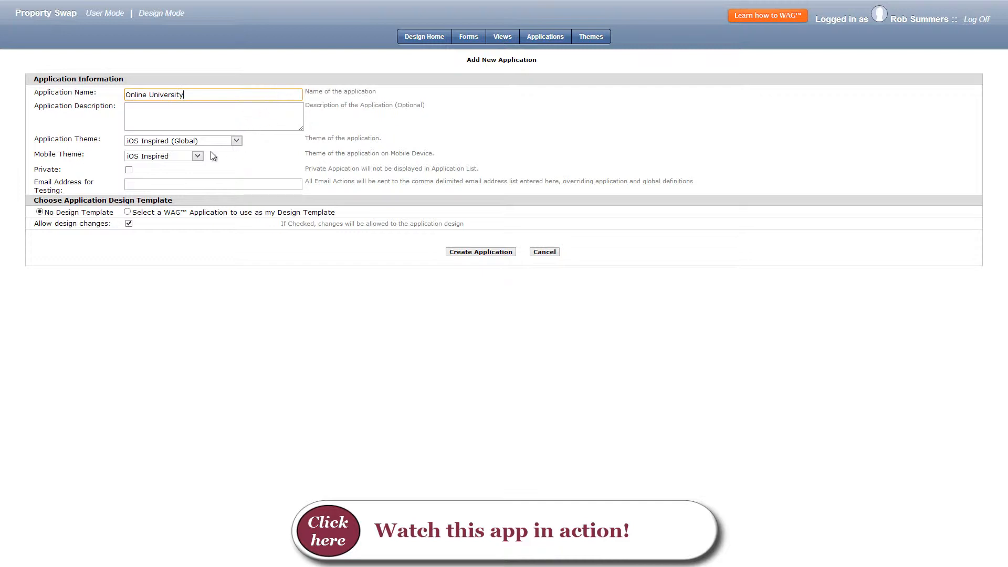
Choose Lowpoly as the mobile theme and create the Online University application.
click(196, 155)
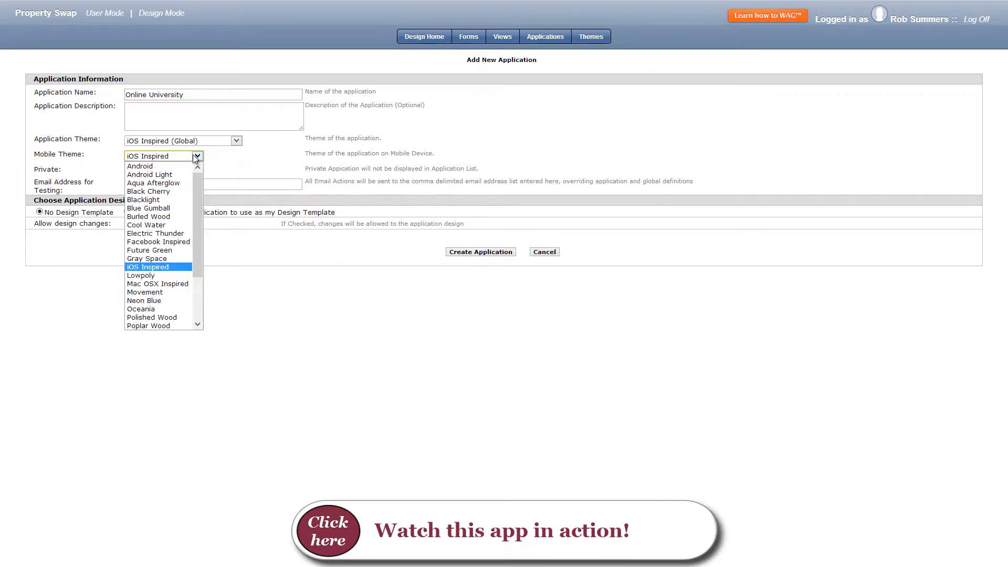
click(142, 276)
click(457, 253)
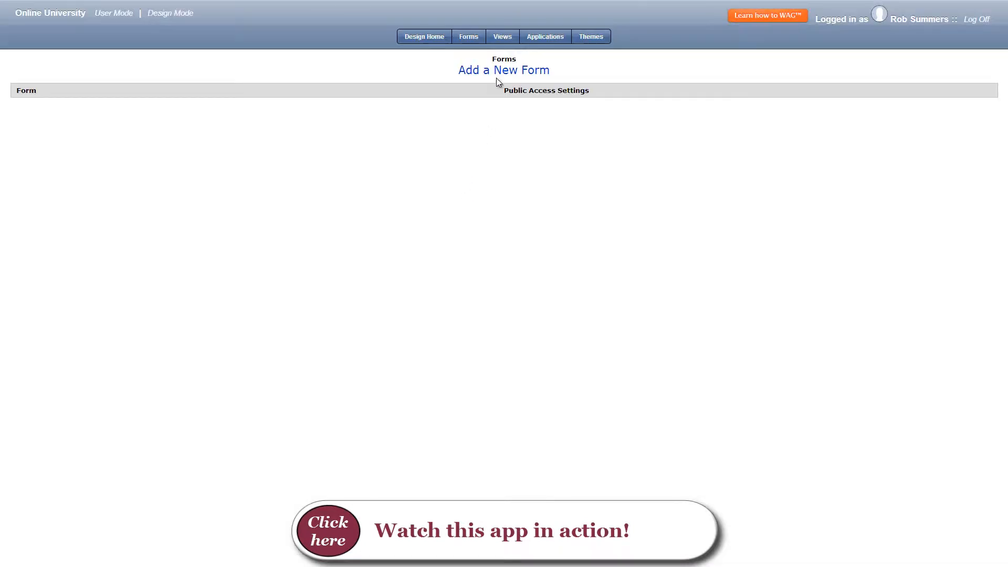
Add a new form named Class to the application and save it.
click(498, 76)
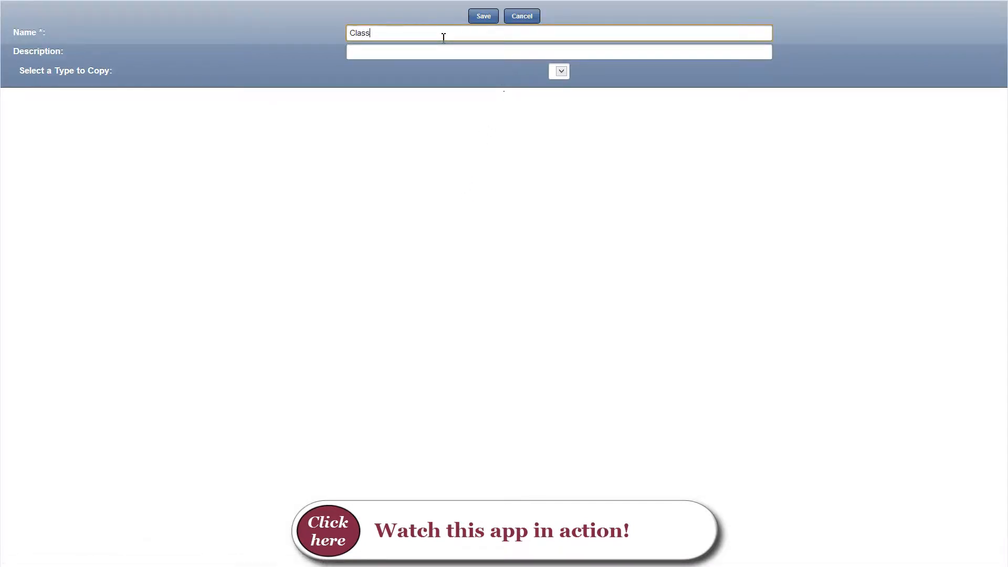
click(484, 16)
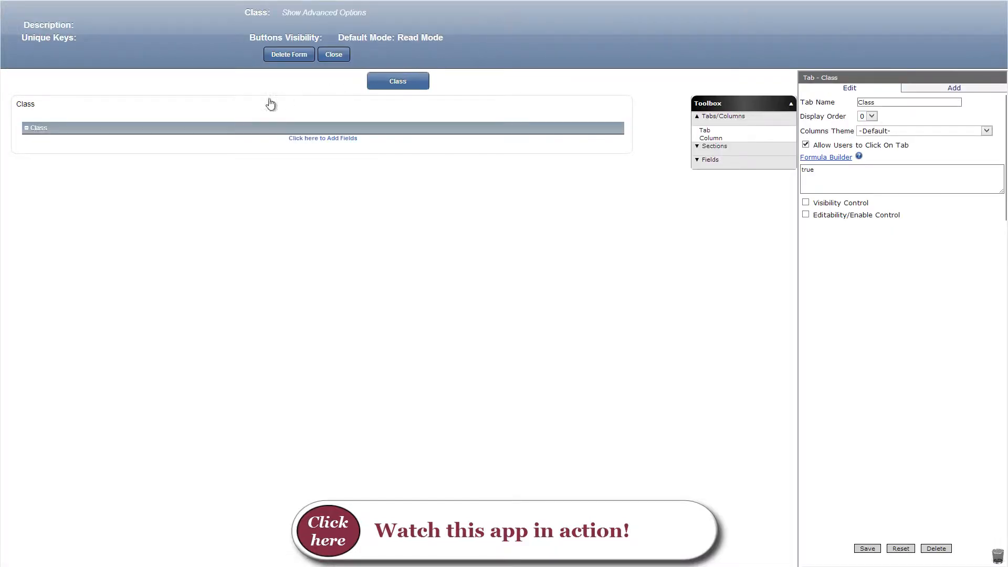
Rename the form's Class column as Professor, set its width to 30%, and save it.
click(45, 105)
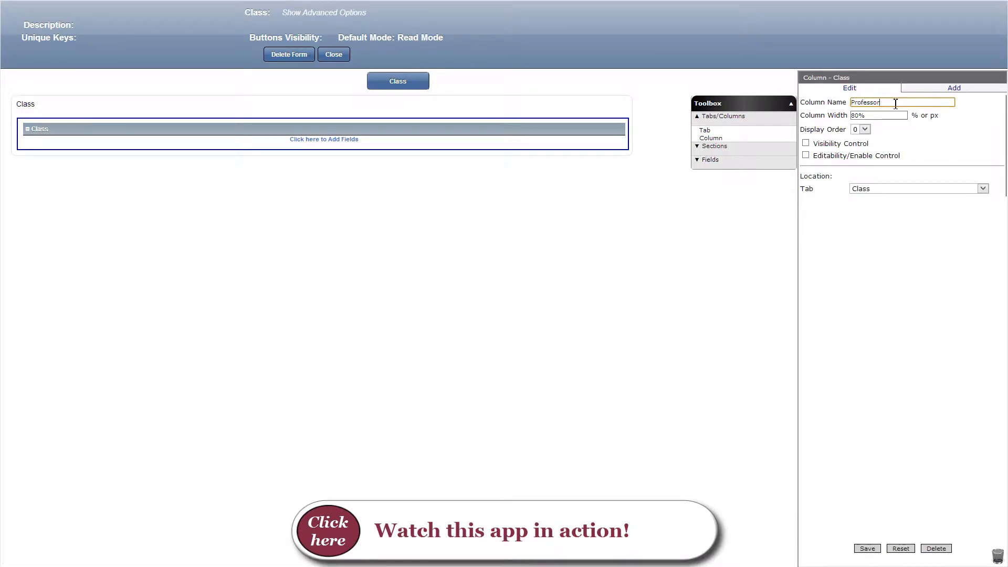
click(855, 118)
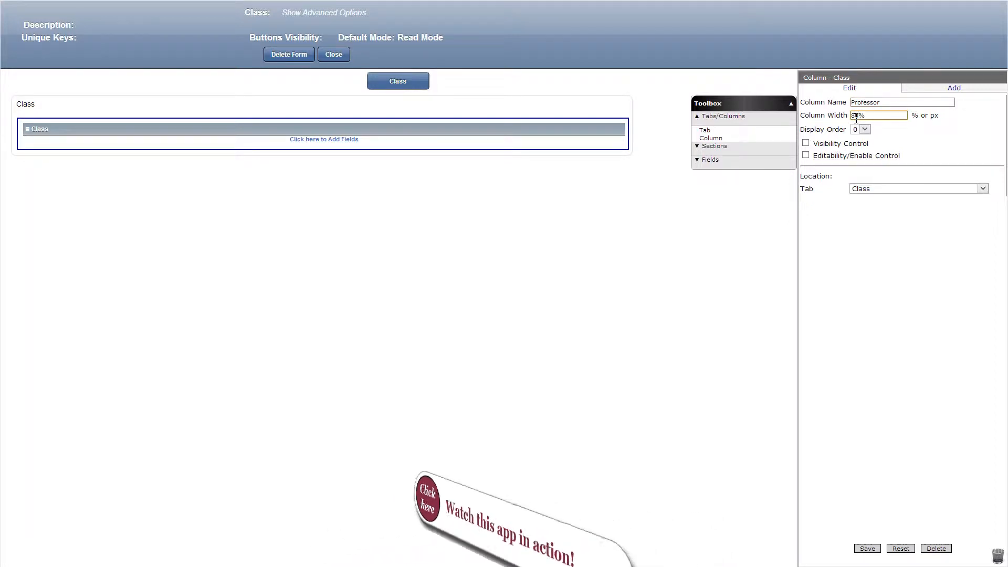
key(BackSpace)
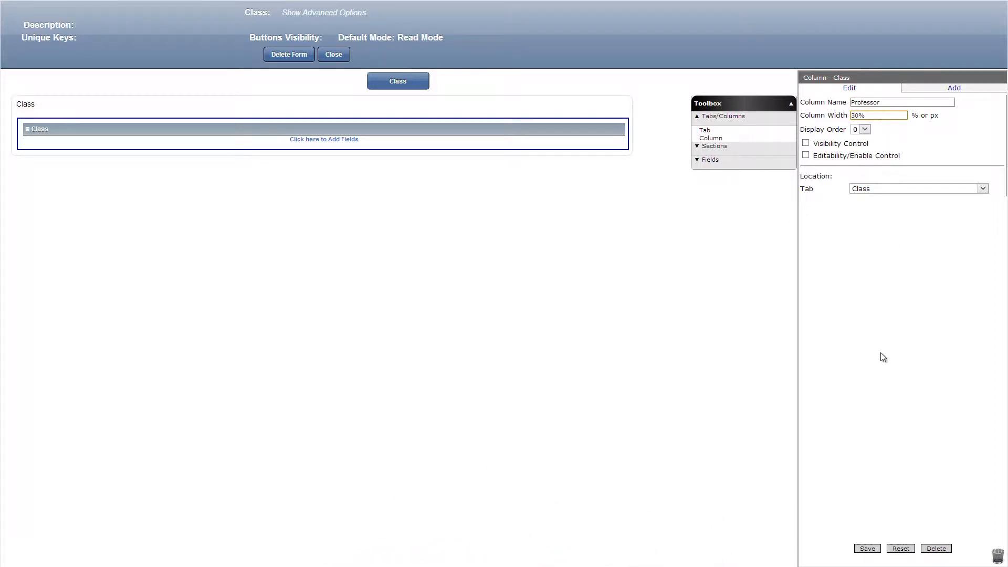
click(867, 548)
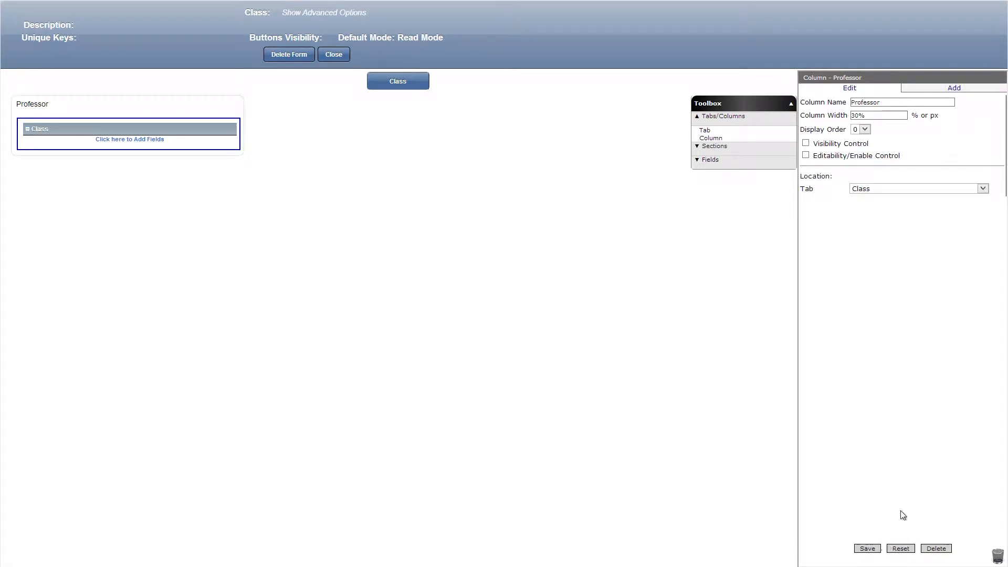
Rename the Class section inside the Professor column as Professor and save it.
click(113, 130)
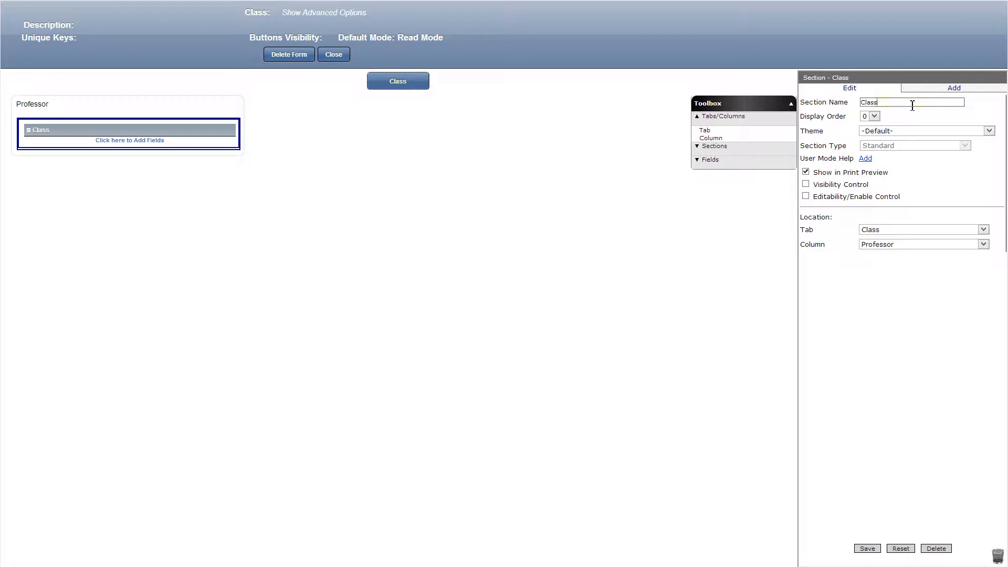
text(Professor)
click(948, 112)
click(866, 550)
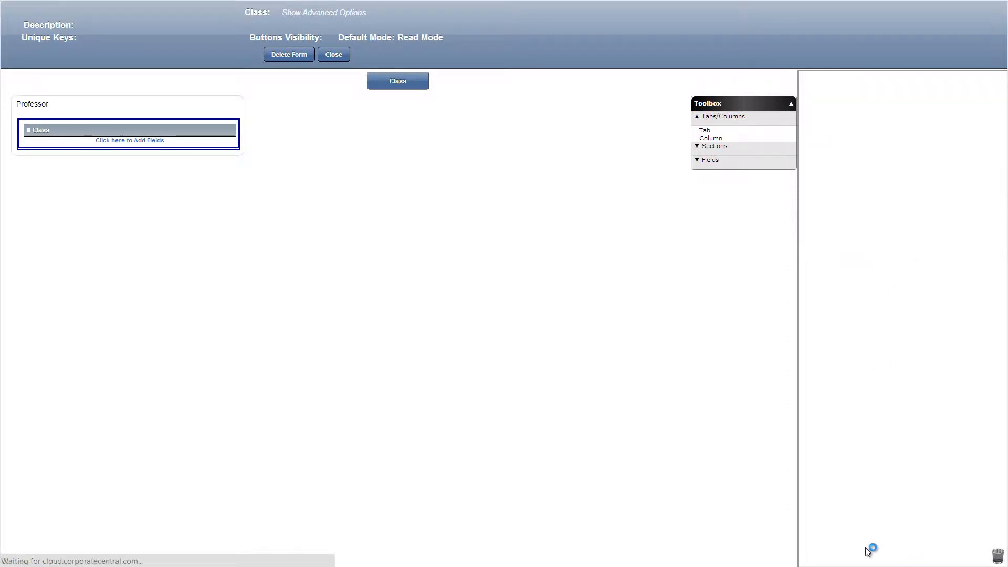
Add a Document Management section named Photo above the Professor section and save it.
click(711, 150)
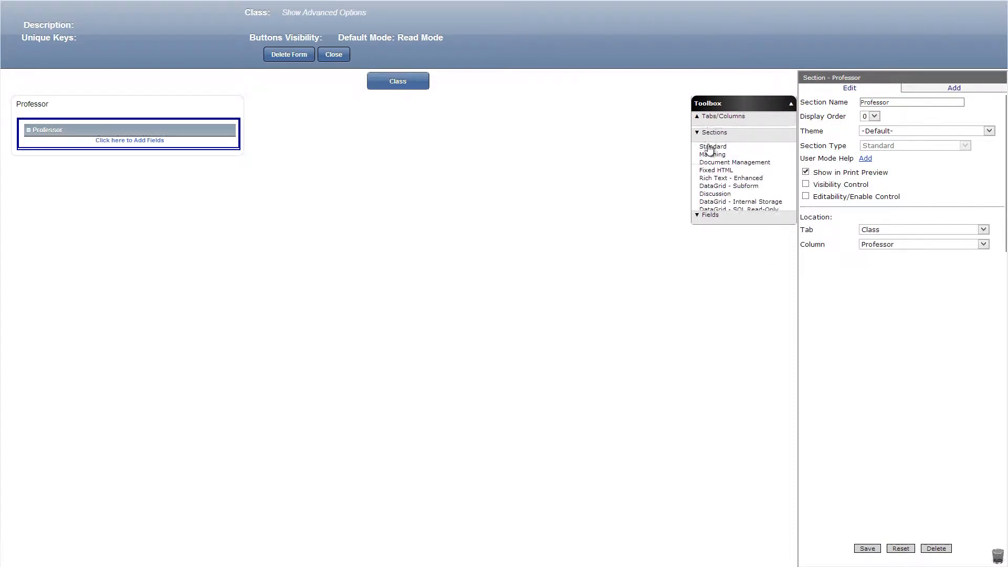
drag(702, 160, 220, 131)
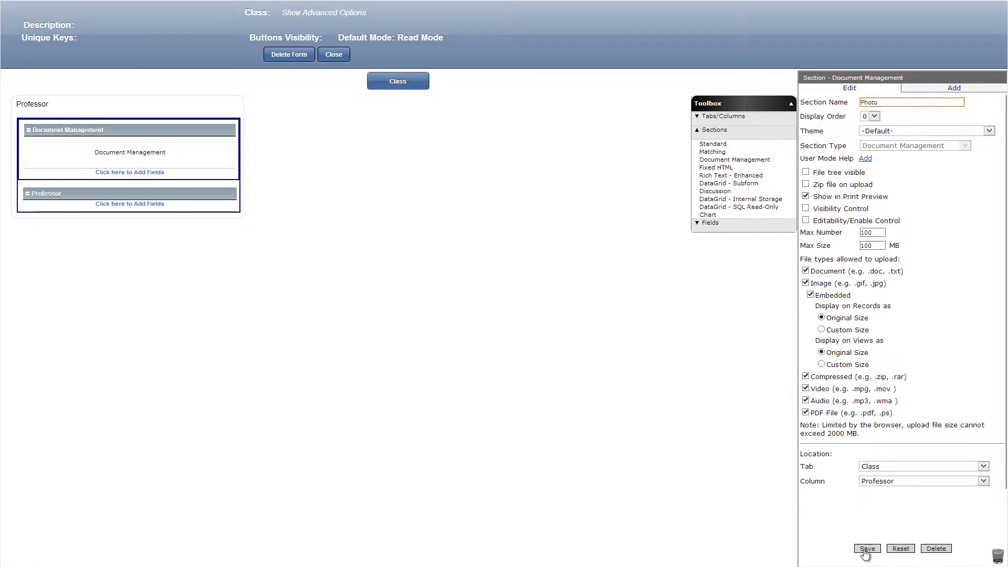
click(866, 550)
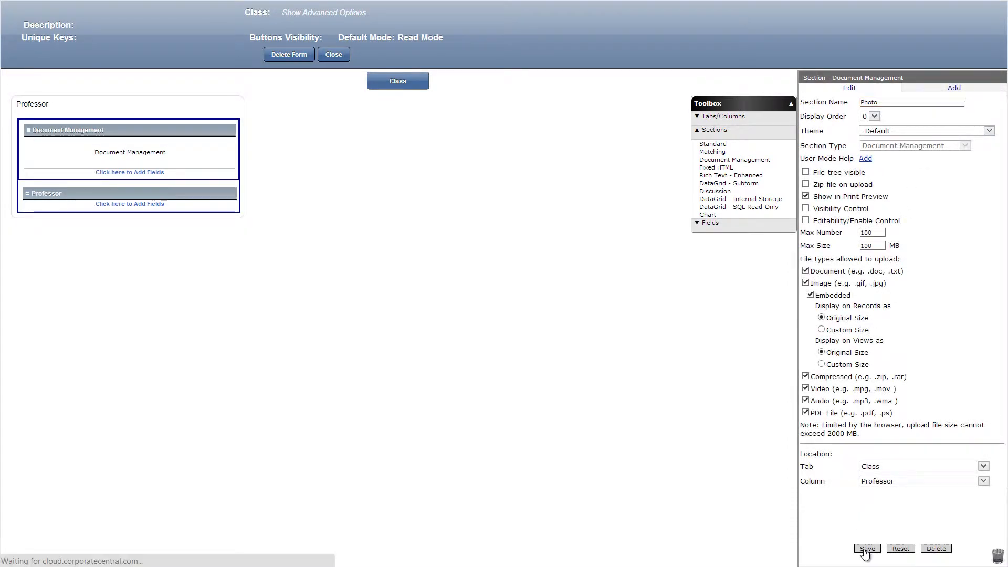
Add a text field named Professor Name to the Professor section with getLogonUserFullNameFirstLast() as its default value, and save it.
click(751, 225)
drag(714, 228, 233, 206)
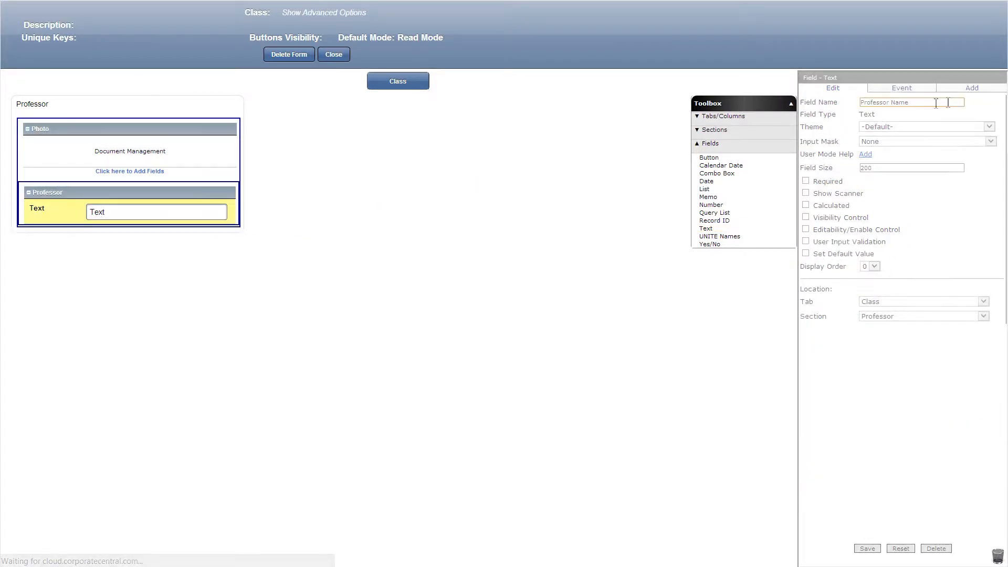
click(806, 253)
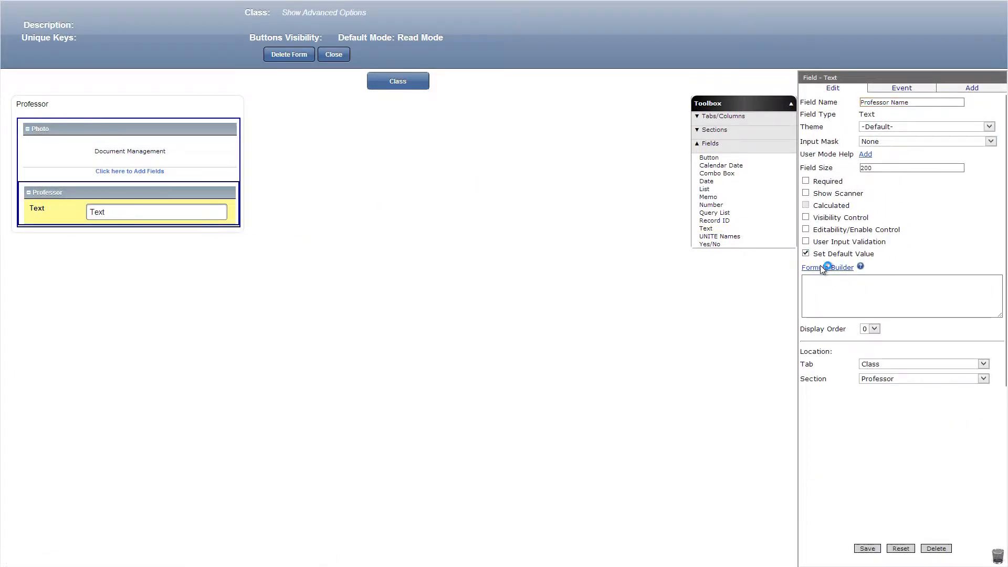
click(829, 267)
drag(142, 138, 144, 281)
click(98, 234)
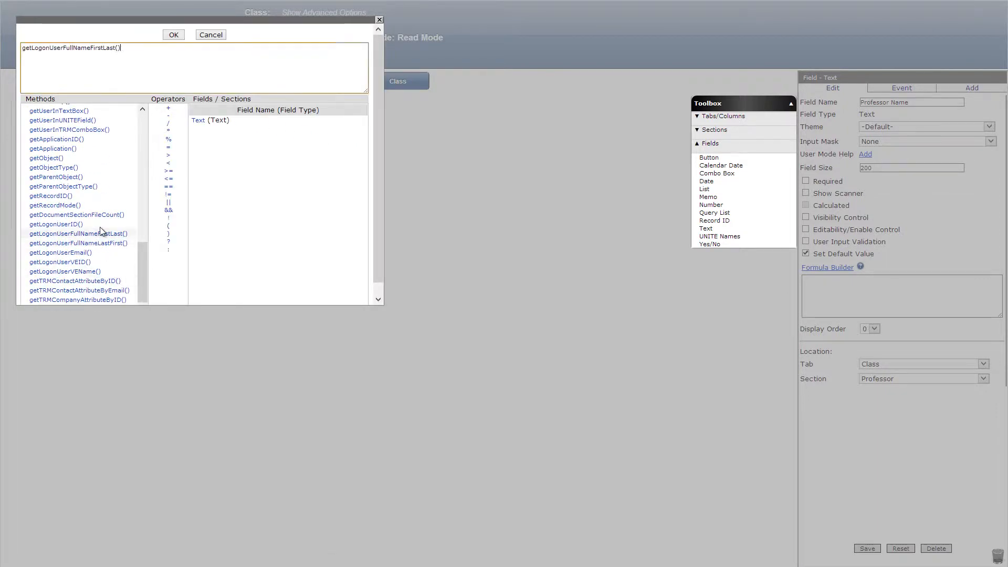
click(174, 34)
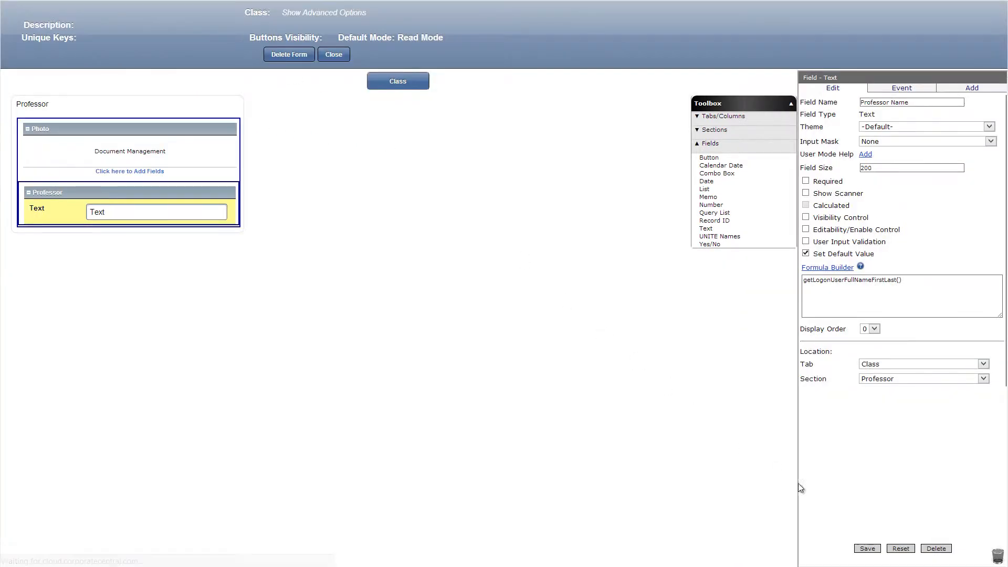
click(867, 548)
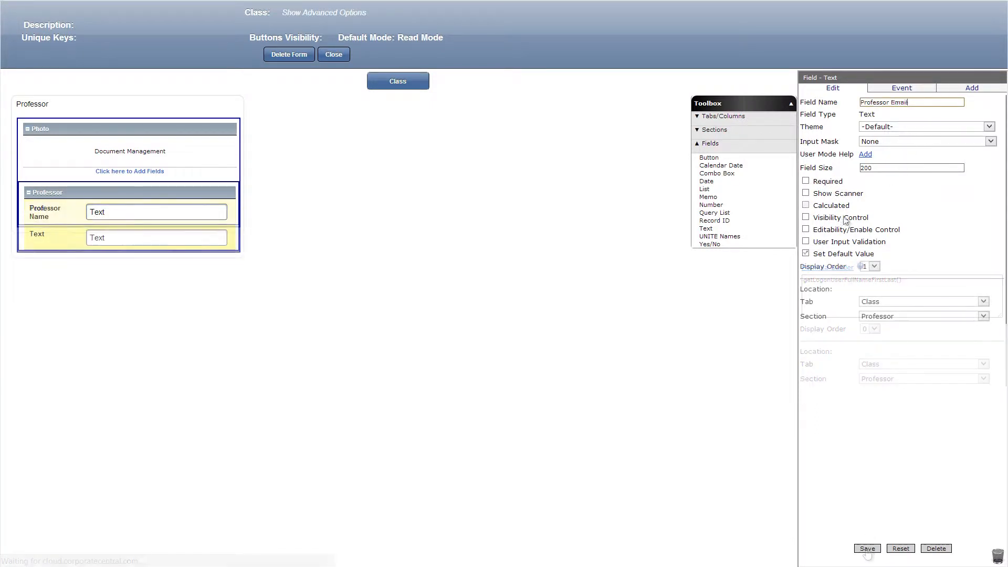
Add a text field named Professor Email below Professor Name with getLogonUserEmail() as its default value, and save it.
click(822, 267)
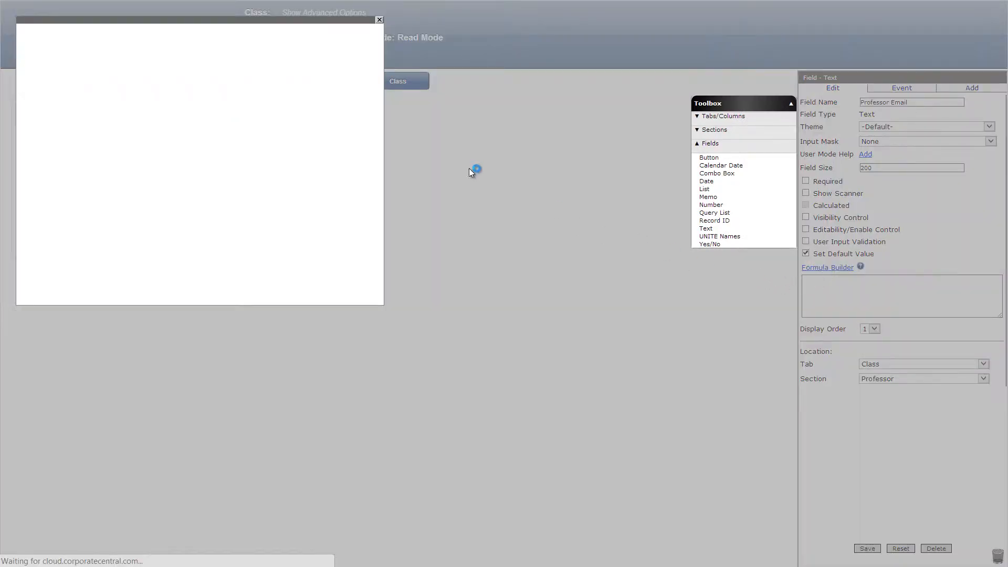
drag(144, 139, 143, 276)
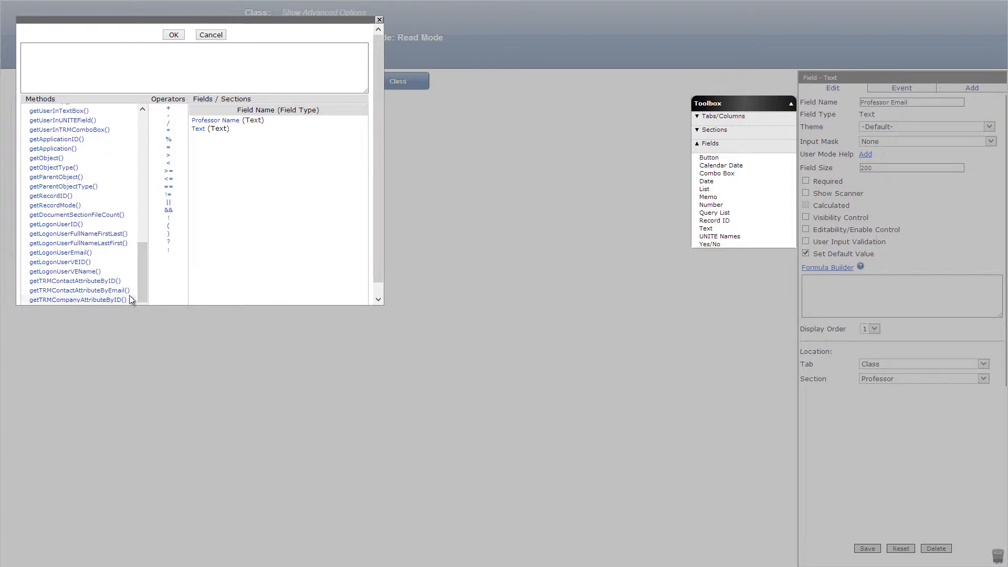
click(84, 253)
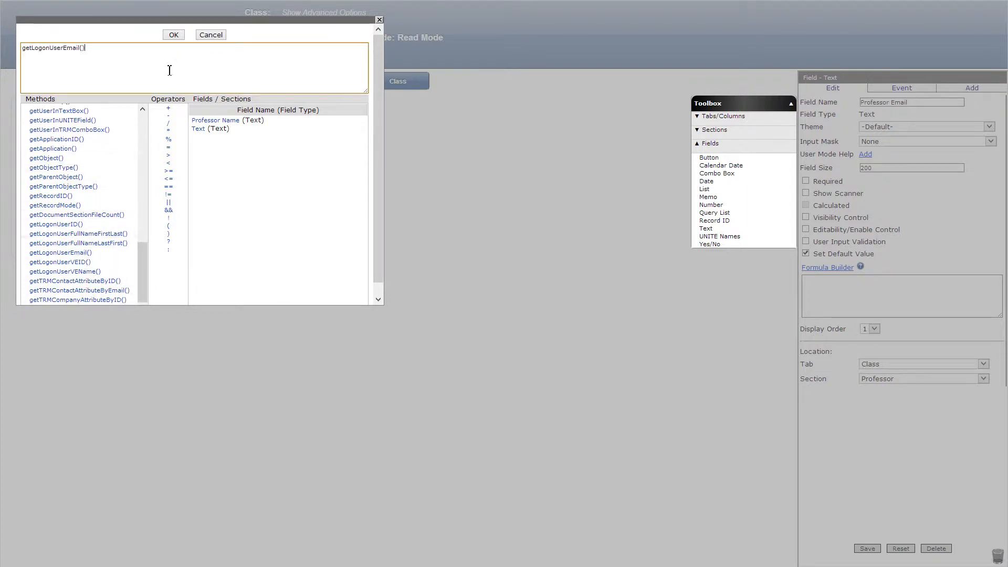
click(178, 35)
click(868, 548)
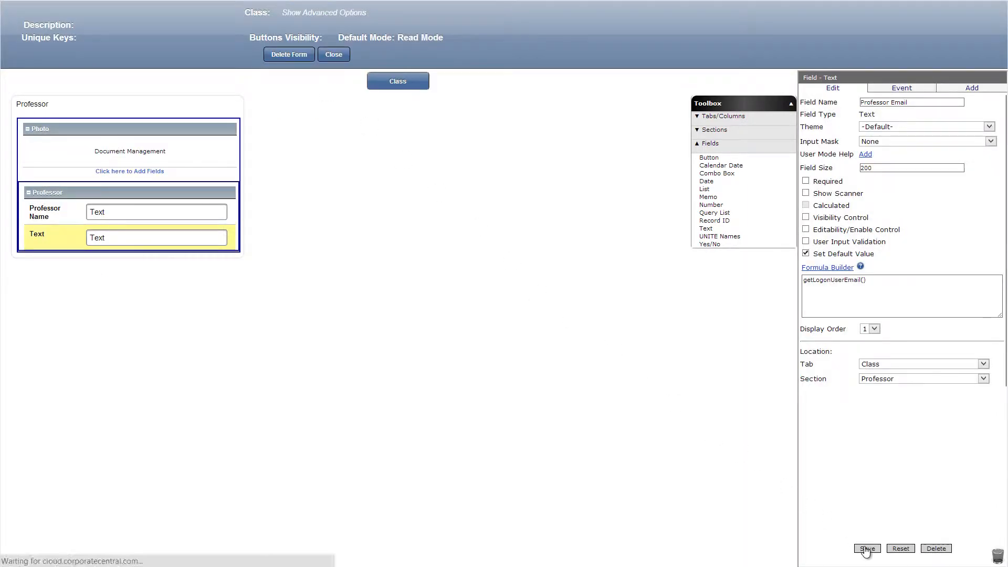
Add a text field named Professor ID below Professor Email, calculated by getLogonUserID() with visibility control set to false, and save it.
drag(706, 228, 236, 246)
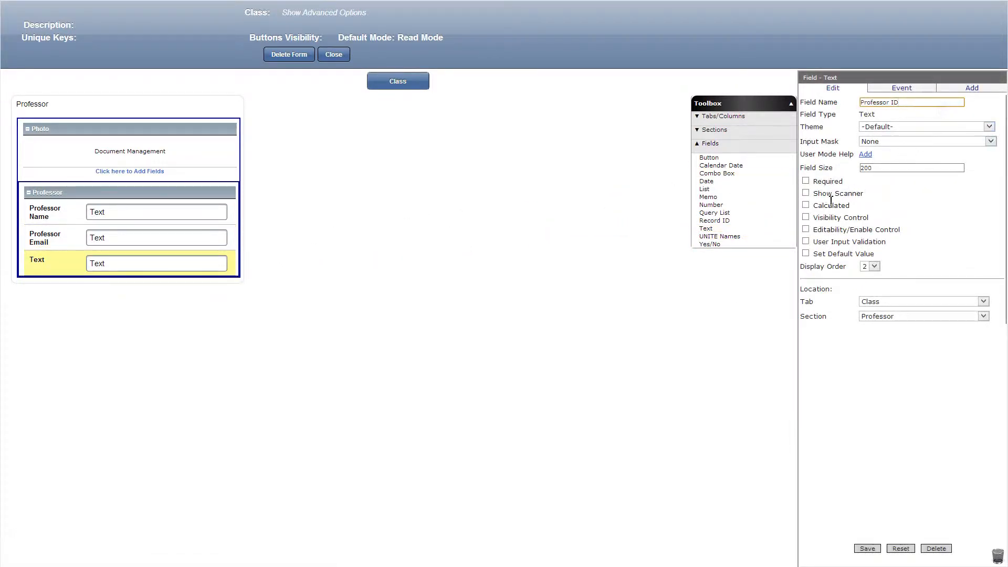
click(806, 218)
click(806, 206)
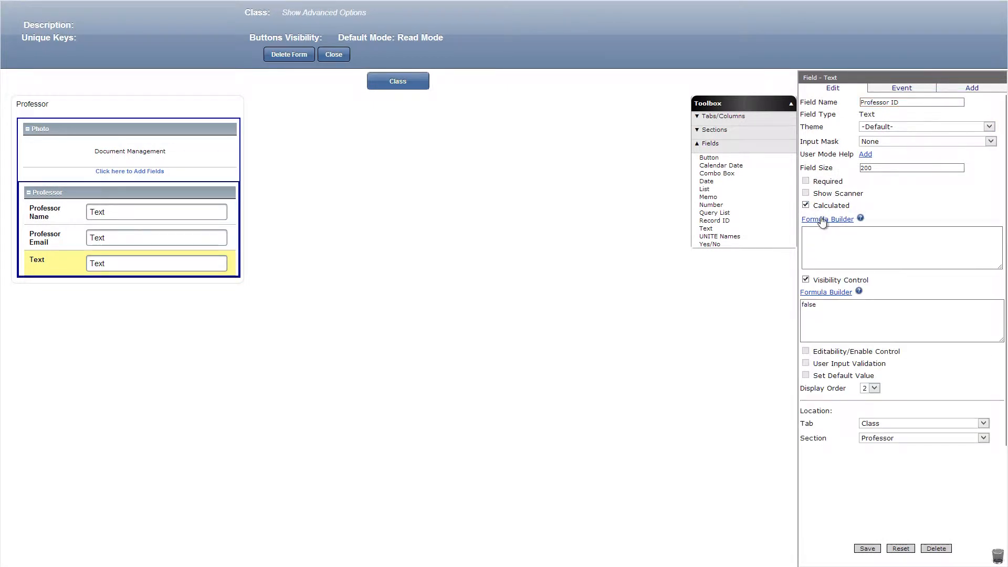
click(828, 219)
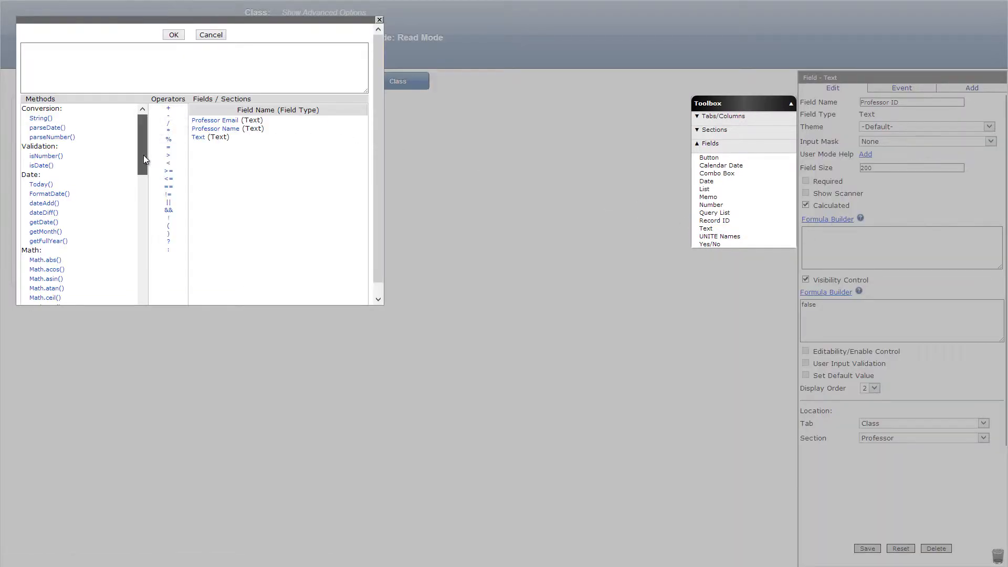
drag(143, 155, 130, 297)
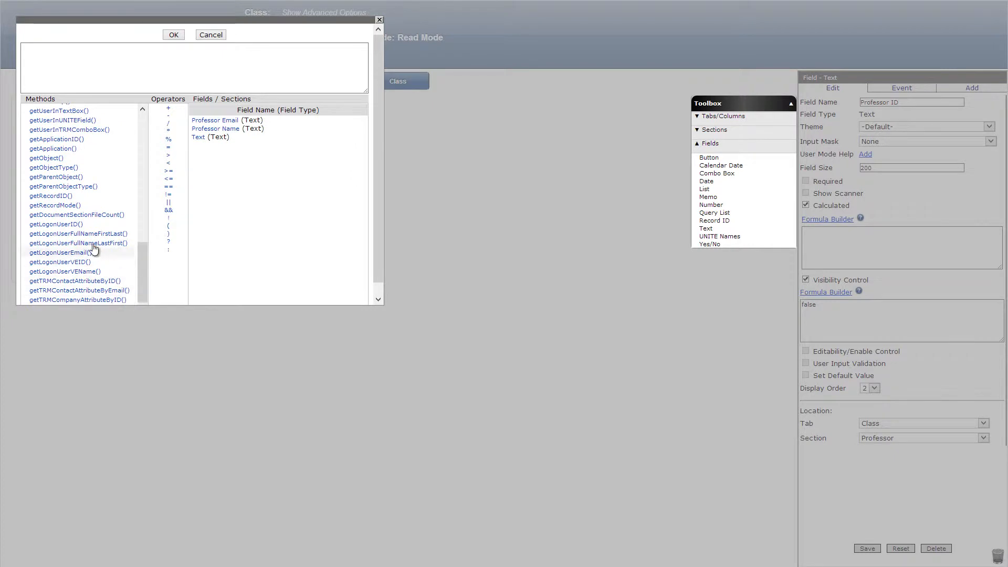
click(81, 224)
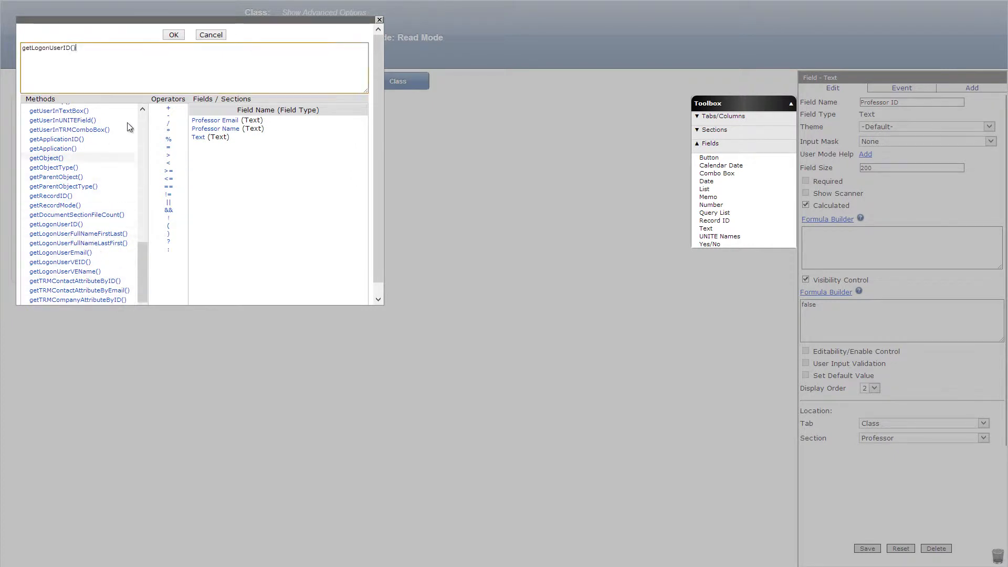
click(173, 34)
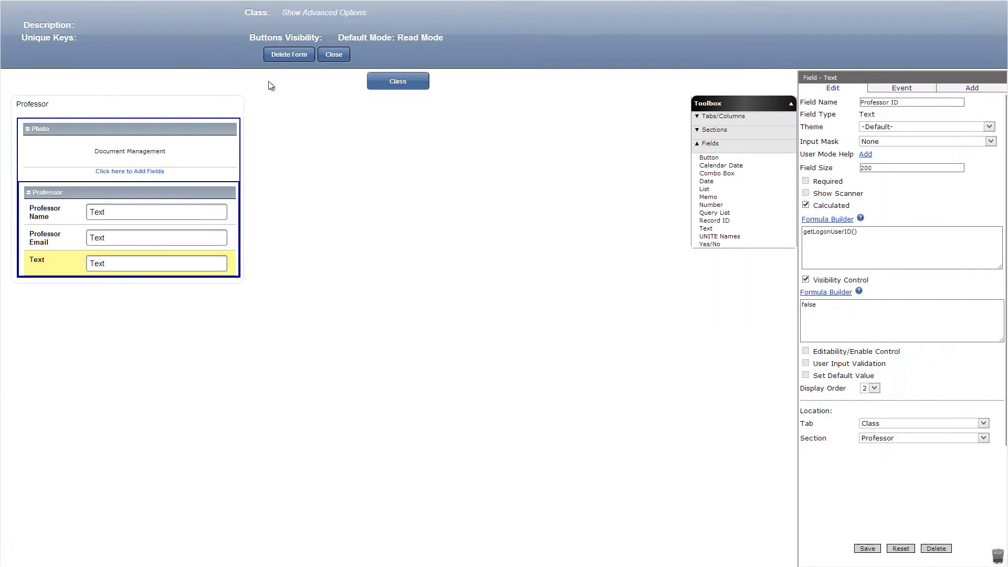
click(867, 550)
Add a memo field named About Instructor below Professor ID and save it.
drag(761, 197, 153, 281)
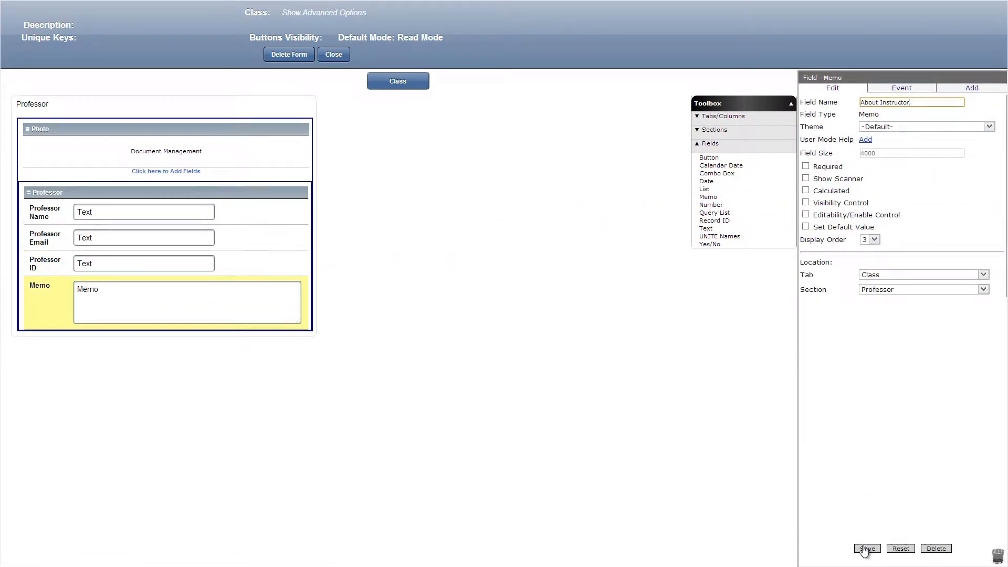
click(866, 549)
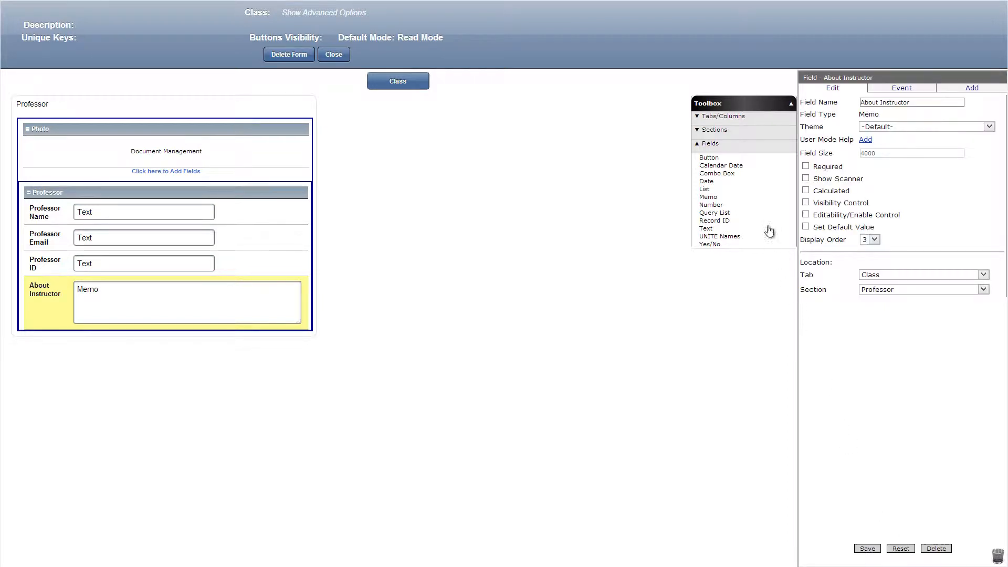
Add a second column named Class Information beside the Professor column and save it.
click(724, 116)
drag(710, 137, 210, 116)
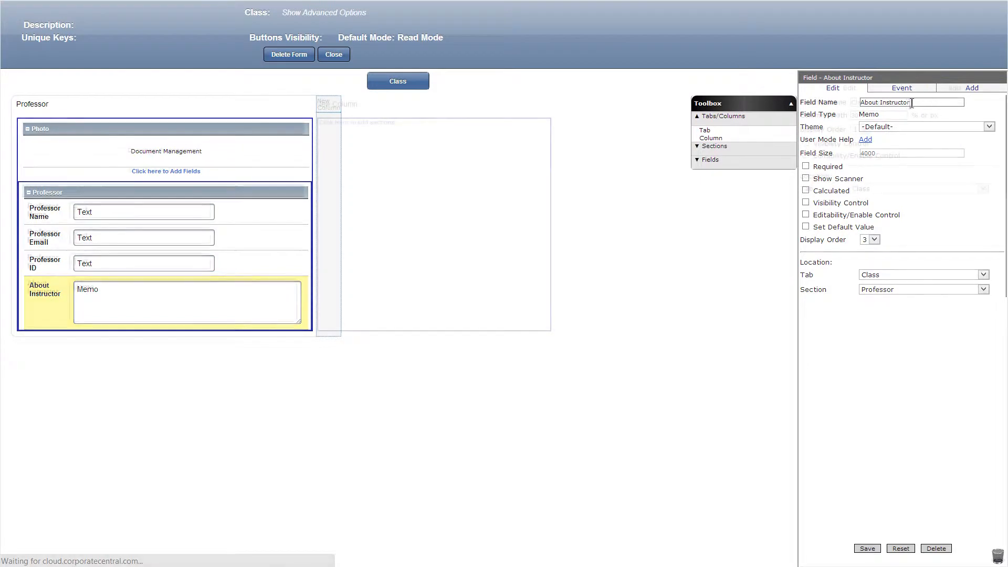
click(867, 549)
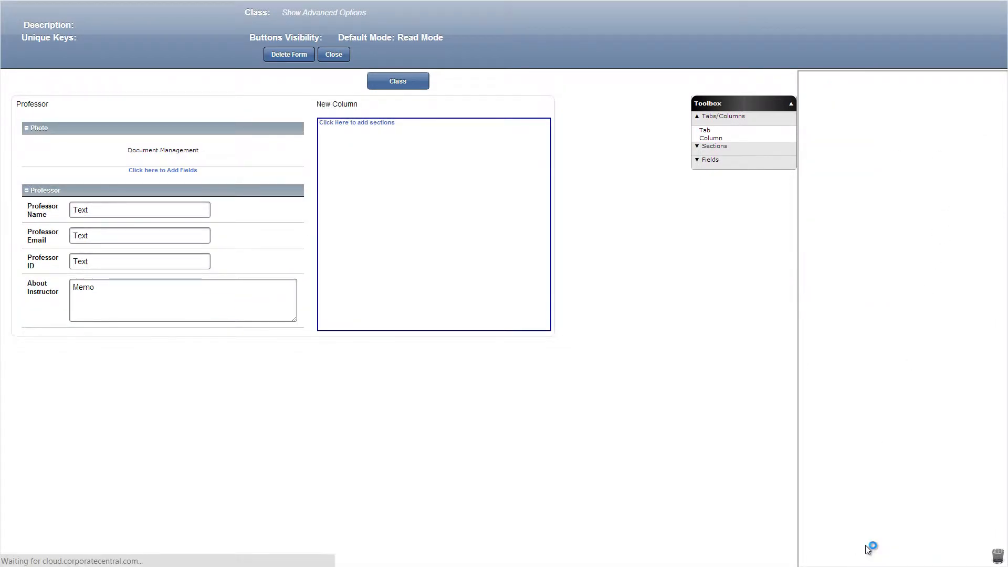
Add a Rich Text - Enhanced section named Class Syllabus to the Class Information column and save it.
click(744, 147)
drag(723, 179, 402, 147)
triple_click(898, 104)
text(Class Syllabus)
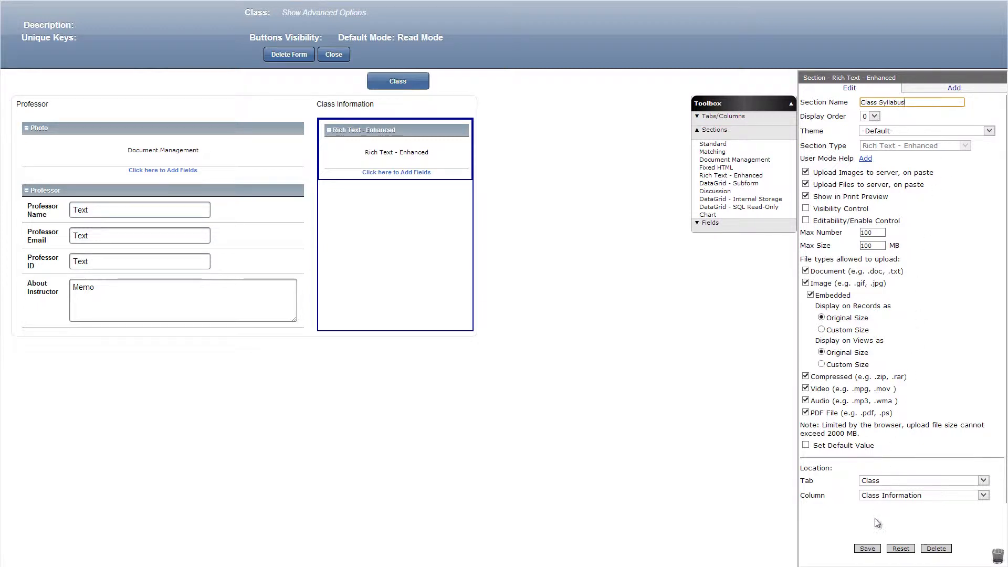
click(866, 549)
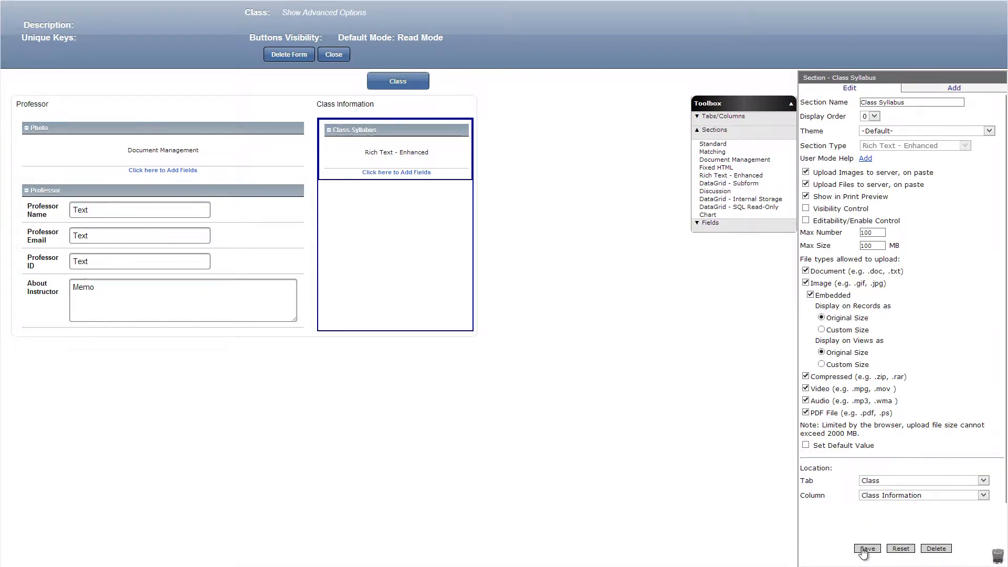
Add a button field named Create Class to the Class Syllabus section and save it.
click(740, 223)
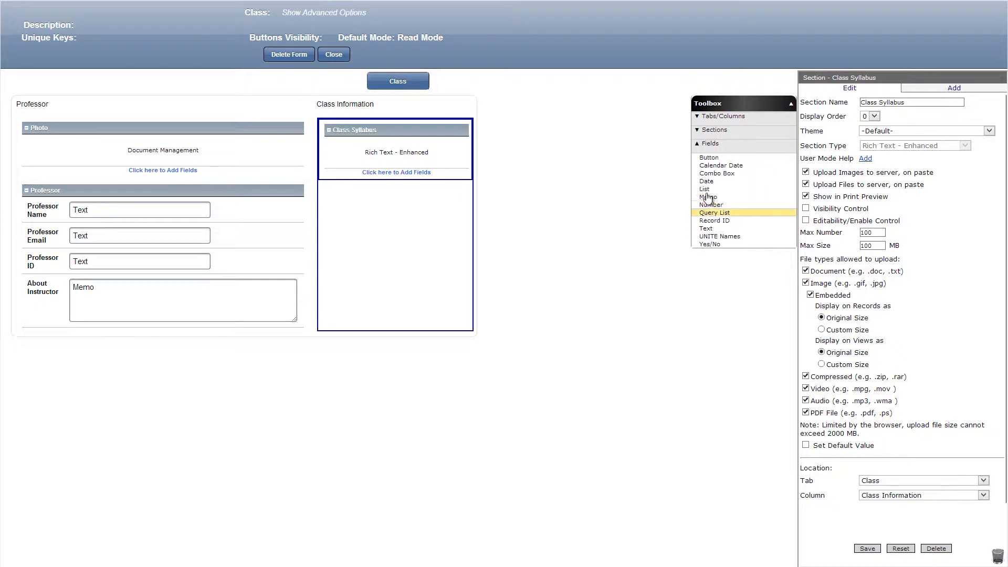
drag(714, 158, 397, 178)
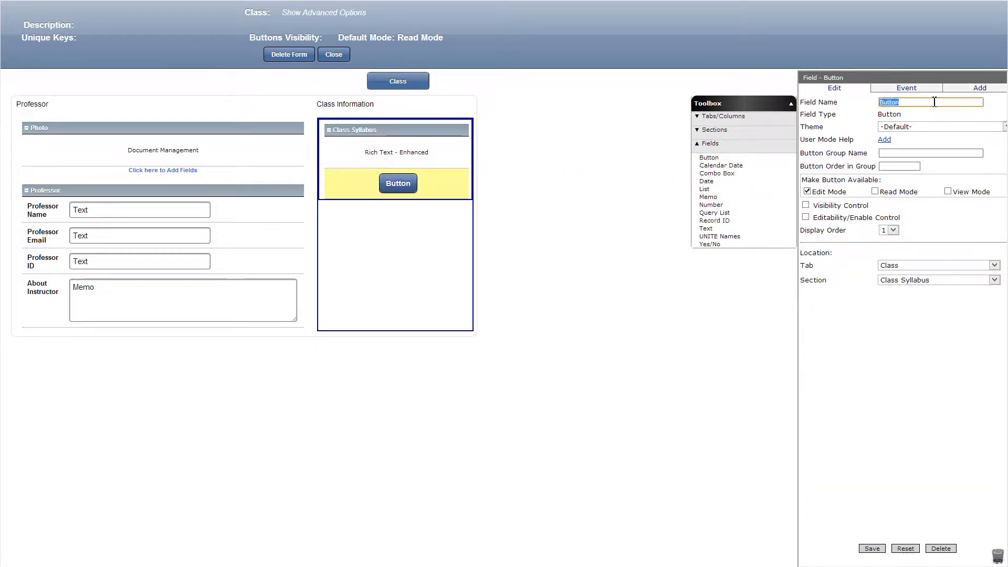
text(Create Class)
click(872, 549)
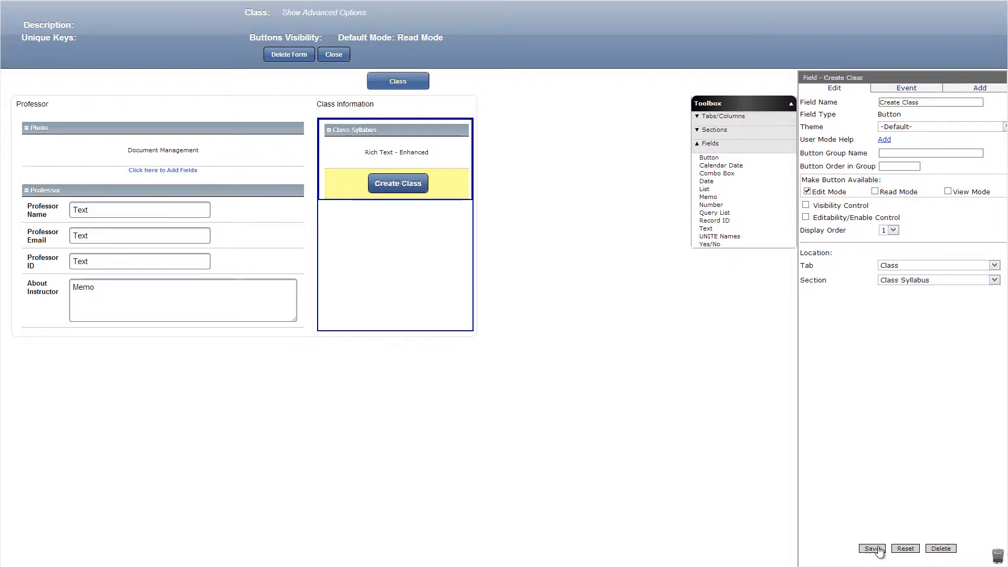
Add a Standard section named Class Details below Class Syllabus in the Class Information column and save it.
click(733, 134)
drag(712, 144, 415, 246)
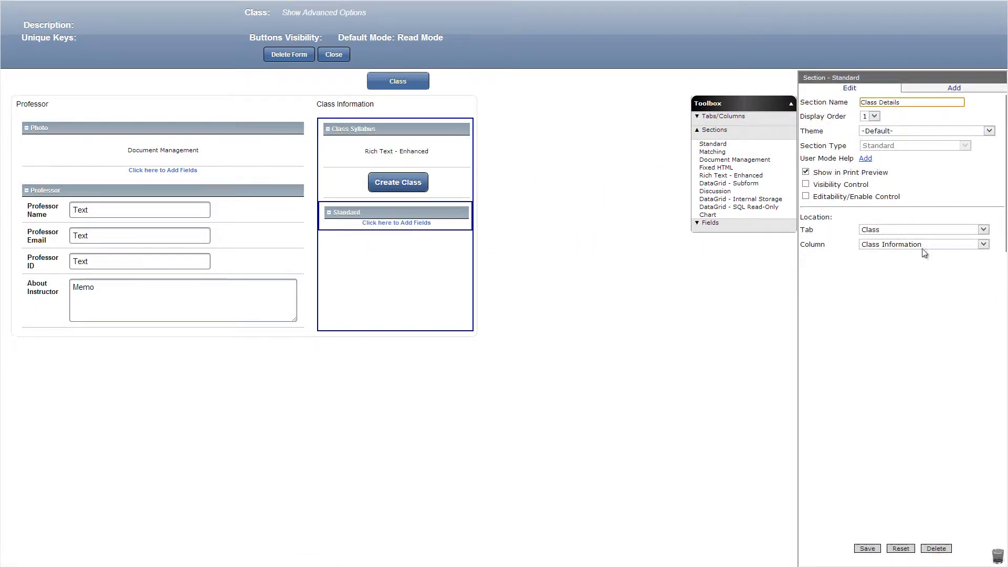
click(866, 550)
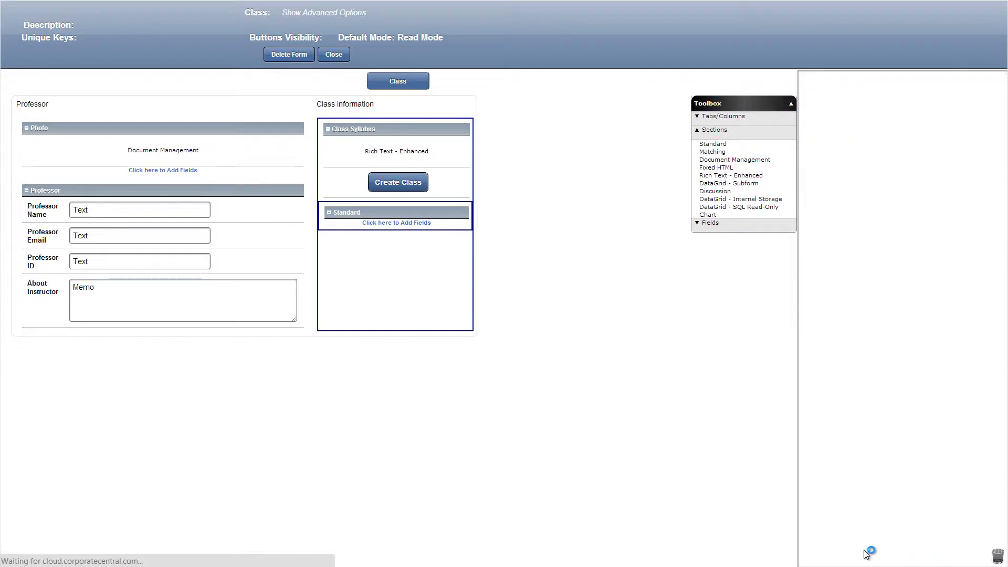
Add a text field named Class to the Class Details section and save it.
click(751, 228)
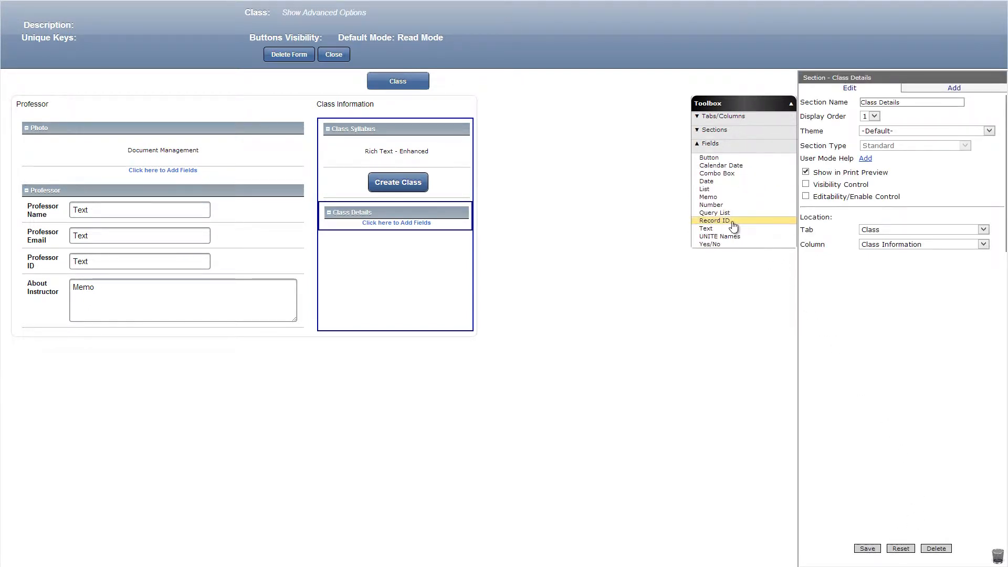
drag(767, 229, 432, 223)
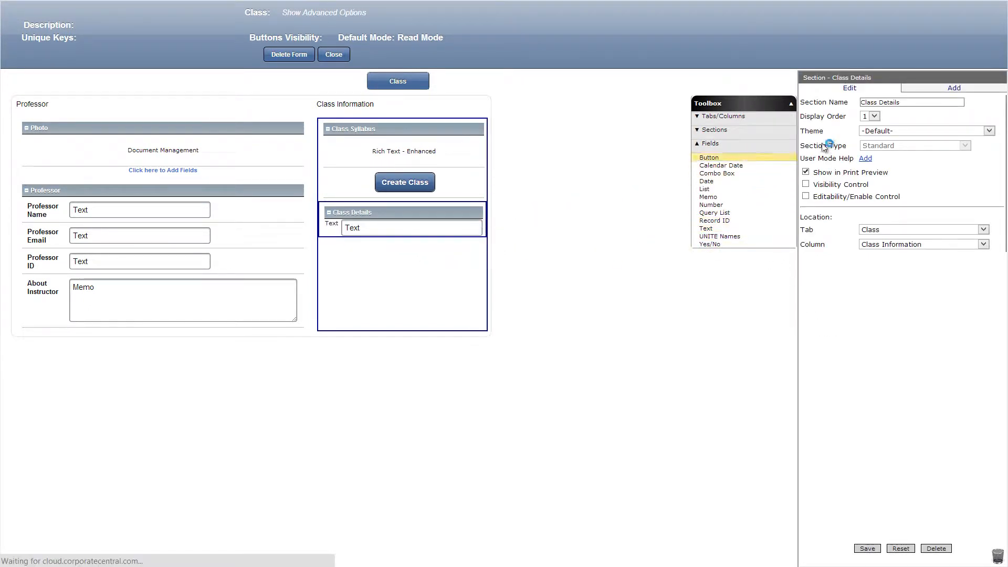
text(Class)
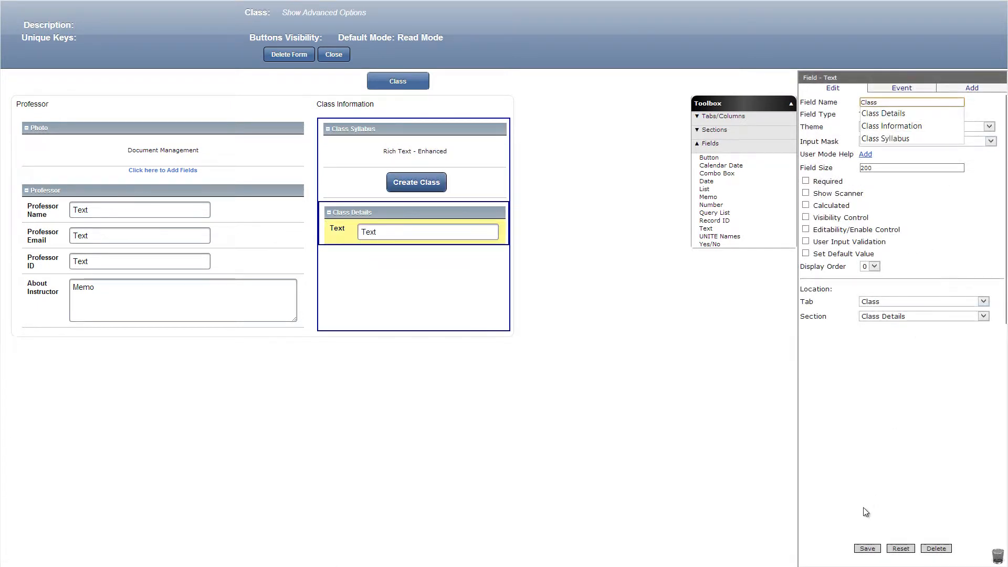
click(868, 548)
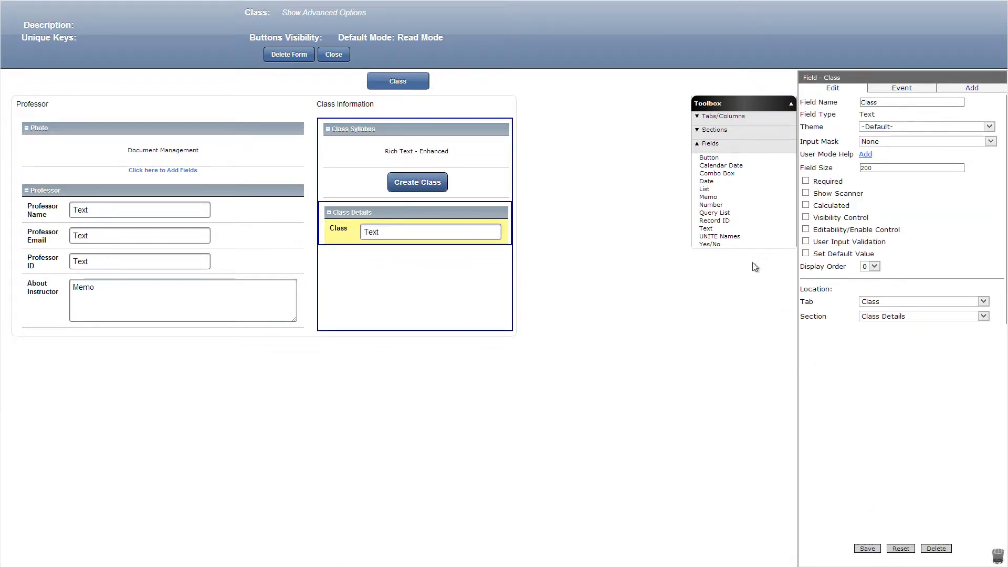
Add a text field named Session Dates below Class, with the custom input mask 99/99/9999-99/99/9999, and save it.
drag(706, 228, 496, 240)
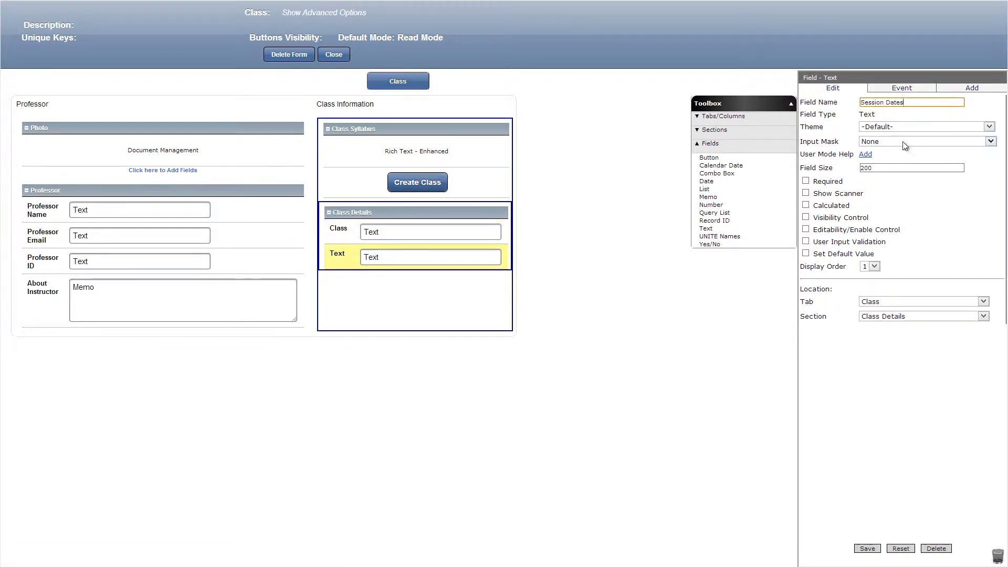
click(905, 144)
click(884, 216)
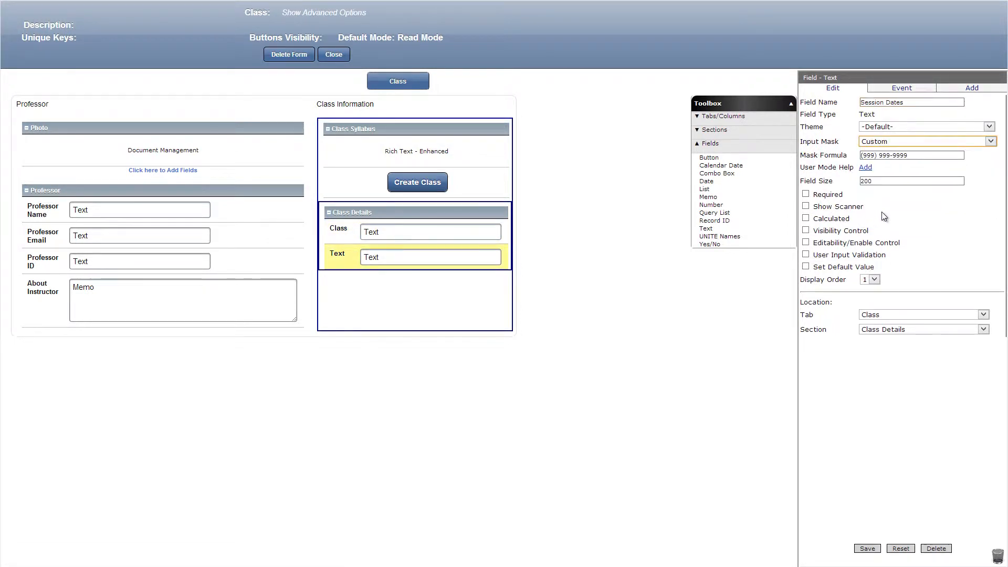
triple_click(886, 156)
text(99)
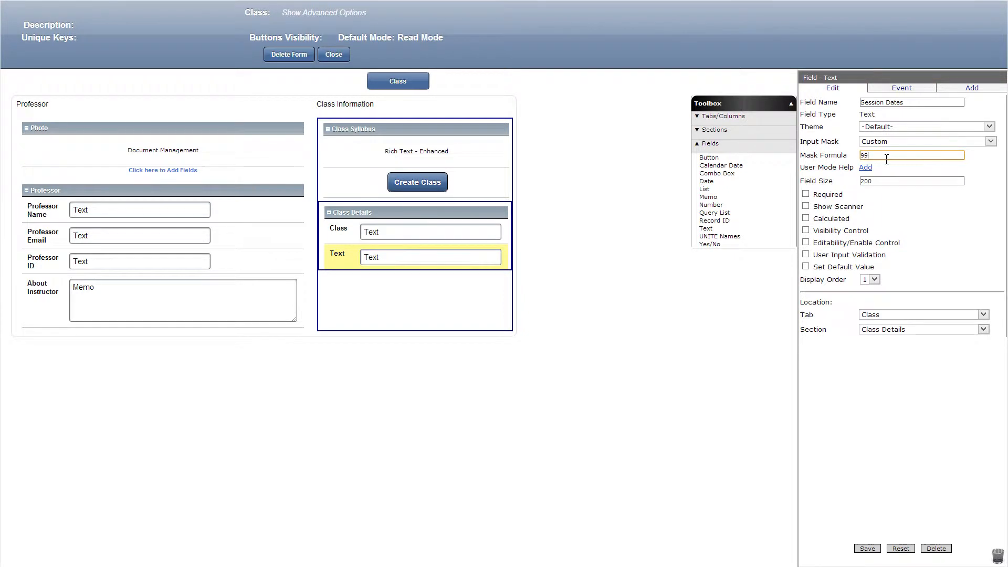
text(/99/9999-99/99/9999)
click(866, 547)
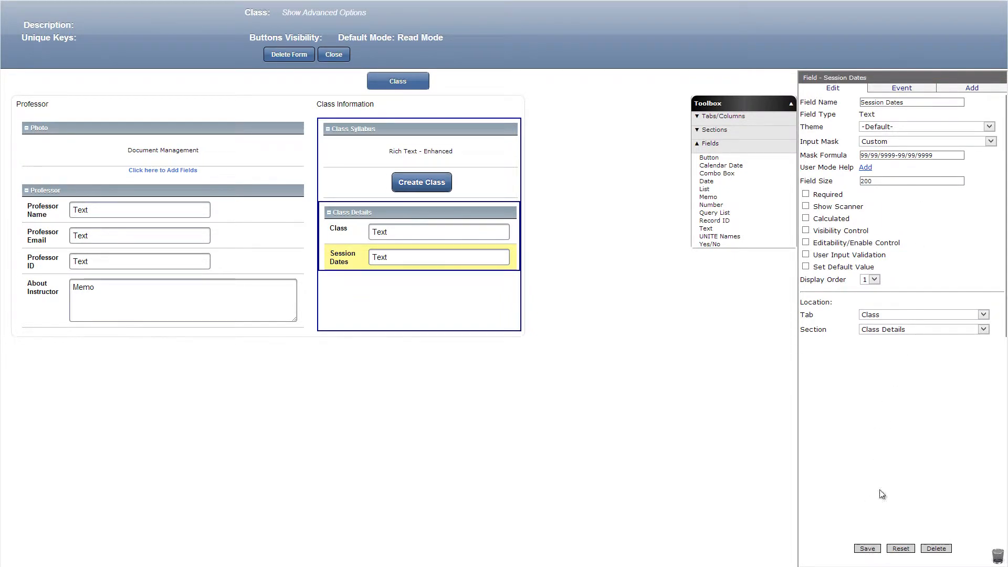
Add a memo field named About the Class and a text field named Required Books below Session Dates, save both, and close the form.
drag(709, 197, 415, 276)
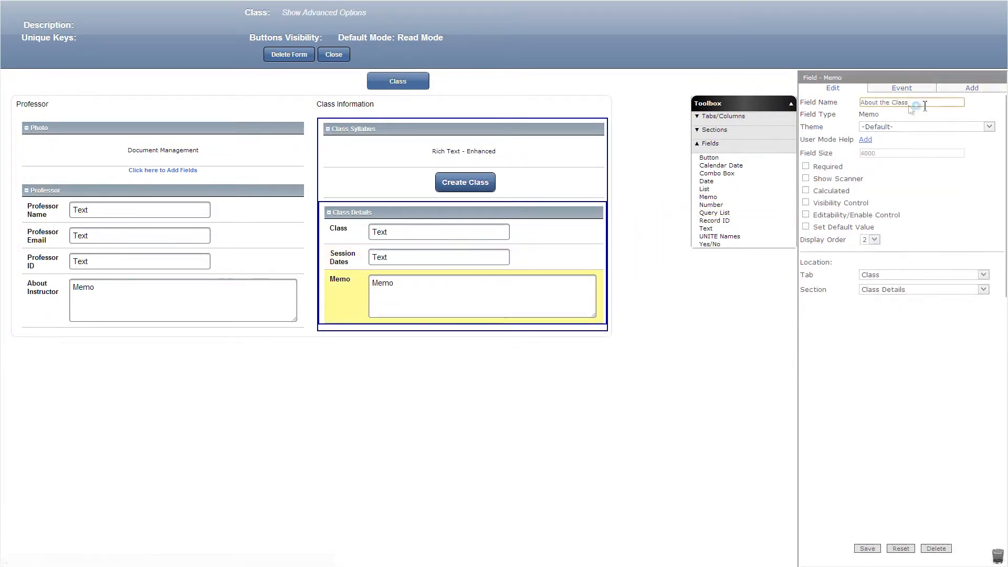
click(871, 548)
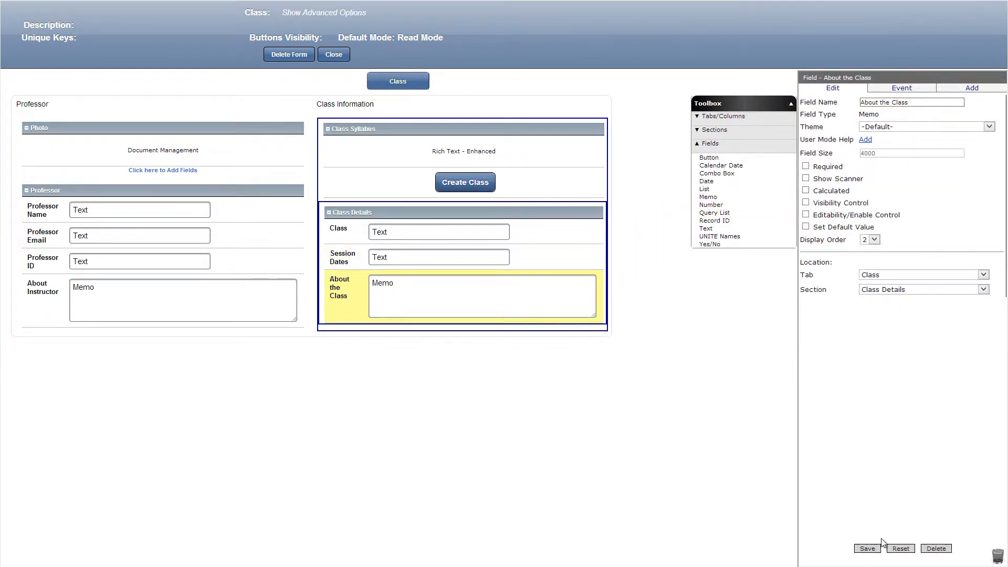
drag(707, 229, 535, 341)
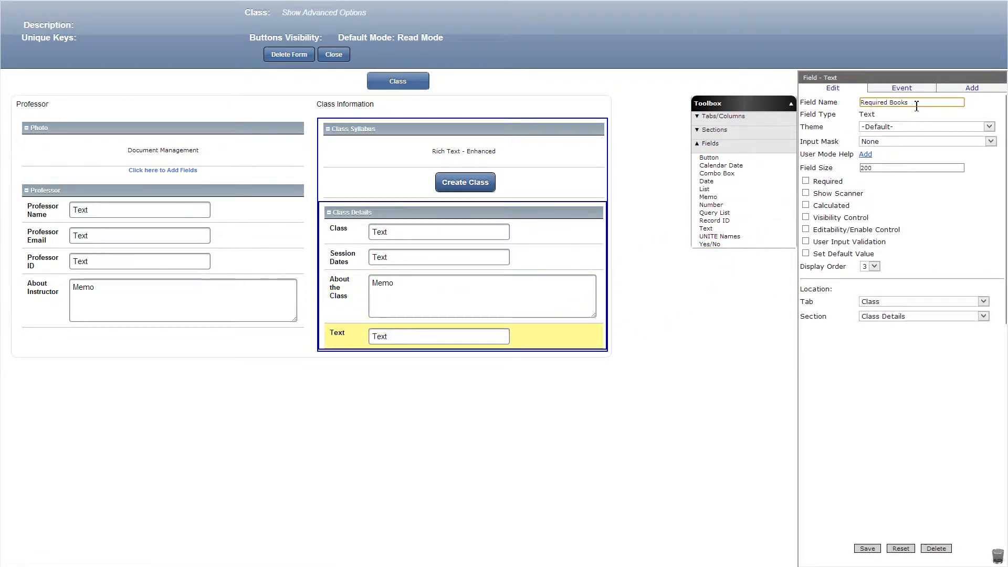
click(867, 548)
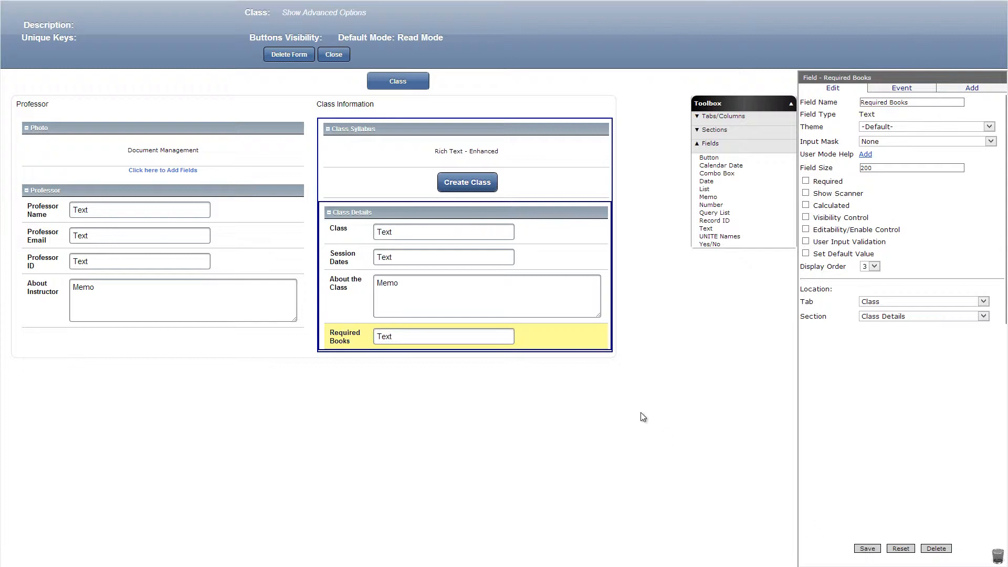
click(346, 55)
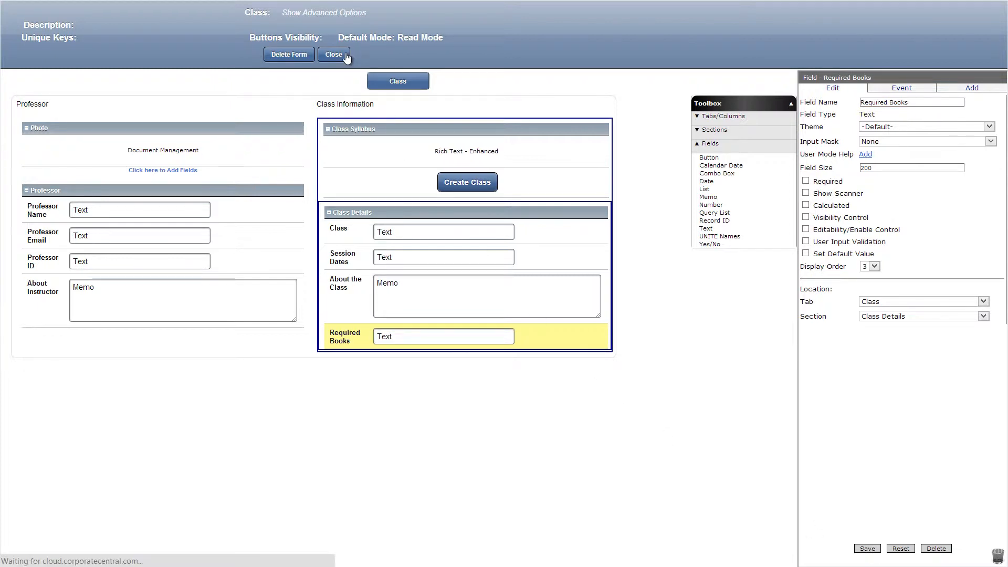
Create a form named Assignment with a text field named Class in its Assignment section, save the field, and close the form.
click(489, 74)
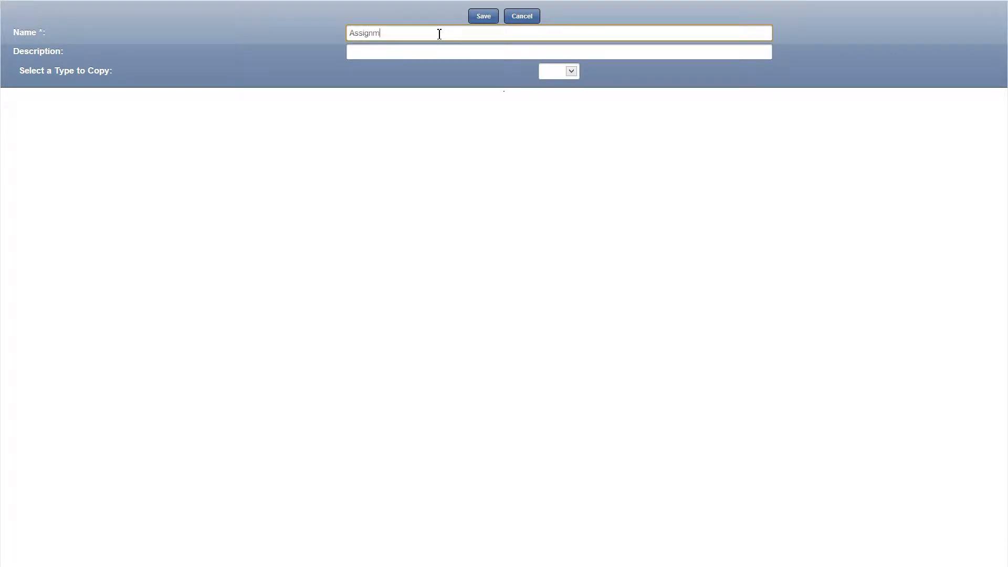
click(484, 17)
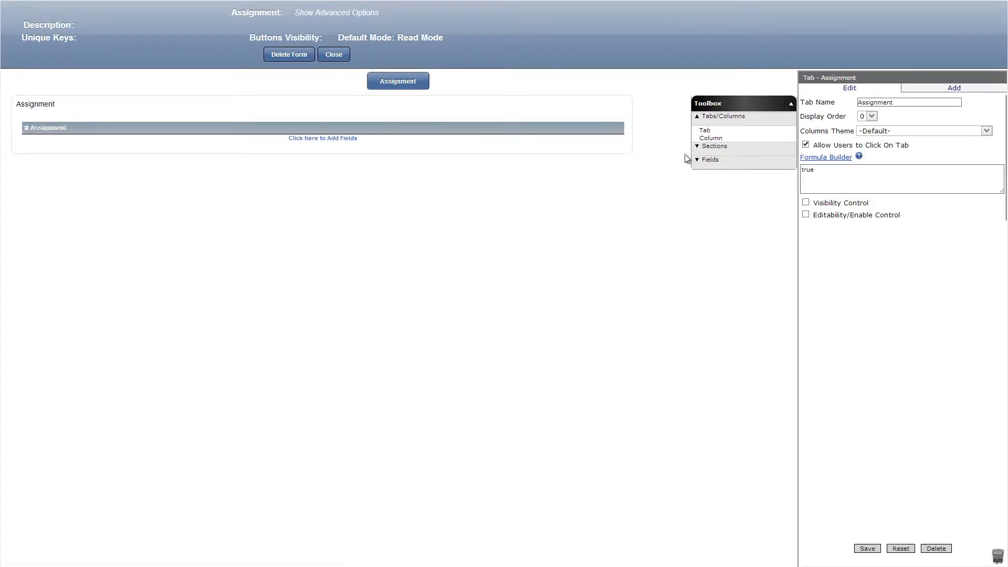
click(699, 162)
drag(706, 229, 506, 141)
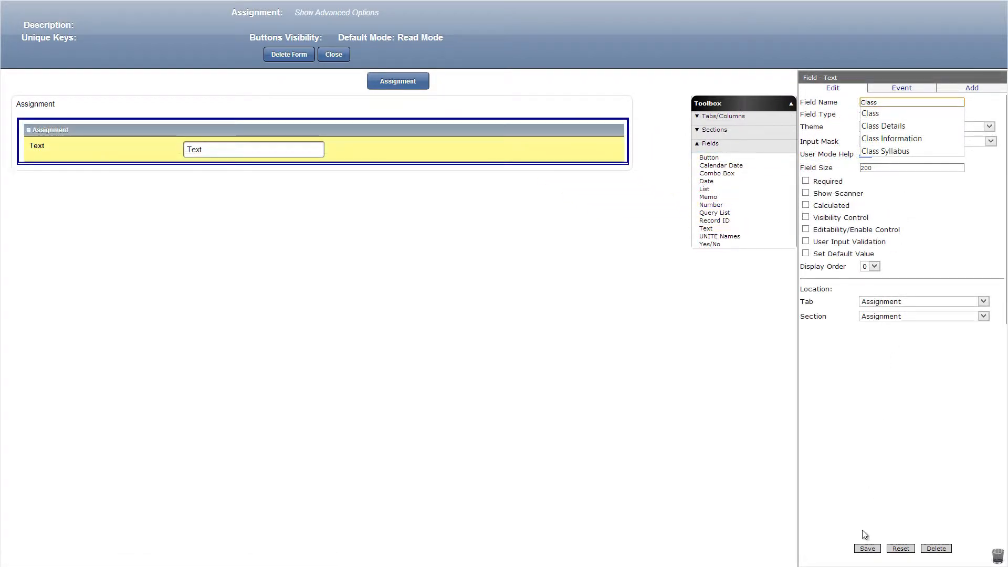
click(868, 548)
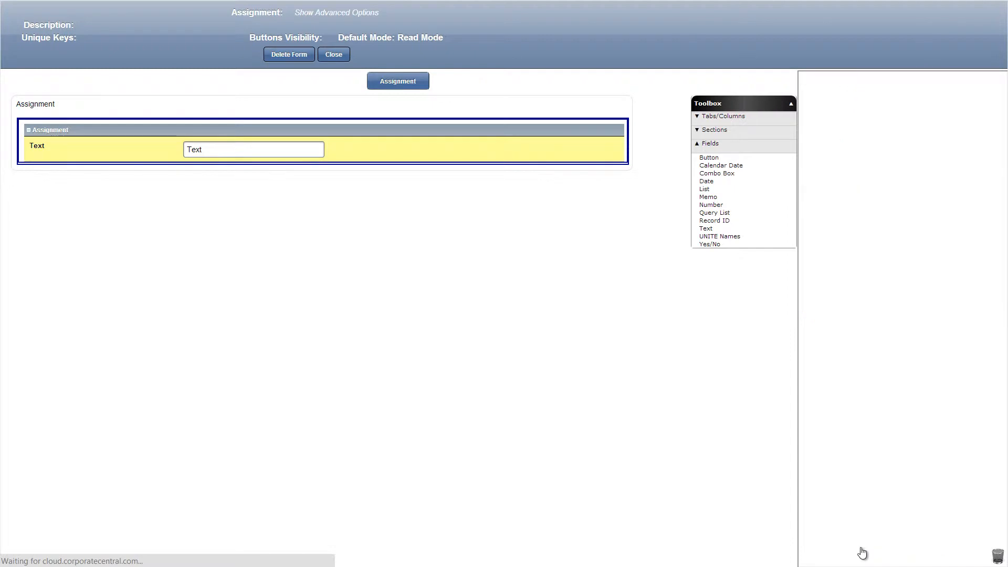
click(335, 56)
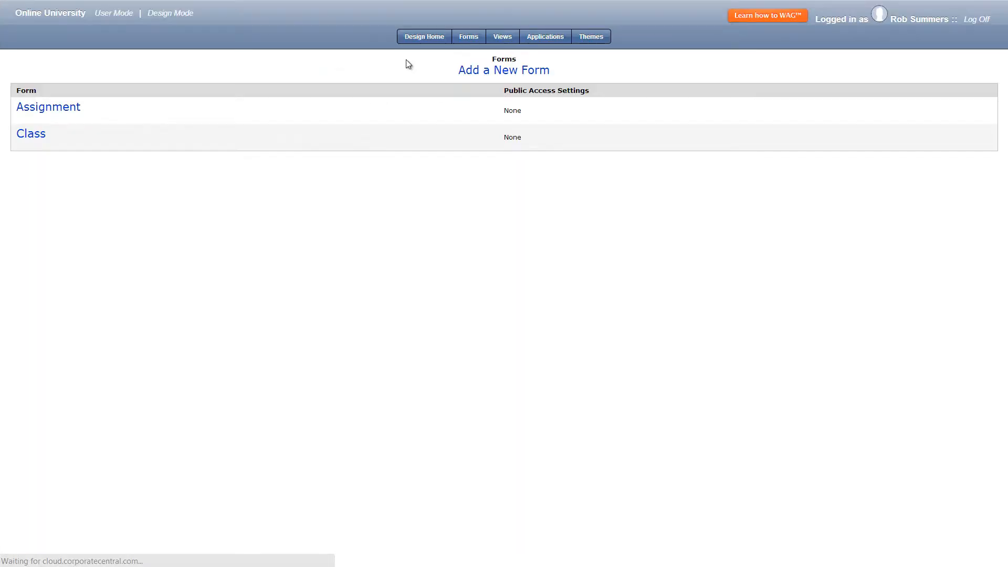
Create a form named Announcement with a text field named Class in its Announcement section, save the field, and close the form.
click(498, 77)
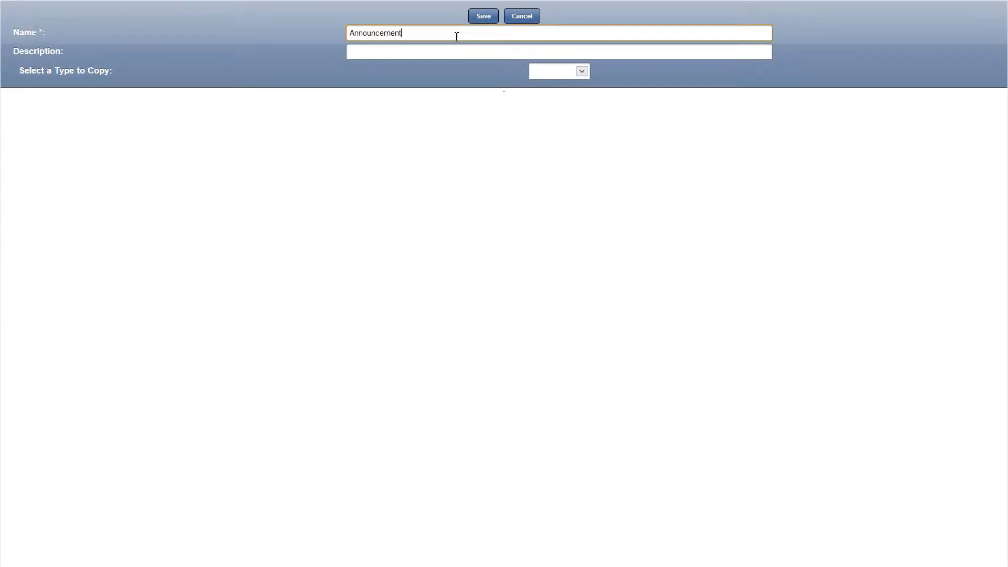
click(477, 16)
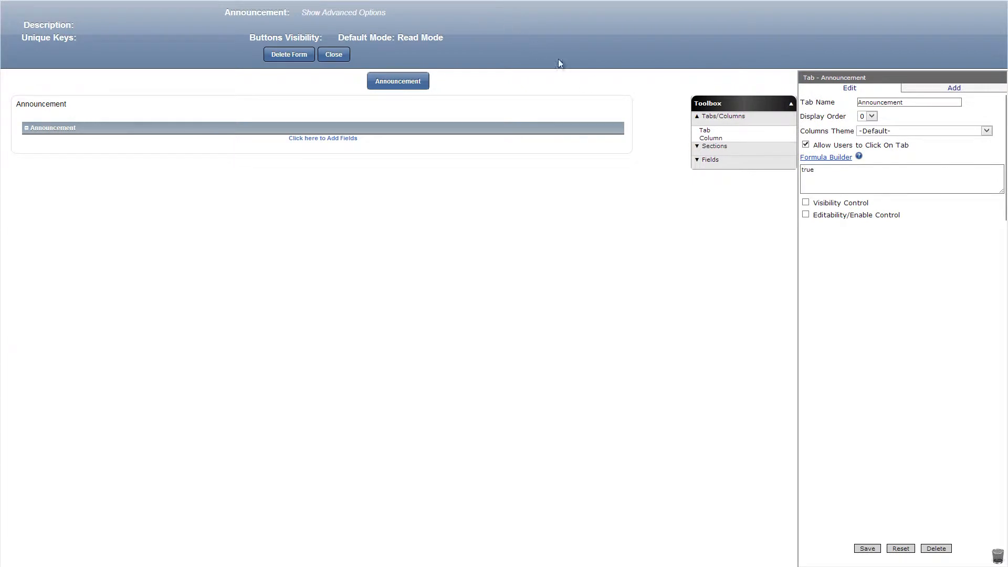
click(721, 162)
drag(734, 228, 530, 135)
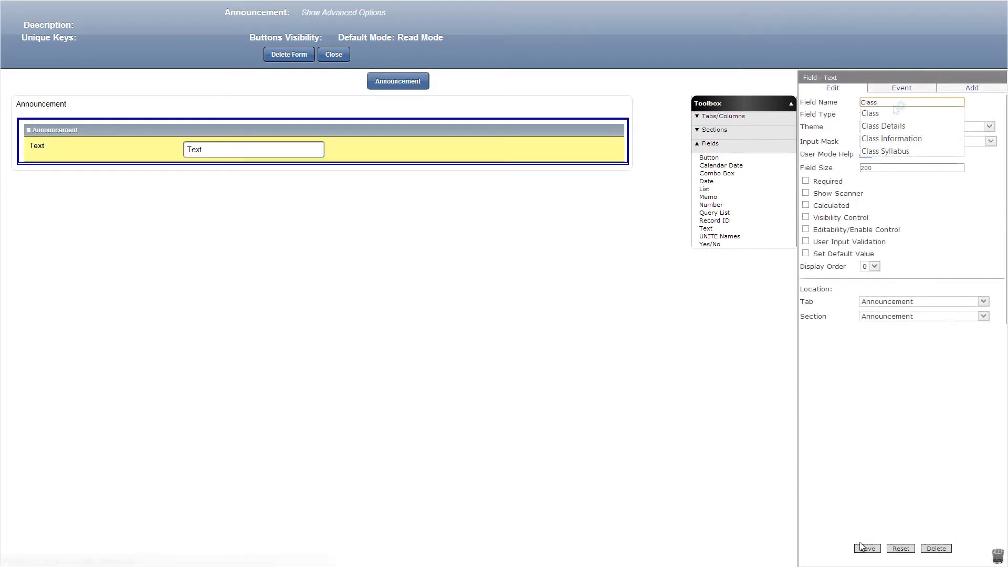
click(869, 550)
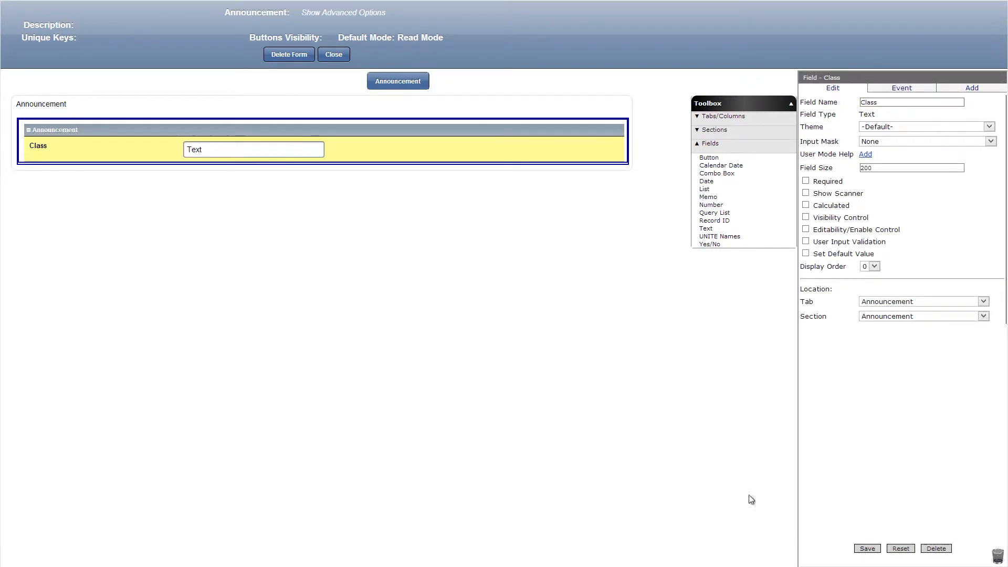
click(334, 55)
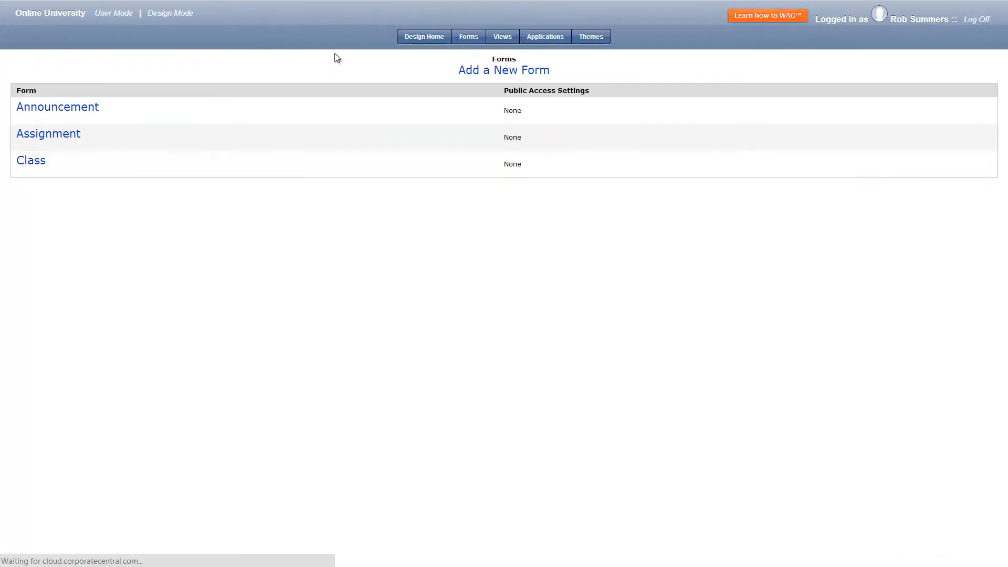
Create a form named Discussion Board and add a date field to its Discussion Board section.
click(489, 72)
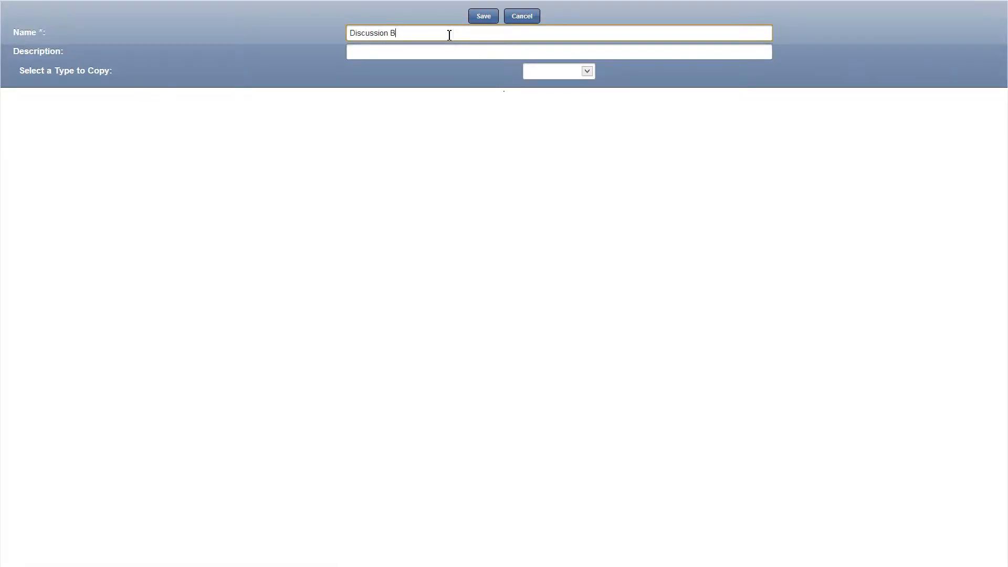
click(481, 21)
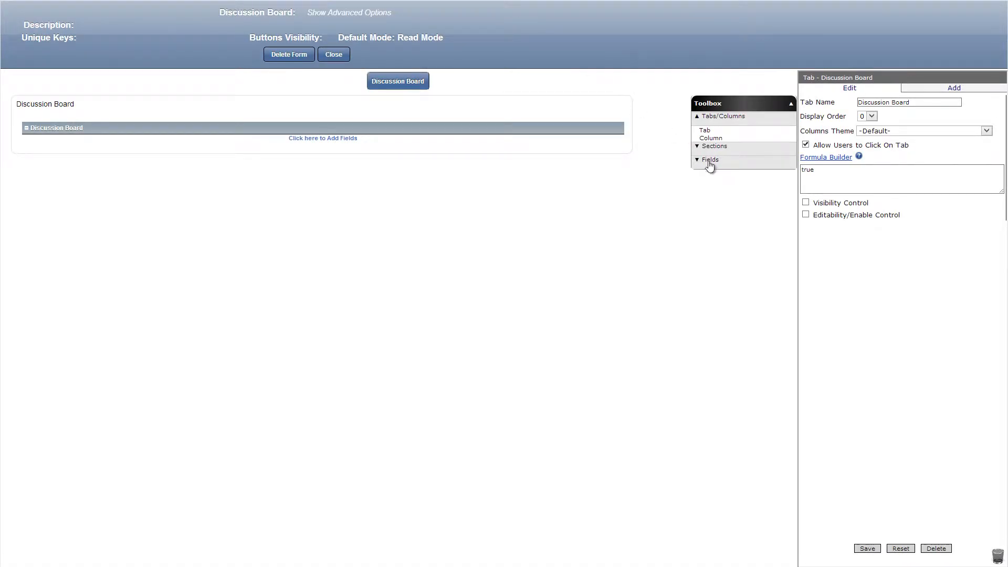
click(710, 160)
drag(727, 183, 481, 150)
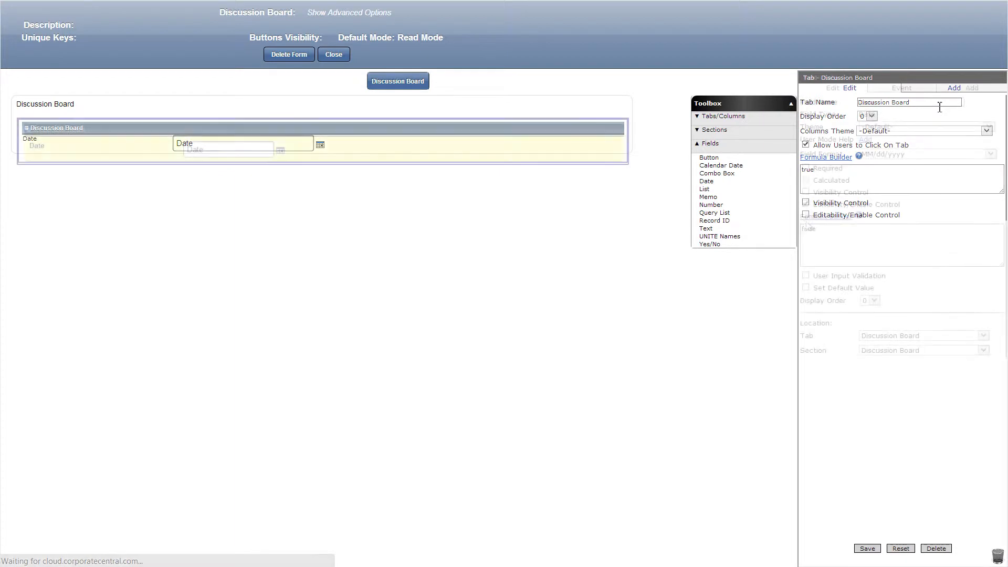
Set the Date field's editability control to false and its default value to Today(), save it, and close the form.
click(827, 302)
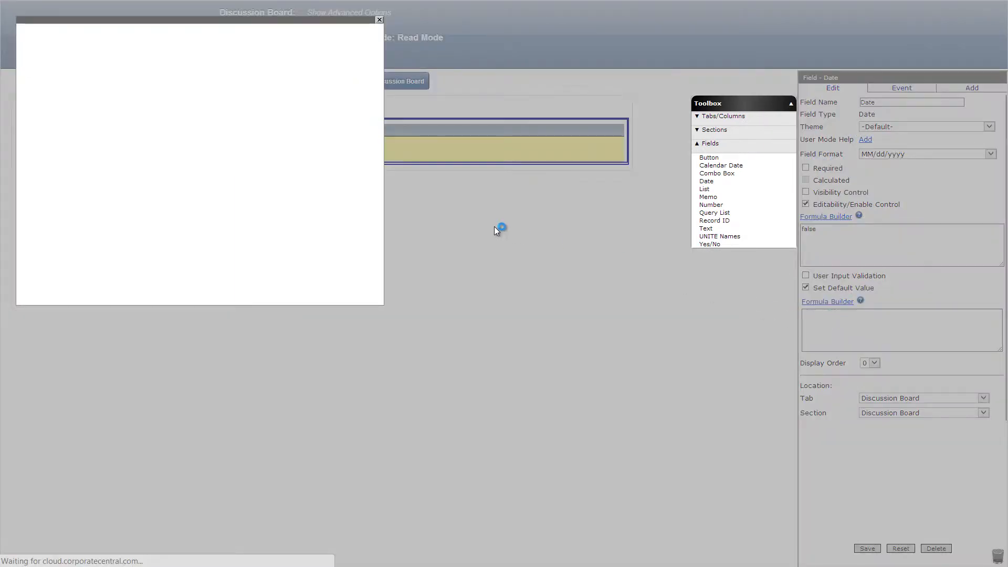
click(92, 184)
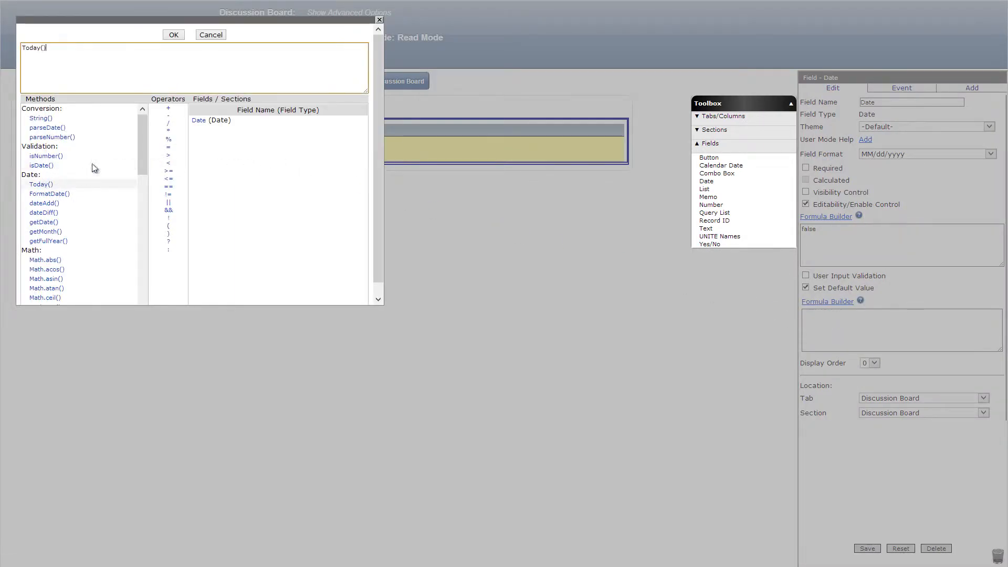
click(173, 35)
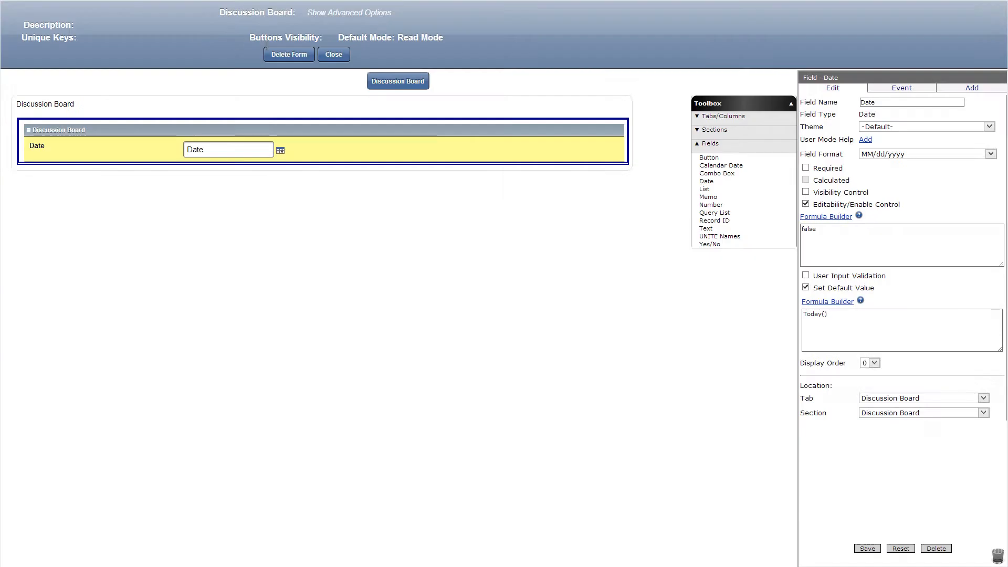
click(875, 551)
click(334, 54)
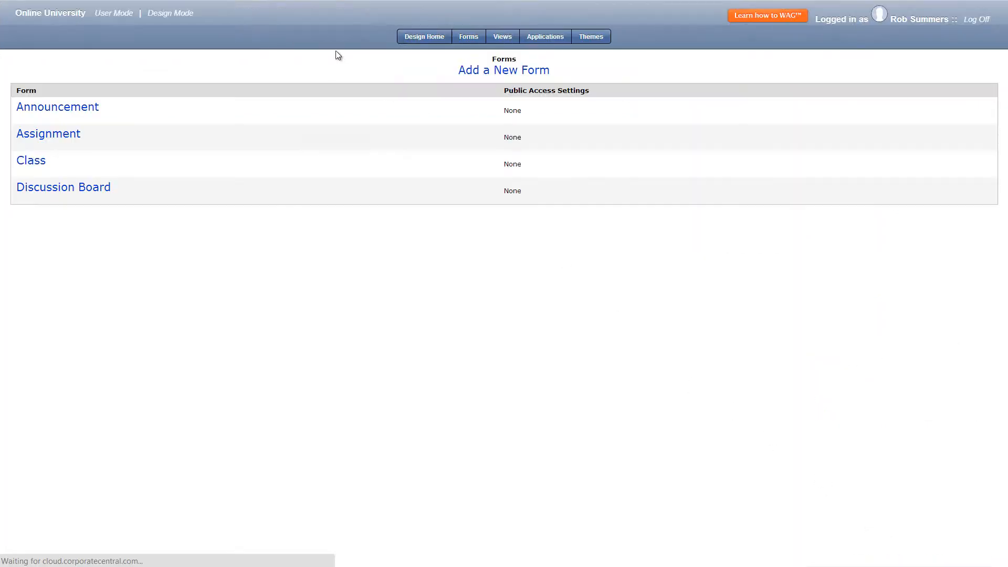
Create a form named Homework and rename its section to Student, saving the section.
click(503, 74)
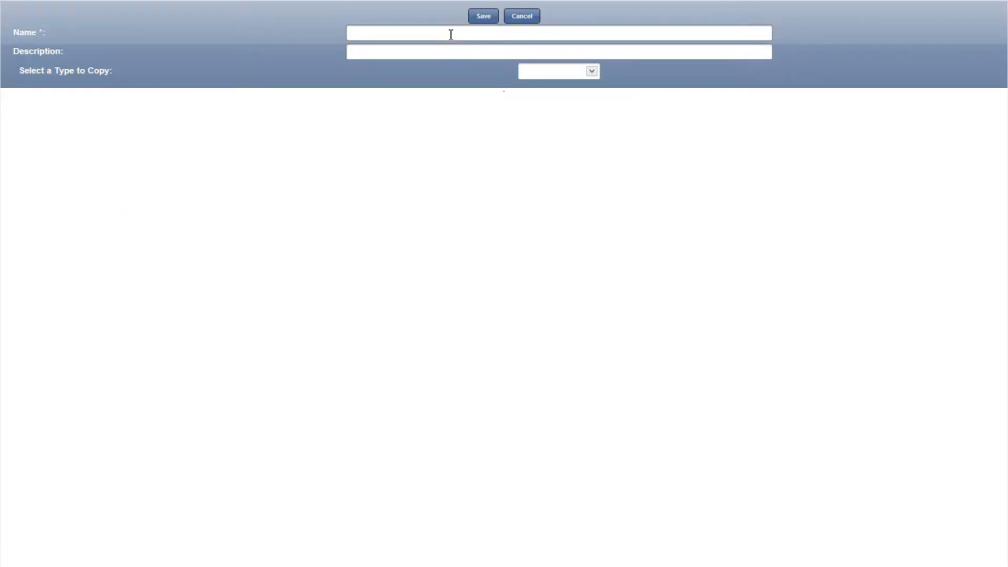
click(483, 16)
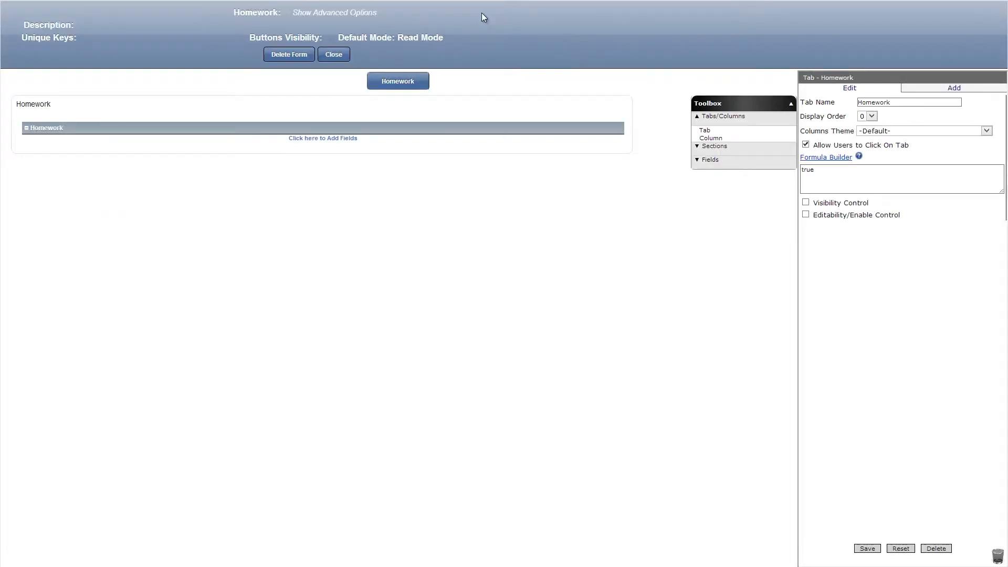
click(53, 129)
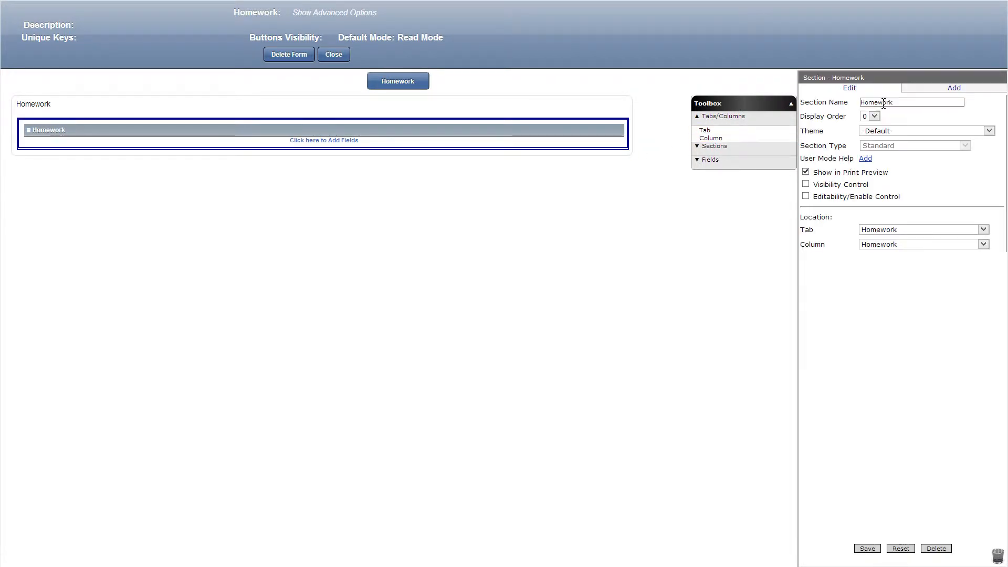
text(Student)
click(867, 549)
Add a date field to the Student section with editability control false and default value Today(), save it, and close the form.
click(710, 159)
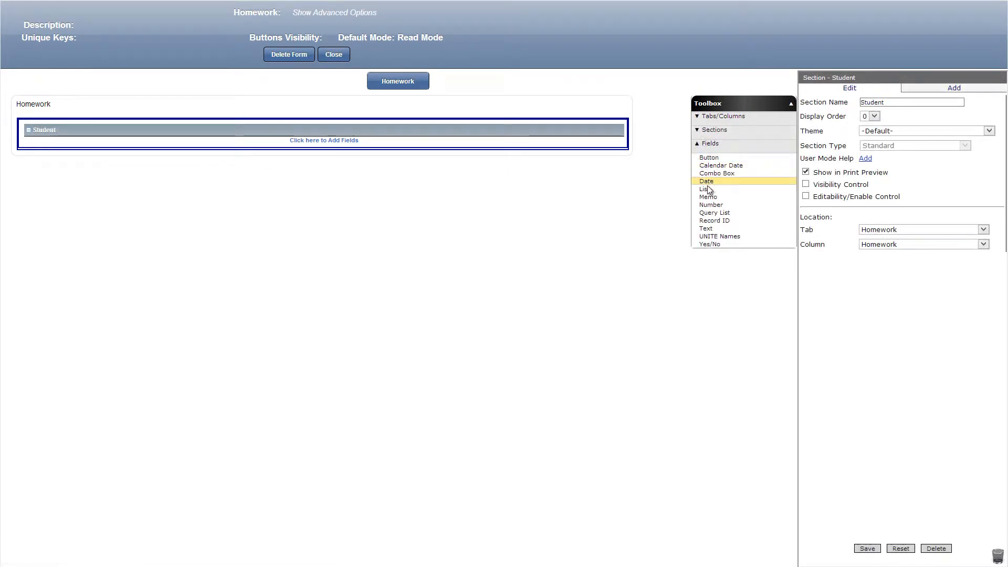
drag(708, 187, 578, 139)
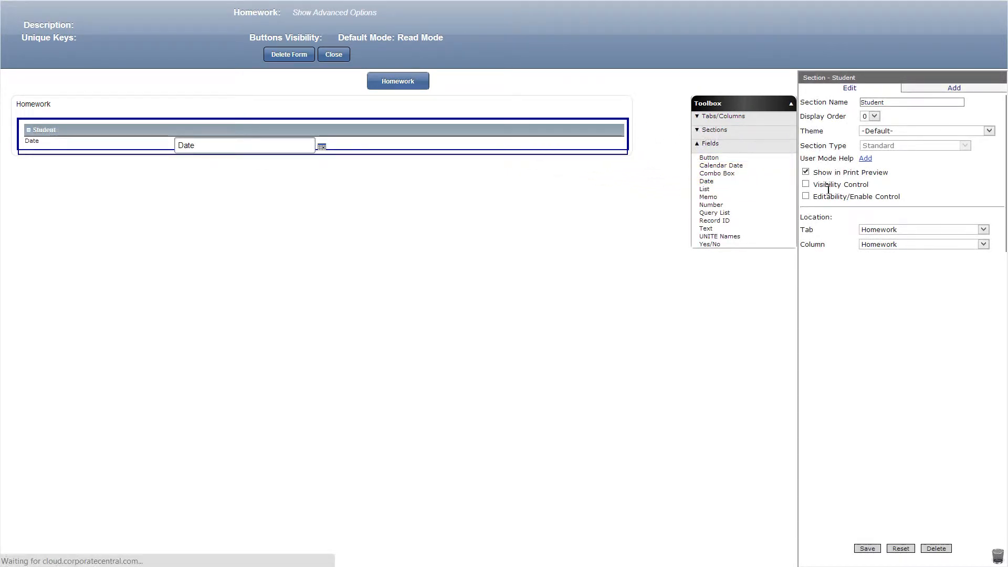
click(806, 204)
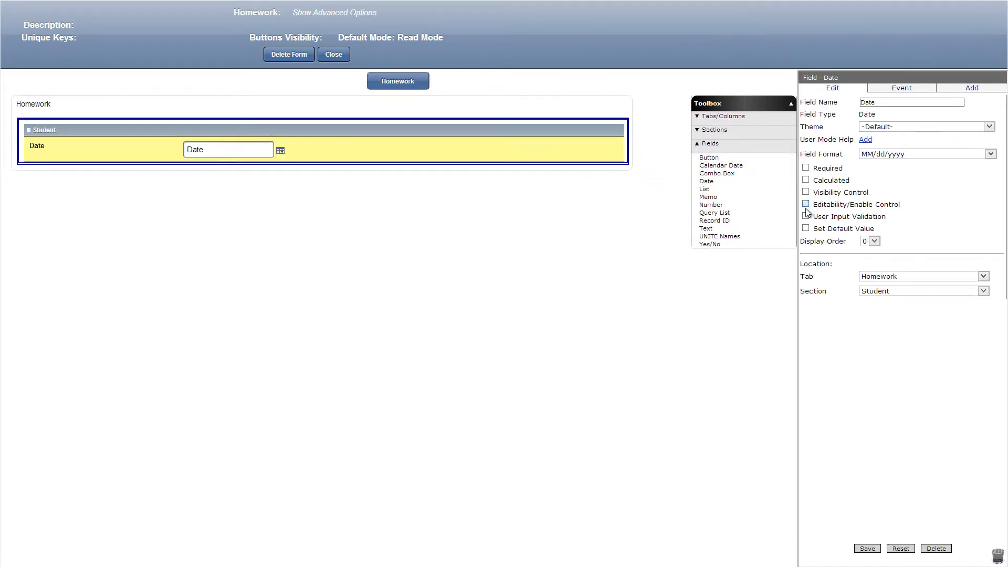
click(806, 287)
click(822, 304)
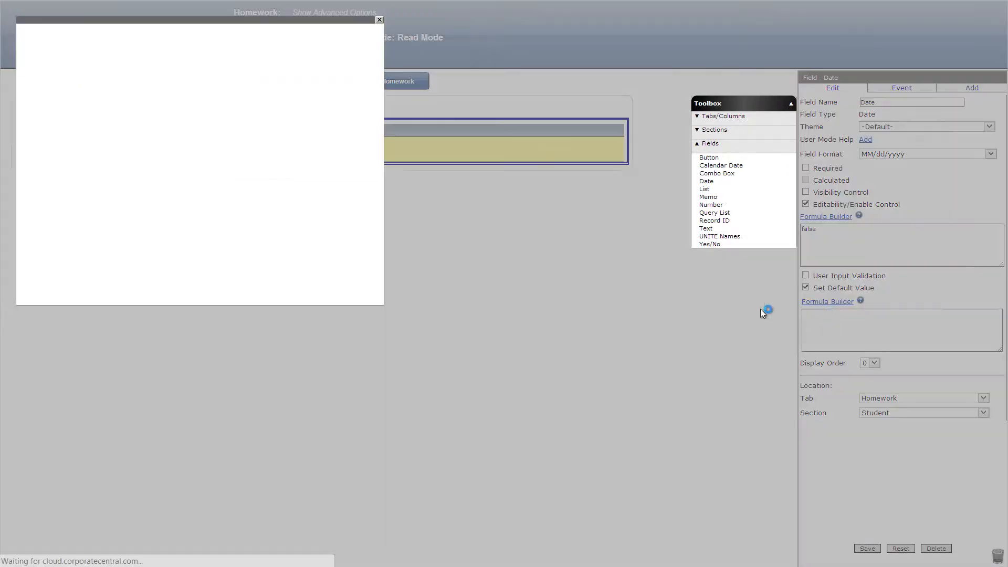
click(41, 185)
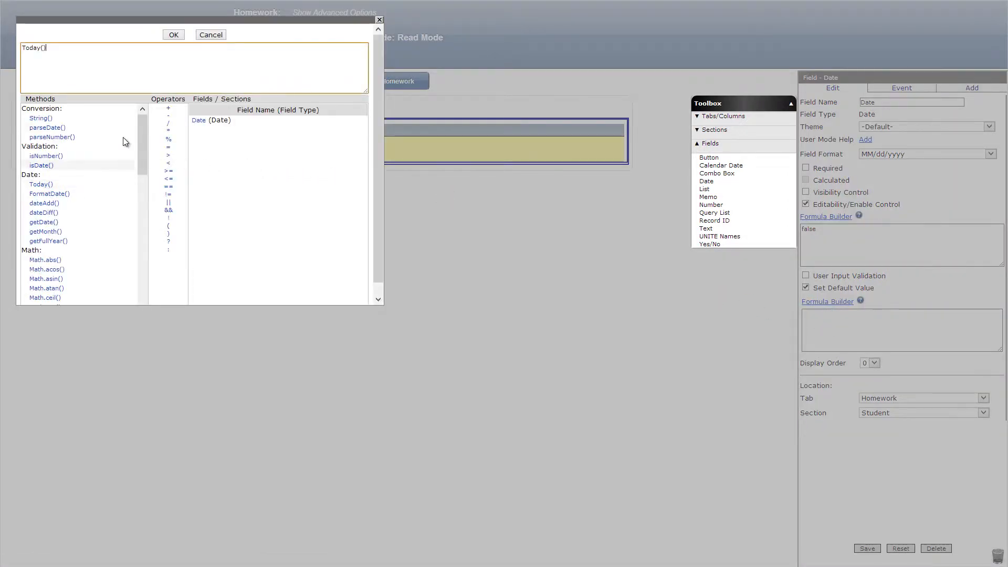
click(173, 35)
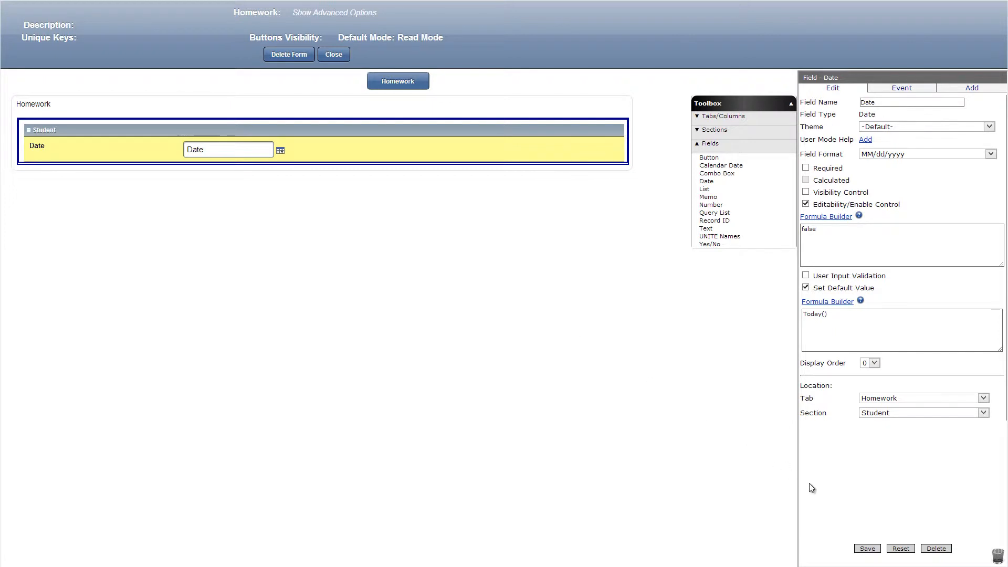
click(865, 550)
click(343, 59)
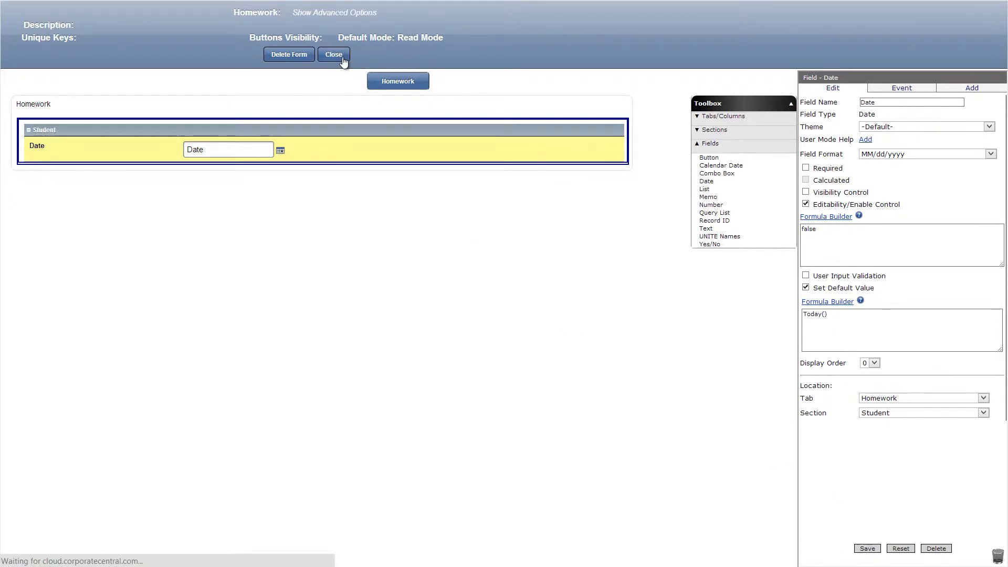
Create a form named Student and add a text field named Student Name to its Student section.
click(496, 71)
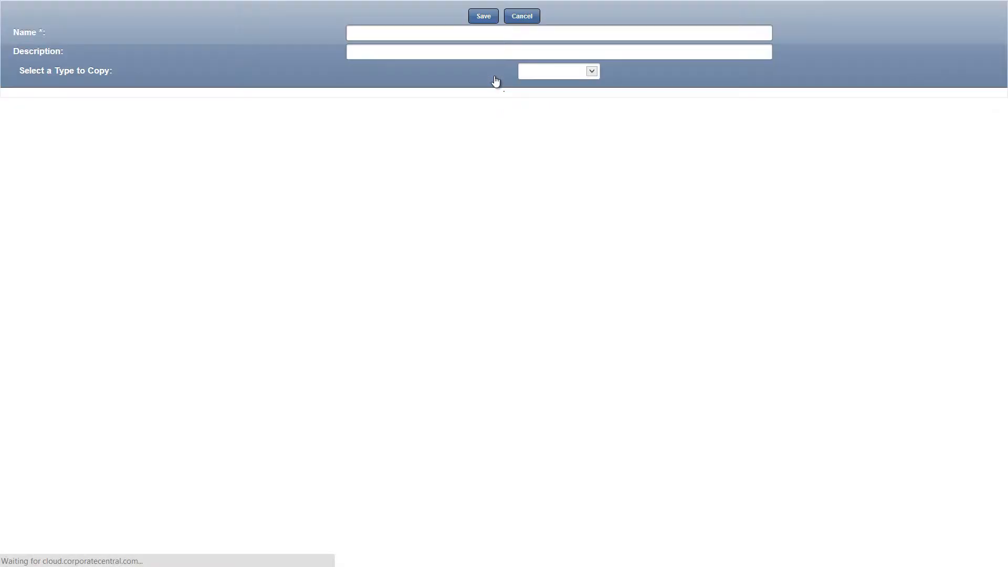
click(491, 21)
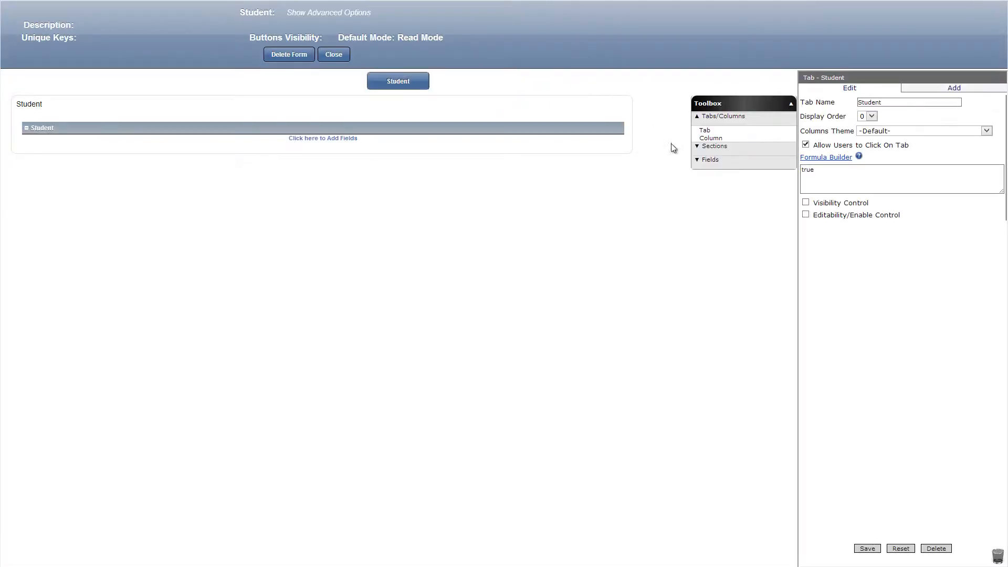
click(706, 159)
drag(707, 228, 511, 147)
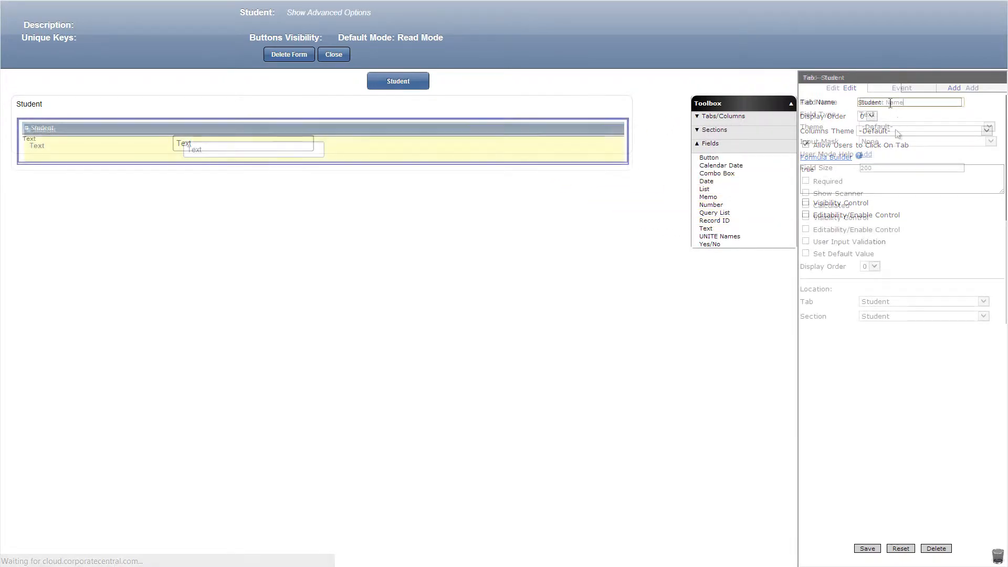
Set the Student Name field's editability control to false and its default value to getLogonUserFullNameFirstLast(), save it, and close the form.
click(805, 313)
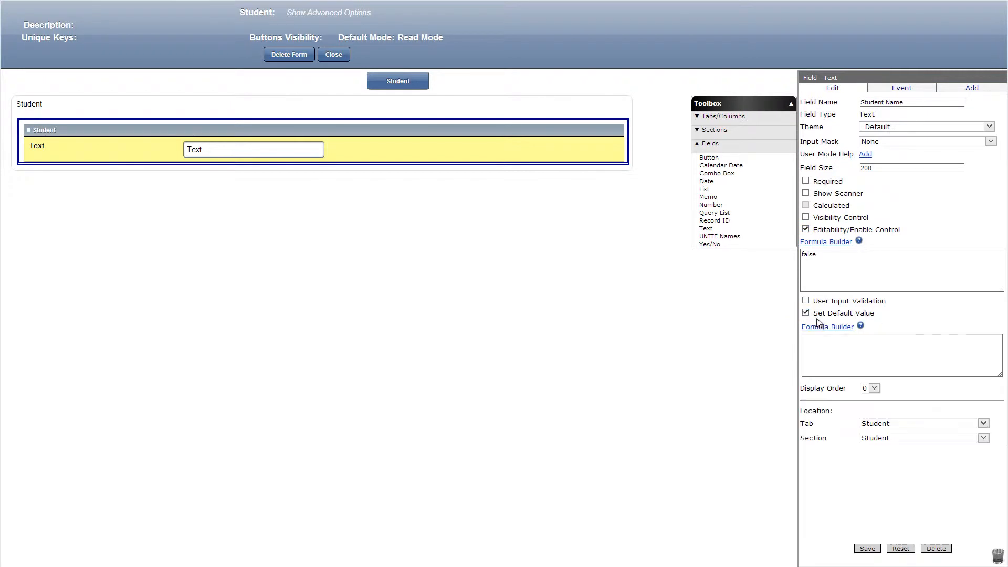
click(826, 326)
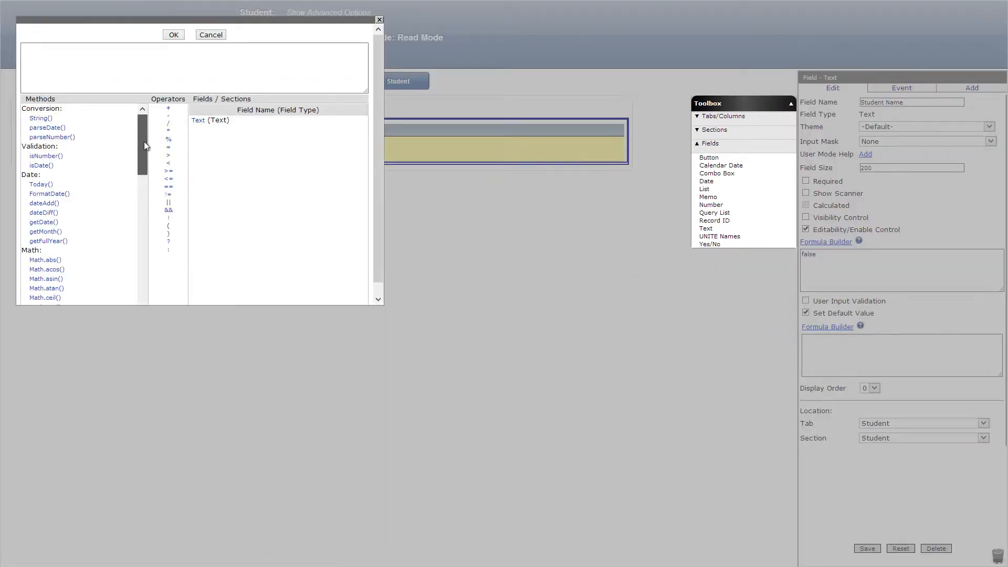
drag(143, 140, 128, 295)
click(94, 234)
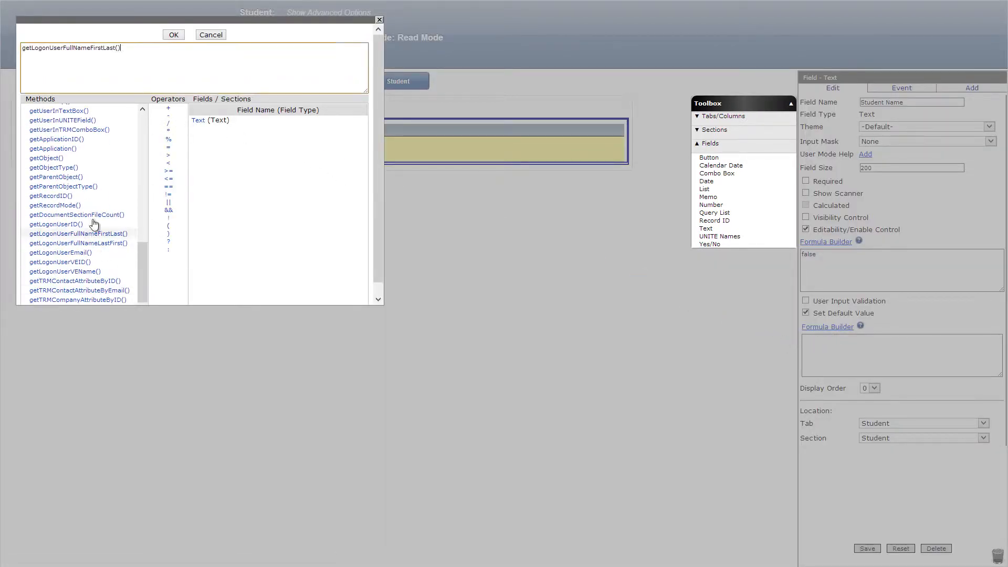
click(173, 35)
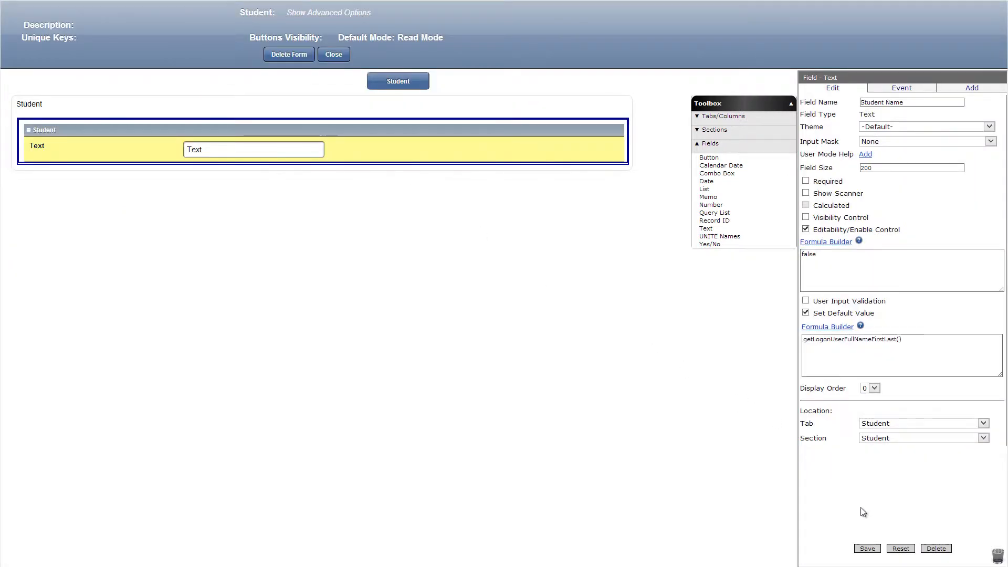
click(867, 549)
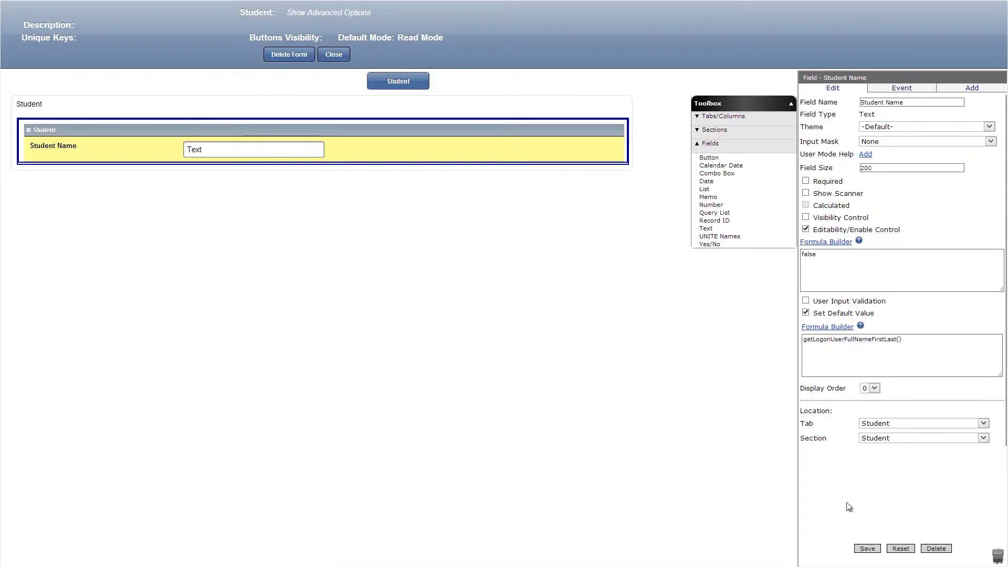
click(336, 55)
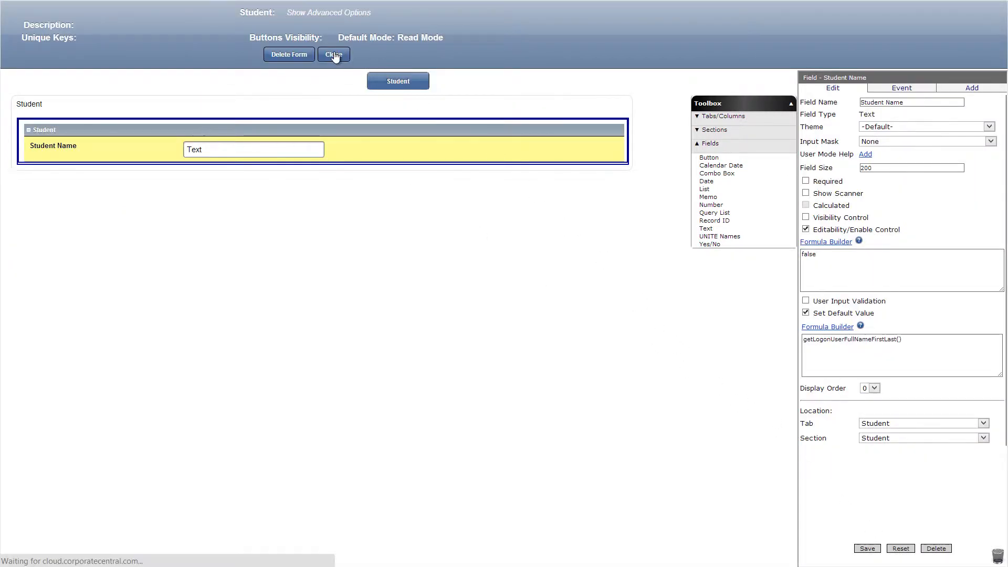
Open the Class form and add a column named More with 30% width beside Class Information, saving it.
click(42, 166)
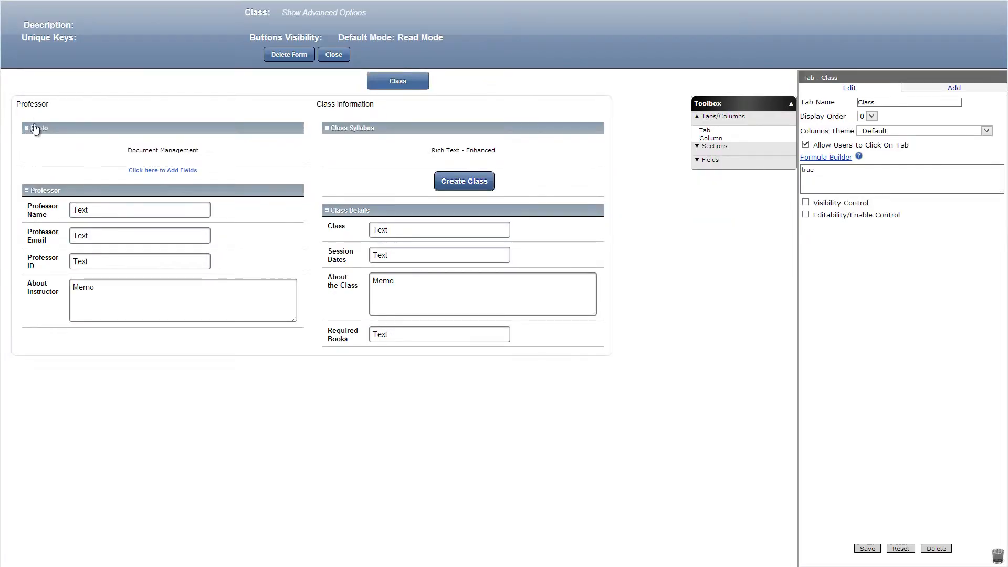
drag(719, 138, 619, 115)
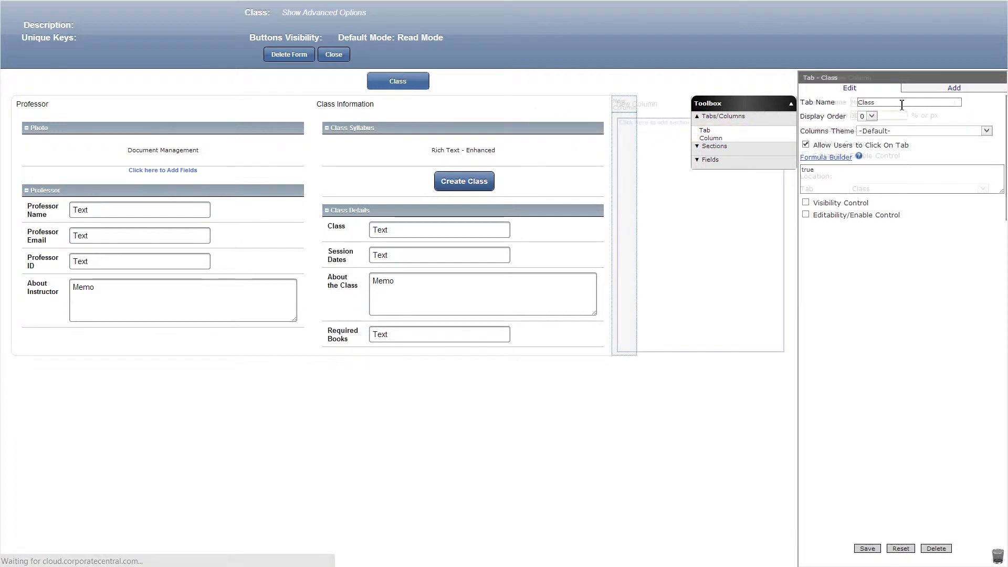
click(868, 548)
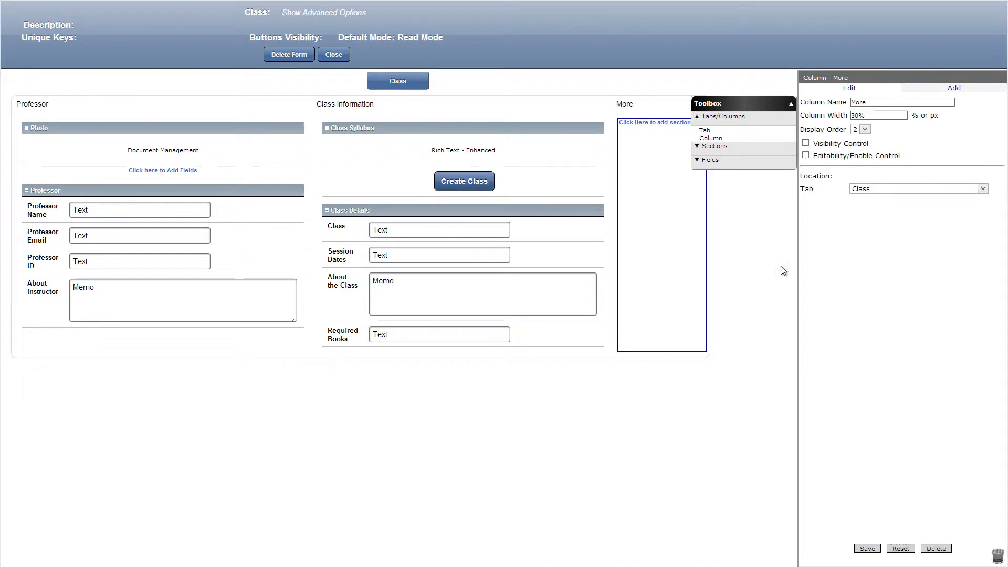
Add a DataGrid - Subform section named Assignment to the More column, based on the Assignment form with its Class field included.
click(733, 156)
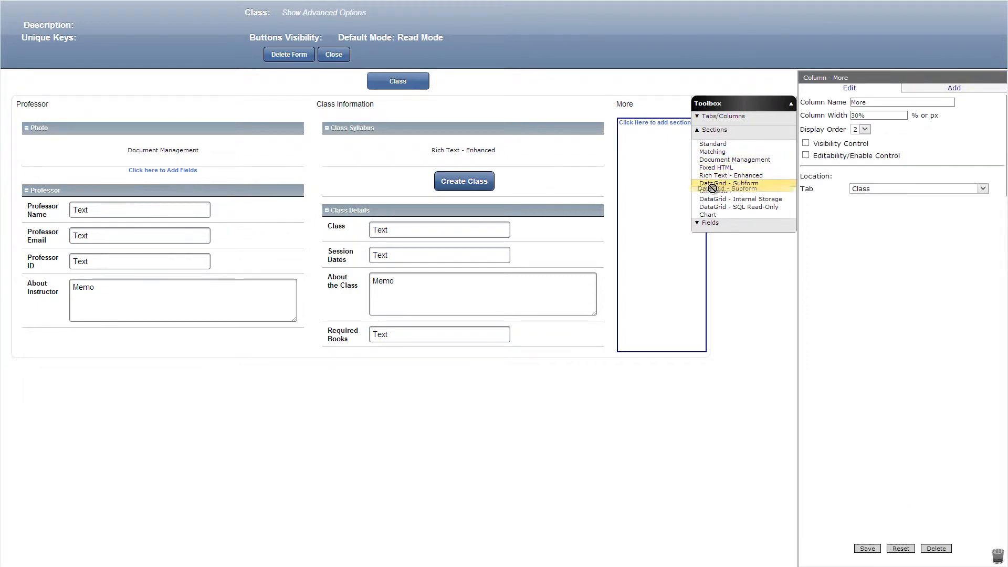
drag(720, 184, 651, 135)
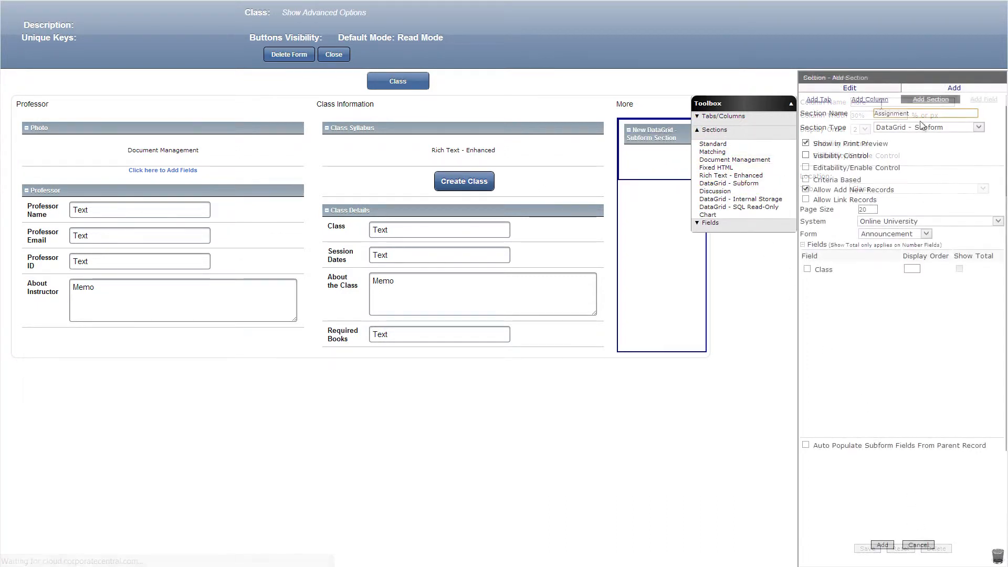
text(Assignment)
click(894, 233)
click(888, 253)
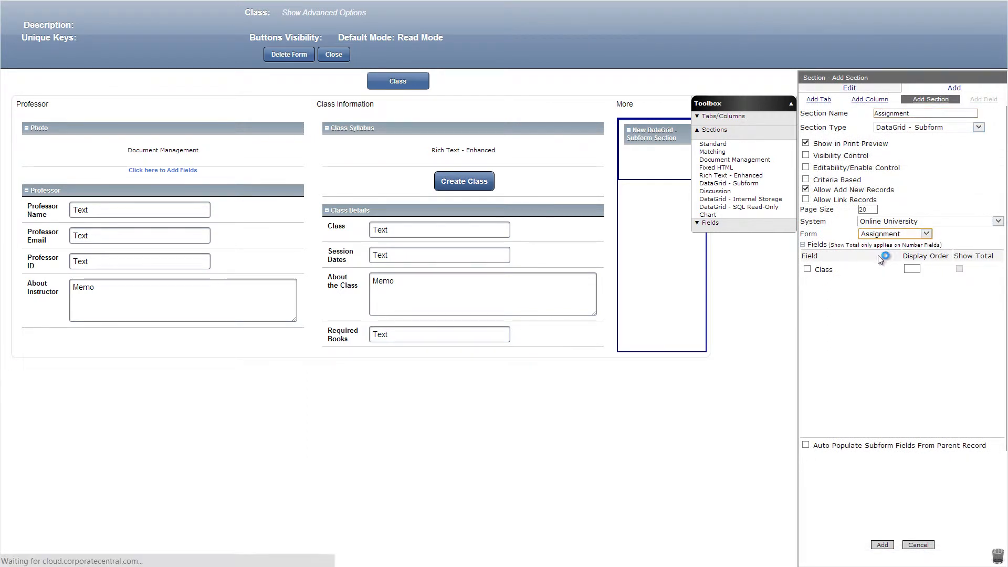
click(807, 269)
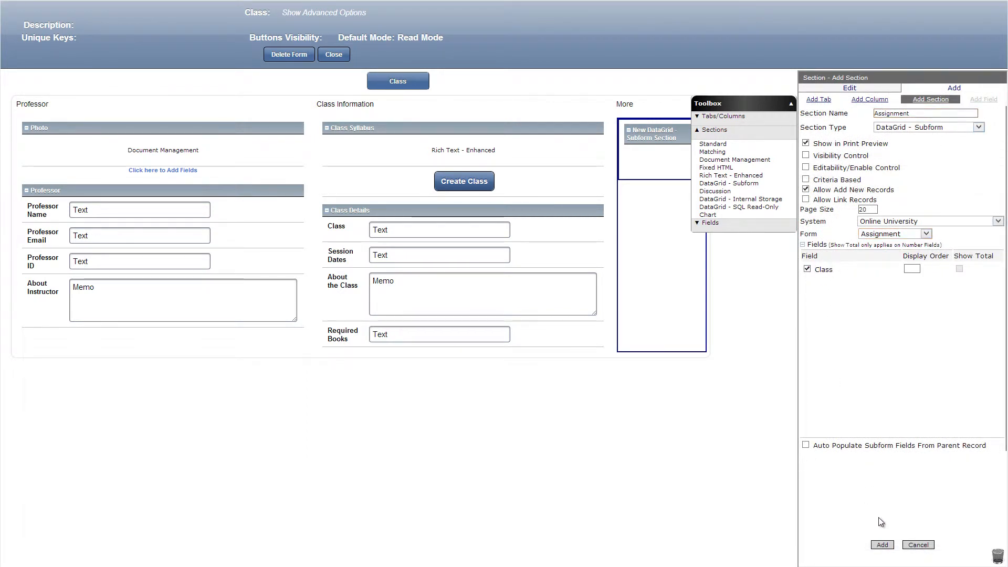
click(882, 545)
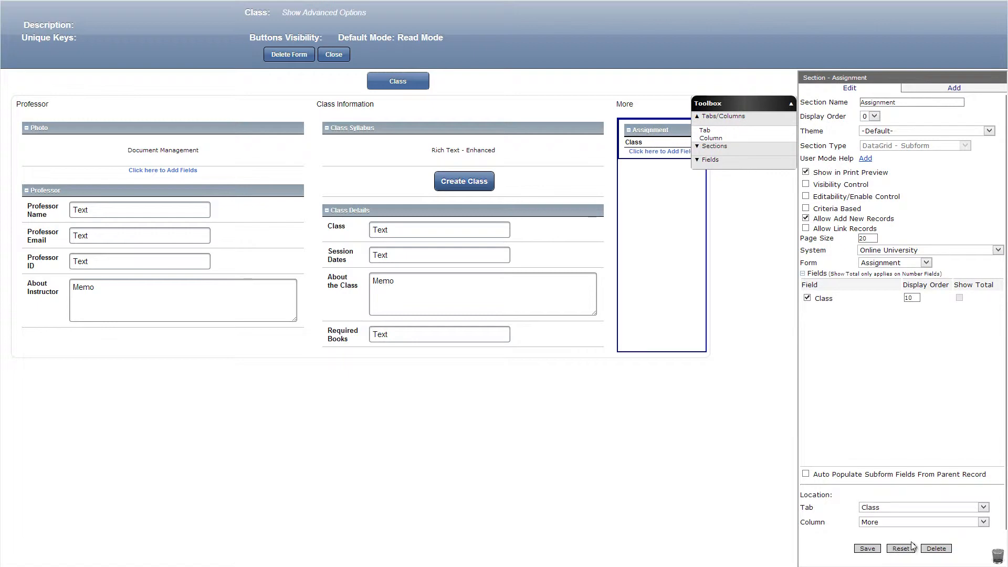
Add DataGrid - Subform sections My Students, Submitted Homework and Discussion Board under More and Announcements with its Class field above Class Details, and close the form.
click(721, 150)
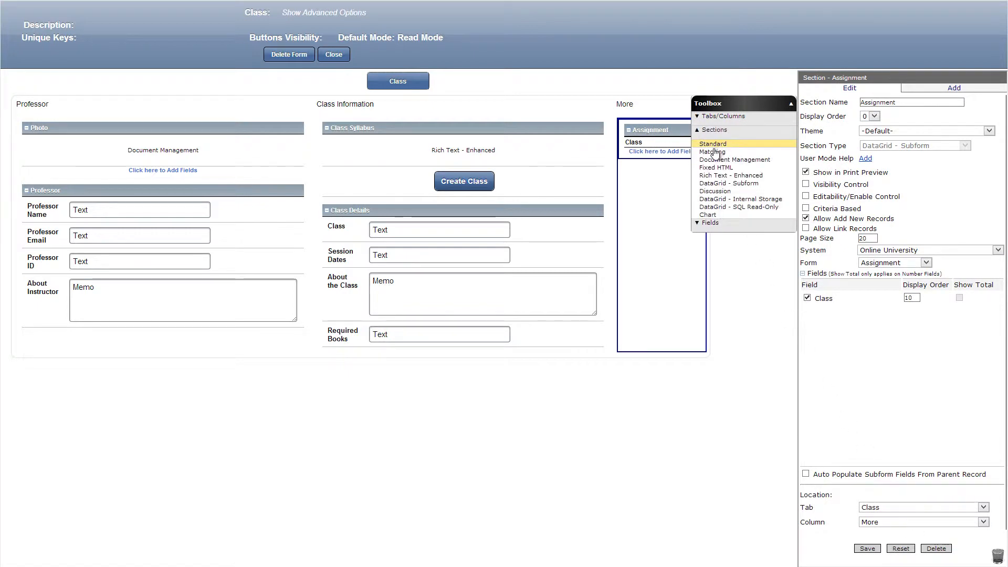
drag(711, 185, 662, 169)
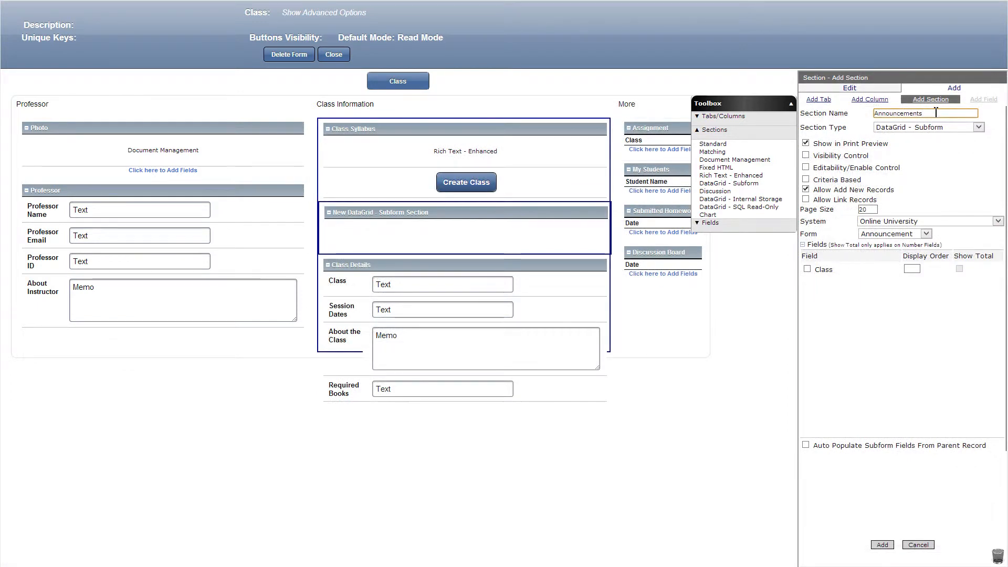
click(807, 269)
click(882, 545)
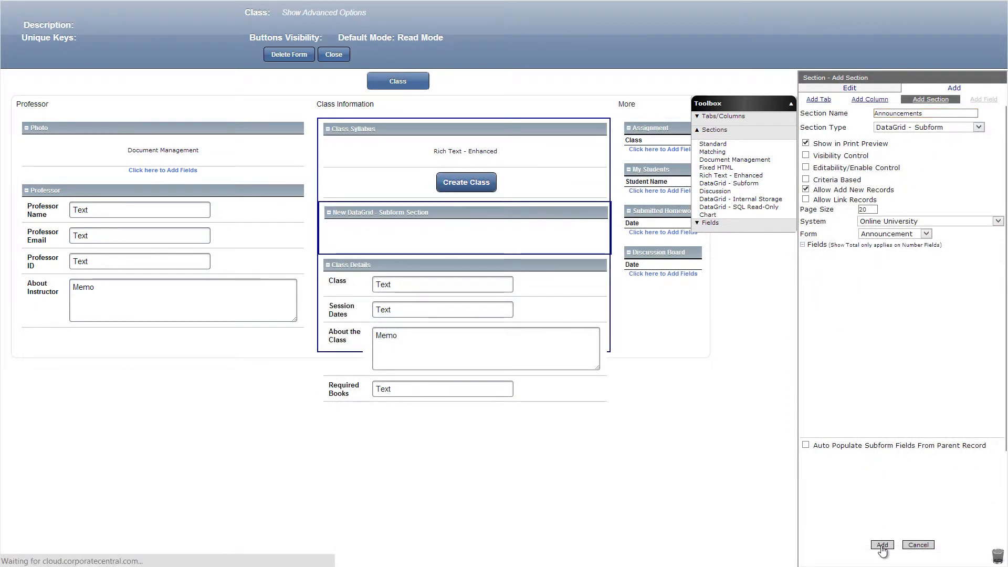
click(344, 55)
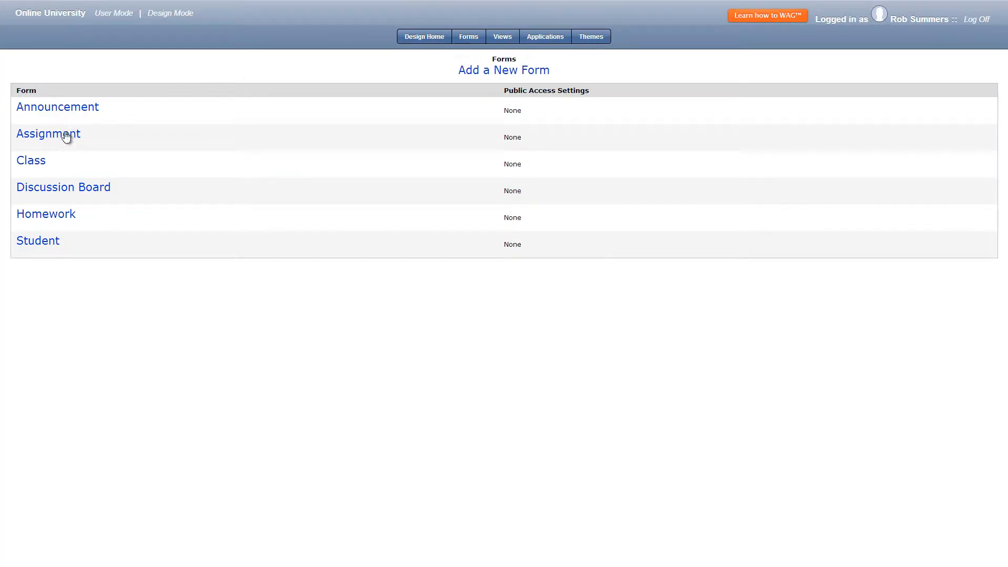
Open the Assignment form and make its Class field calculated from the parent [Online University].[Class].[Class] field, saving it.
click(65, 138)
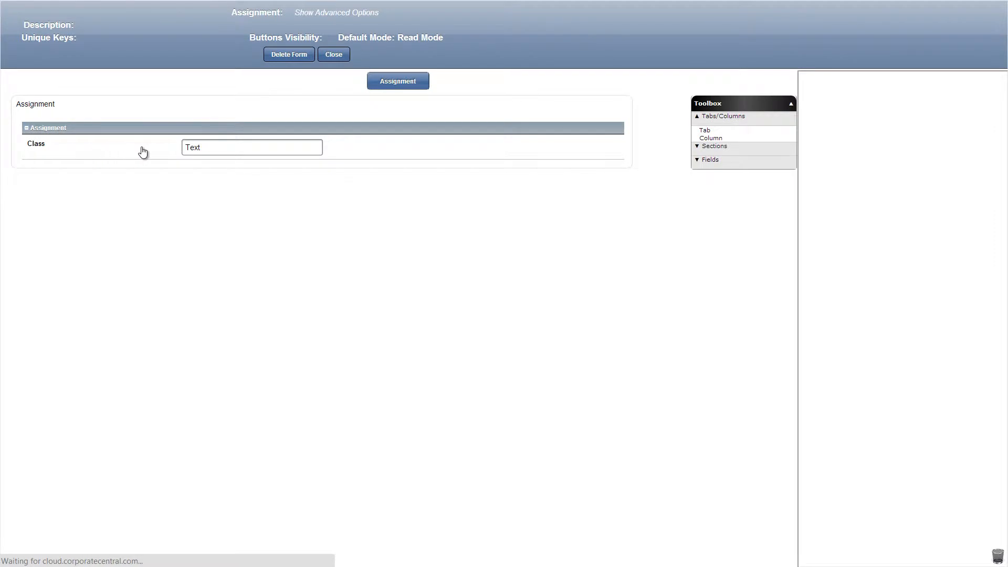
click(142, 152)
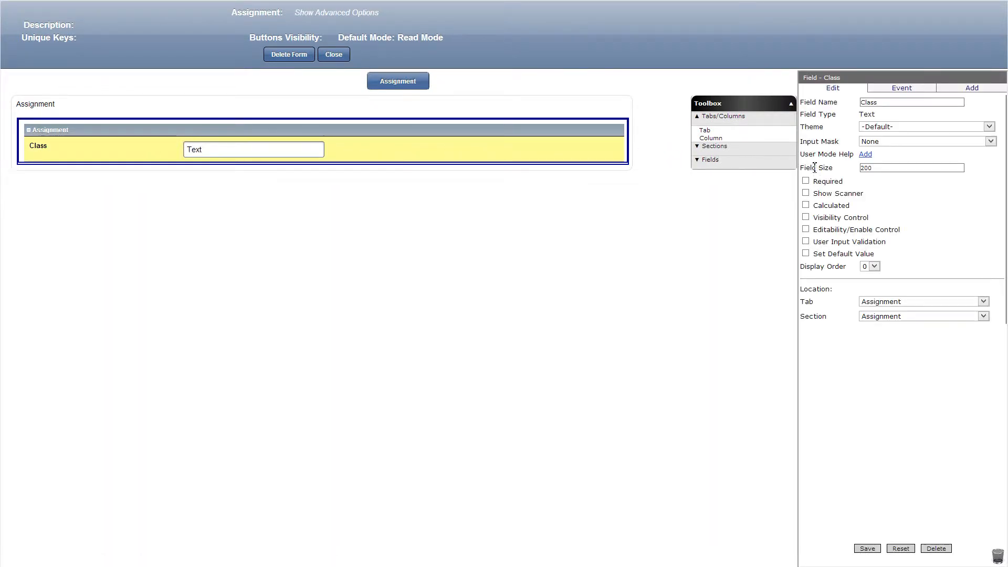
click(806, 205)
click(819, 220)
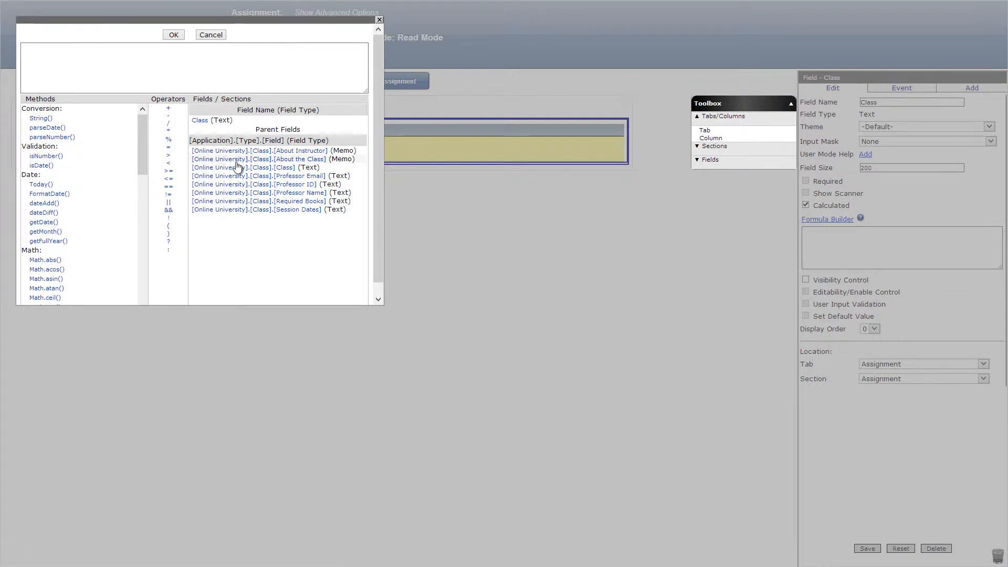
click(238, 166)
click(173, 35)
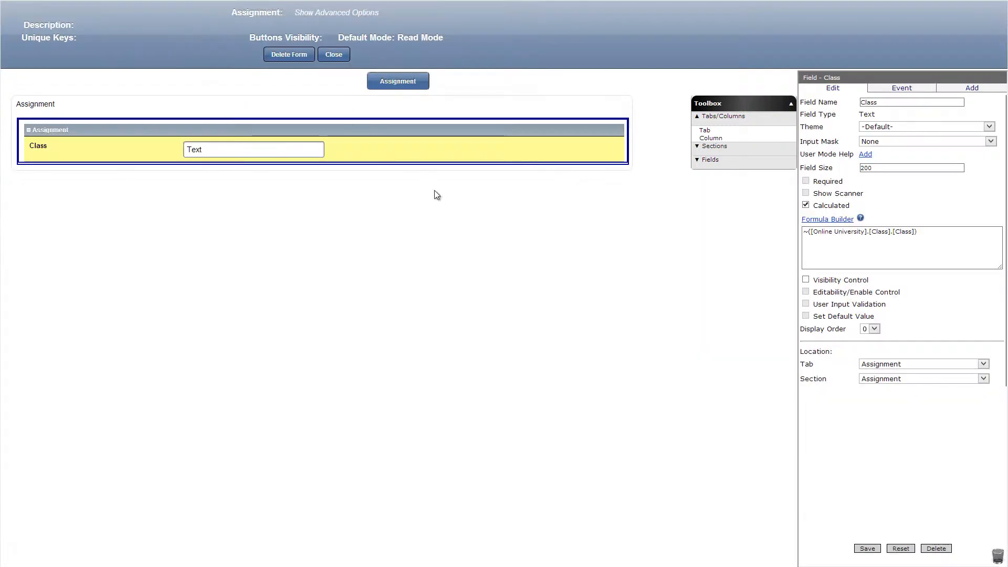
click(868, 549)
Add a Date field named Post Date below Class with editability control false and default value Today(), and save it.
click(709, 159)
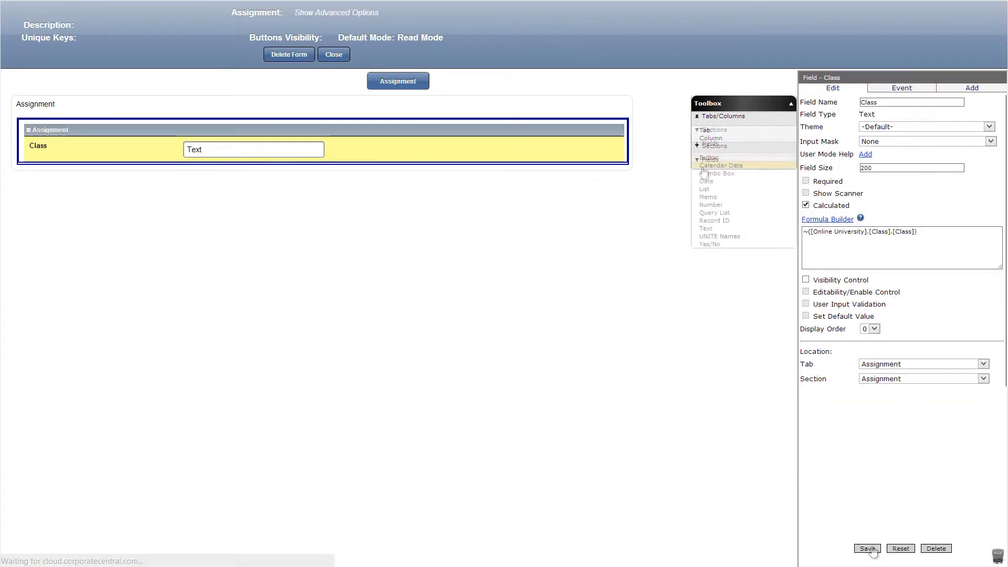
drag(707, 181, 592, 160)
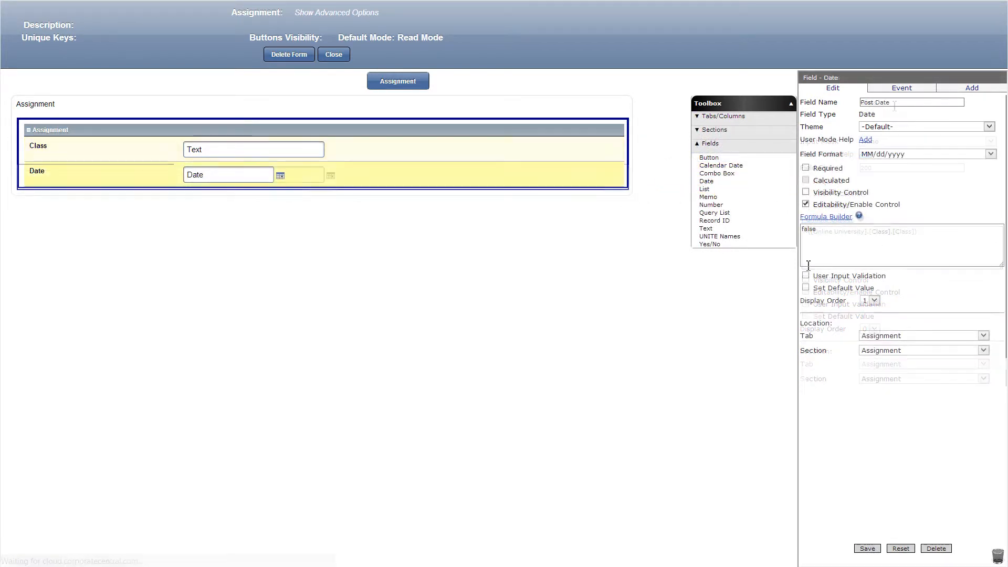
click(806, 287)
click(827, 302)
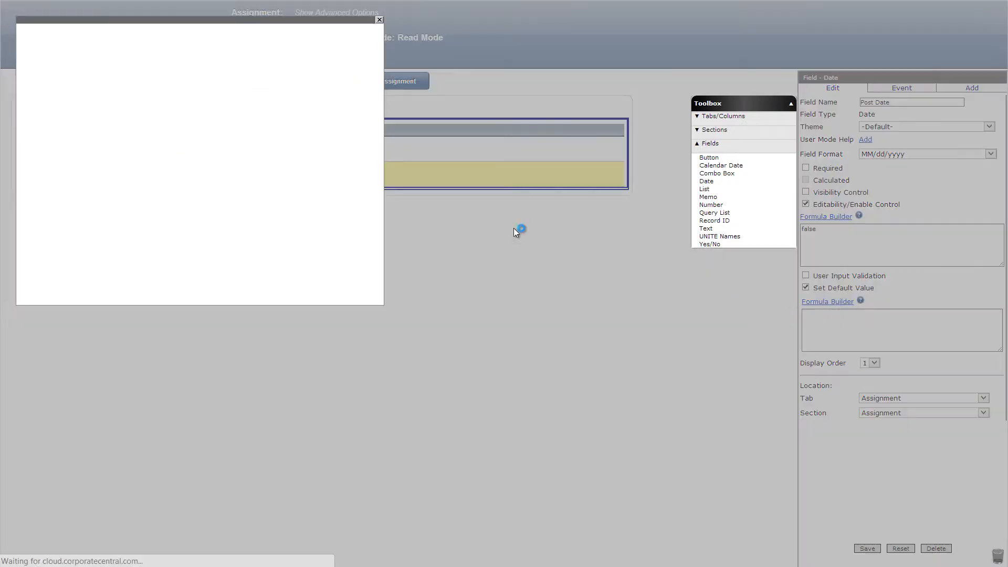
click(61, 184)
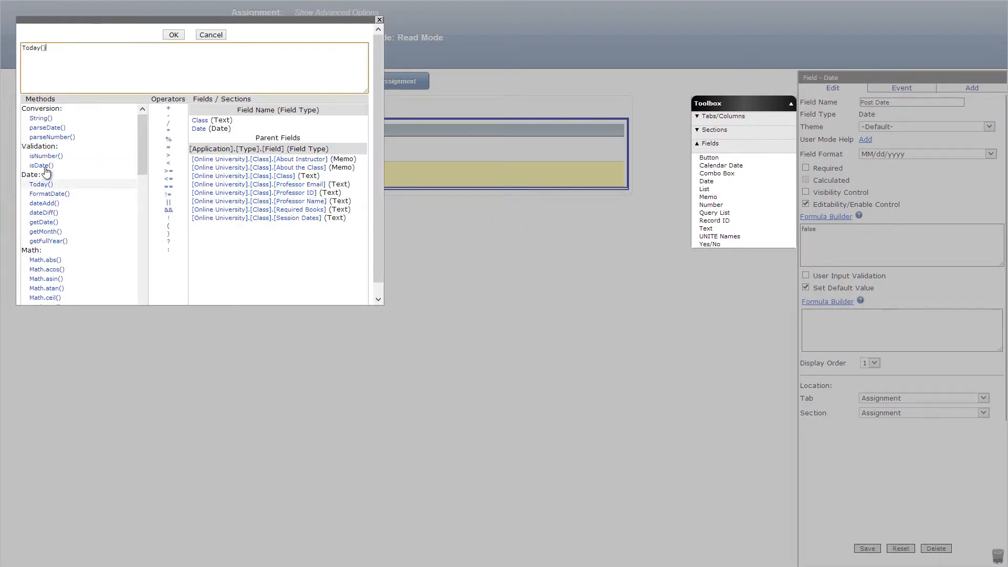
click(174, 34)
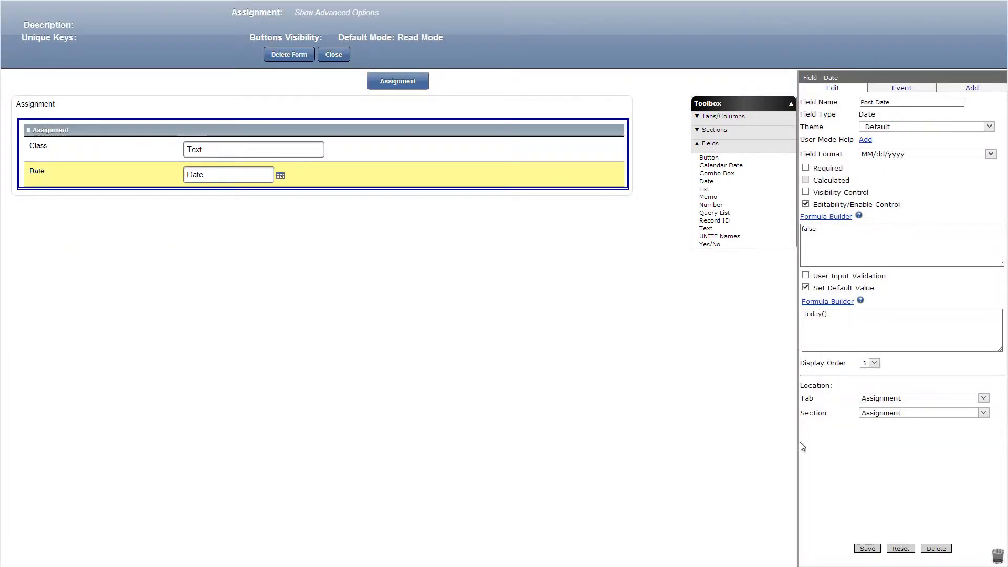
click(867, 548)
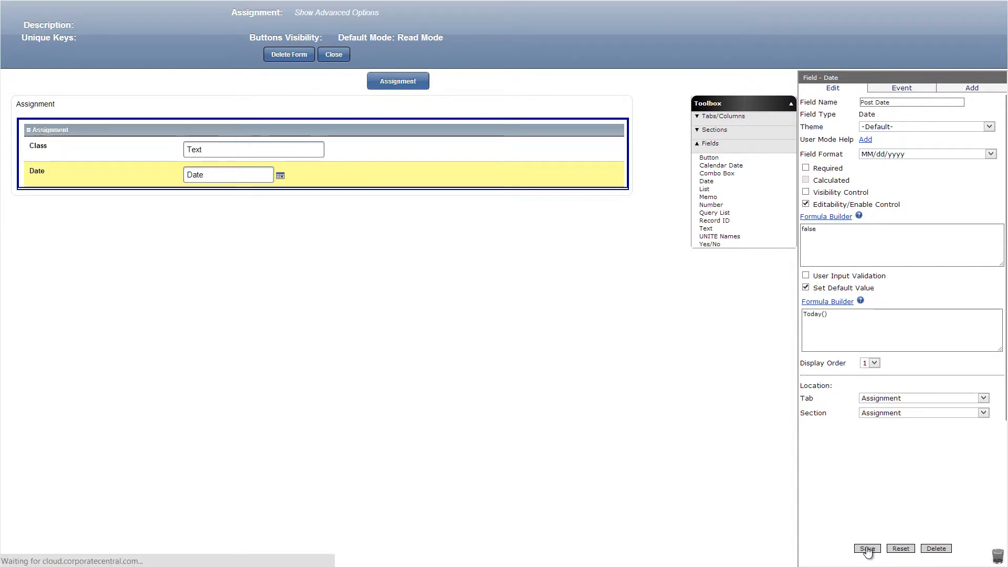
Add a Date field named Due Date and a Text field named Assignment below Post Date, saving each.
drag(707, 181, 548, 192)
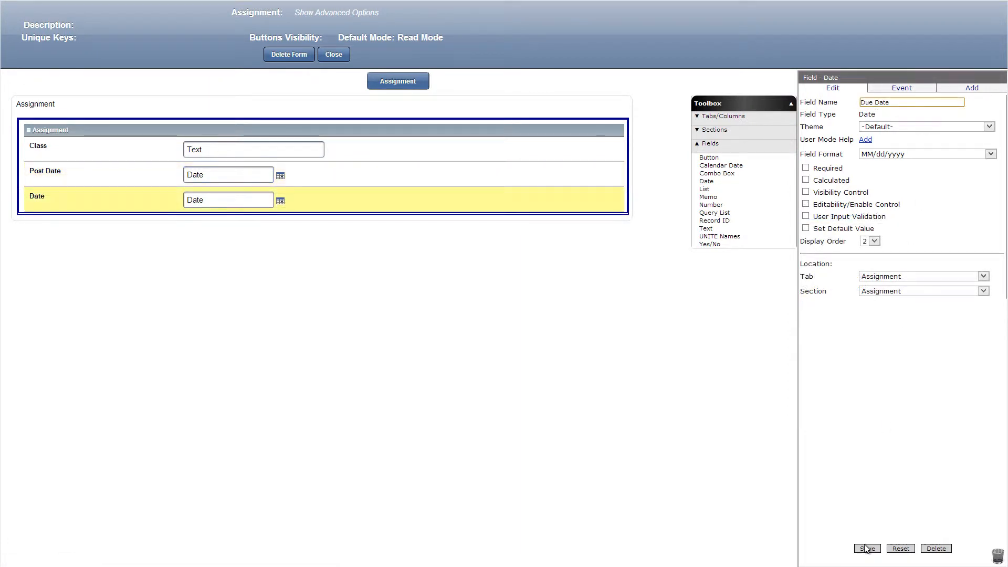
click(866, 549)
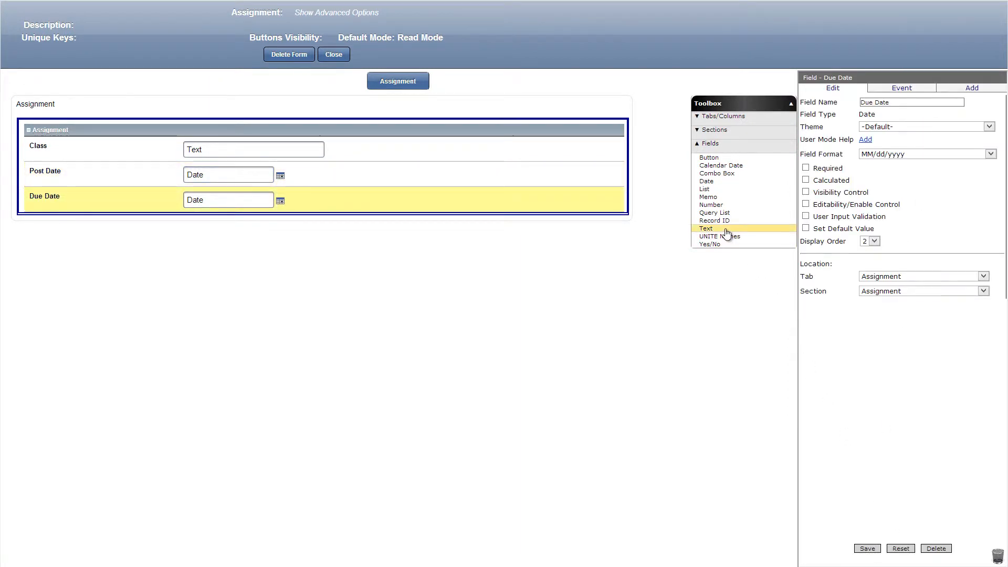
drag(727, 232, 513, 216)
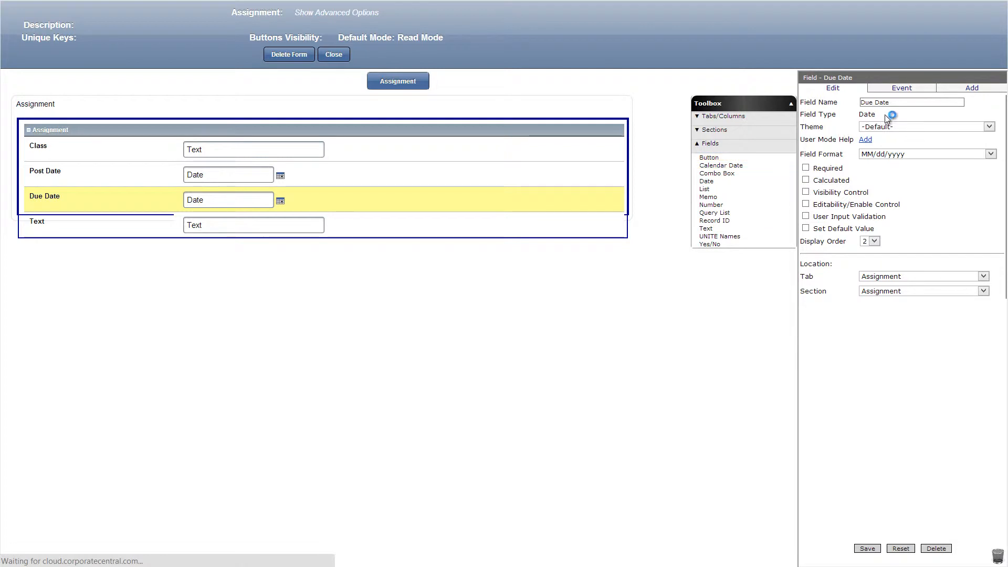
click(867, 549)
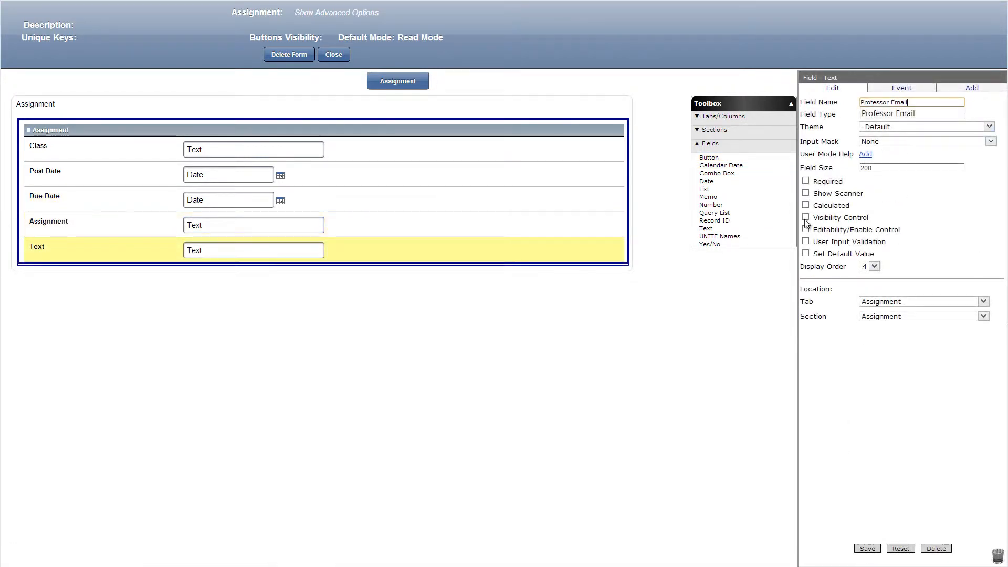
Add a Text field named Professor Email with visibility control false and the parent Class form's Professor Email as default value, saving it.
click(806, 217)
click(806, 313)
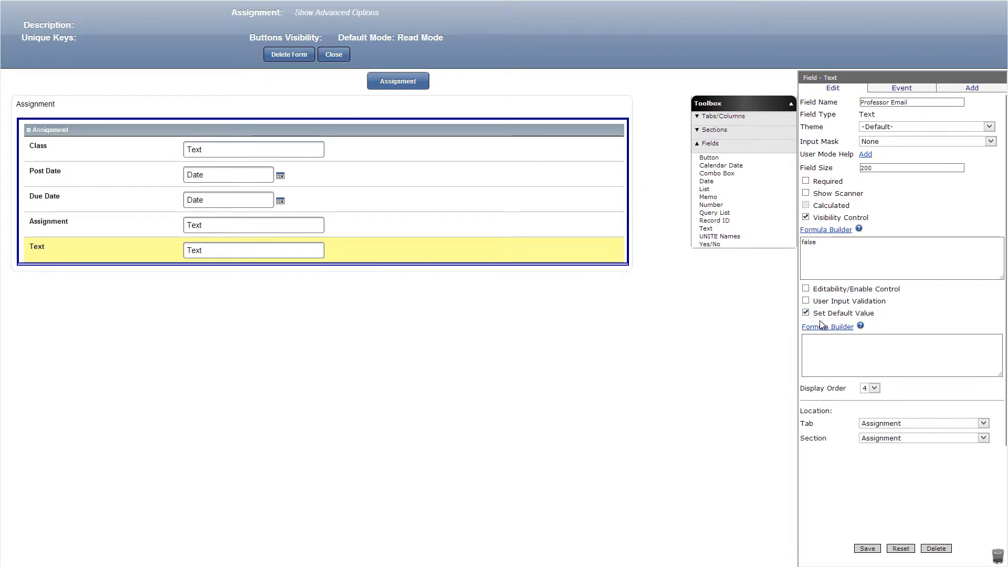
click(831, 327)
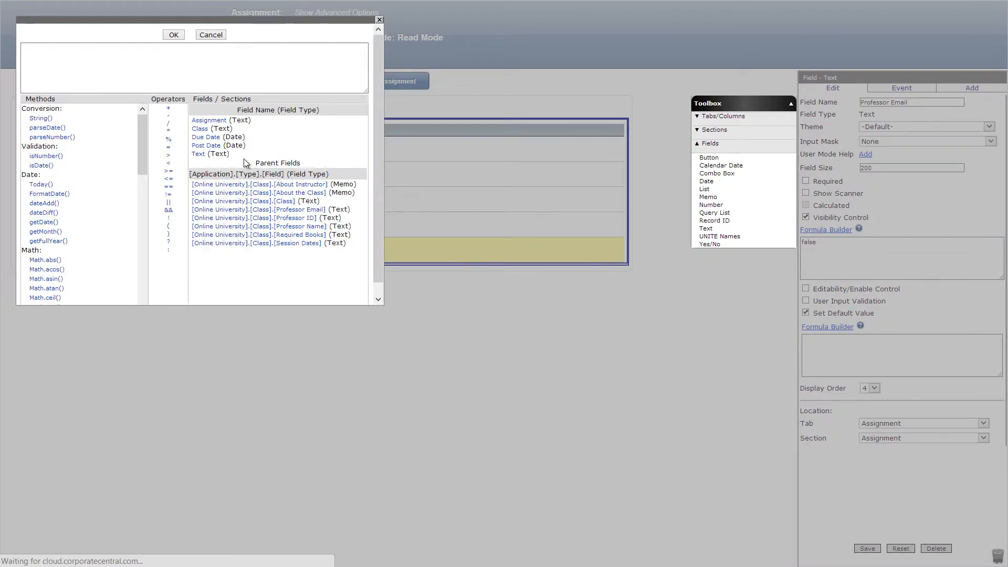
click(278, 210)
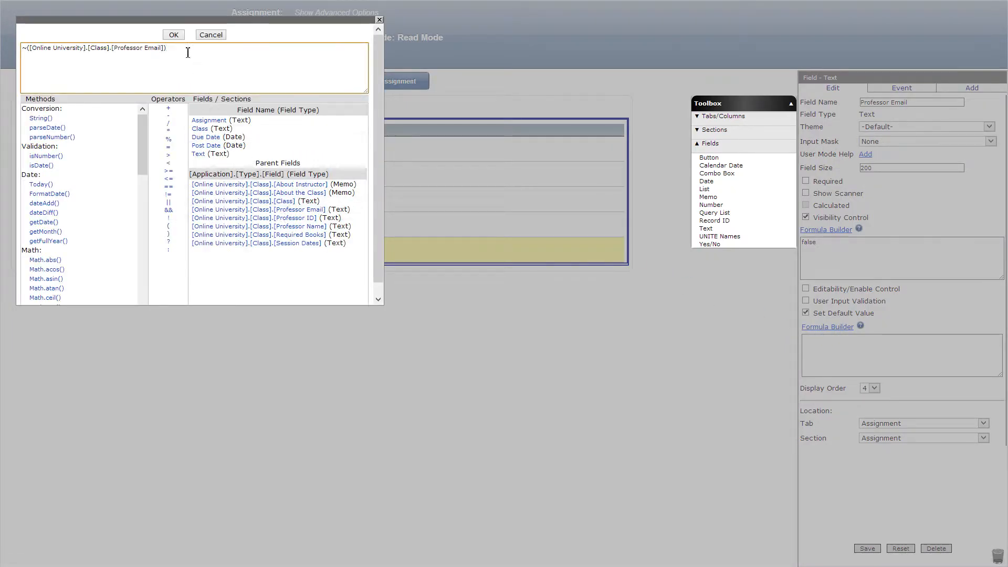
click(174, 35)
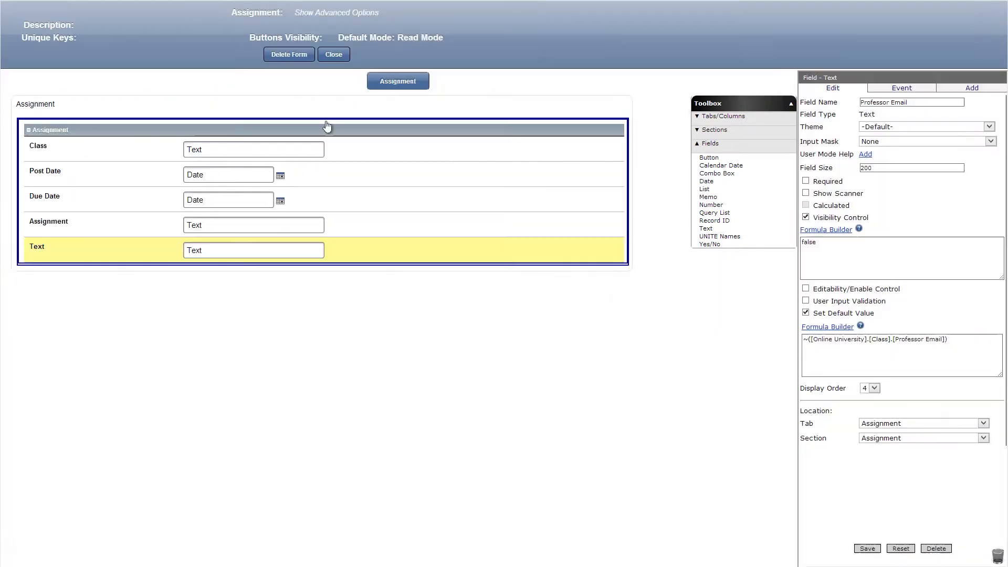
click(867, 549)
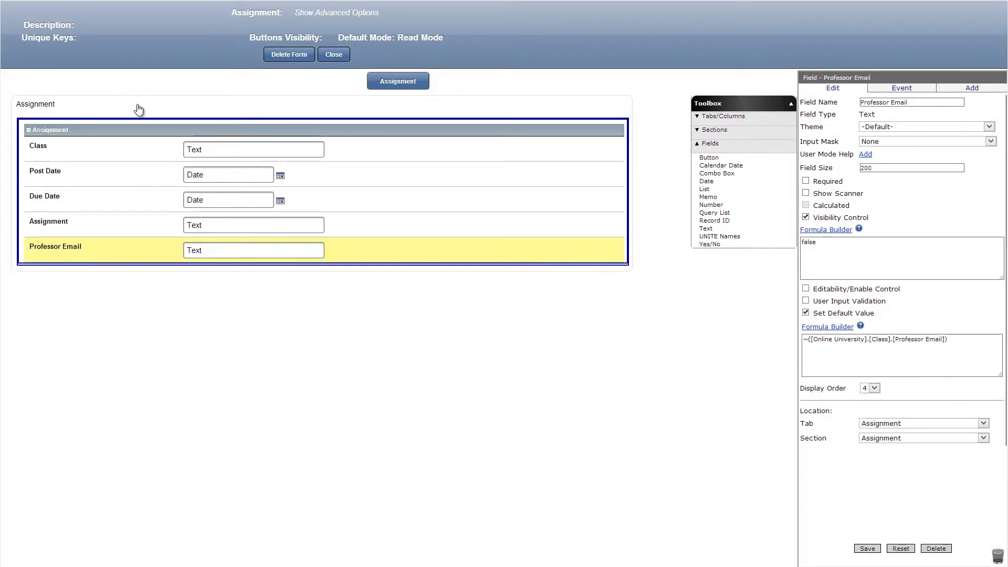
Set the Assignment column's editability control to getLogonUserEmail()==[Professor Email] and save it.
click(596, 191)
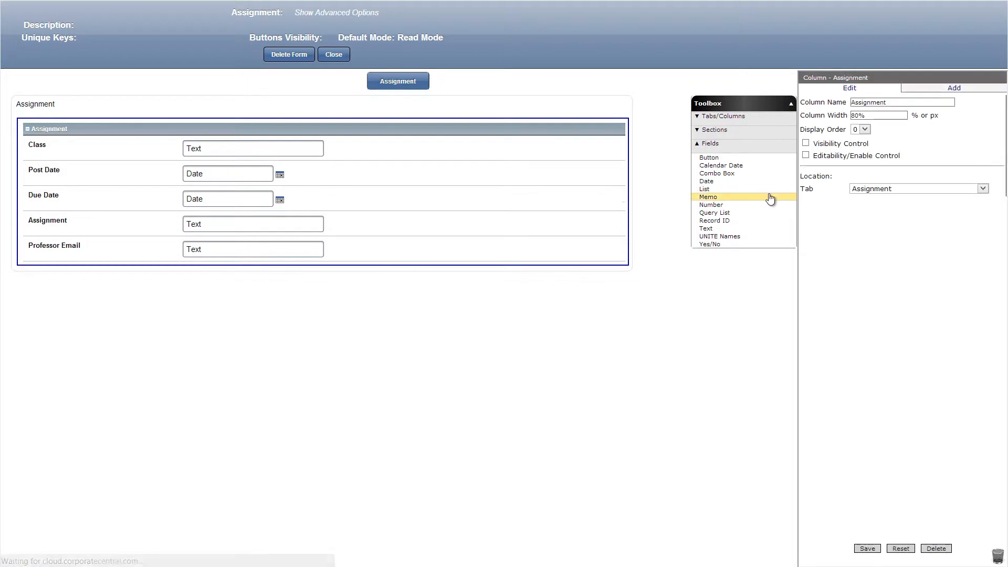
click(805, 156)
click(823, 168)
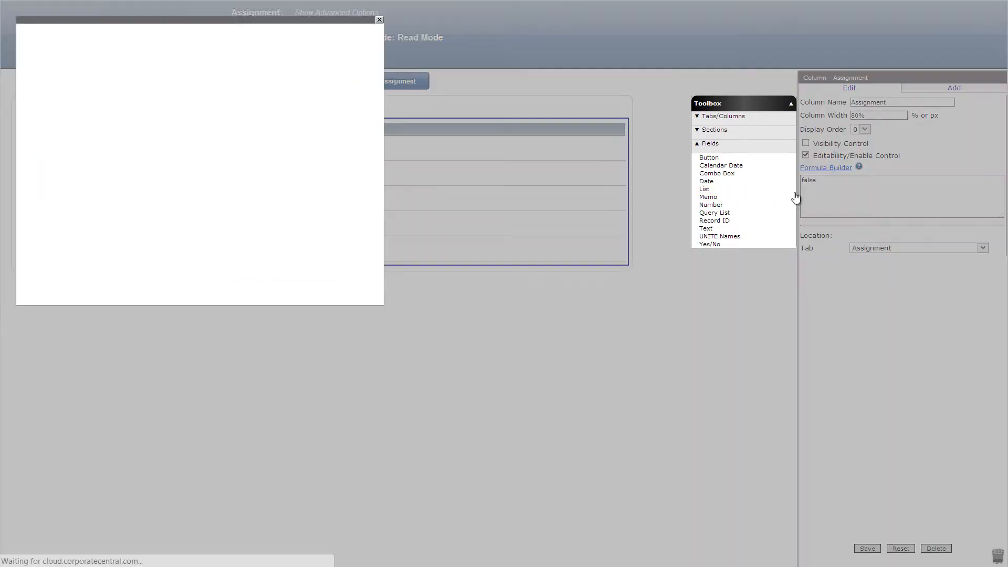
click(202, 154)
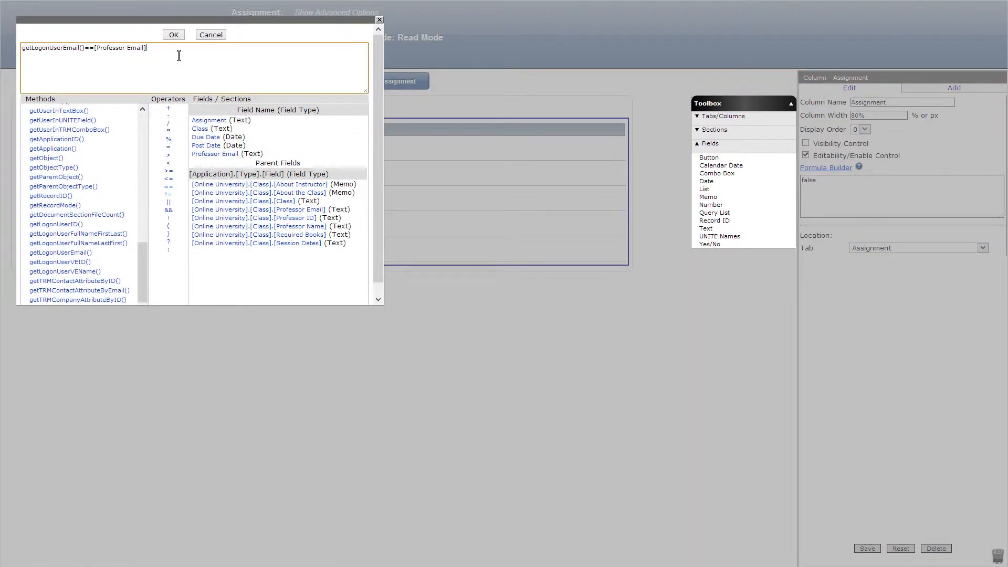
click(174, 34)
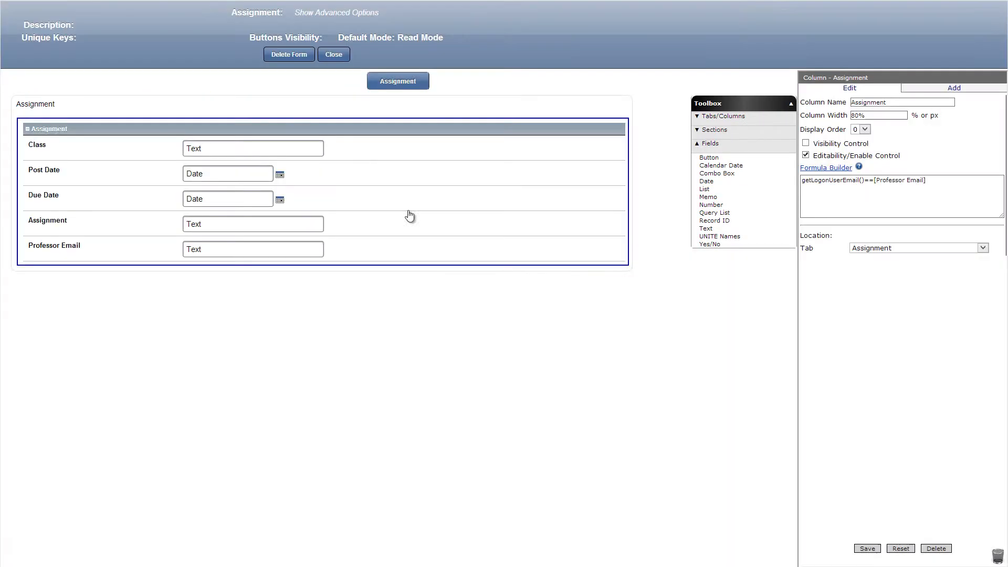
click(867, 548)
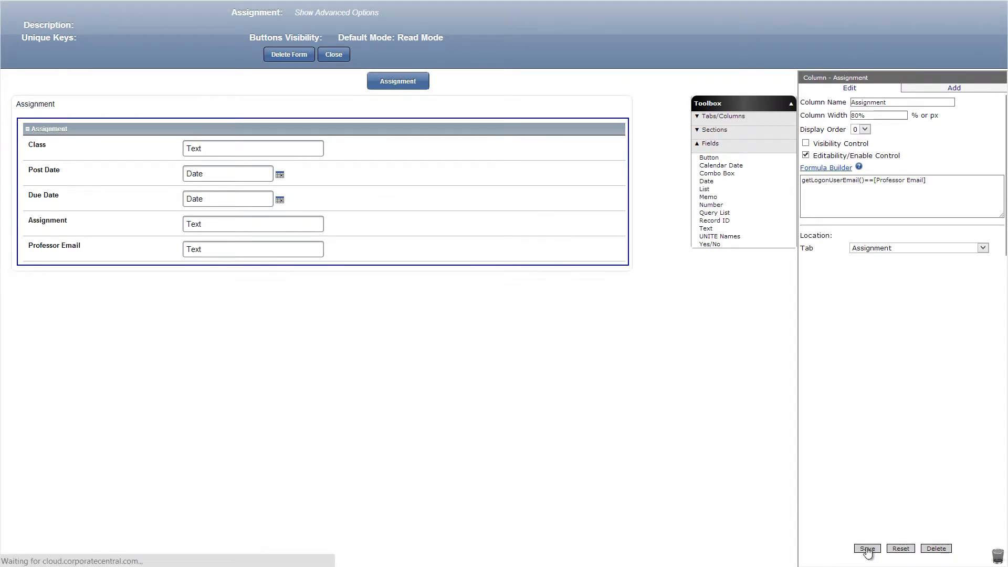
Add a Document Management section named "Assignment:" below the Assignment section's fields and save it.
click(714, 129)
drag(712, 158, 443, 278)
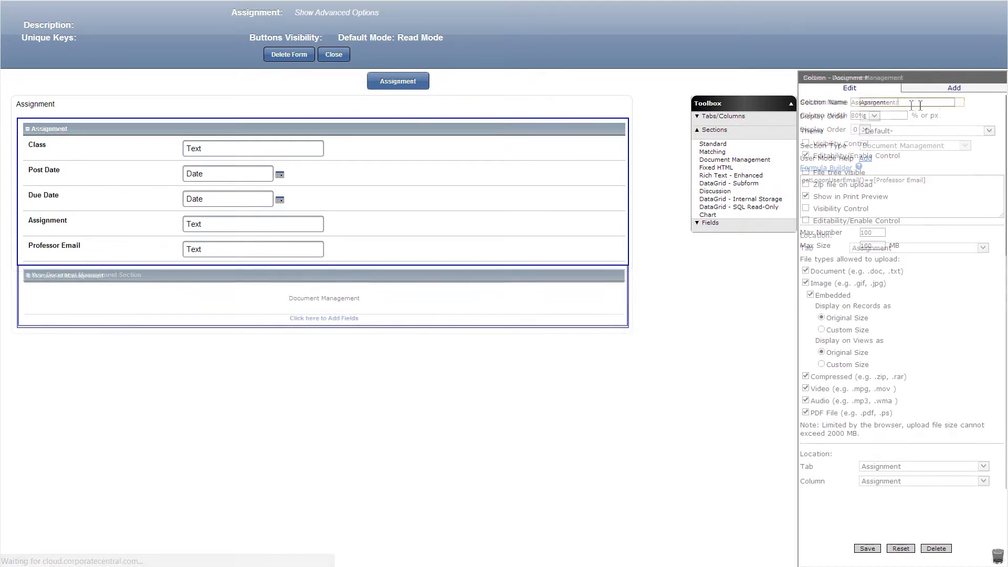
click(867, 549)
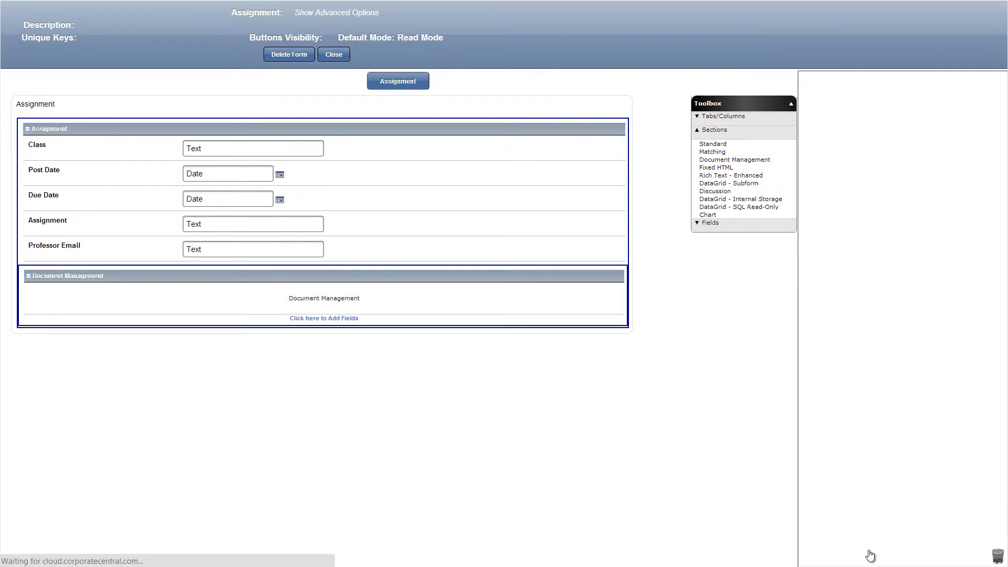
Add a Text field named Assignment Uploaded to the Document Management section with visibility control false, and save it.
click(713, 225)
drag(706, 229, 520, 324)
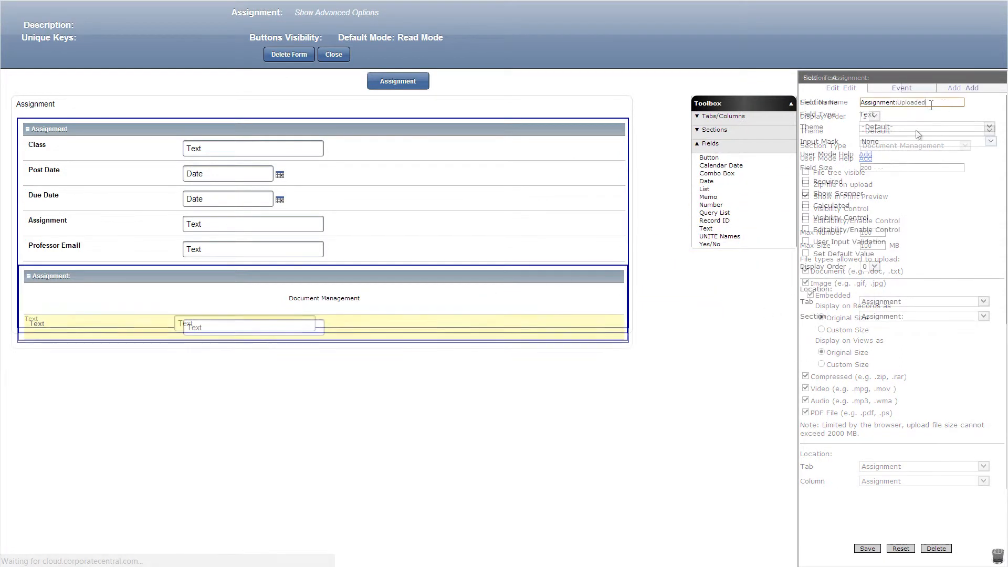
click(805, 217)
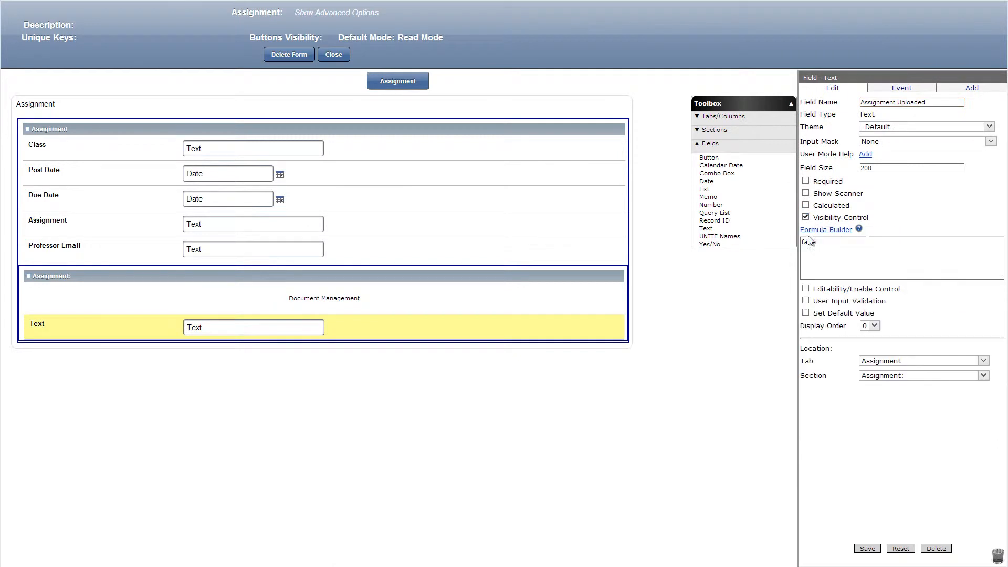
click(868, 548)
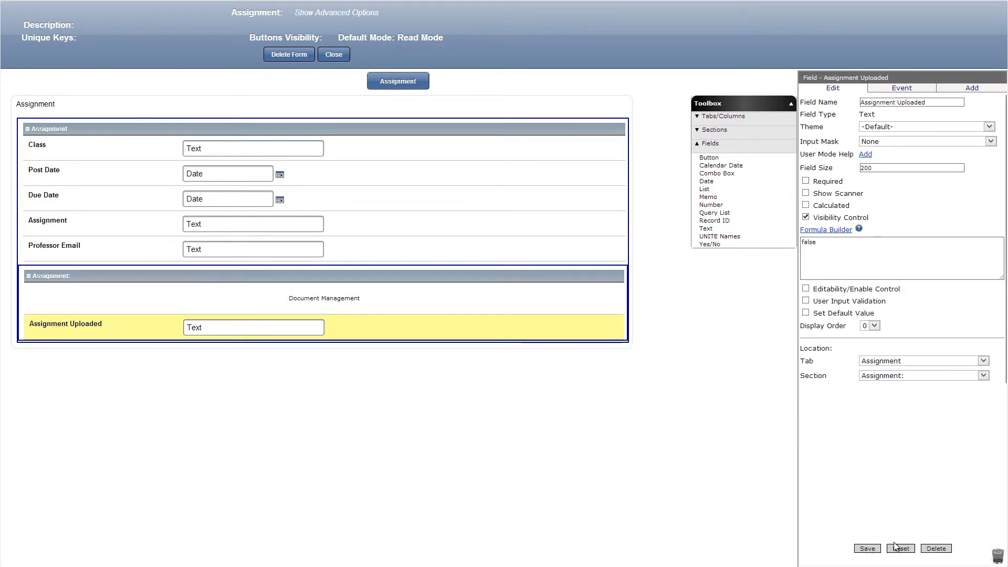
Add a button named Upload Assignment below Assignment Uploaded, save it, and give it an OnClick event with the Save Record action.
drag(710, 158, 513, 371)
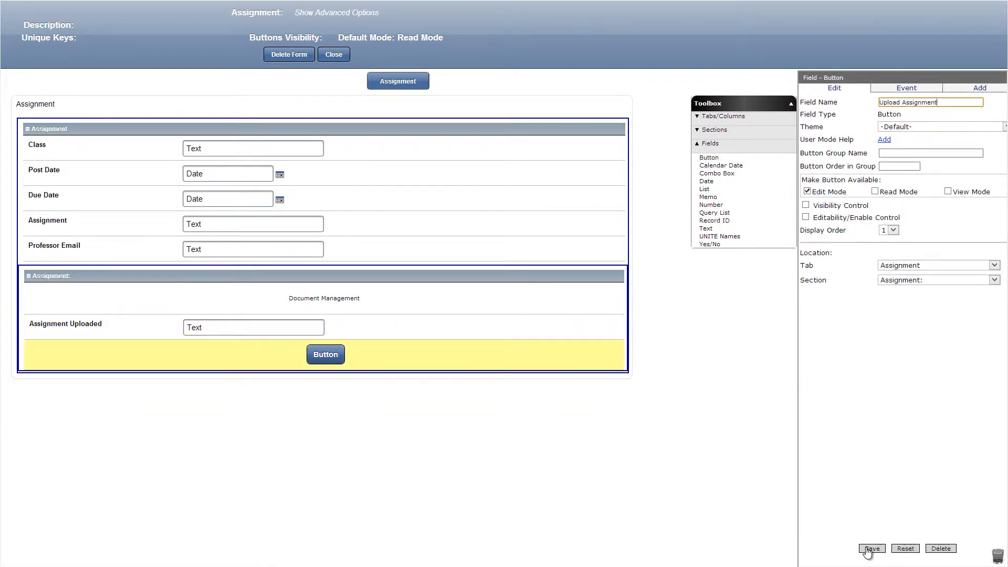
click(869, 549)
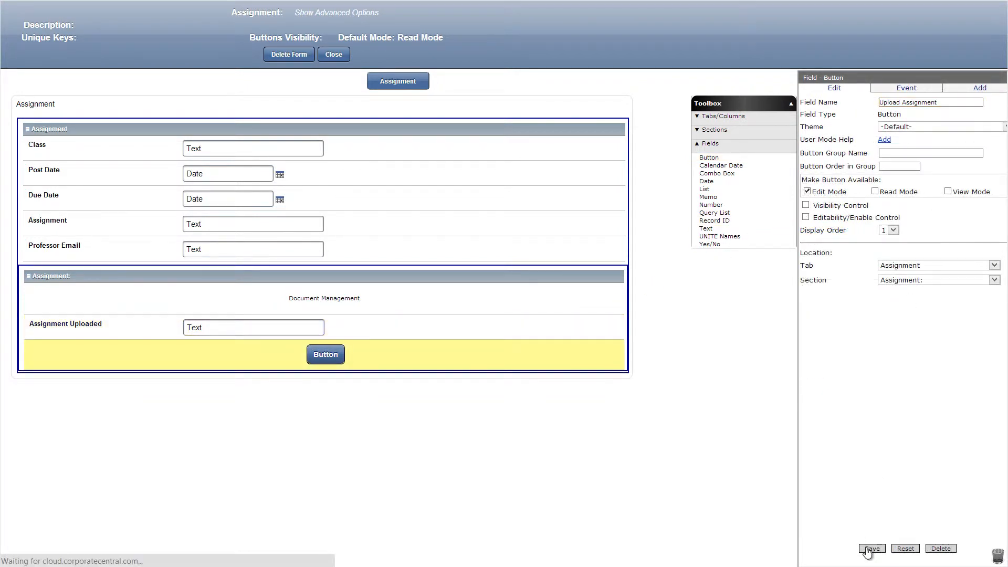
click(912, 90)
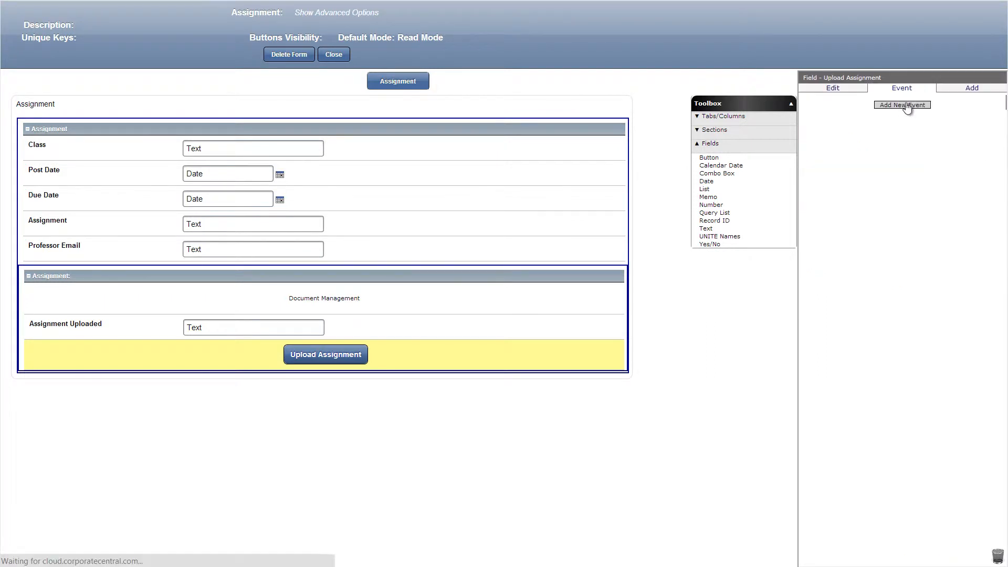
click(907, 105)
click(903, 120)
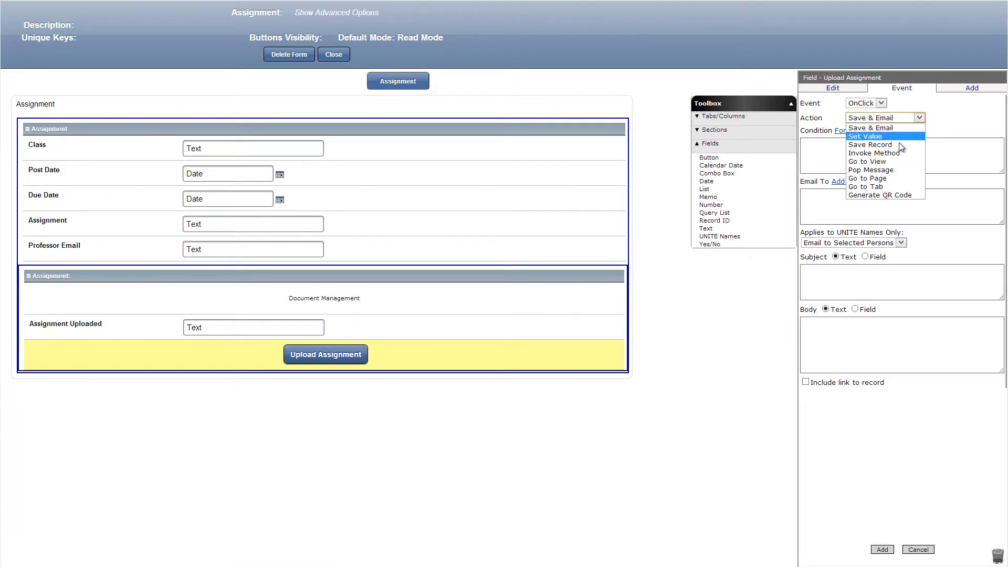
click(899, 145)
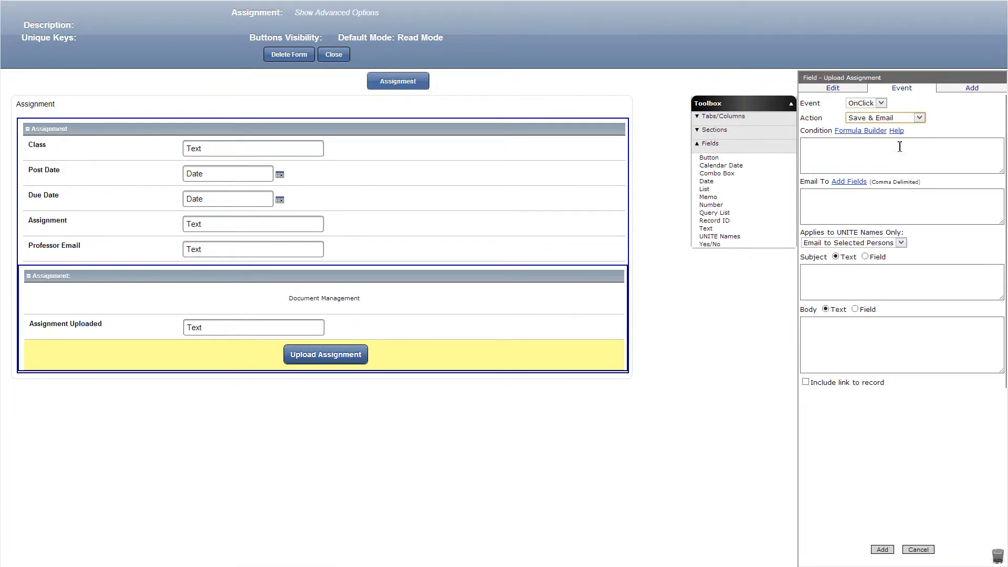
click(882, 548)
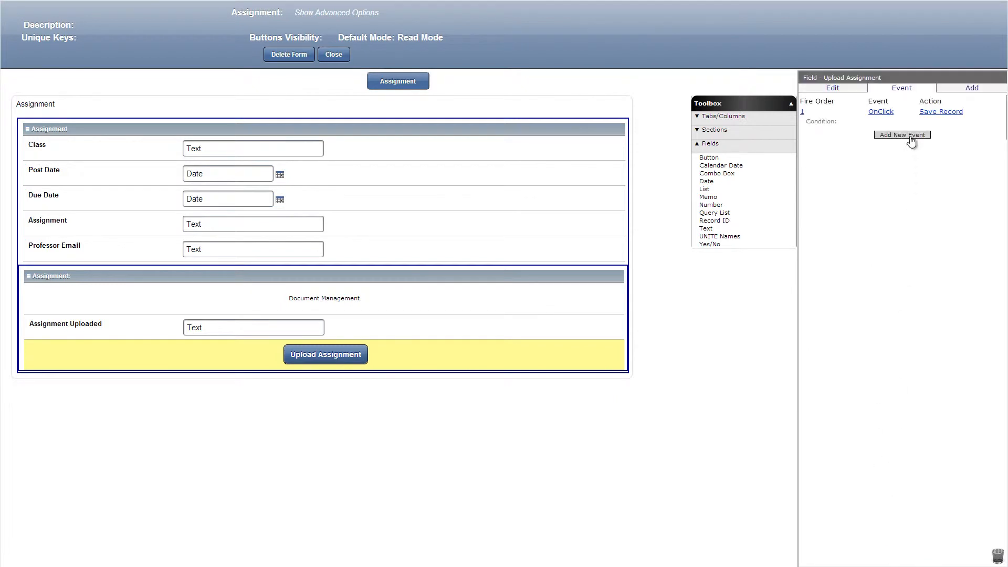
Add a second OnClick event to the Upload Assignment button with the Set Value action, setting Assignment Uploaded to 'Yes'.
click(911, 135)
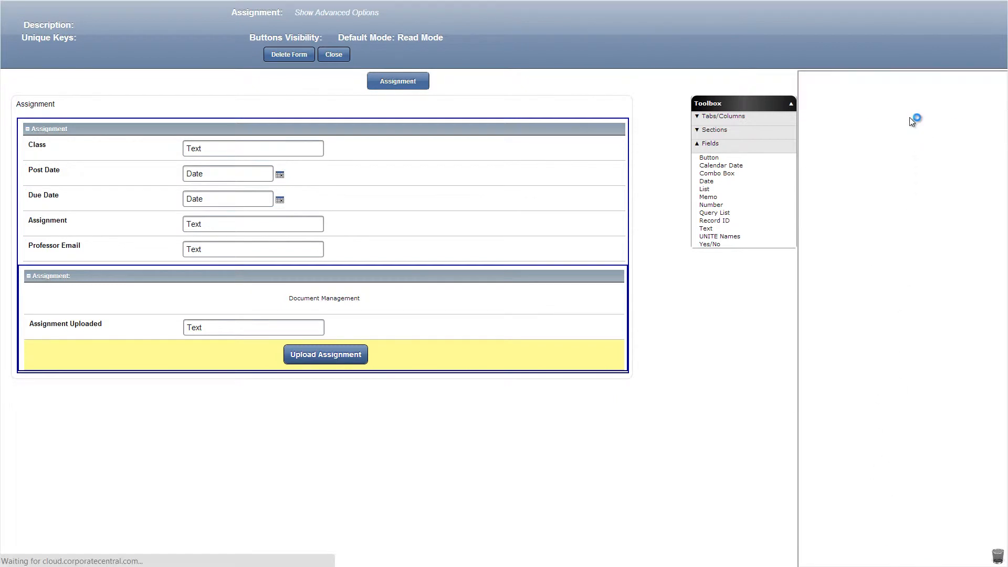
click(911, 118)
click(898, 128)
key(Down)
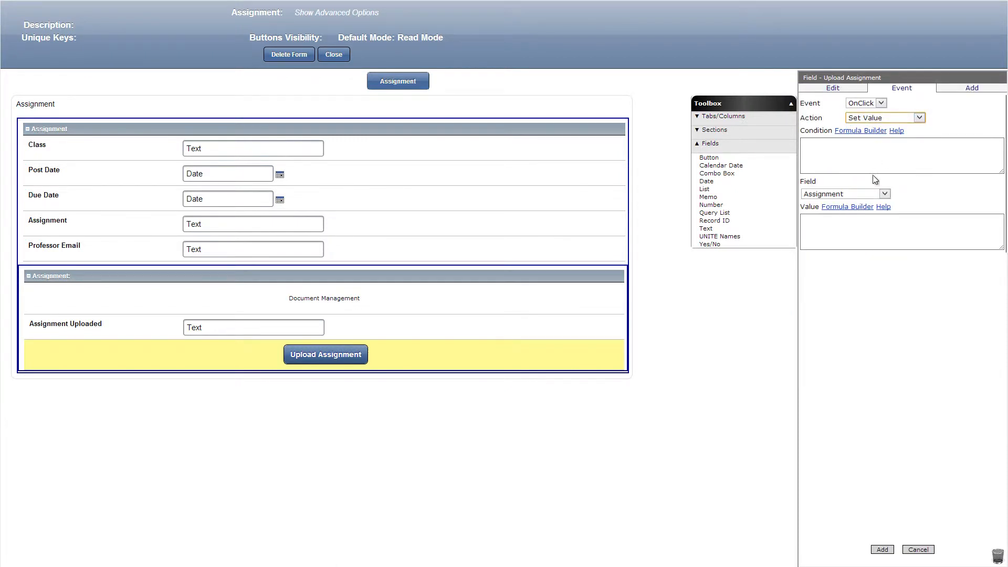
click(863, 195)
click(846, 207)
click(855, 230)
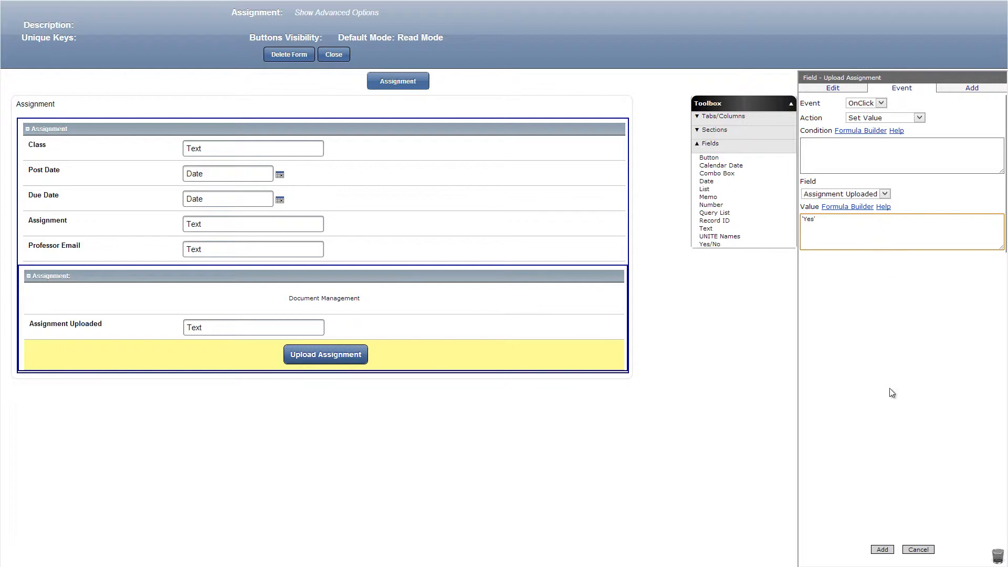
click(882, 548)
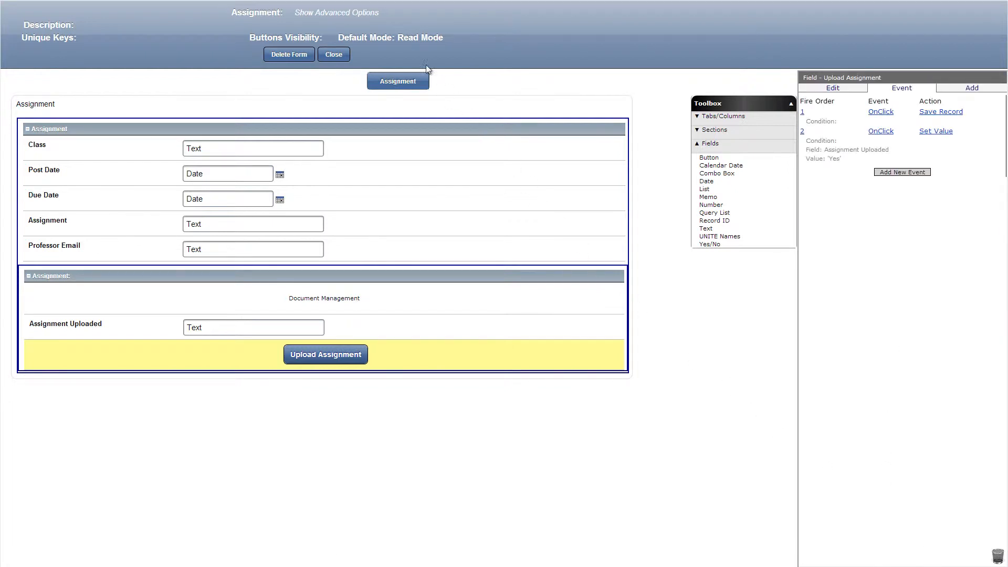
Turn on visibility control for the Assignment form's Edit button, and set and save the Save button's visibility control as false.
click(367, 14)
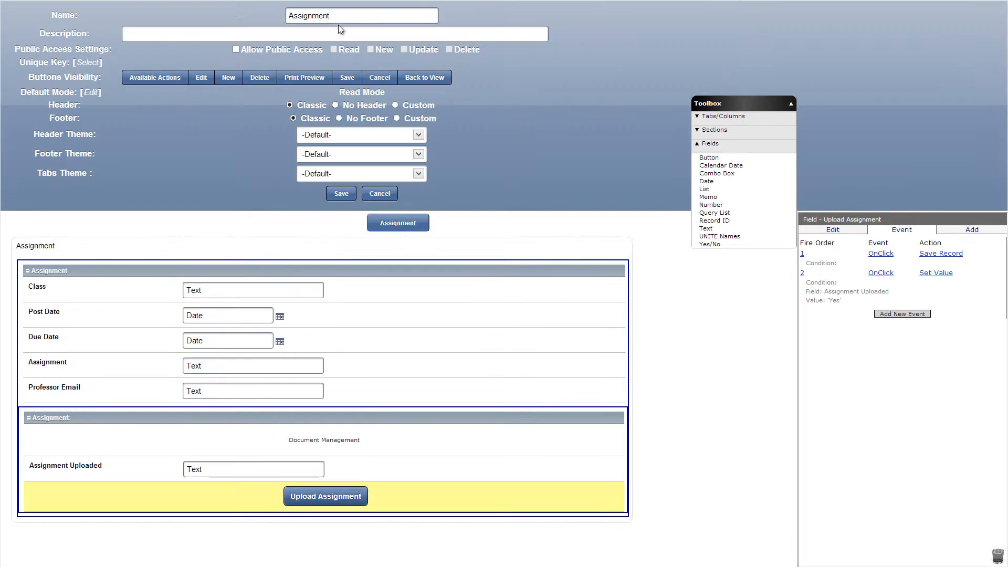
click(202, 78)
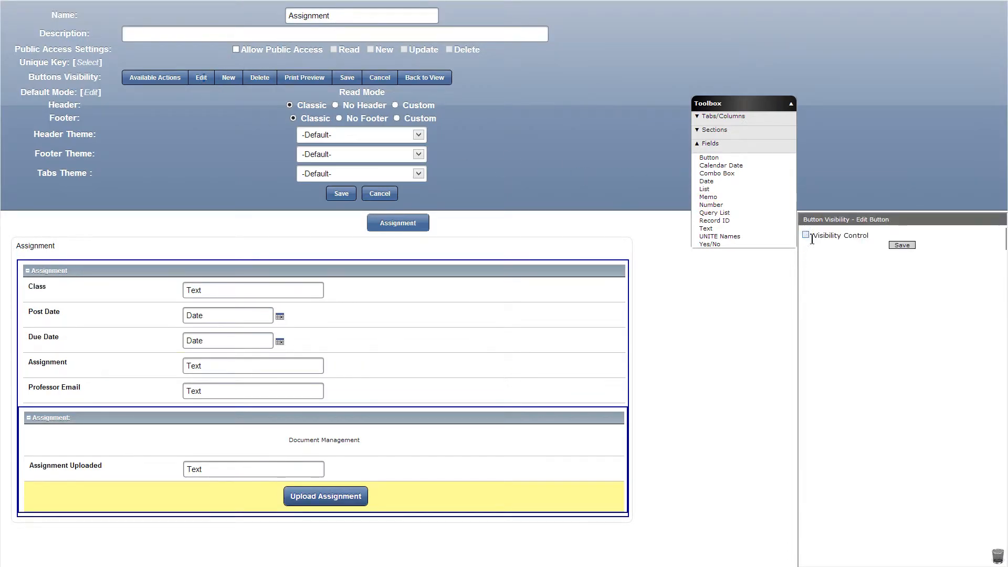
click(806, 235)
click(398, 223)
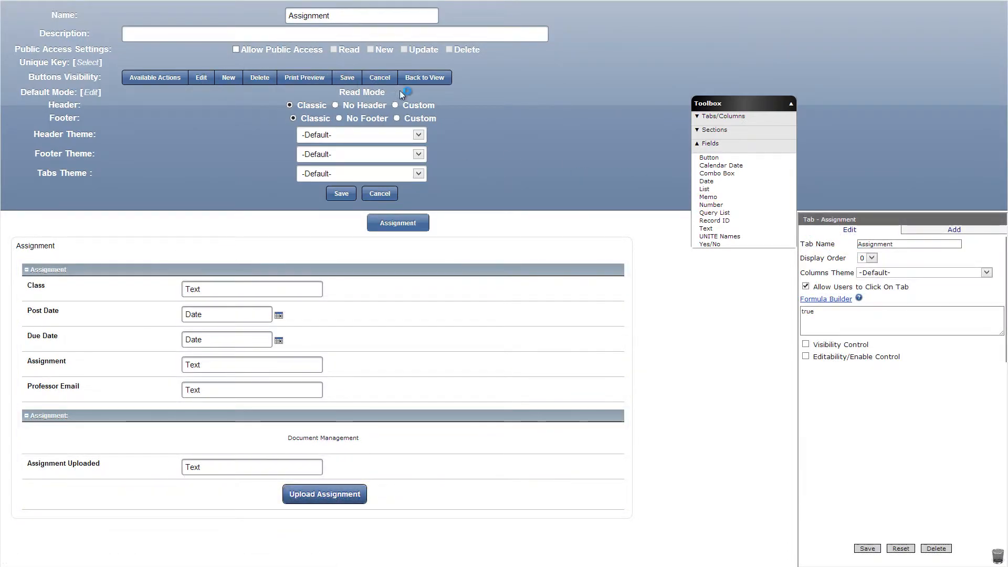
click(347, 77)
click(805, 235)
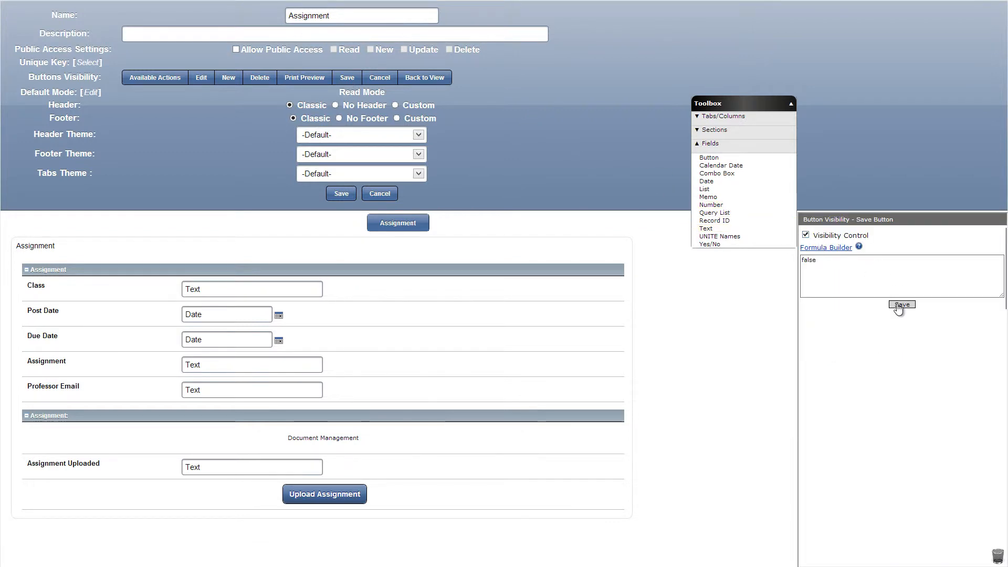
click(901, 304)
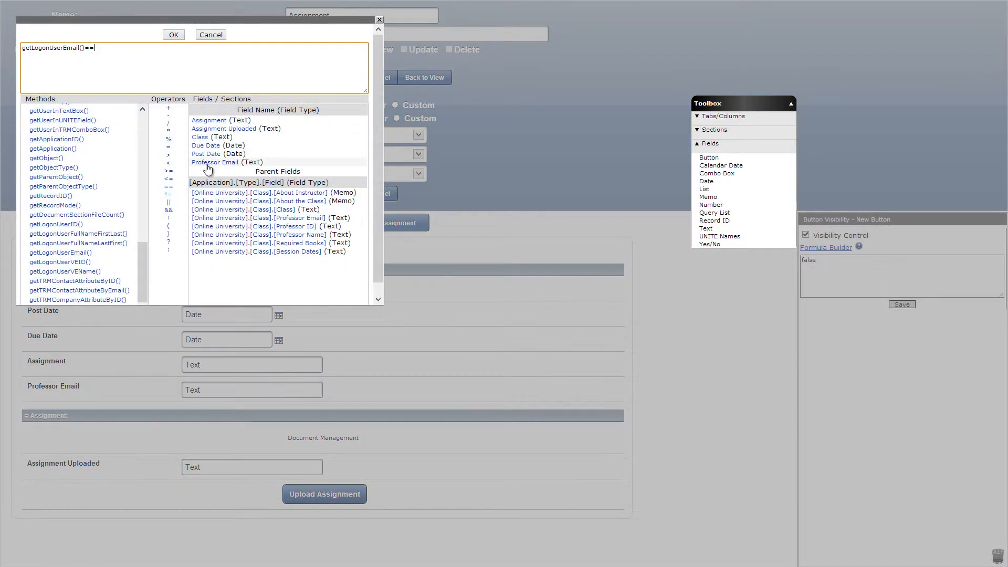
Set visibility control of the New and Delete buttons to getLogonUserEmail()==[Professor Email], save the settings, and close the Assignment form.
click(207, 163)
click(173, 35)
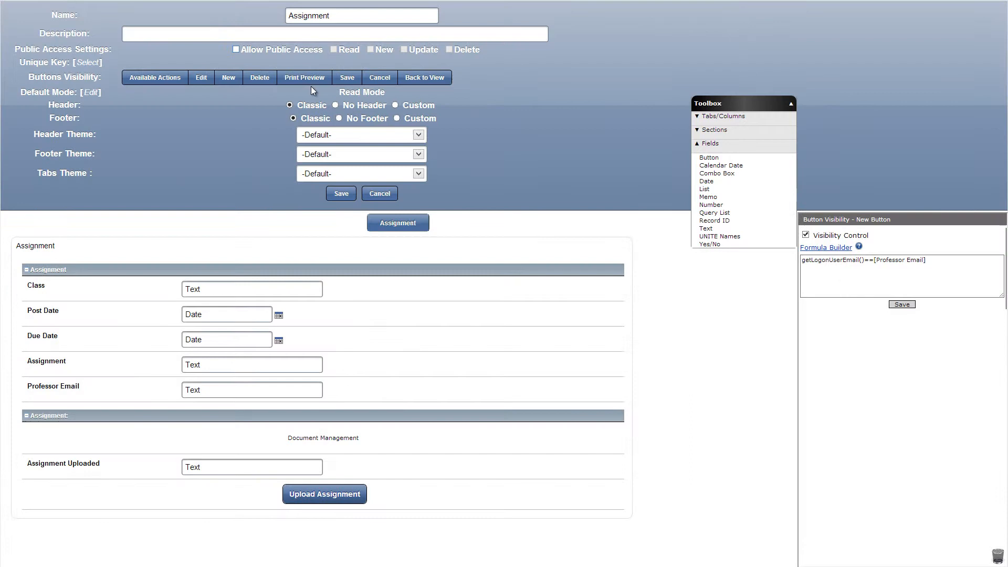
click(902, 304)
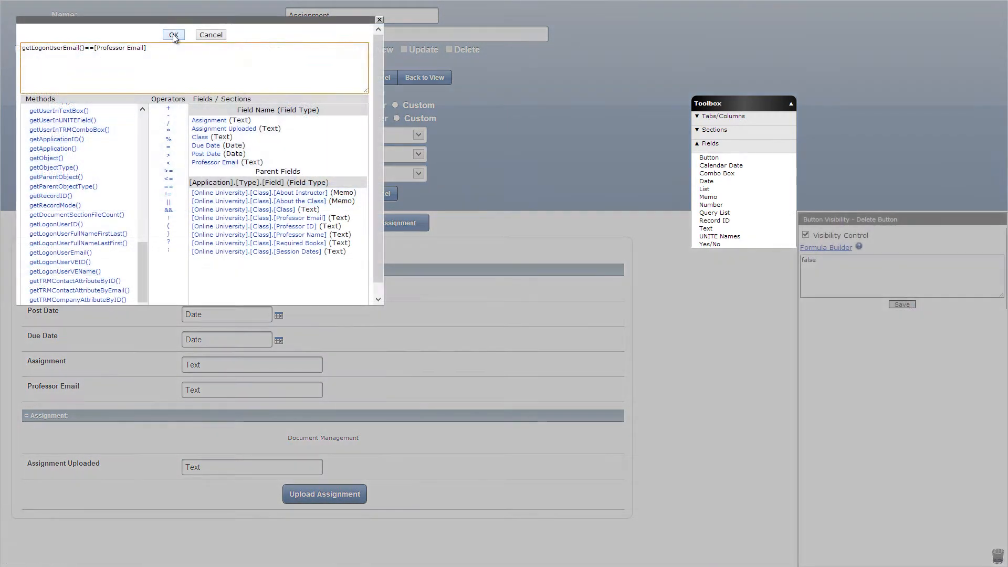
click(173, 35)
click(902, 304)
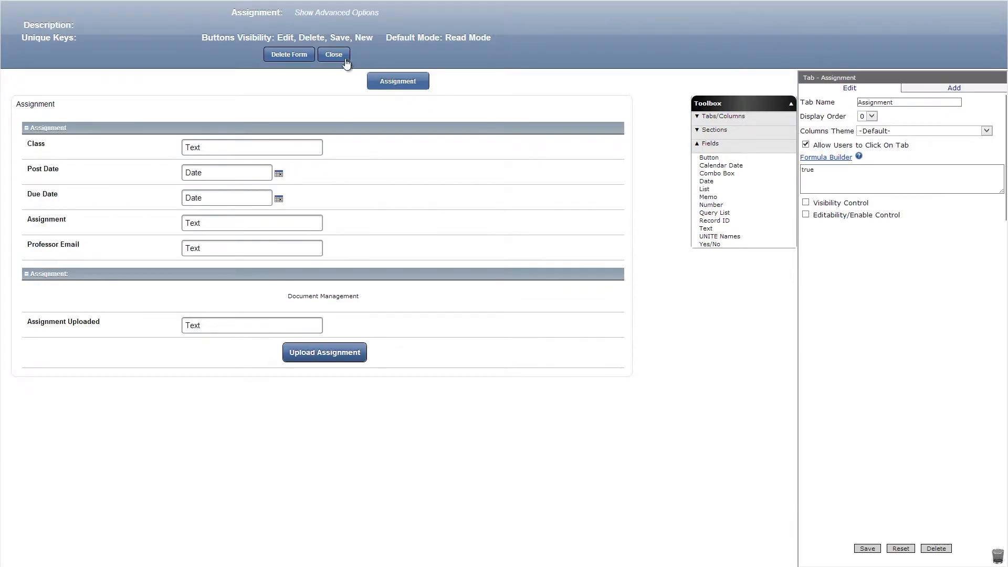
click(338, 56)
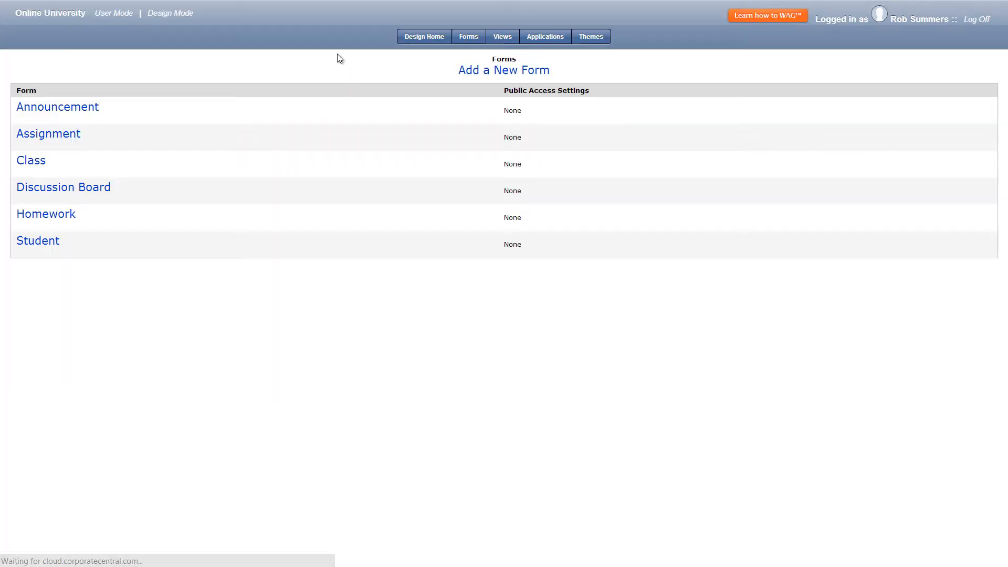
Make the Announcement form's Class field calculated with the formula ~([Online University].[Class].[Class]) and save it.
click(79, 109)
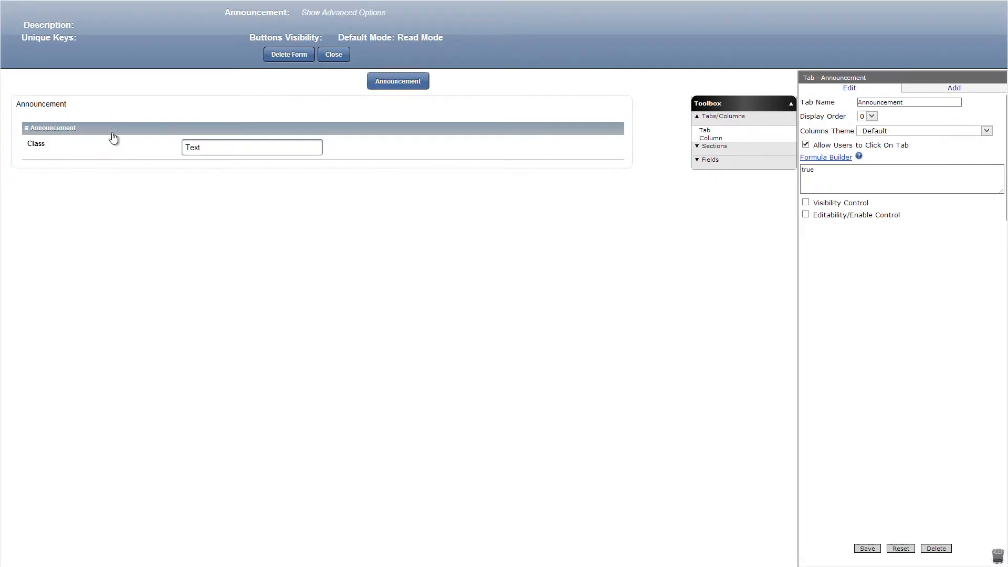
click(100, 152)
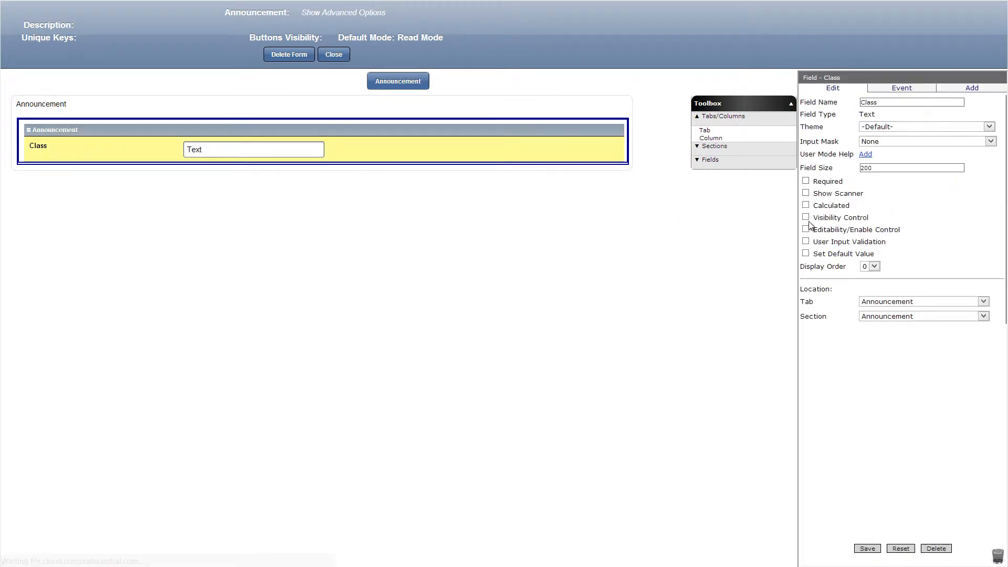
click(806, 205)
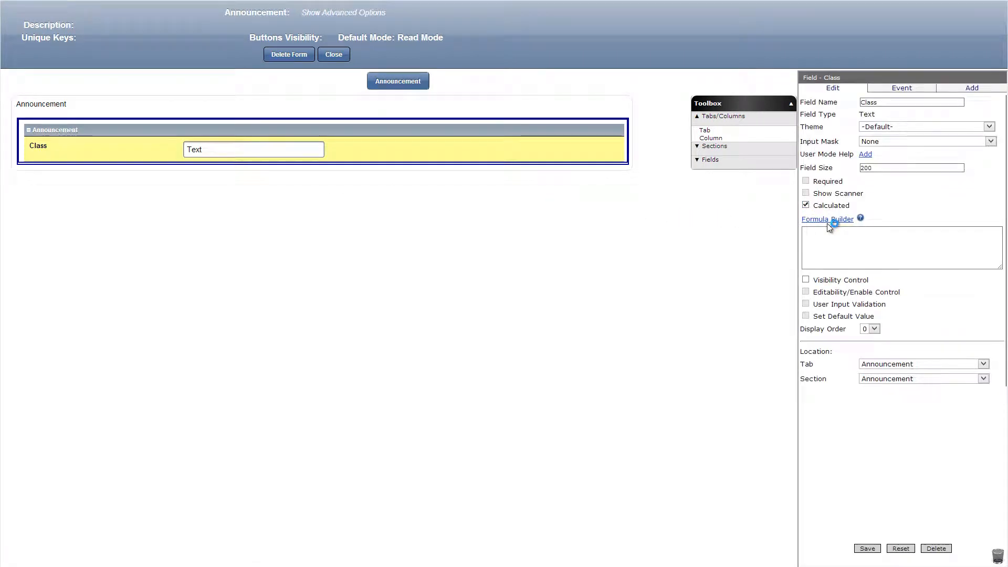
click(827, 220)
click(286, 168)
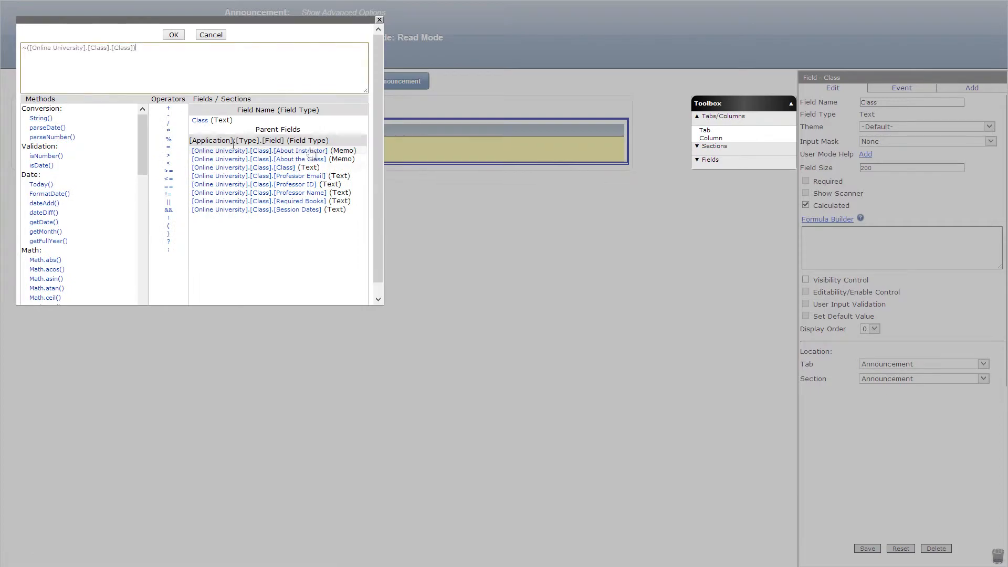
click(174, 34)
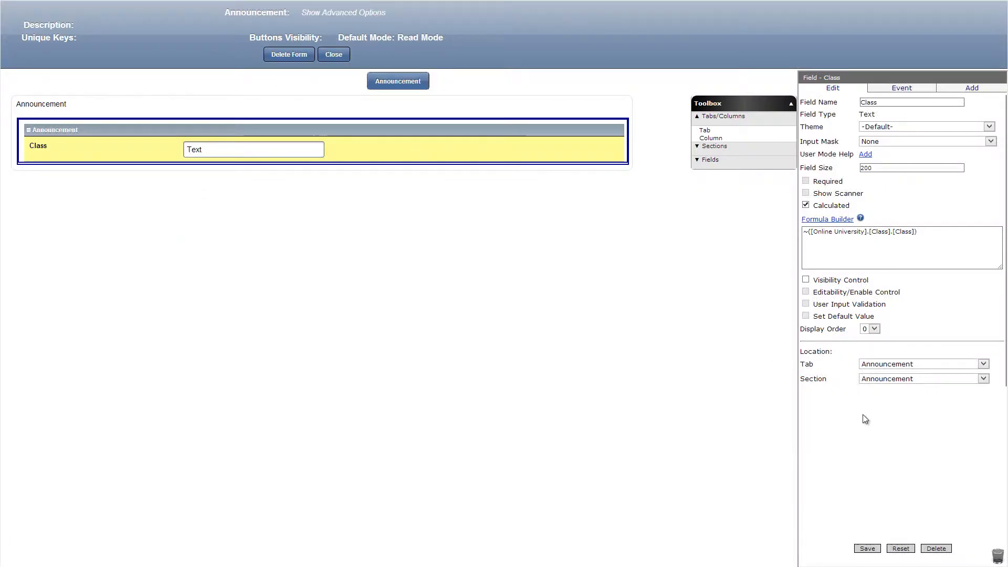
click(867, 549)
Add a Text field named Posted By below Class with editability control false and default value getLogonUserFullNameFirstLast(), and save it.
click(714, 160)
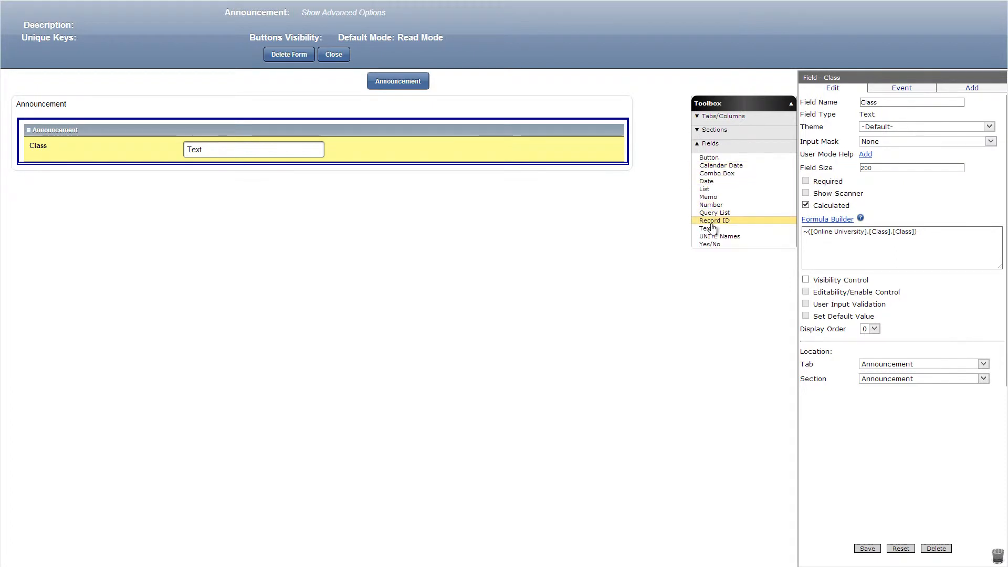
drag(706, 229, 530, 173)
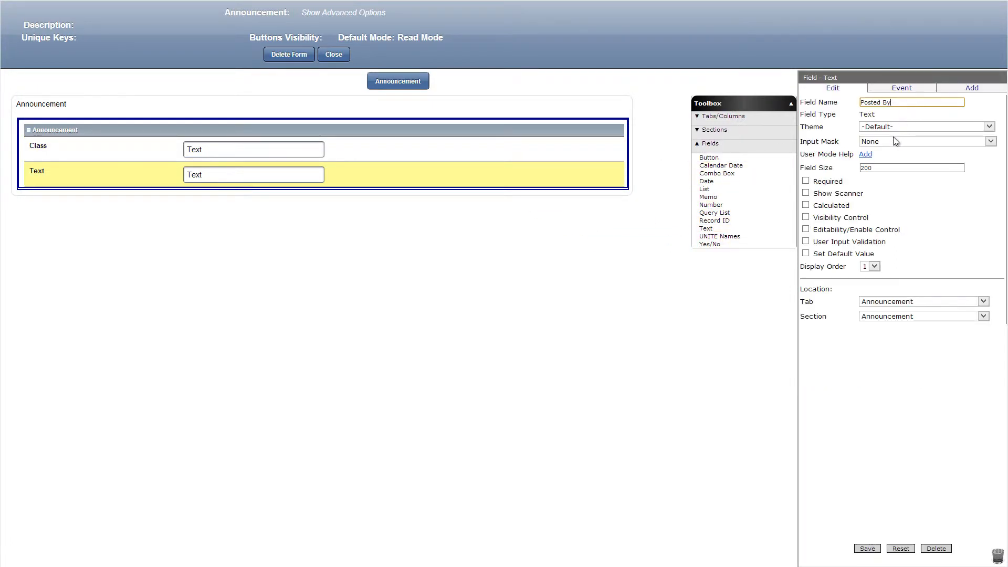
click(806, 229)
click(806, 313)
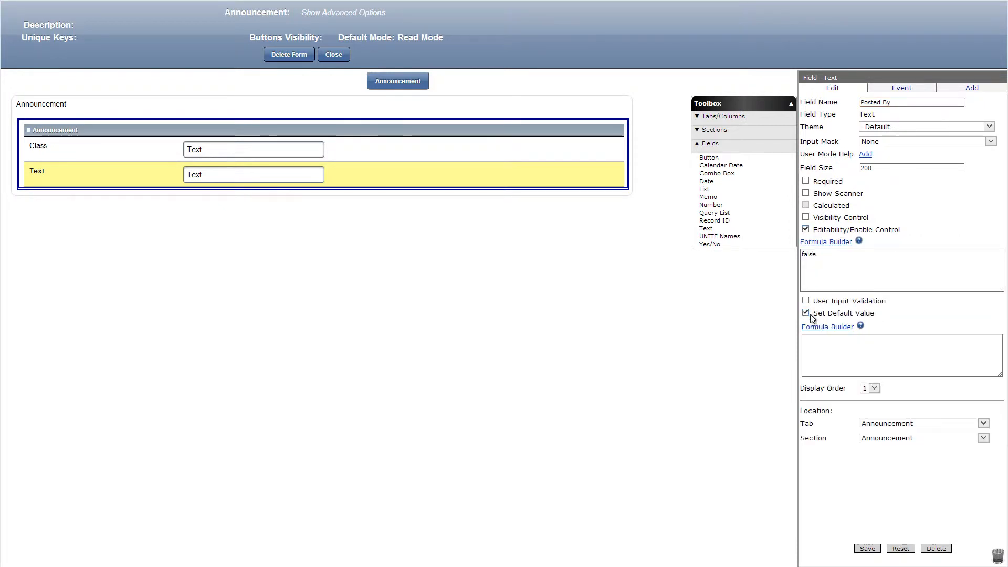
click(823, 327)
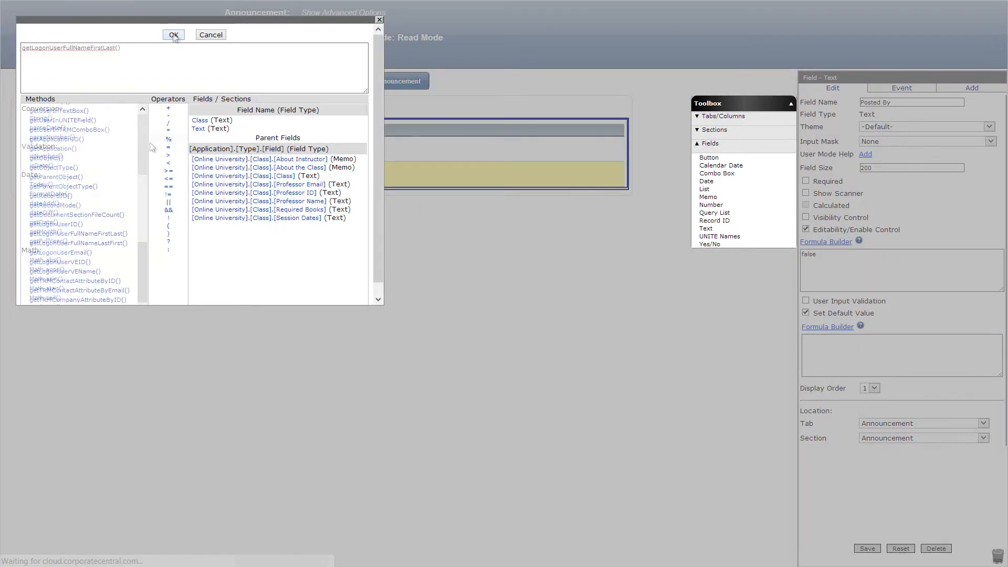
click(174, 35)
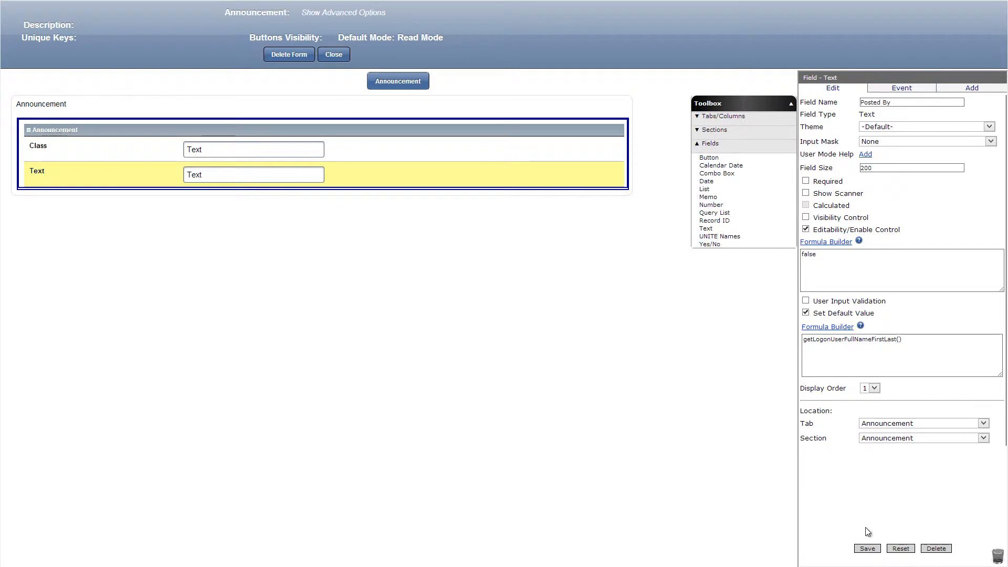
click(868, 548)
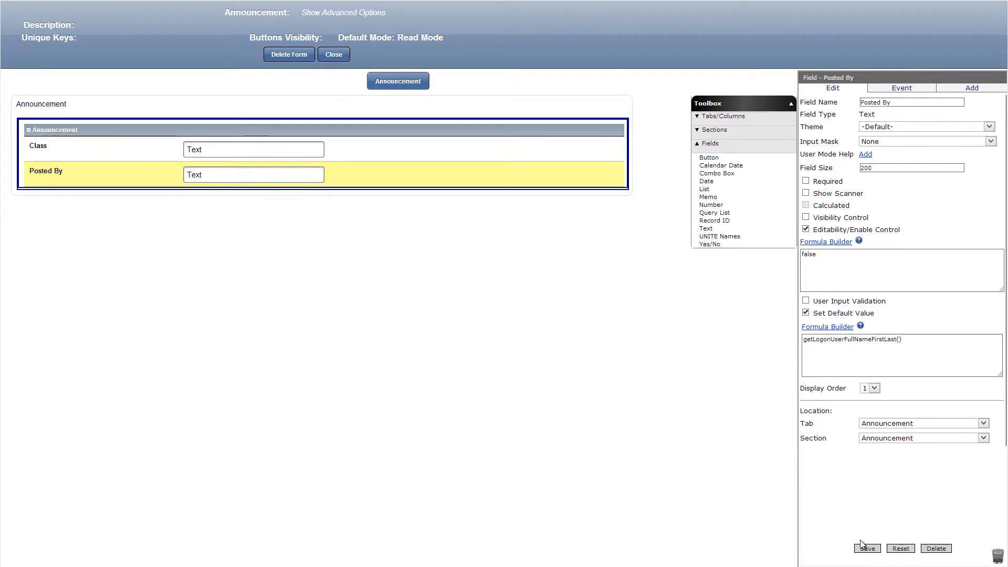
Add a Text field named Title below Posted By and save it.
drag(706, 229, 558, 196)
text(Title)
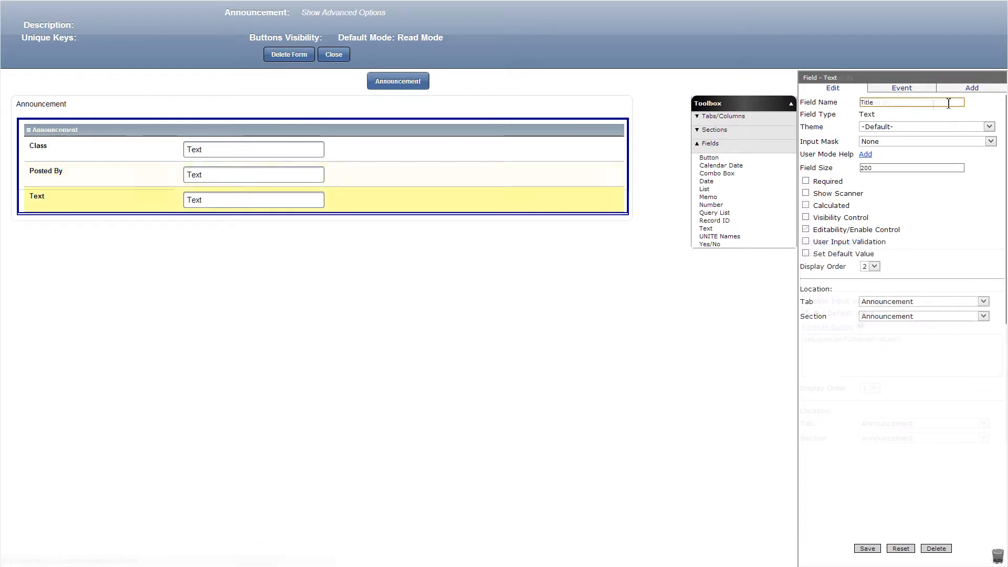
click(862, 550)
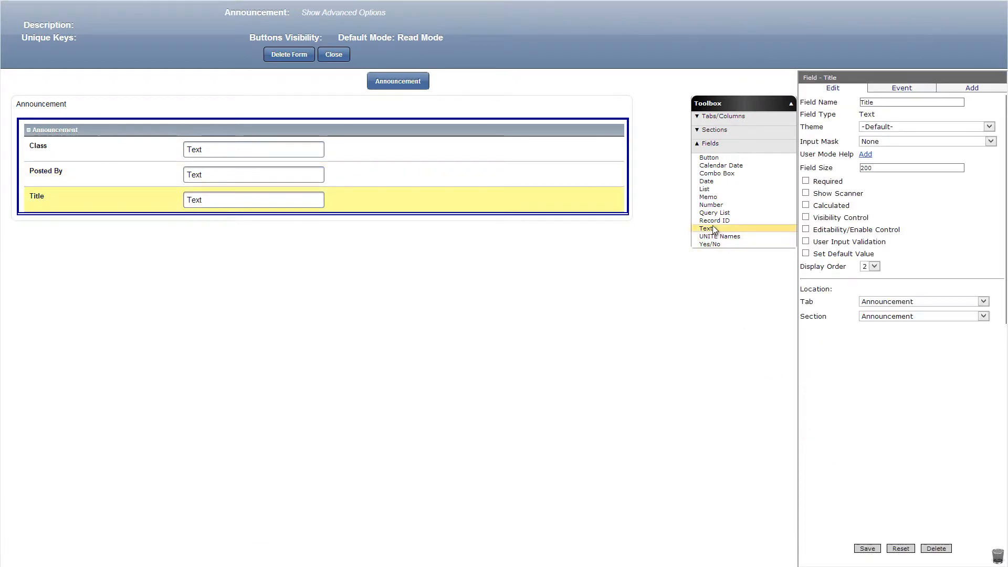
Add a Text field named Posted On below Title with editability control false and default value Today(), and save it.
drag(706, 228, 565, 220)
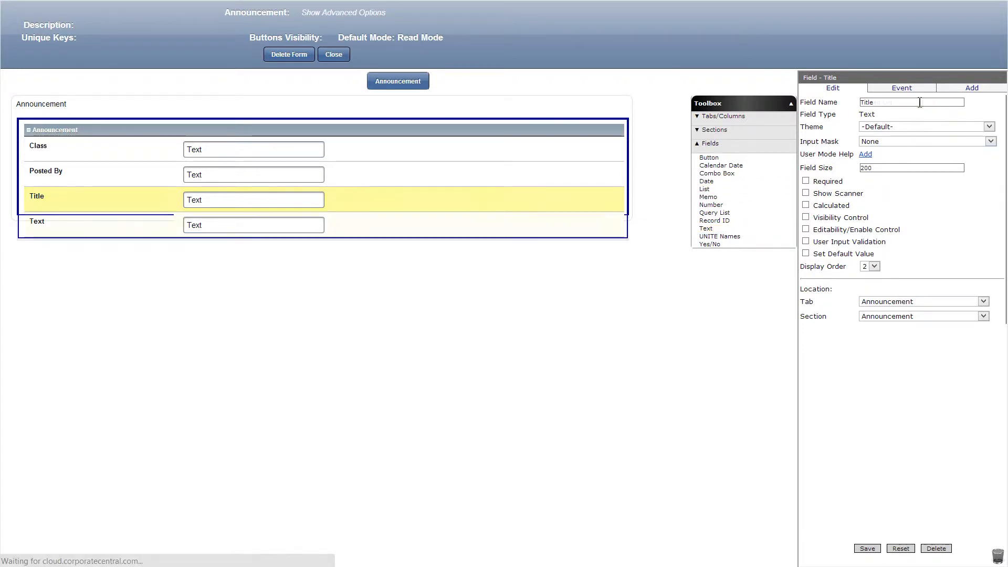
text(Posted On)
click(806, 229)
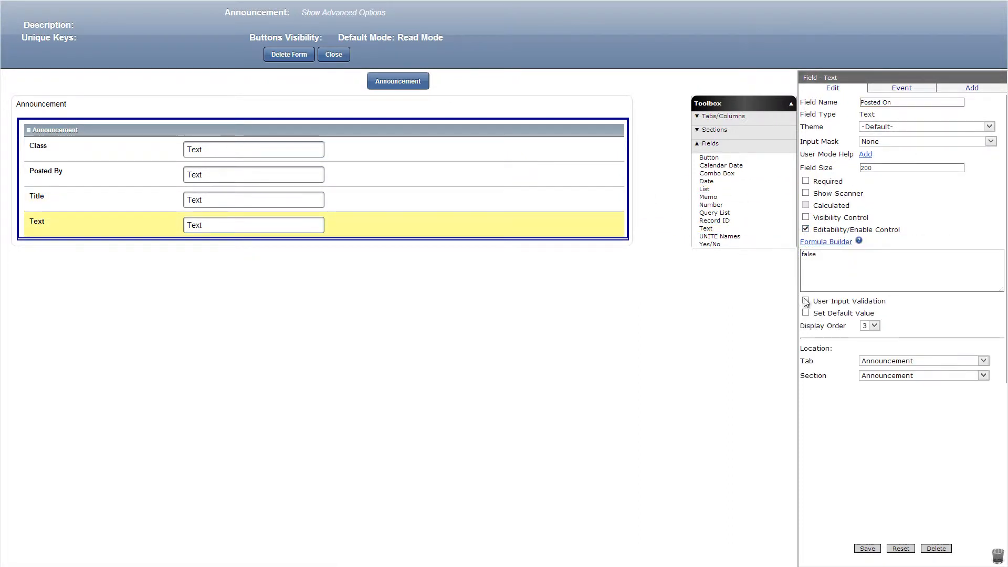
click(806, 313)
click(822, 327)
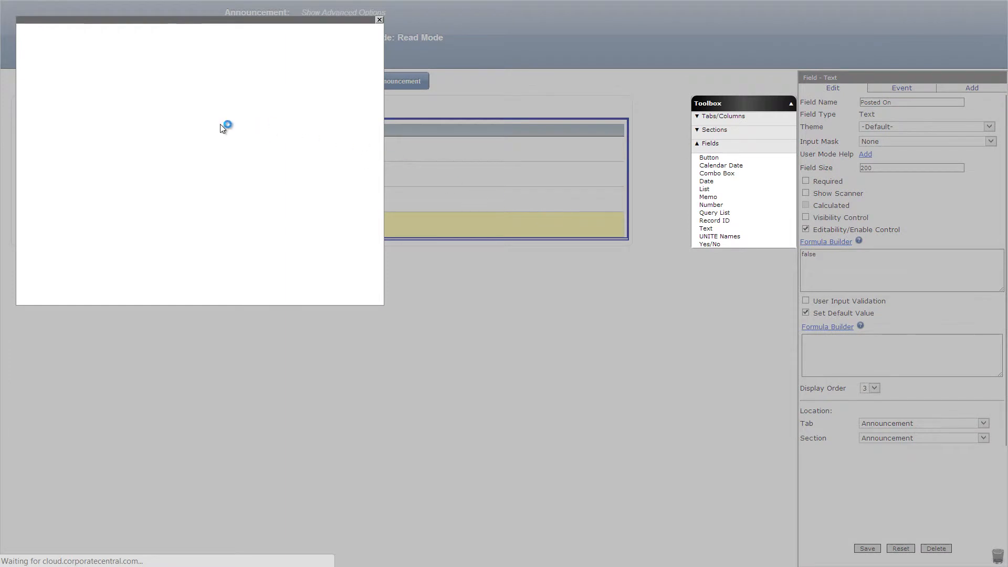
double_click(115, 144)
click(169, 37)
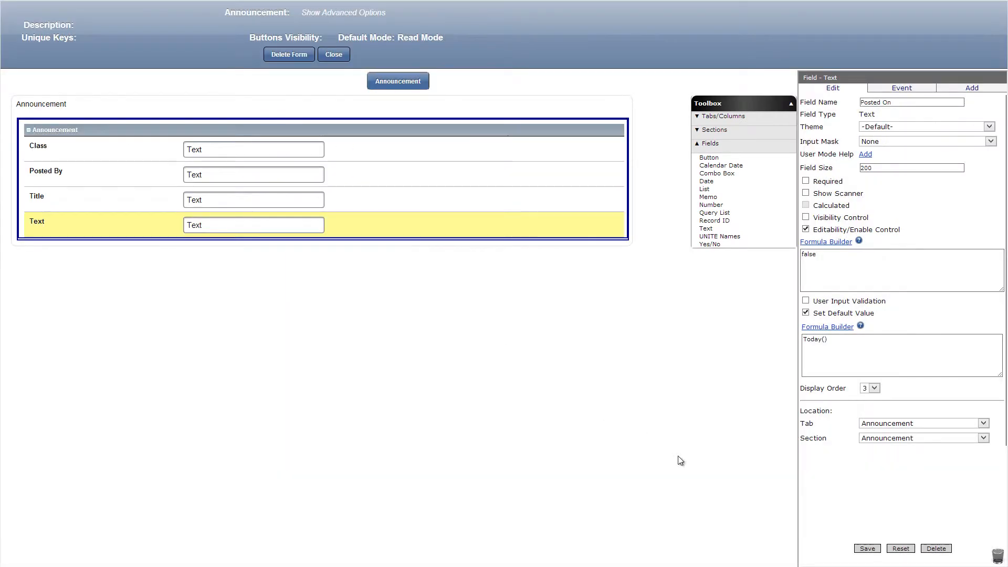
click(864, 550)
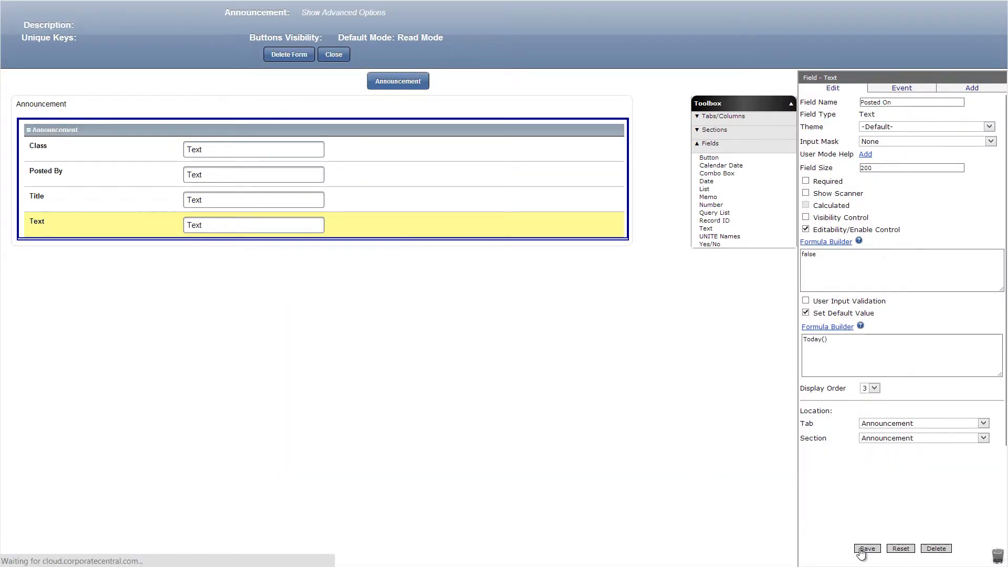
Add a Memo field named Announcement below Posted On and save it.
drag(707, 197, 491, 271)
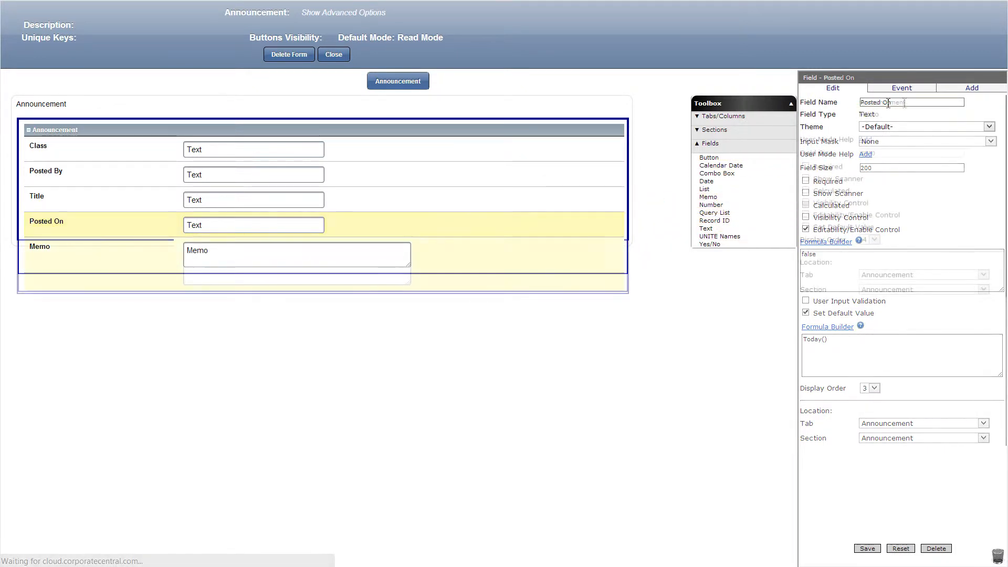
click(866, 549)
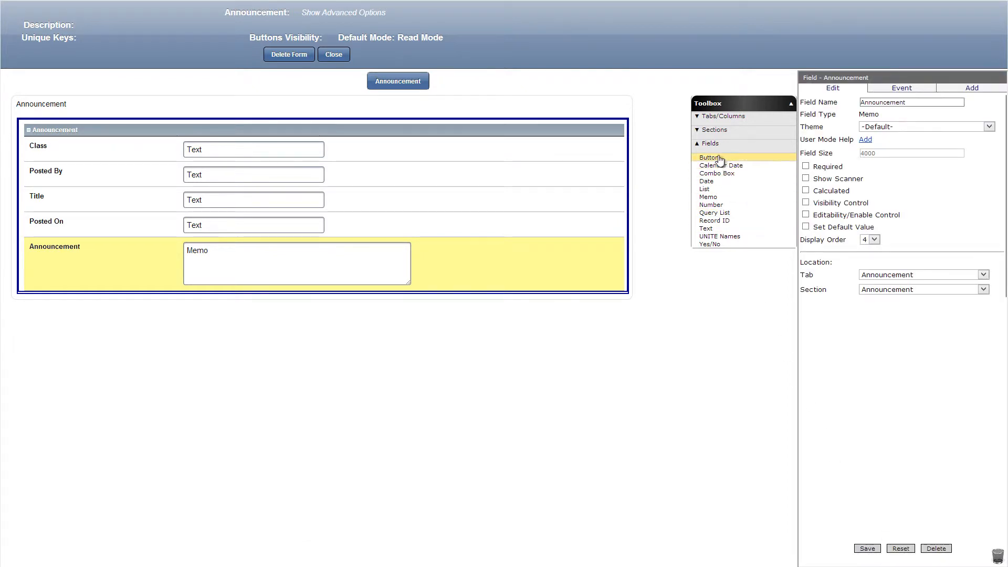
Add a Button field named Post Announcement below Announcement with visibility control getLogonUserEmail()==~([Online University].[Class].[Professor Email]).
drag(708, 158, 475, 322)
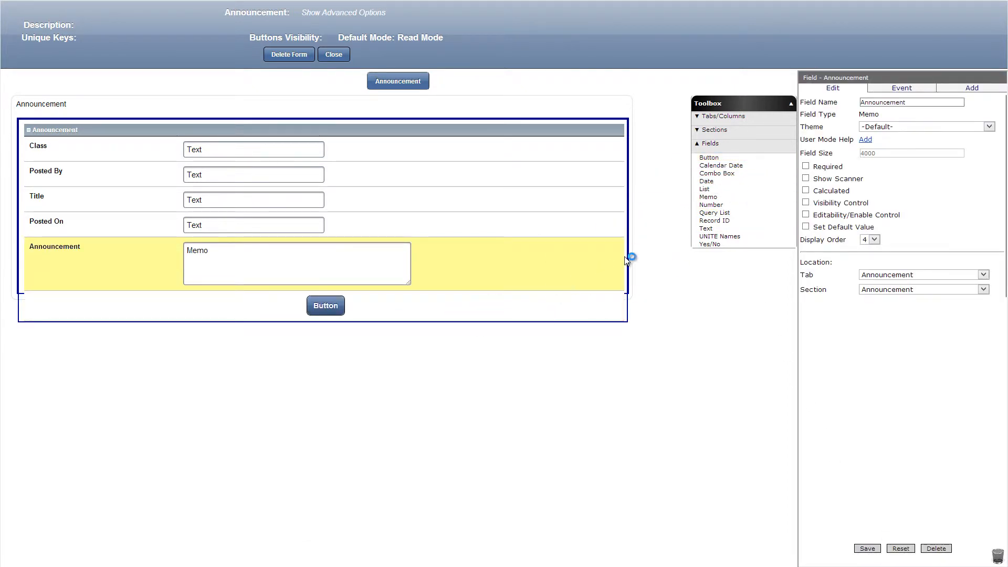
click(928, 102)
text(Post Announcement)
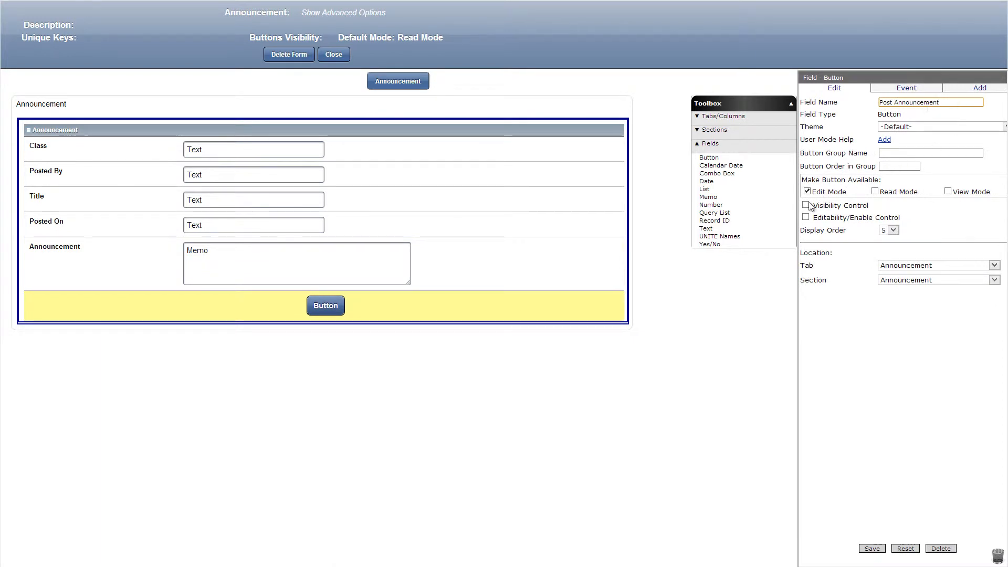
click(806, 205)
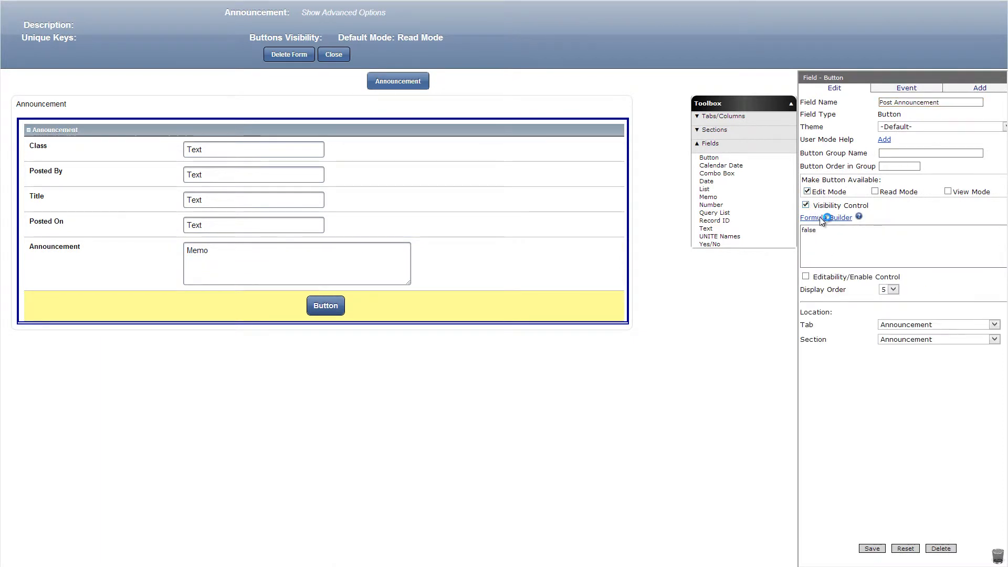
click(822, 219)
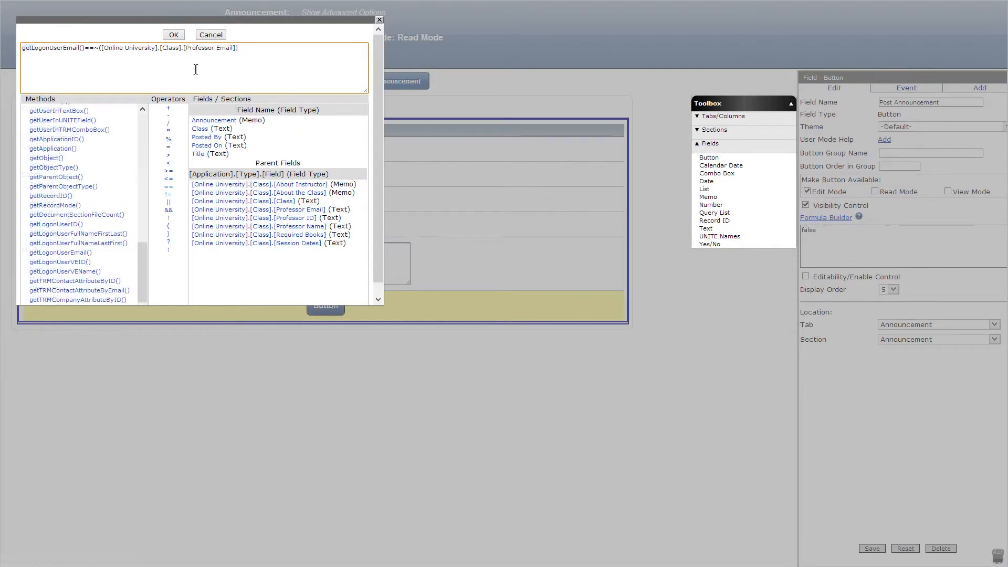
drag(195, 70, 172, 37)
key(ctrl+c)
click(174, 35)
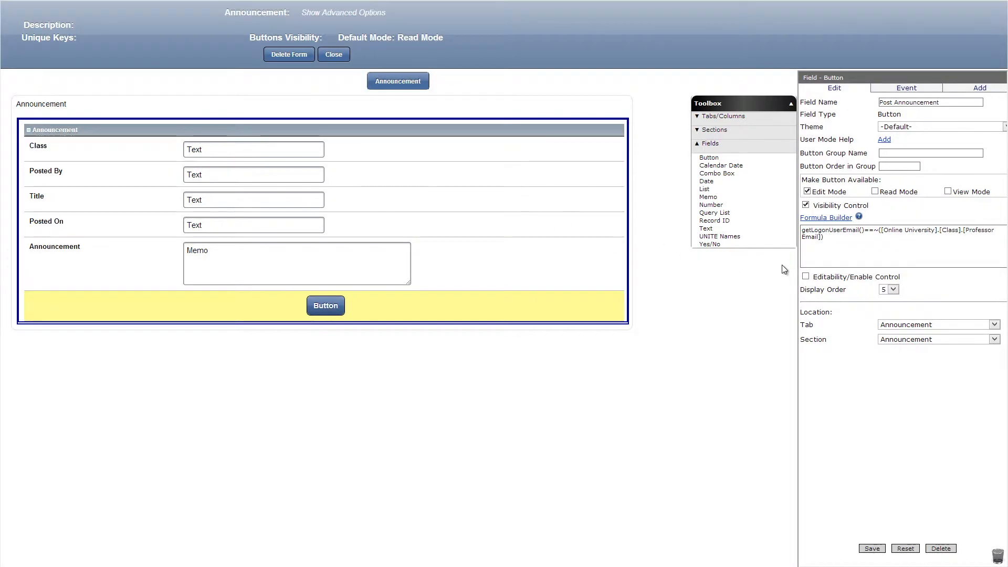
Set the Post Announcement button's editability control to getLogonUserEmail()==~([Online University].[Class].[Professor Email]) and save the field.
click(806, 276)
double_click(809, 301)
key(ctrl+v)
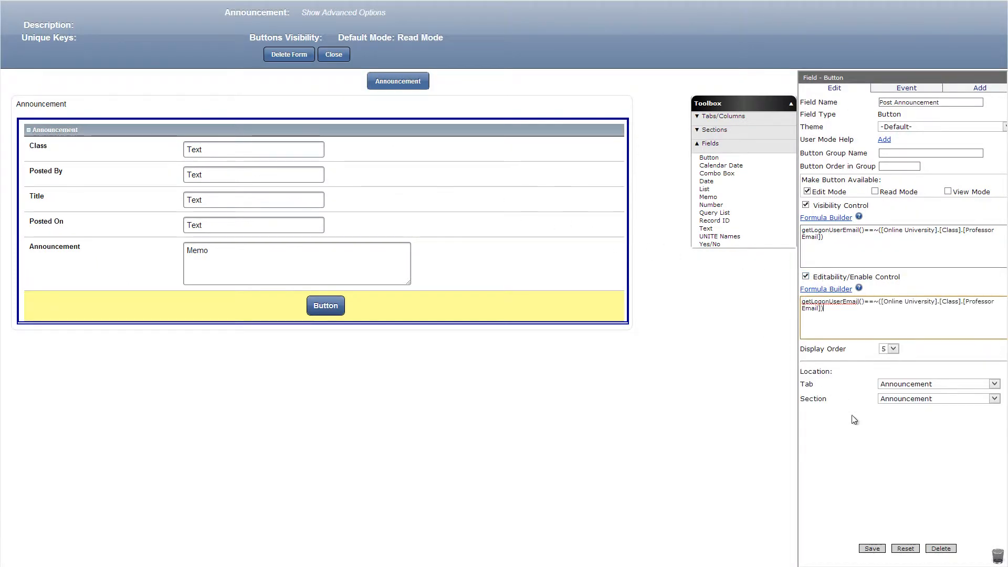
click(875, 549)
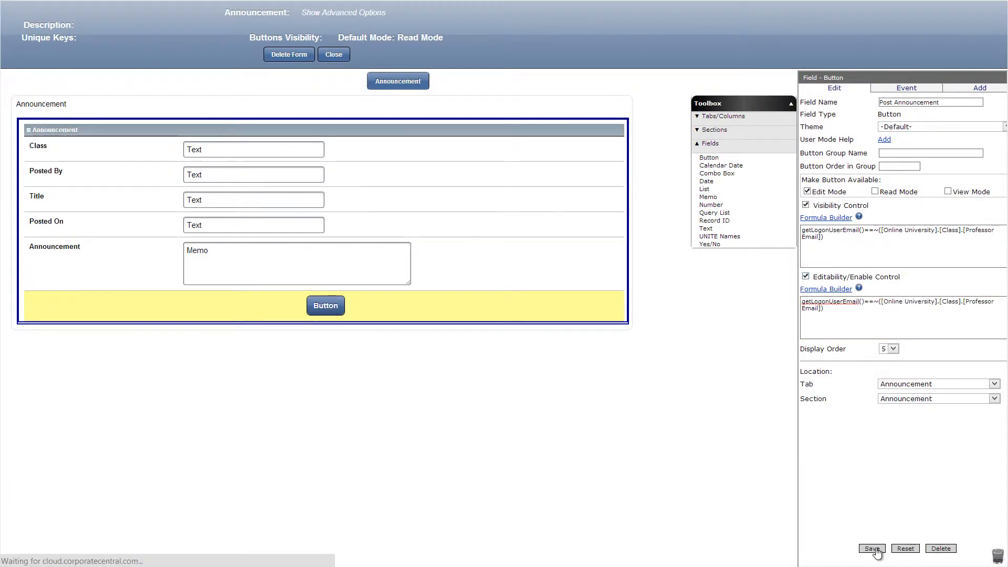
Add an OnClick event with the Save Record action to the Post Announcement button.
click(914, 92)
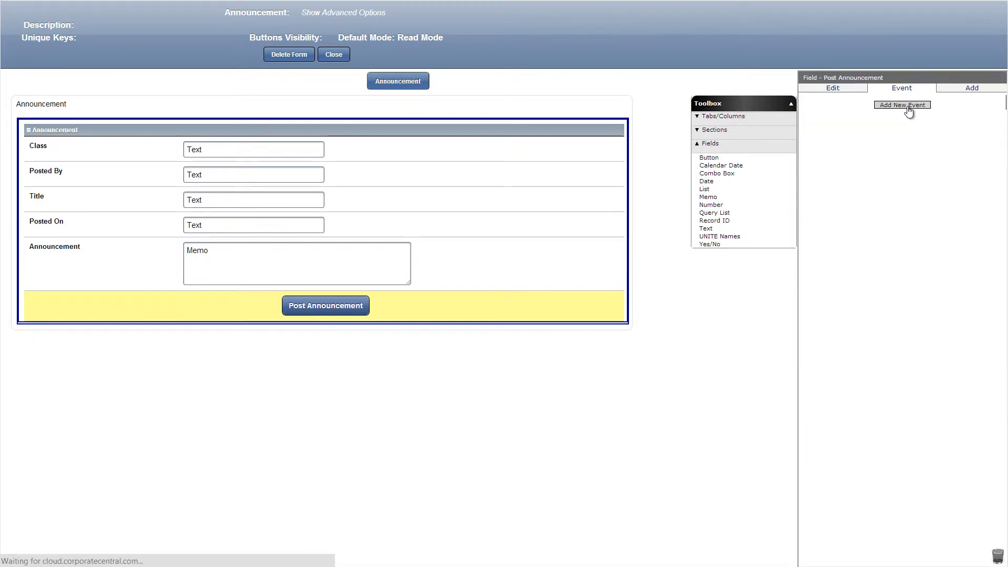
click(909, 108)
click(909, 118)
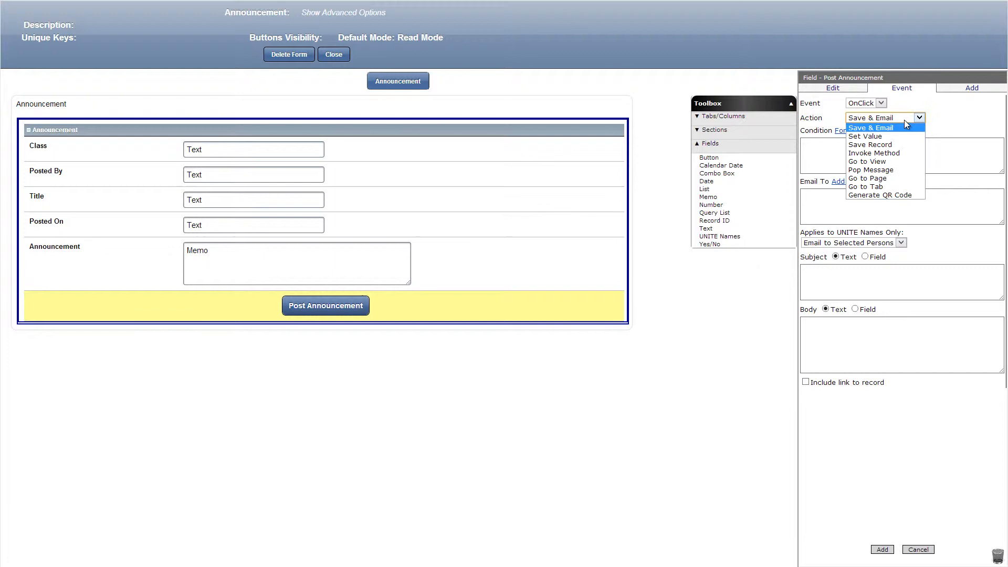
click(886, 145)
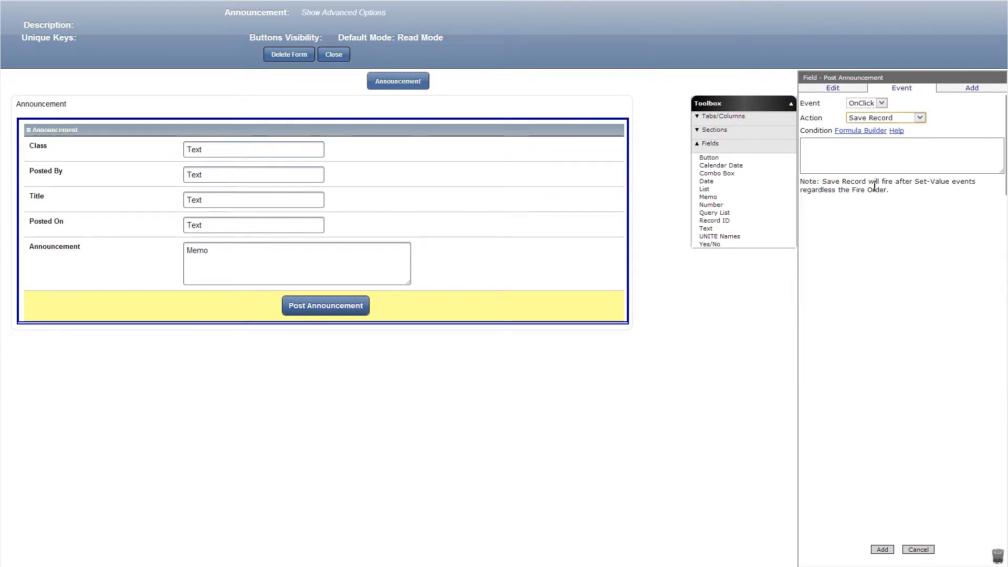
click(883, 550)
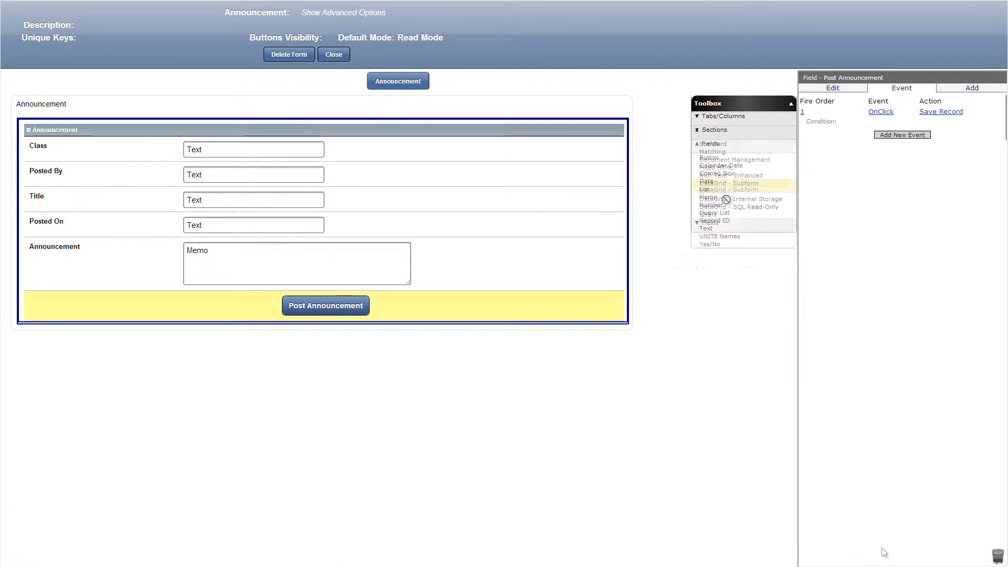
Add a DataGrid - Subform section named Class below the Announcement section, with visibility control false, form Class and the Class field included.
drag(726, 199, 423, 359)
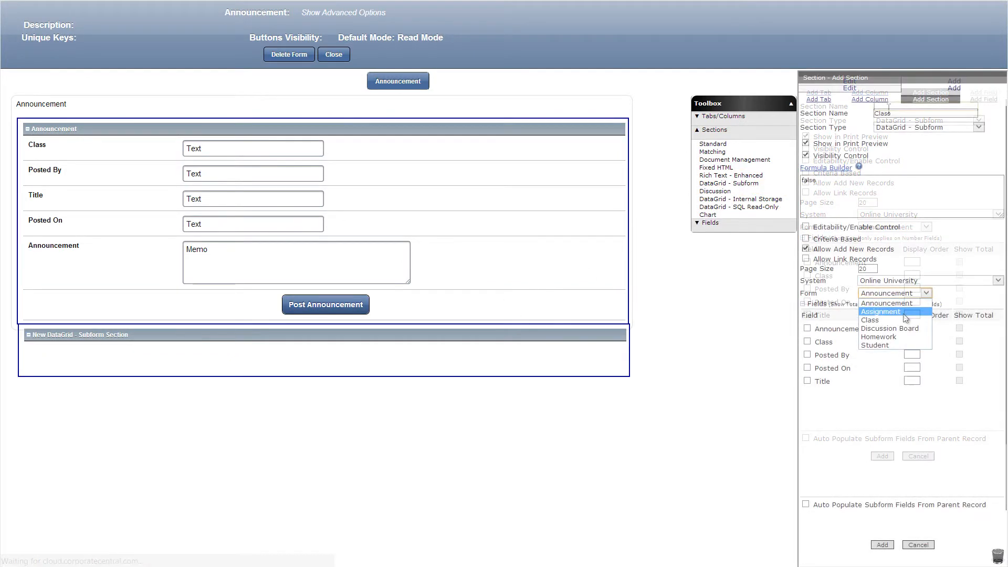
click(896, 319)
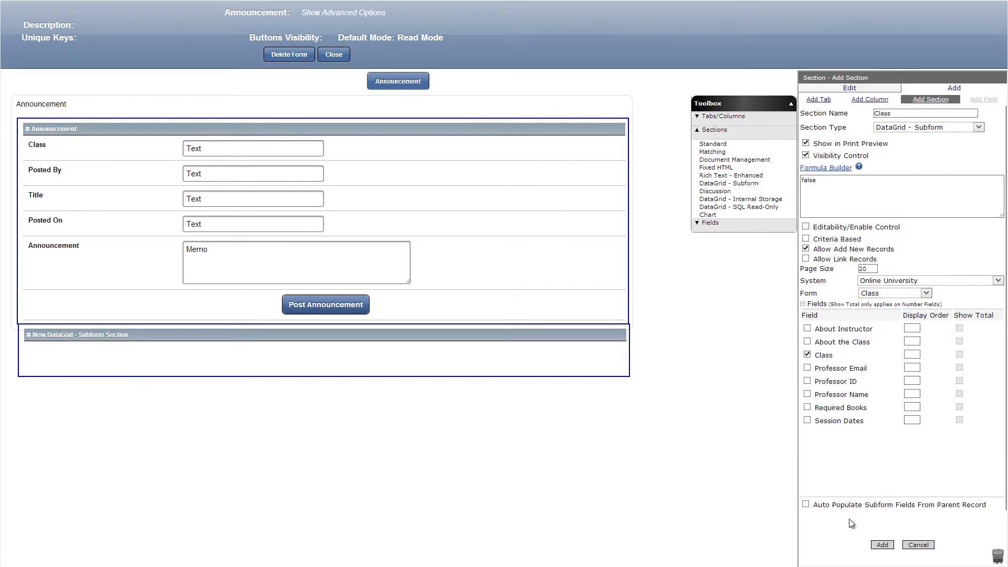
click(882, 545)
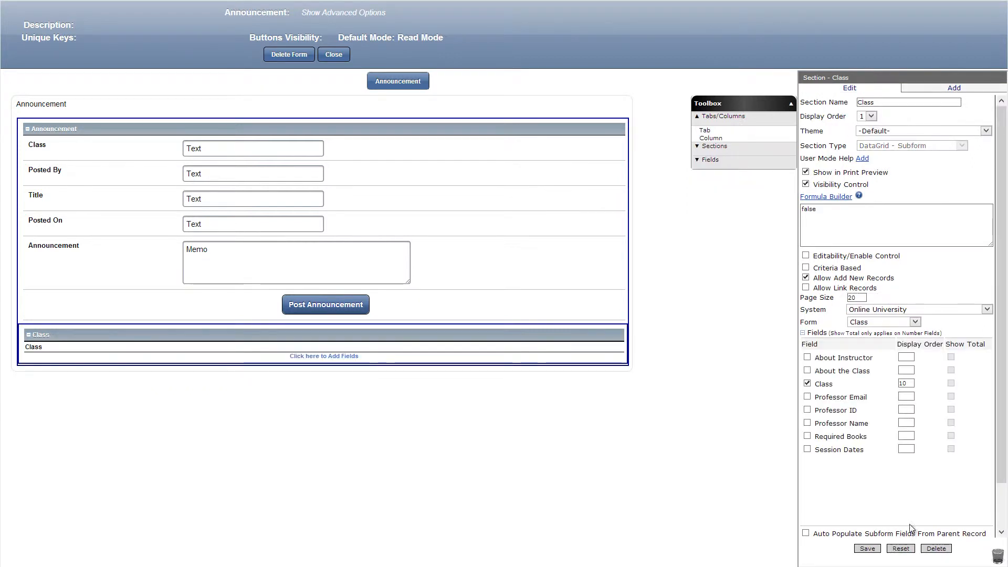
Set visibility control to false for the Announcement form's Edit, New, Delete and Save buttons, and close the form.
click(343, 13)
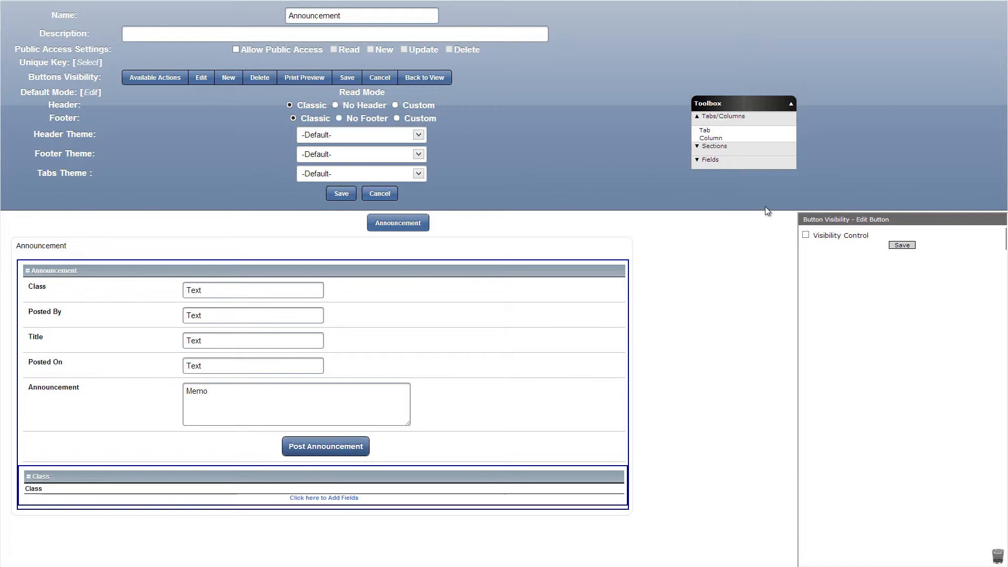
click(805, 236)
click(901, 305)
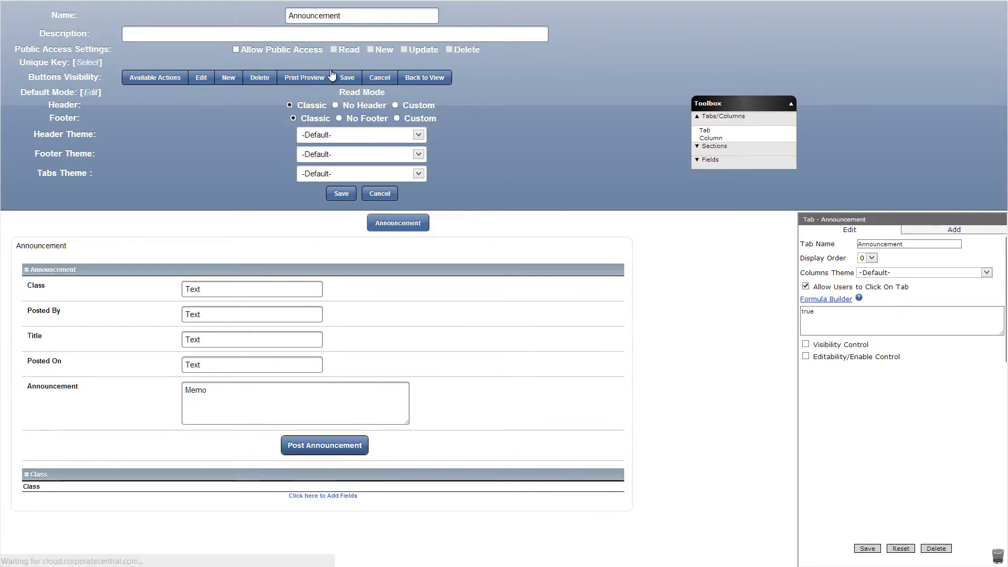
click(338, 78)
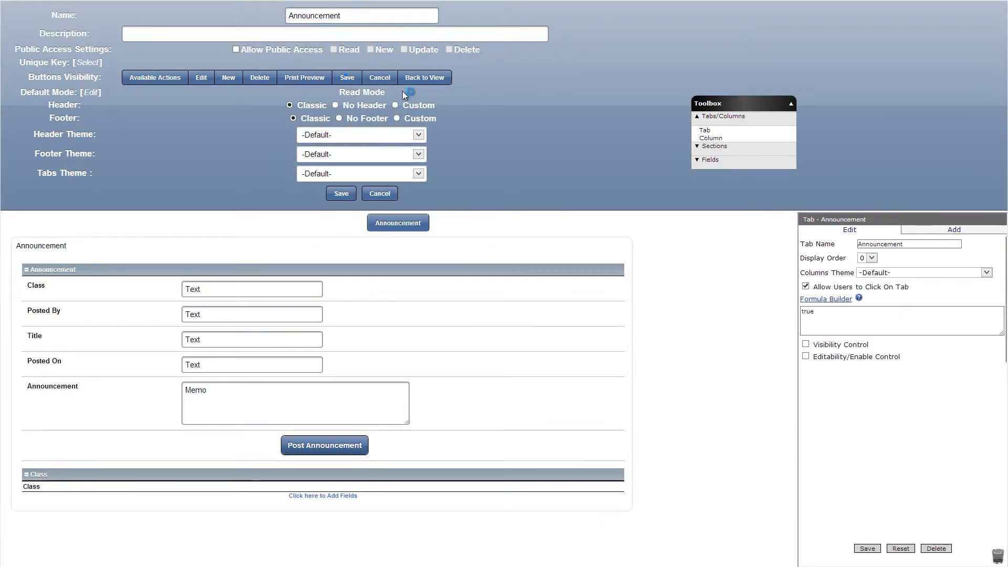
click(806, 235)
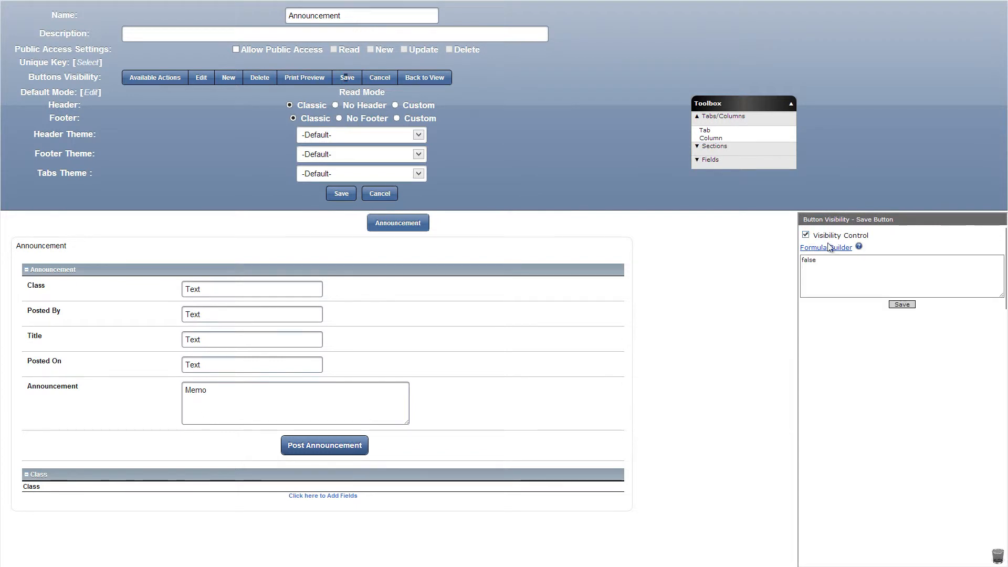
click(902, 305)
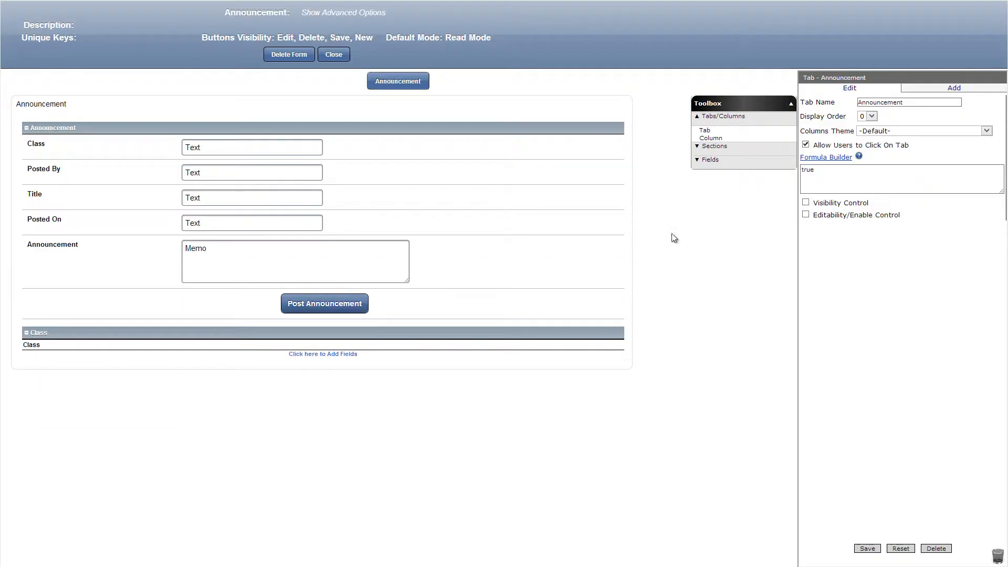
click(334, 56)
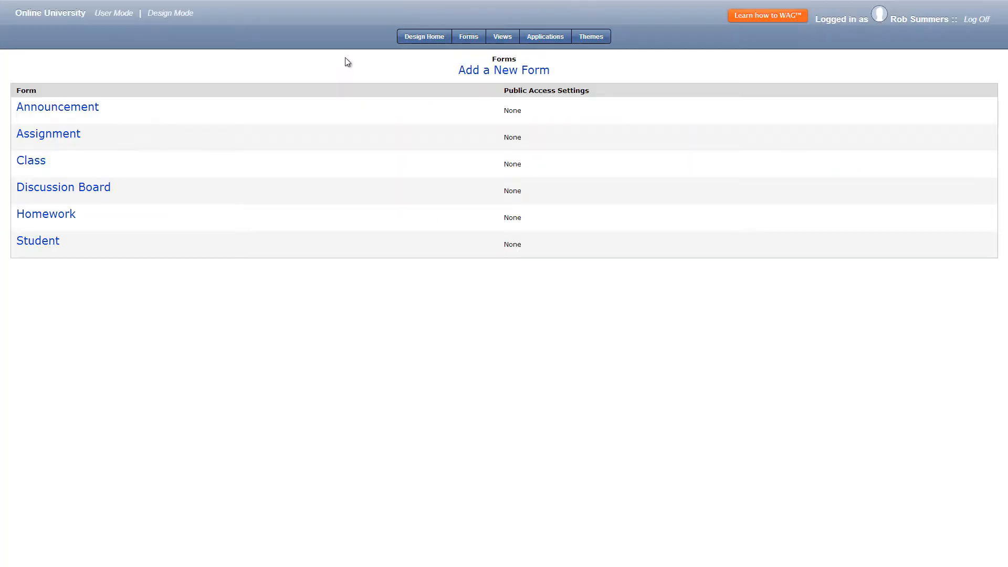
Open the Discussion Board form, add a Text field named Topic below Date and save it.
click(89, 189)
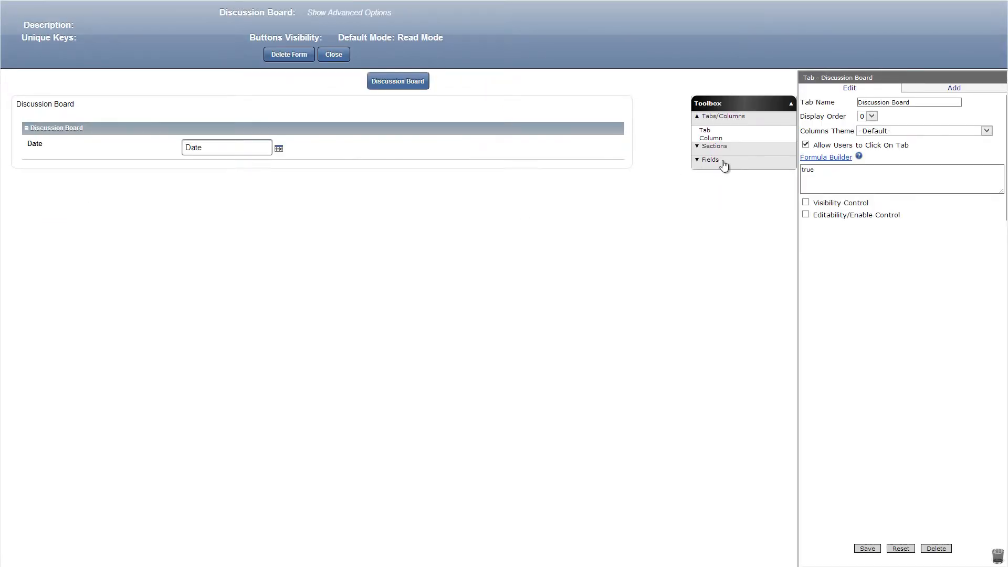
click(724, 165)
drag(709, 229, 548, 159)
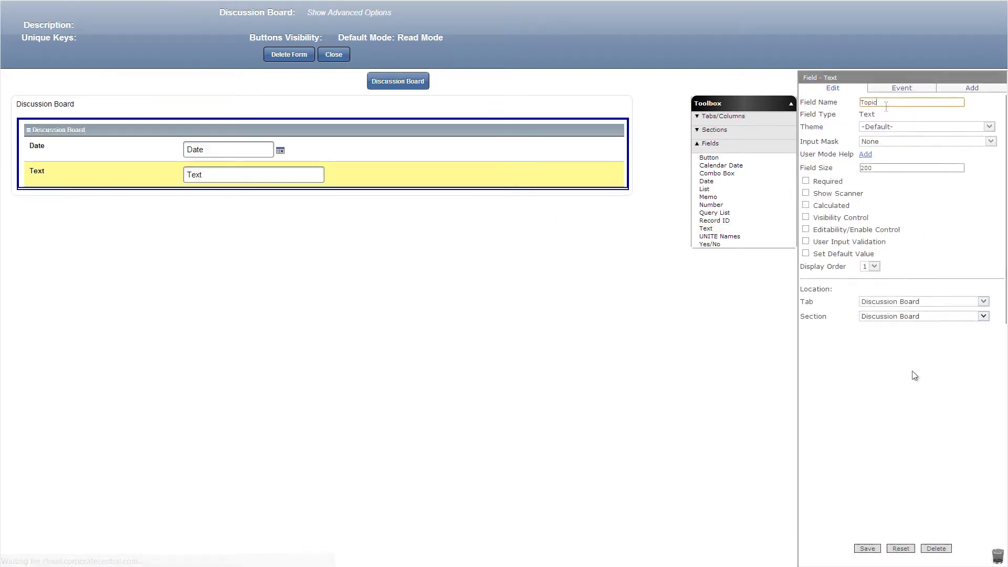
click(867, 549)
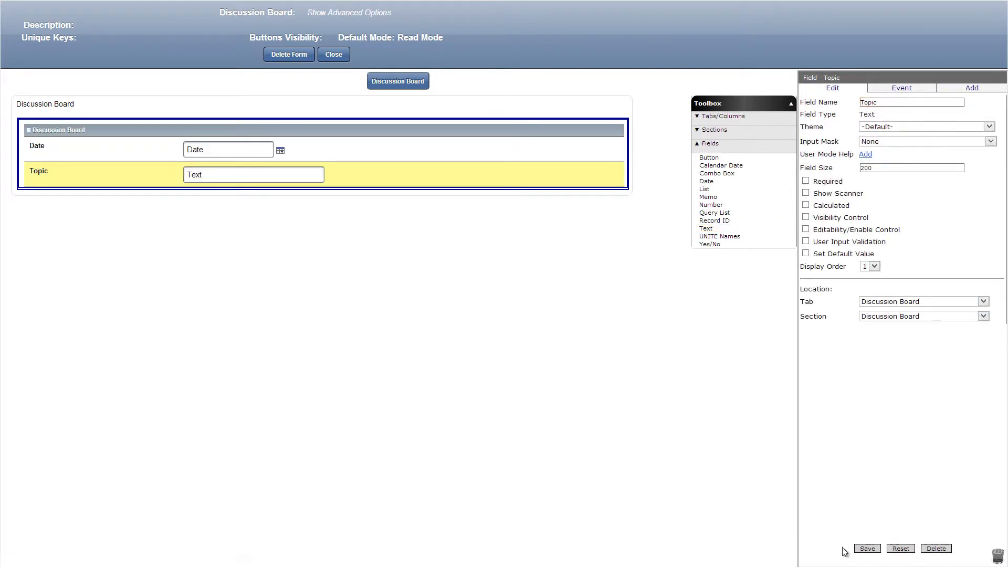
Add a Text field named Class below Topic, calculated as ~([Online University].[Class].[Class]), and save it.
drag(709, 230, 615, 186)
double_click(891, 101)
text(Class)
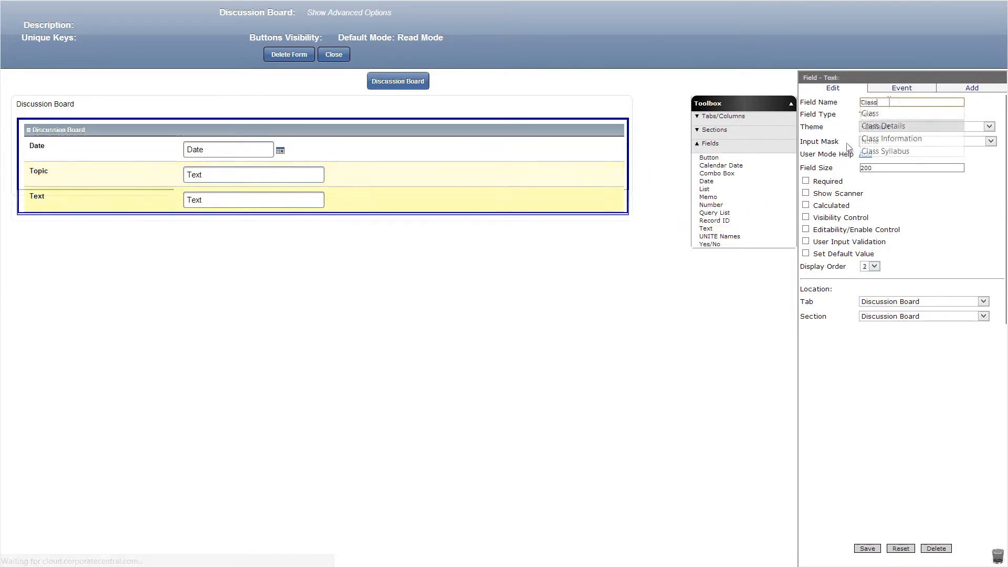
click(806, 206)
click(826, 220)
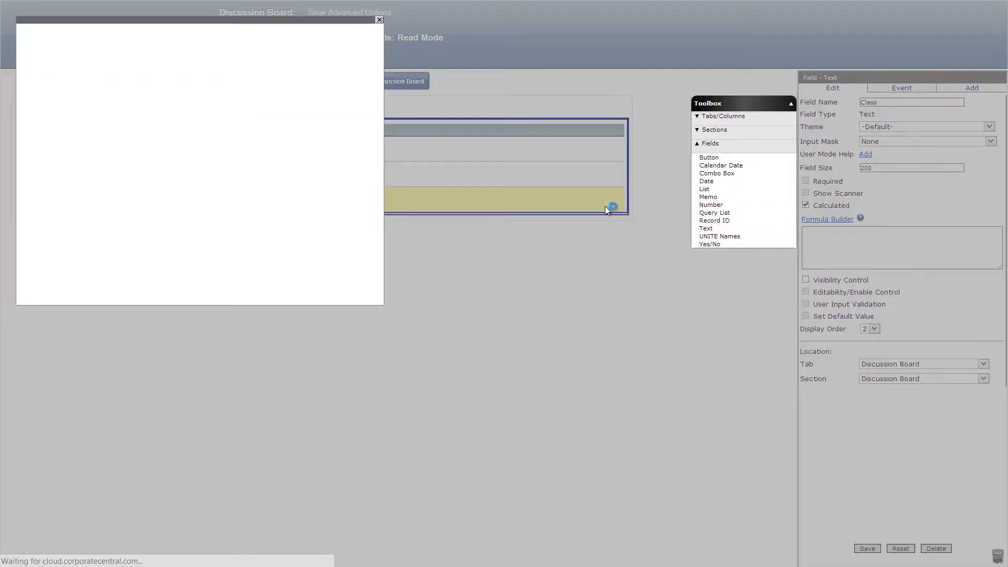
click(273, 183)
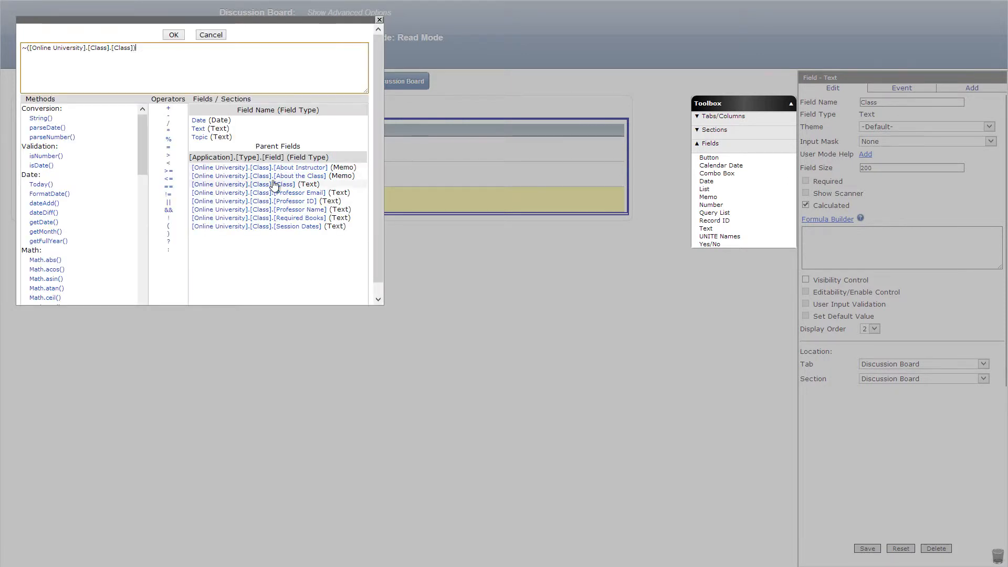
click(173, 35)
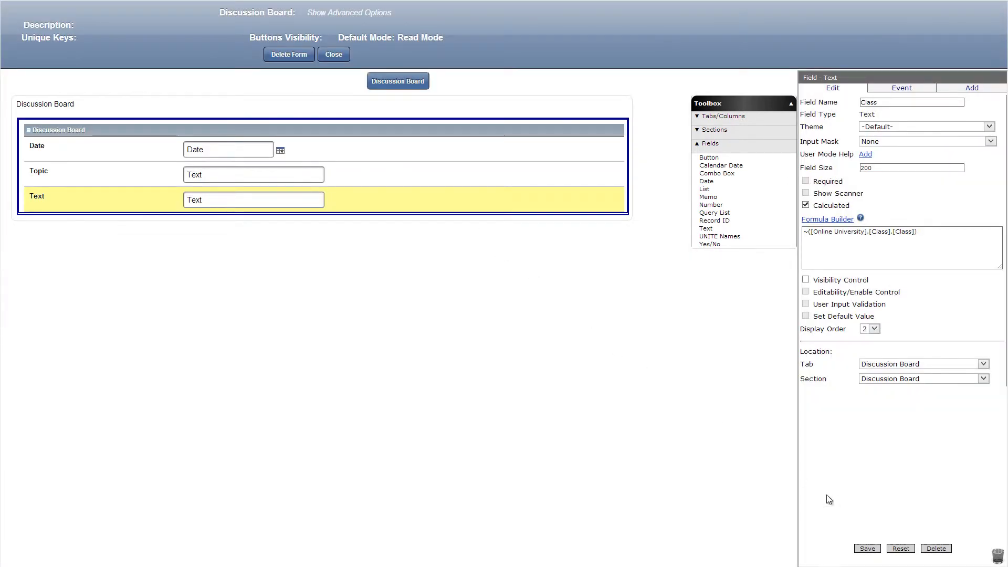
click(867, 548)
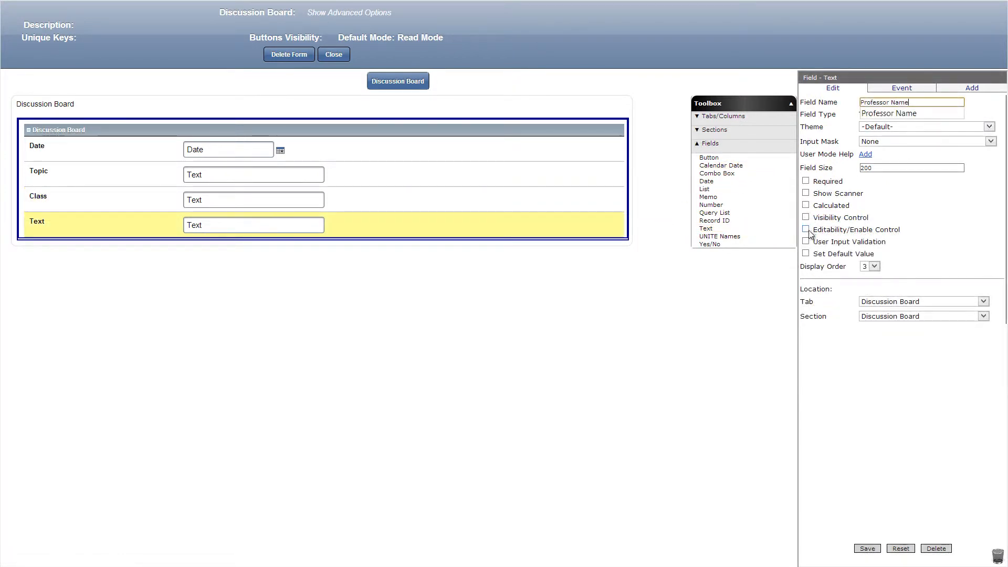
Add a Text field named Professor Name below Class with editability control false and default value ~([Online University].[Class].[Professor Name]), and save it.
click(807, 230)
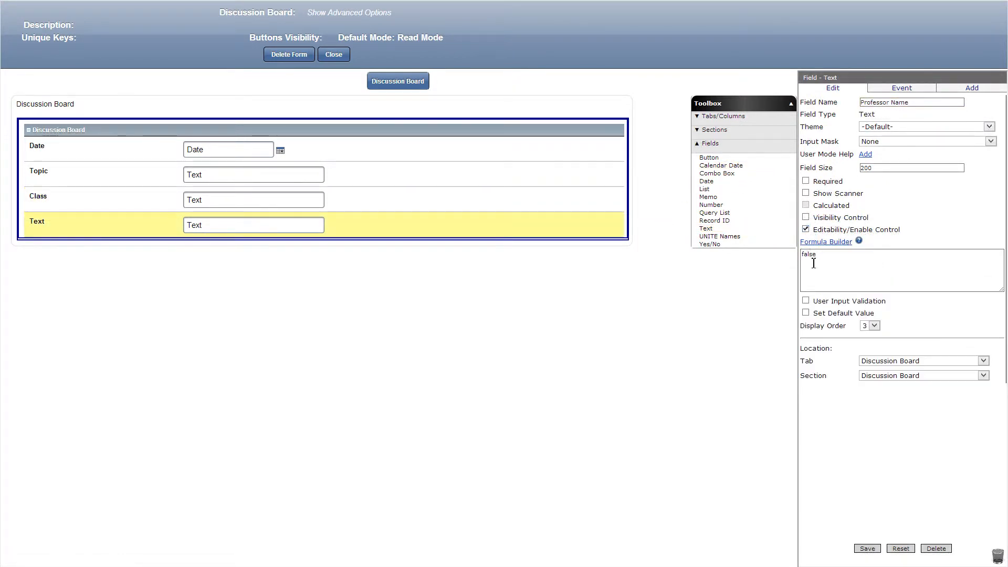
click(806, 313)
click(825, 327)
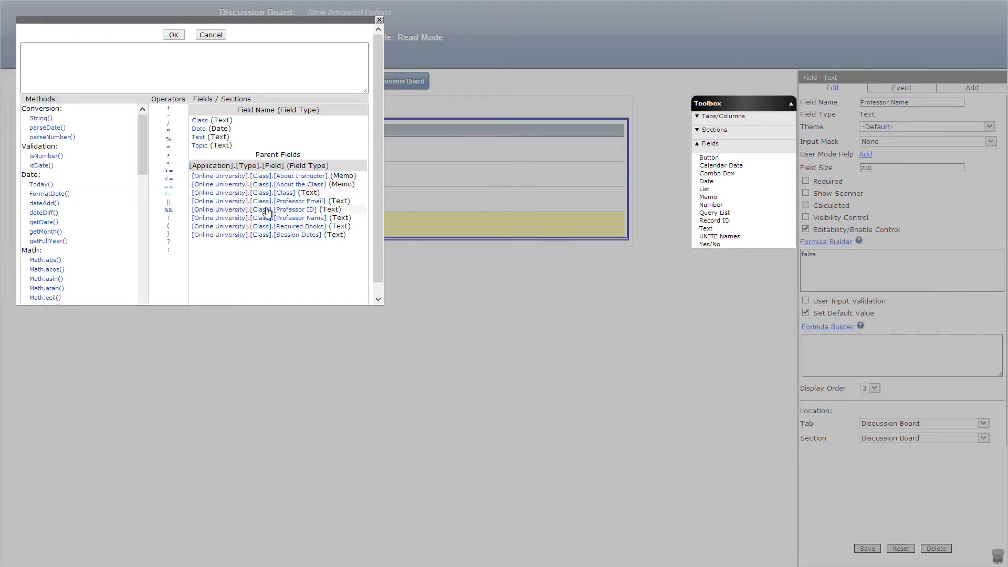
click(269, 217)
click(174, 34)
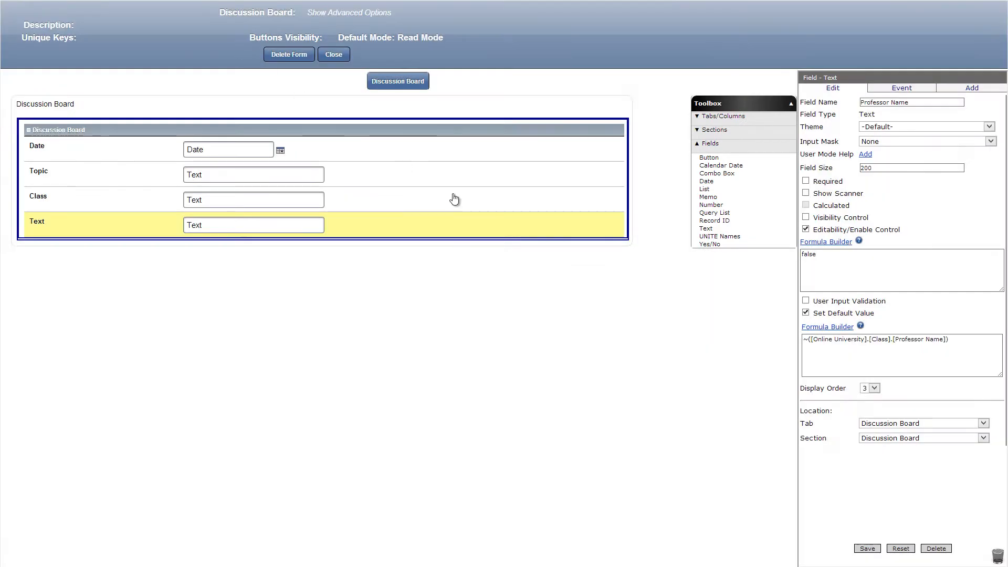
click(867, 547)
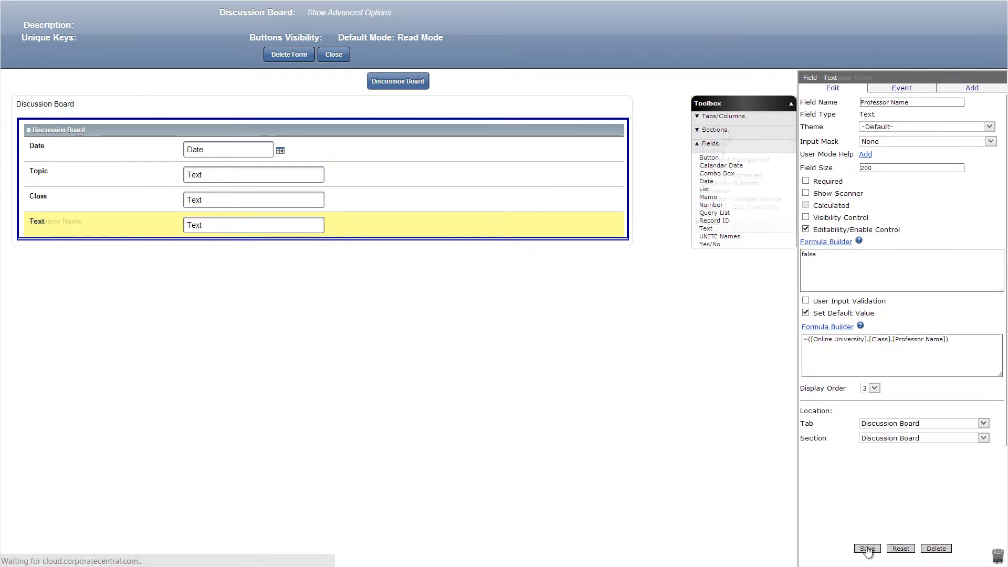
Add a Discussion section named Discussion below the Discussion Board section and save it.
click(714, 129)
drag(707, 202, 525, 251)
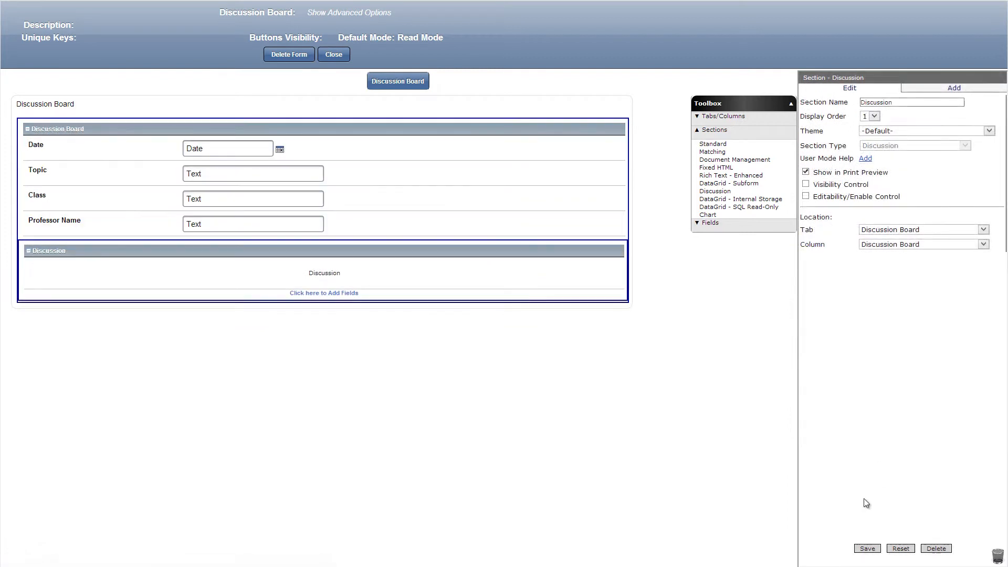
click(867, 549)
Add a DataGrid - Subform section named Class below Discussion with visibility control false, based on the Class form and showing its Class field.
drag(714, 183, 536, 295)
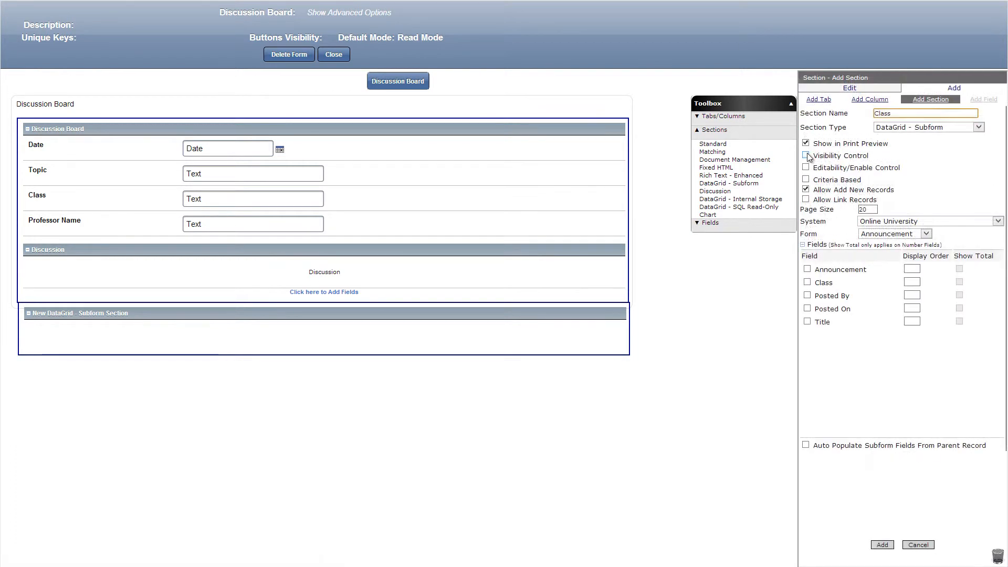
click(885, 294)
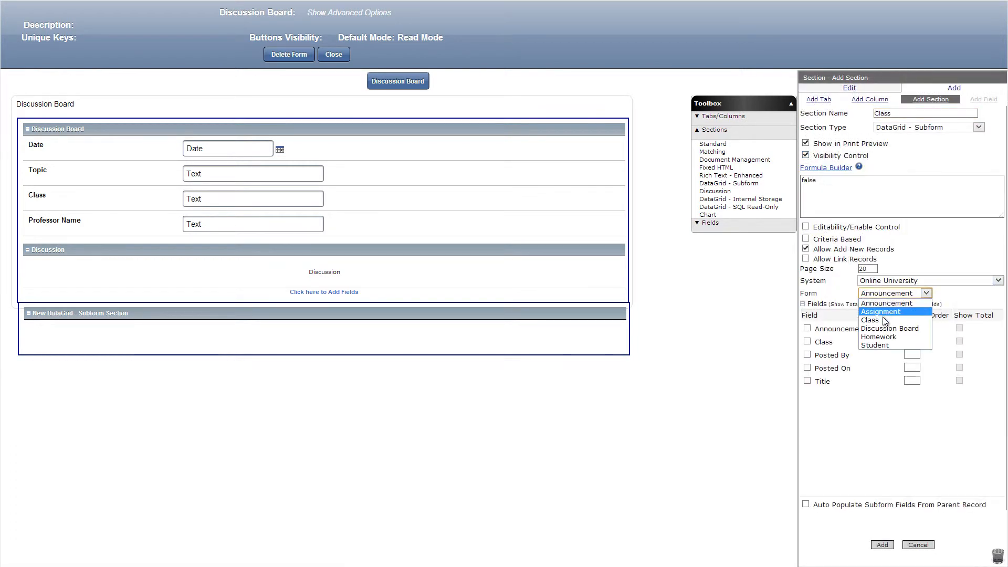
click(883, 318)
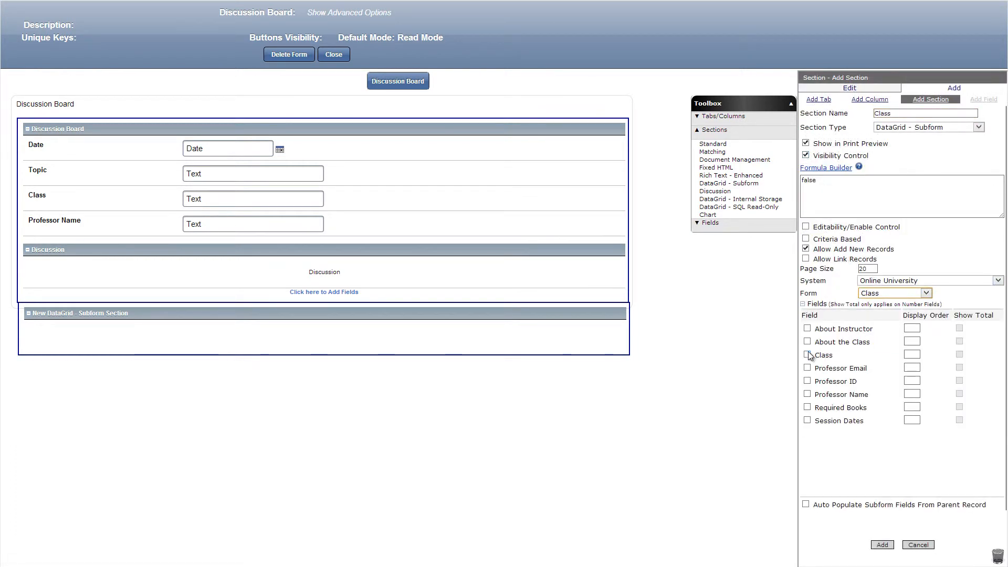
click(807, 355)
click(882, 545)
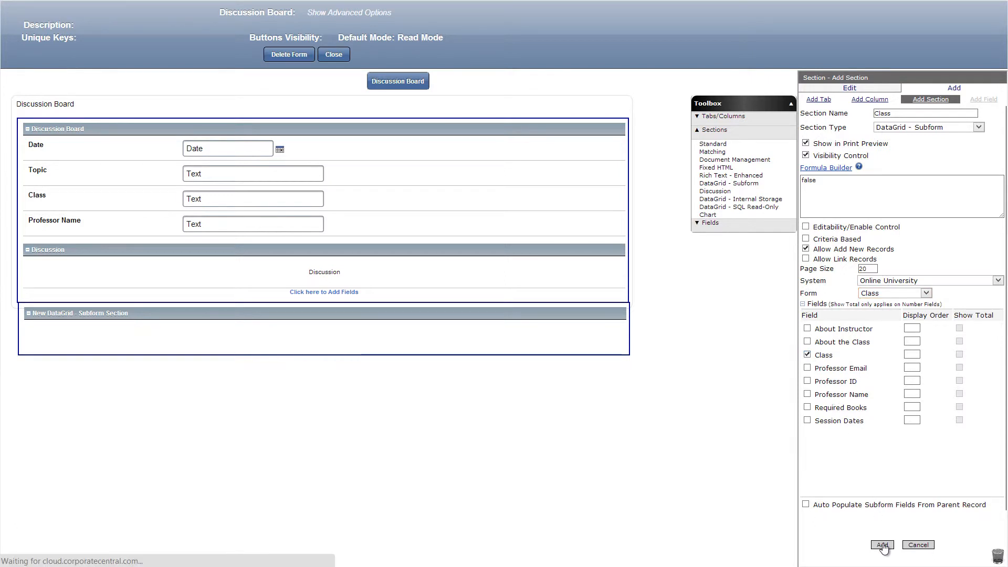
Set the Discussion Board form's Edit, New and Delete button visibility to false in the advanced options, and close the form.
click(362, 16)
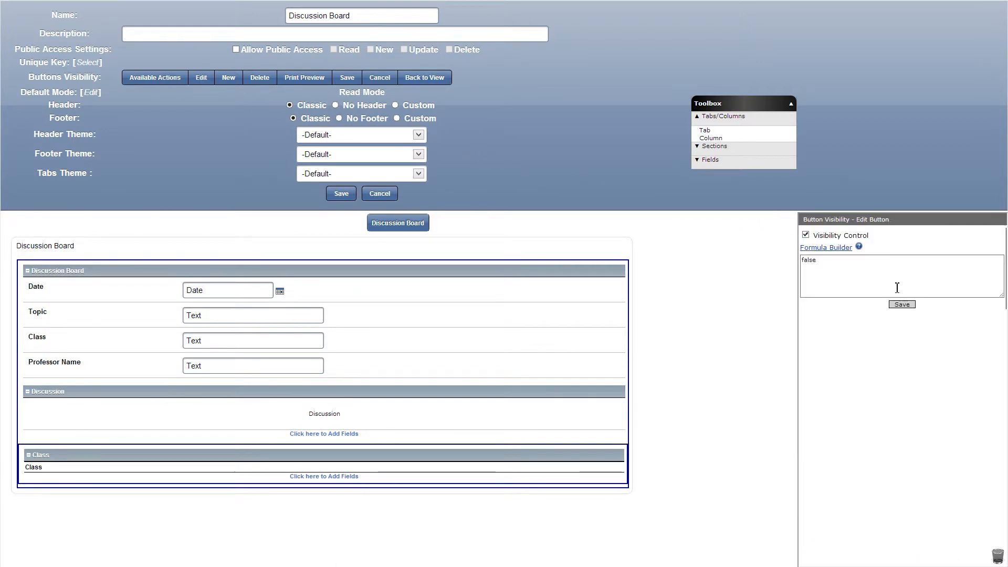
click(902, 305)
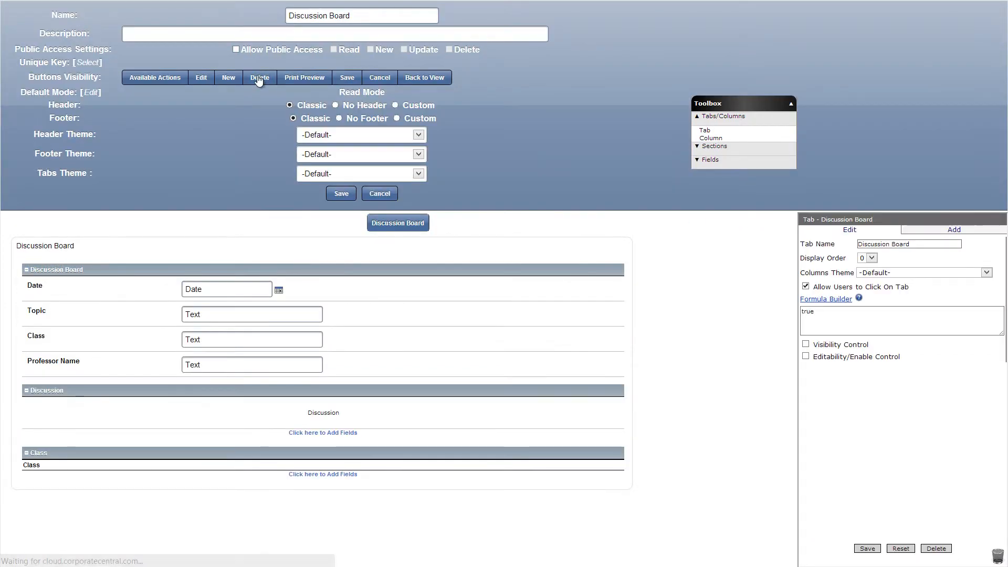
click(259, 79)
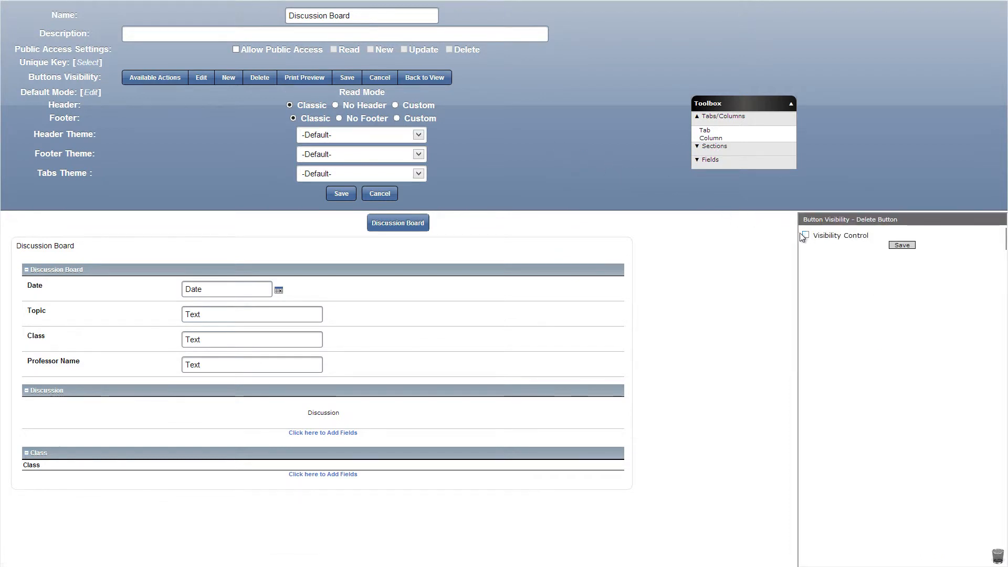
click(805, 235)
click(896, 307)
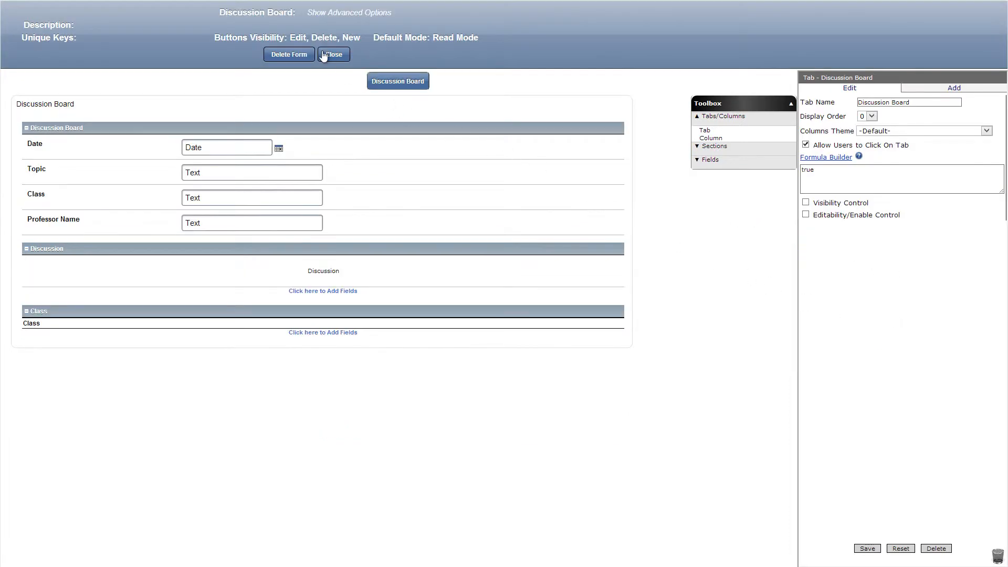
click(324, 54)
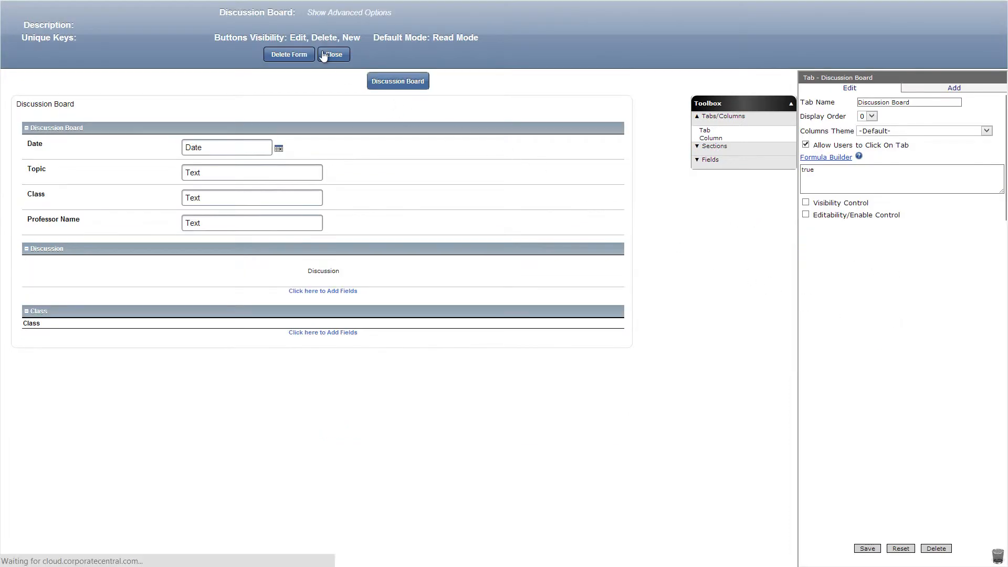
Open the Homework form and add a Text field named Student Name with editability control false and default value getLogonUserFullNameFirstLast(), and save it.
click(49, 216)
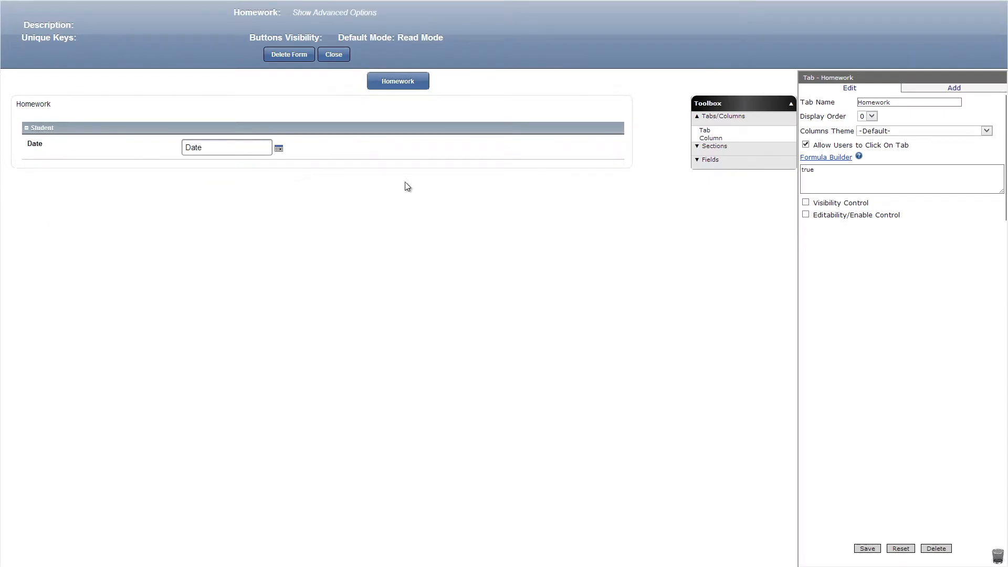
click(706, 164)
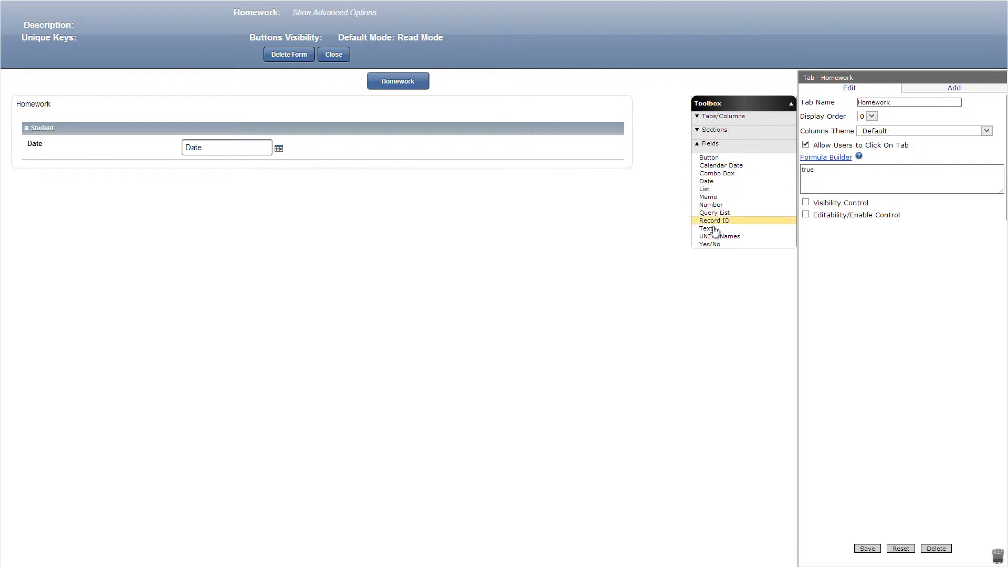
drag(706, 228, 639, 159)
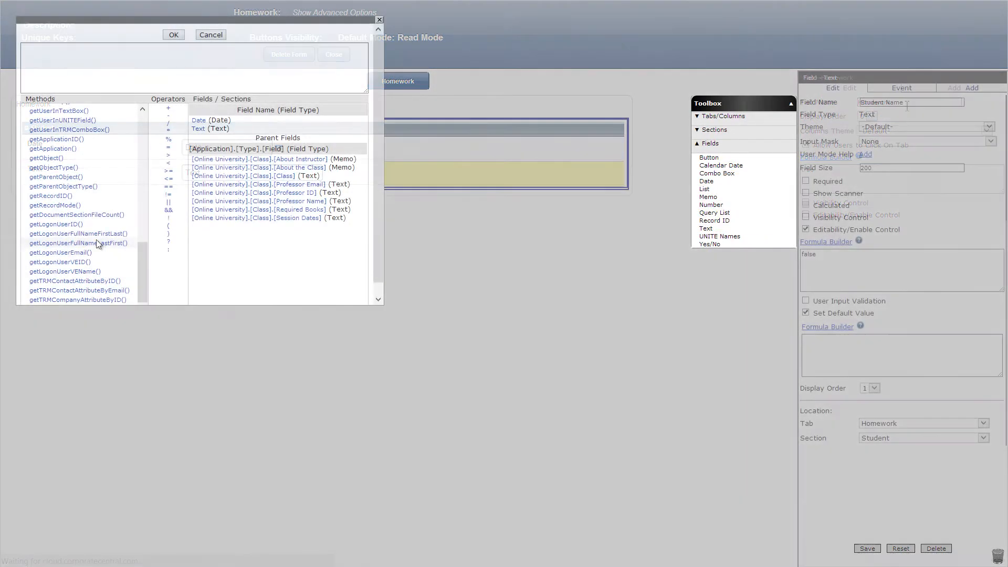
click(78, 234)
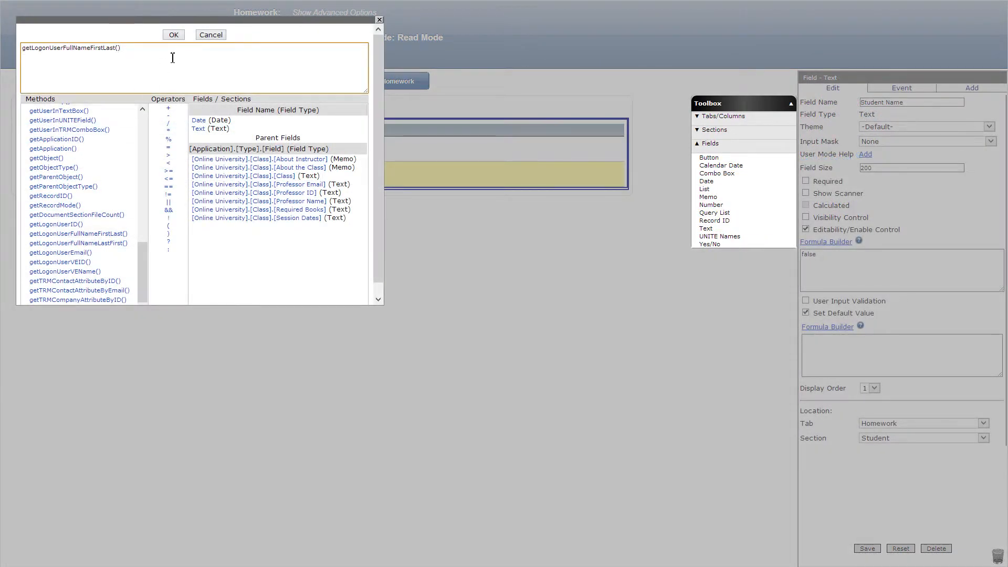
click(174, 35)
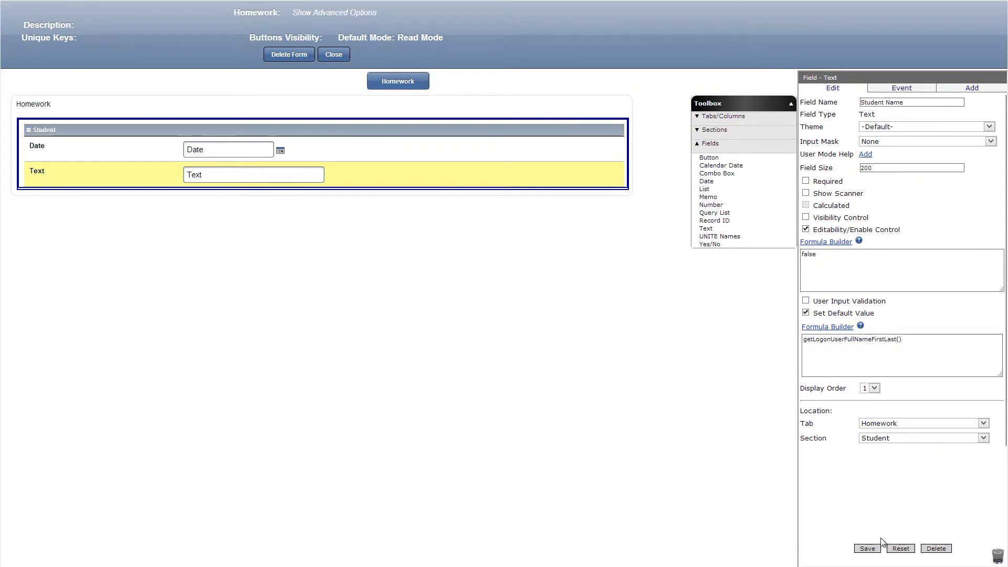
click(868, 549)
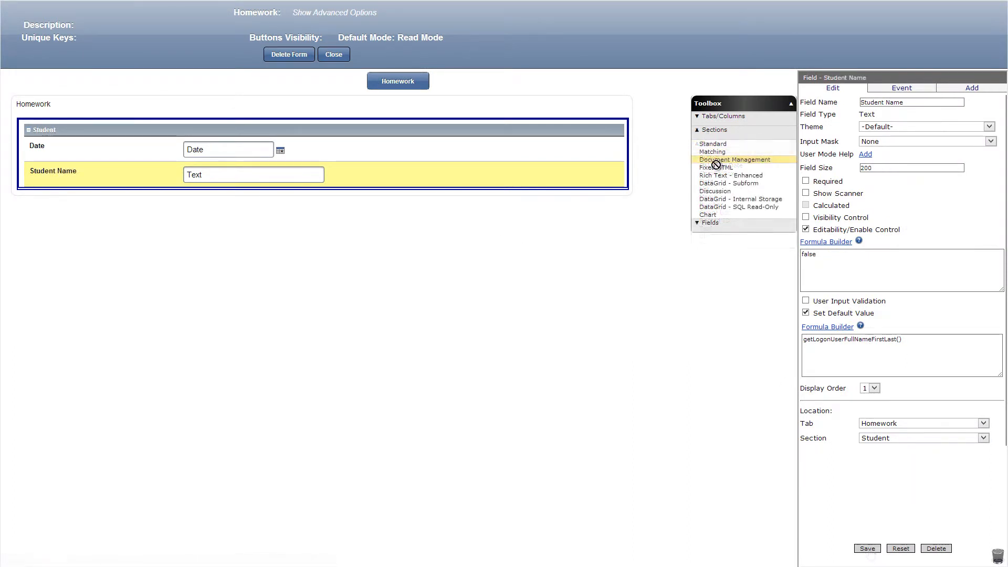
Add a Document Management section named Homework below the Student section and save it.
drag(716, 161, 563, 178)
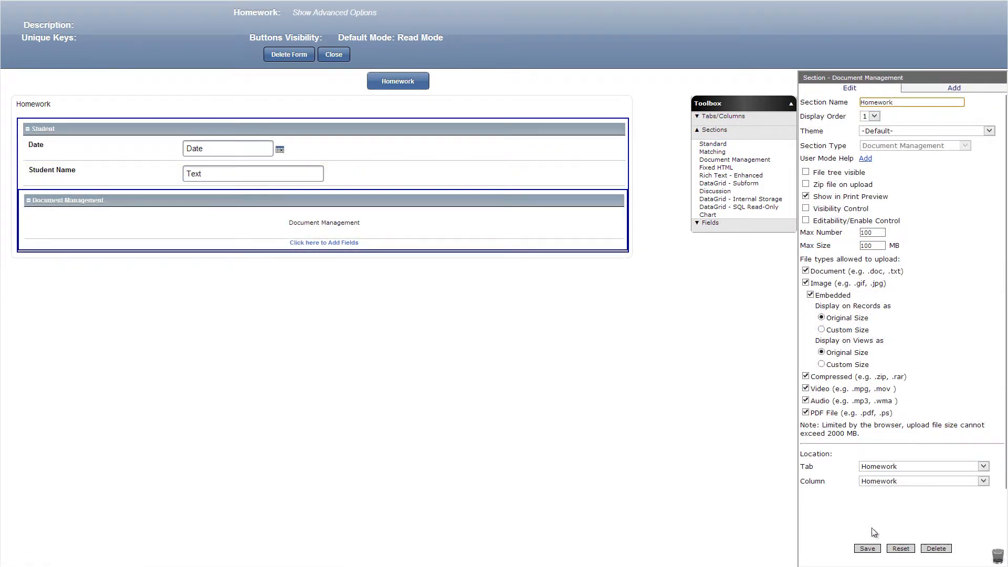
click(866, 548)
Add a Button field named Submit Homework to the Homework section, available in edit, read and view modes, with visibility control enabled.
click(710, 223)
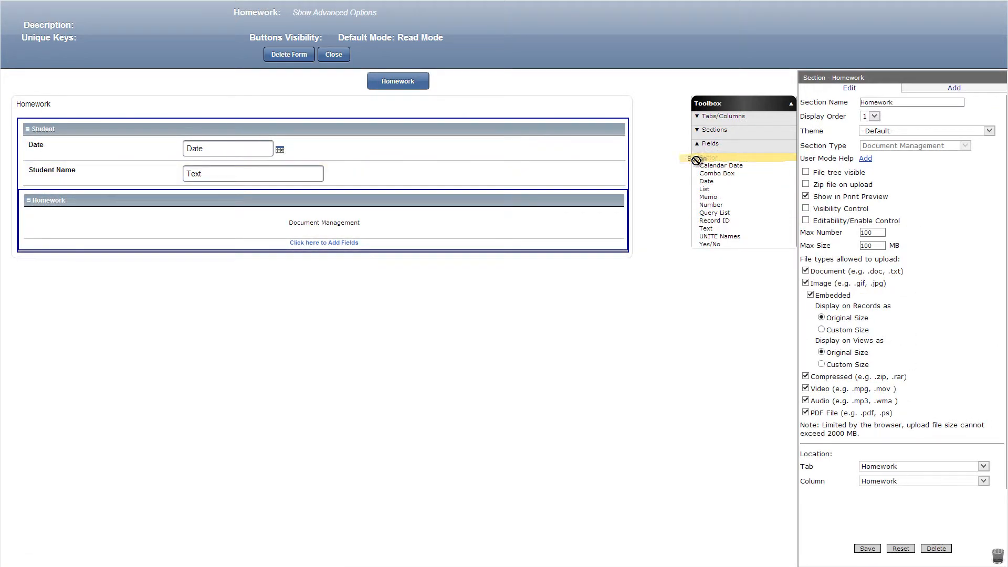
drag(710, 157, 478, 247)
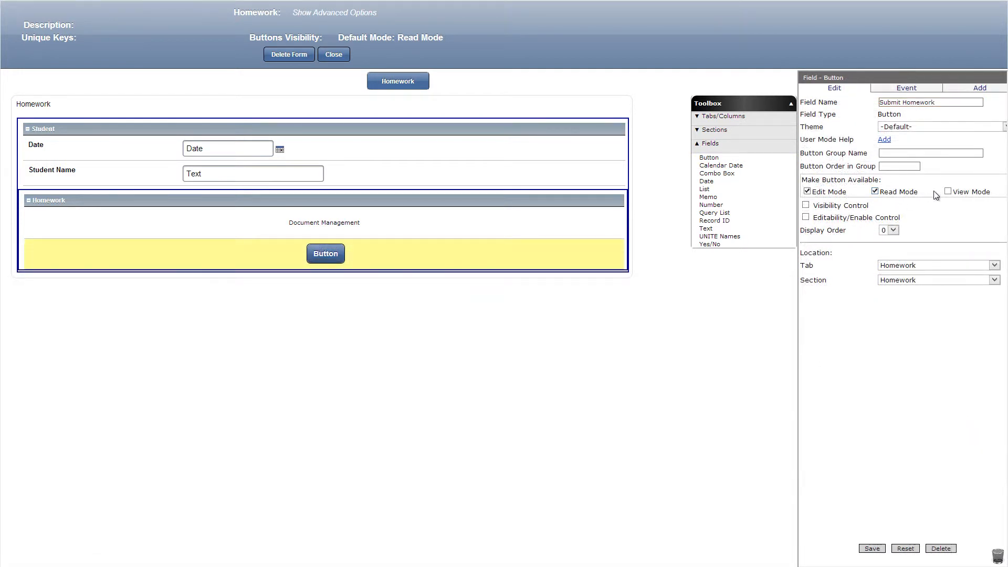
click(806, 205)
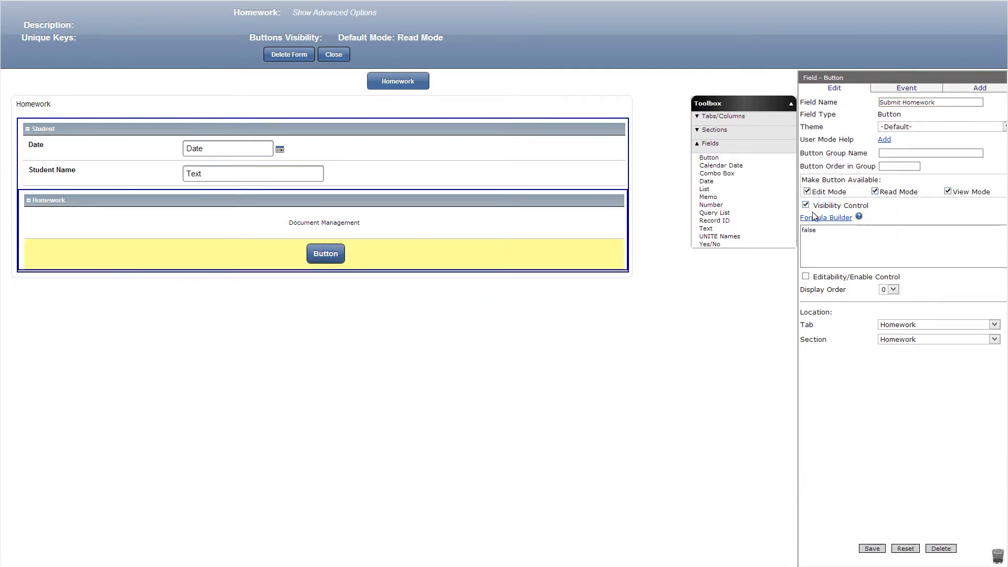
Set the Submit Homework button's visibility formula to getLogonUserEmail()!=~([Online University].[Class].[Professor Email]) and save the button.
click(823, 218)
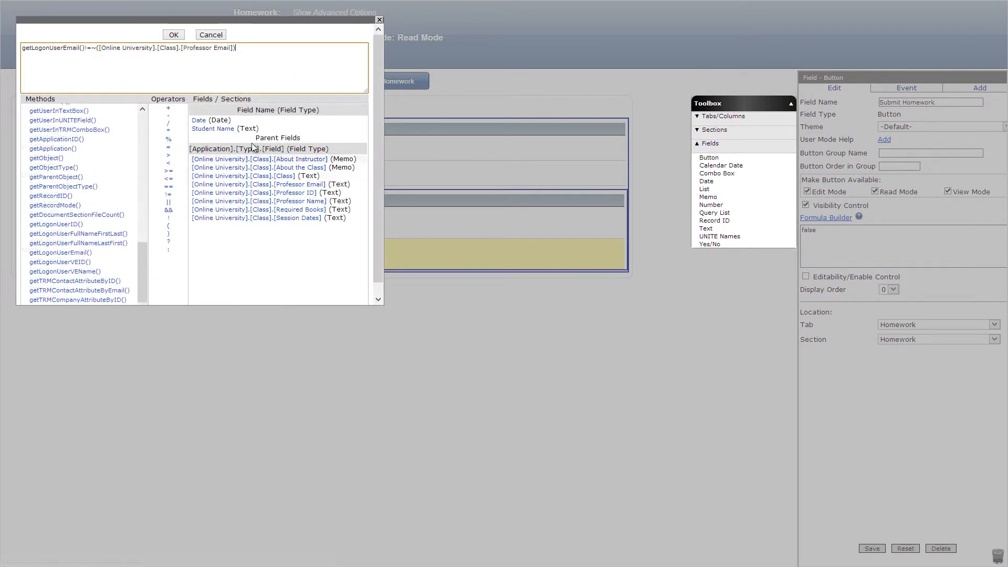
click(174, 36)
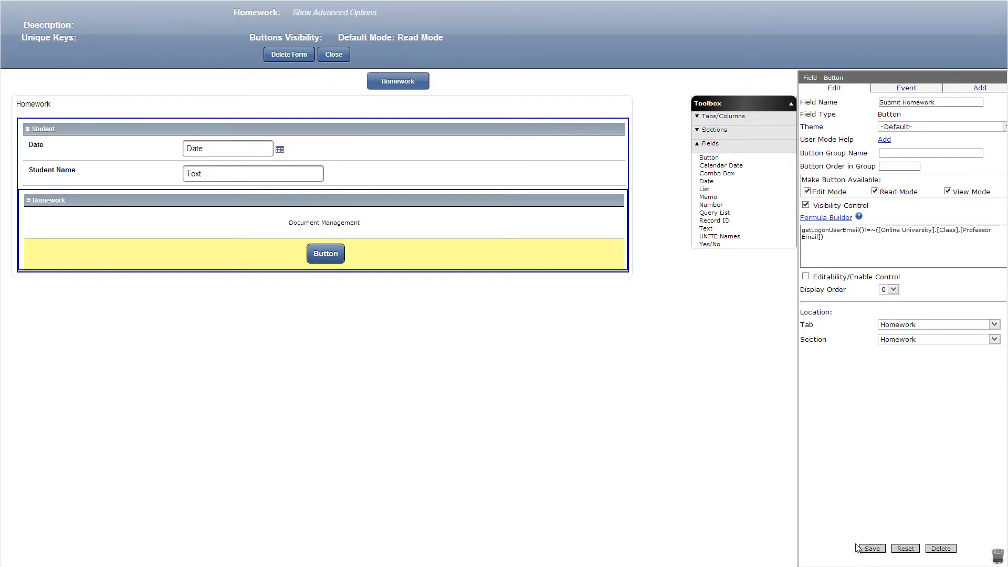
click(872, 549)
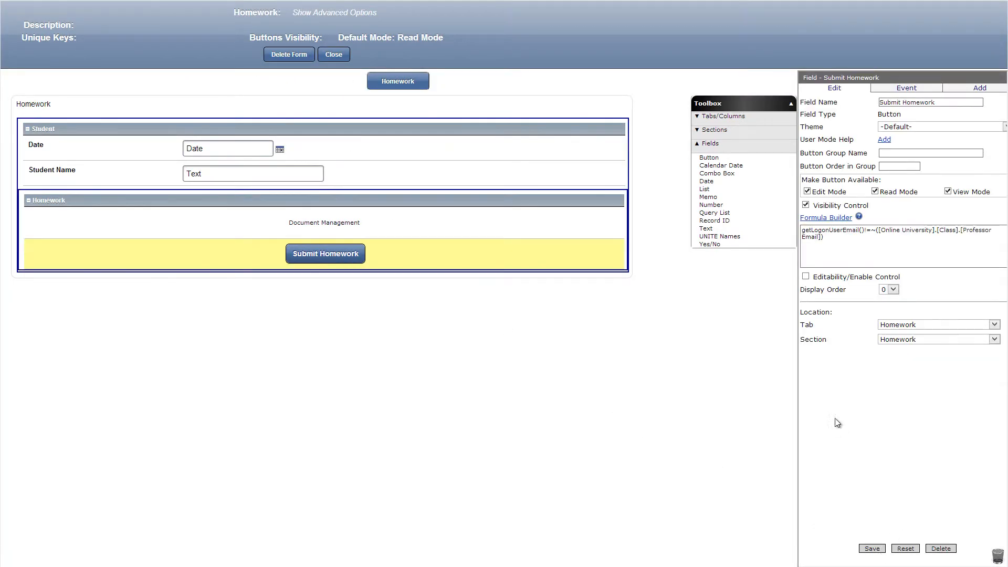
Add a standard section named Hidden Section below Homework, with visibility control enabled, and save it.
click(717, 130)
drag(716, 145, 588, 258)
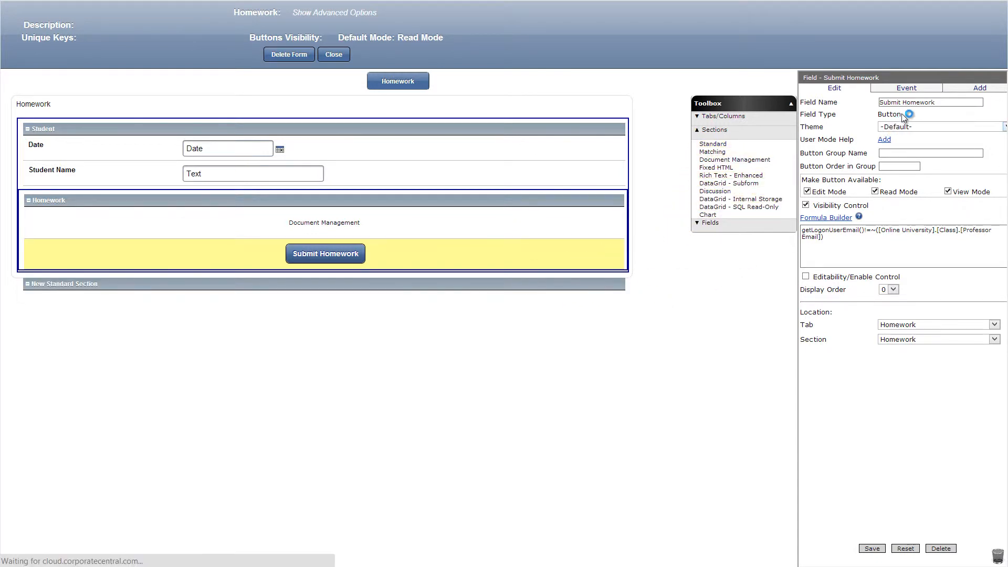
click(813, 185)
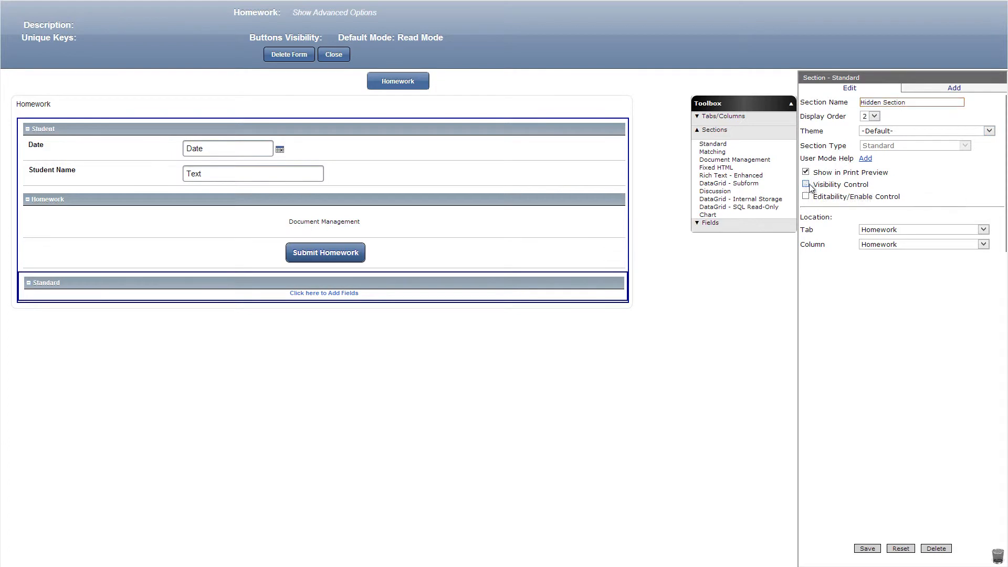
click(867, 548)
Add a text field named Homework Submitted to Hidden Section and save it.
click(709, 222)
drag(706, 228, 522, 313)
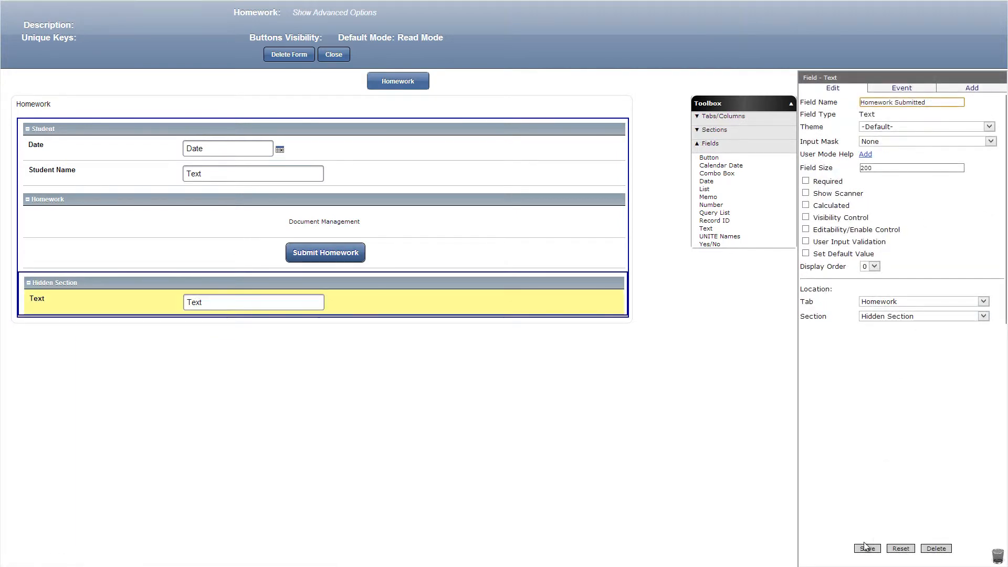
click(864, 548)
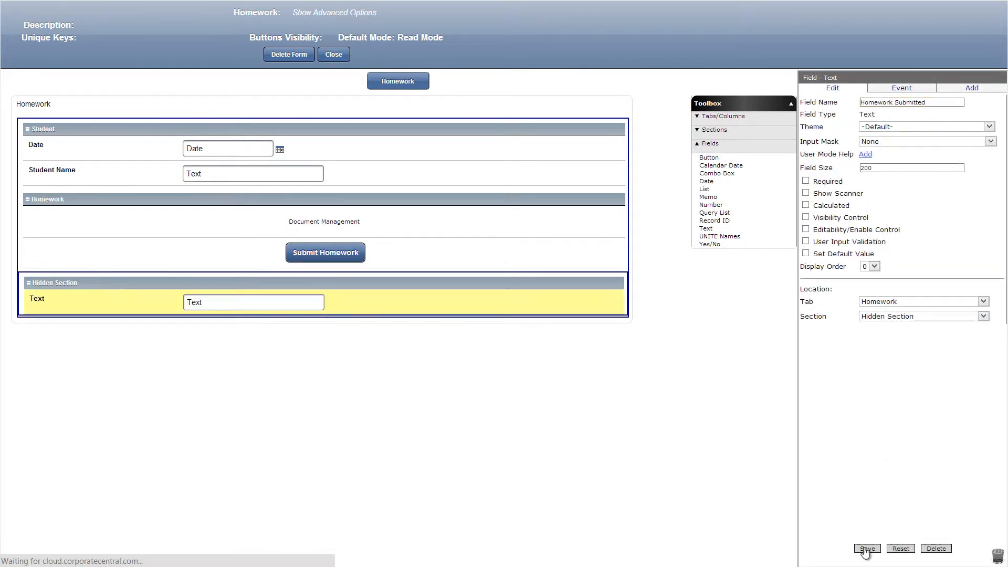
Make the new Student ID text field in Hidden Section calculated with the formula getLogonUserID() and save it.
click(806, 205)
click(829, 219)
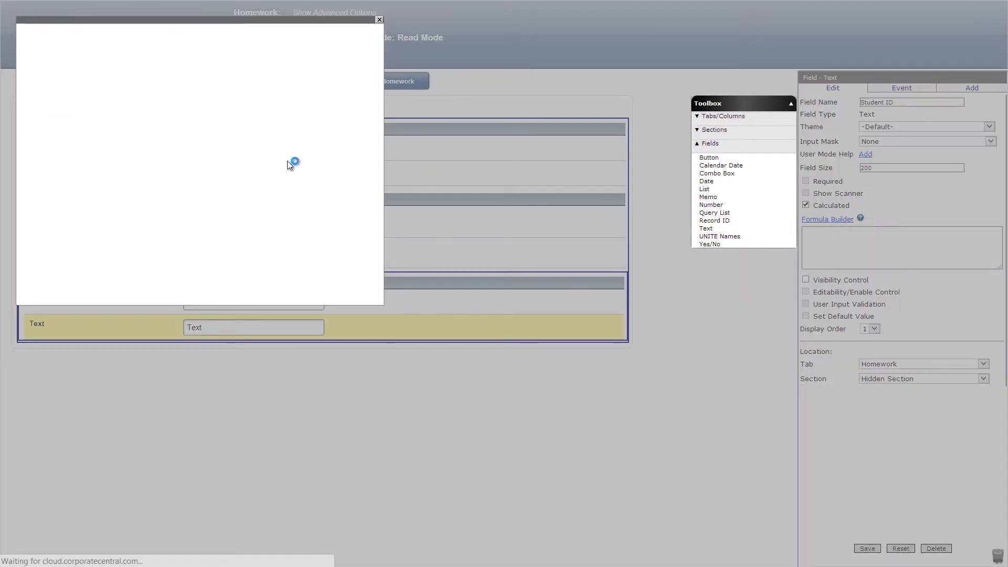
double_click(56, 225)
click(174, 35)
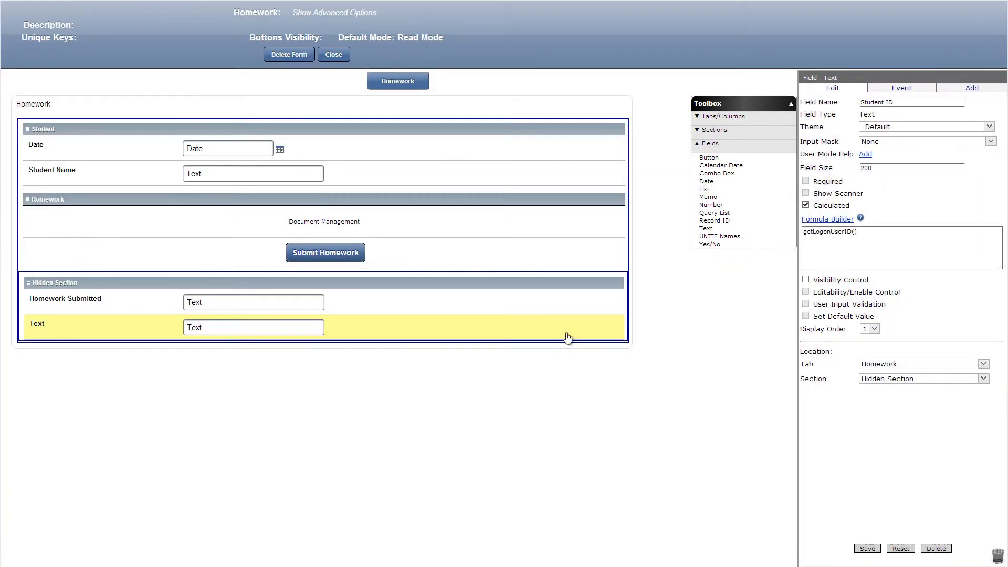
click(867, 549)
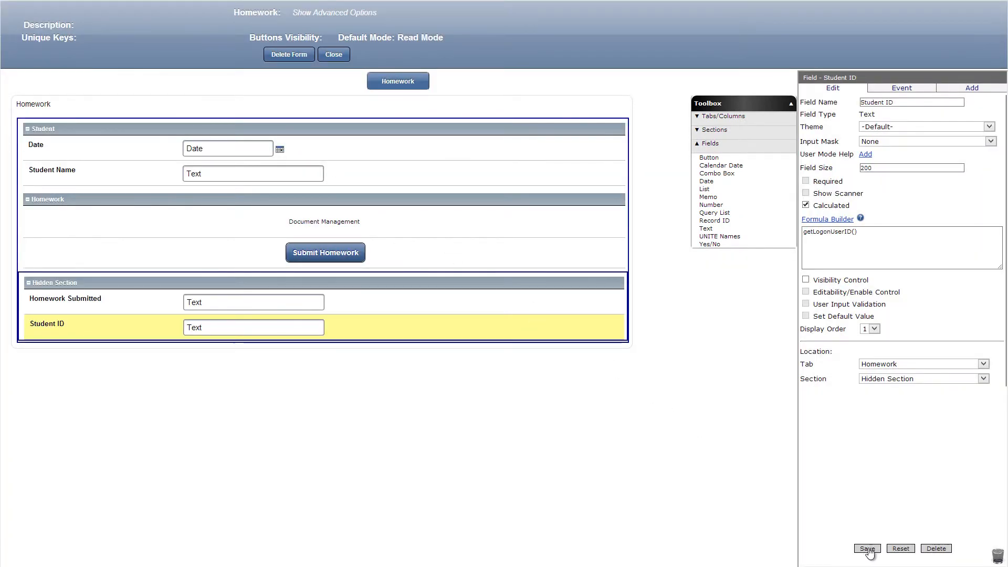
Add a UNITE Names field named Professors to Hidden Section and assign the professor's contact as its specific name, searching last names by "s".
drag(719, 236, 525, 352)
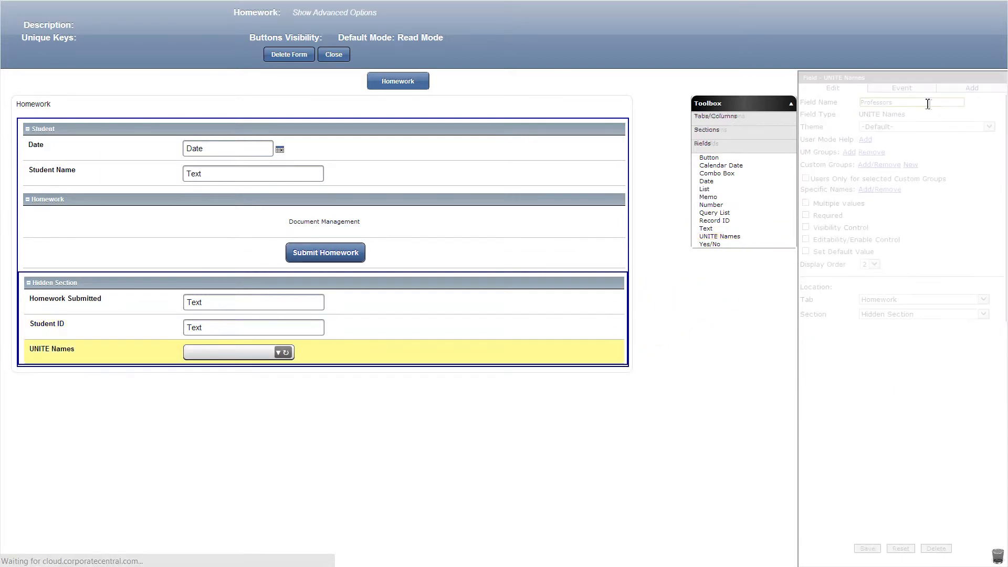
click(864, 190)
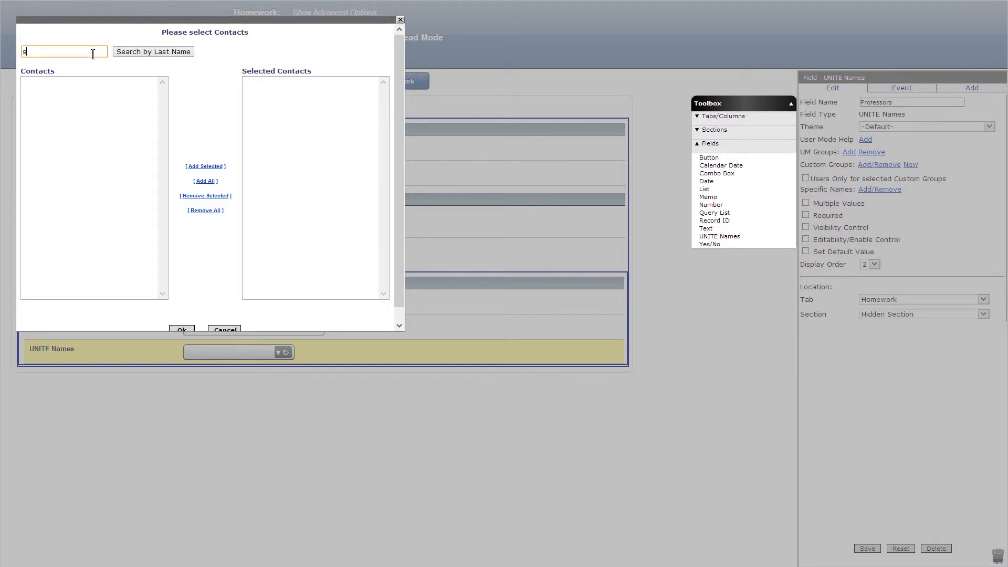
text(s)
click(116, 54)
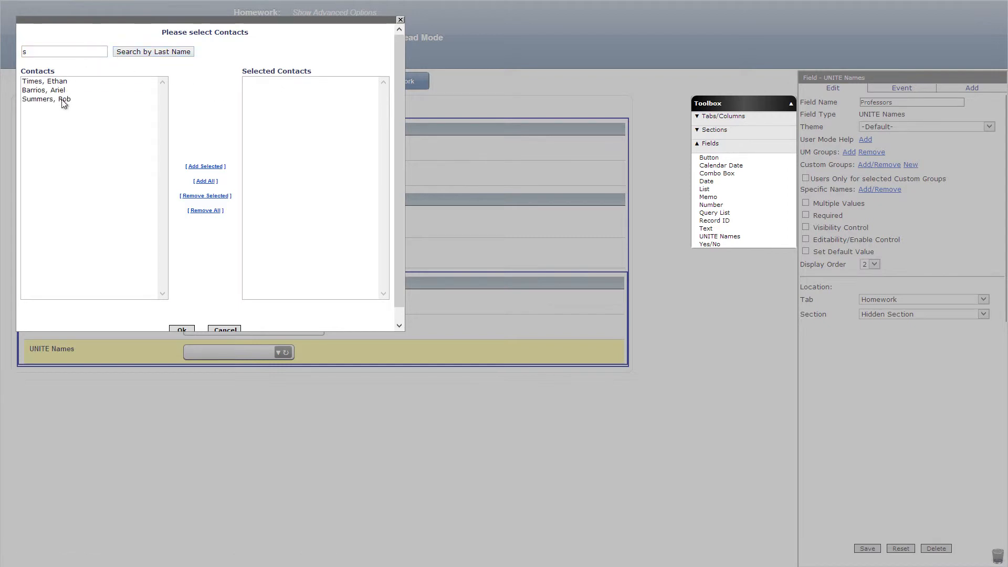
click(64, 100)
click(204, 167)
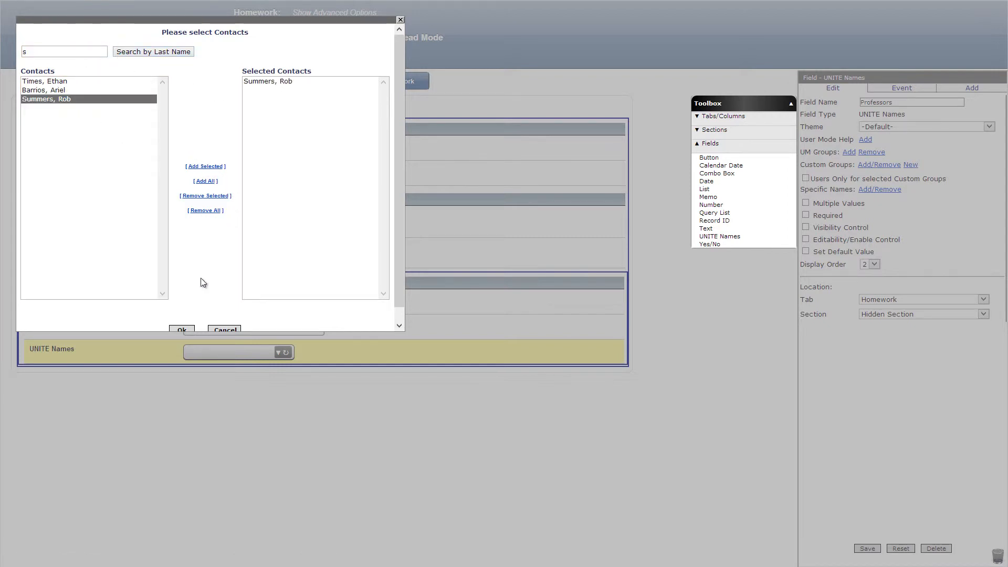
click(182, 329)
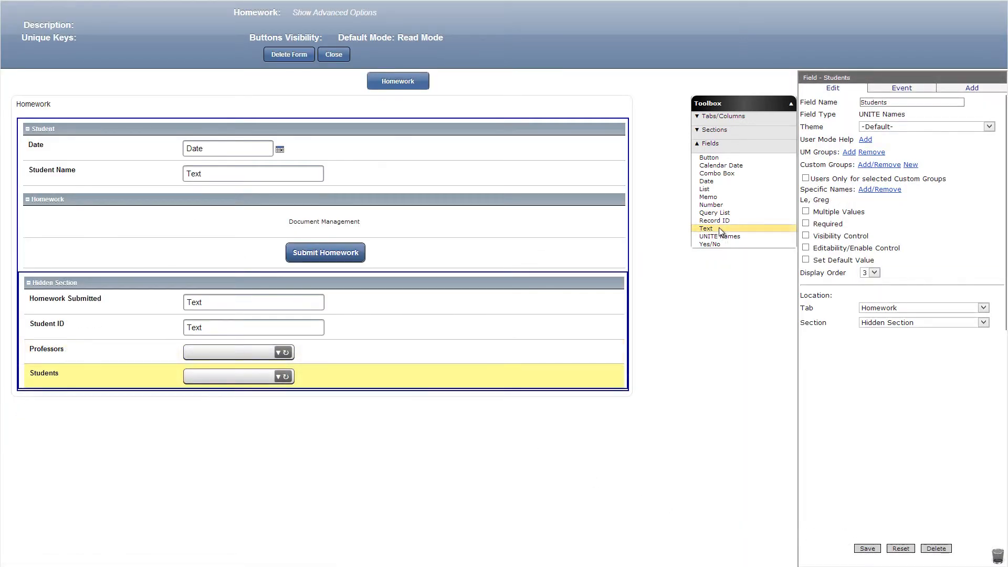
Add a calculated text field named Class to Hidden Section with the formula ~([Online University].[Class].[Class]) and save it.
drag(720, 231, 515, 399)
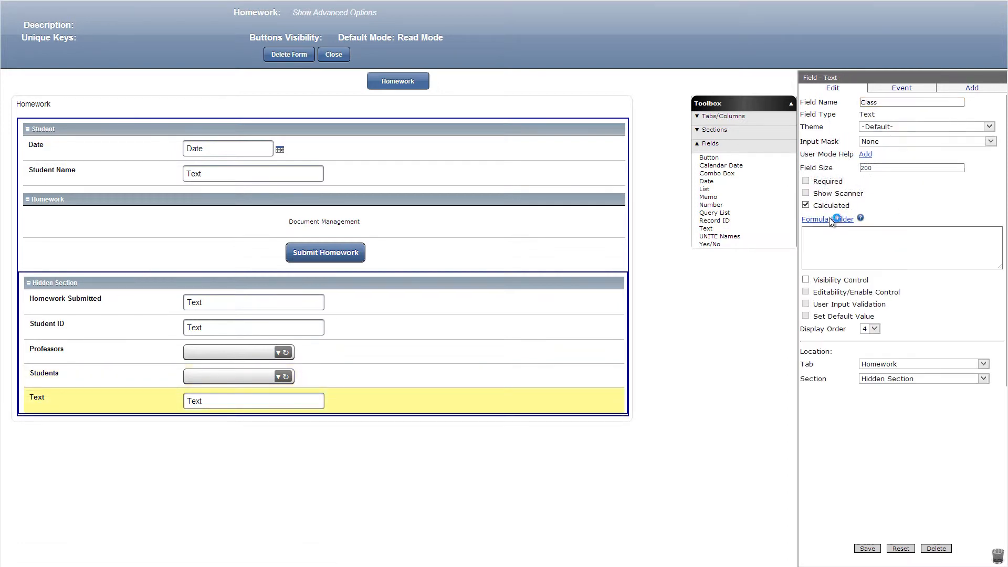
click(832, 219)
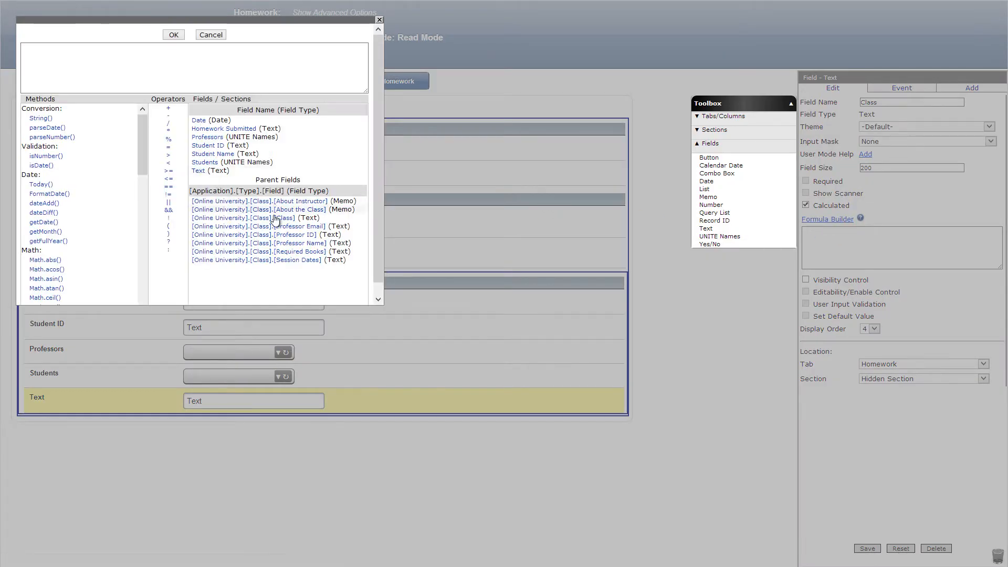
click(278, 218)
click(173, 35)
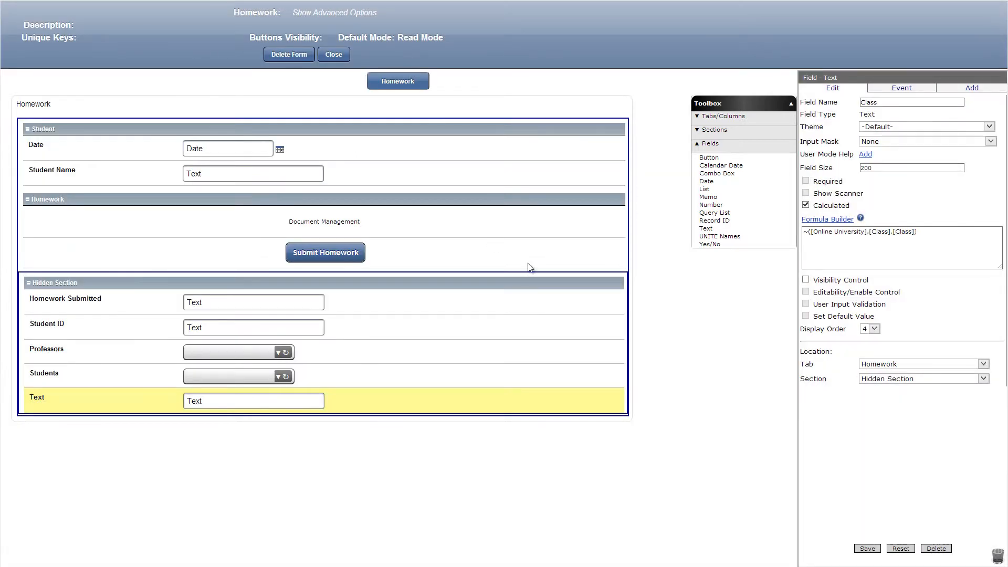
click(867, 549)
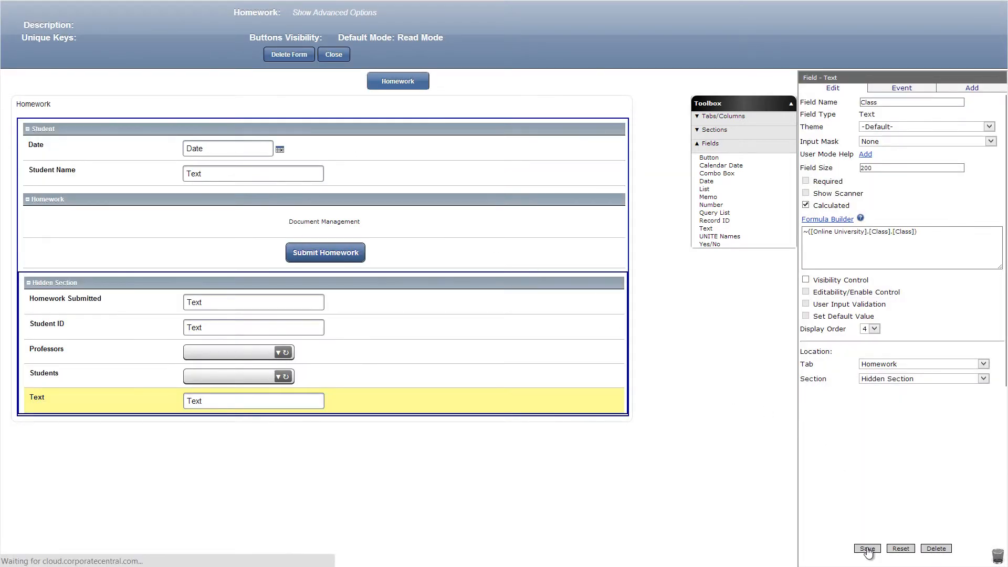
Add an OnClick event with the Save Record action to the Submit Homework button.
click(463, 266)
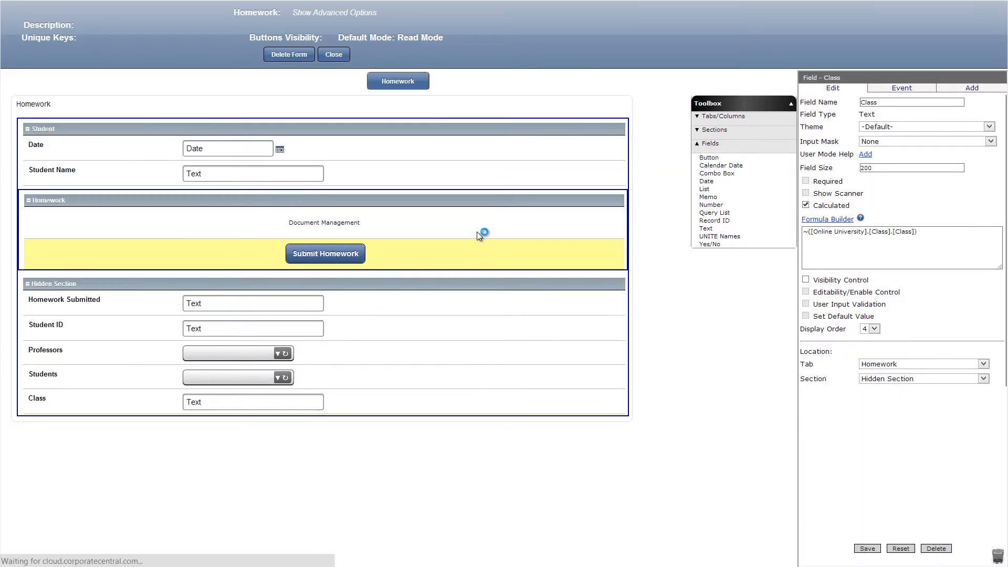
click(915, 92)
click(918, 110)
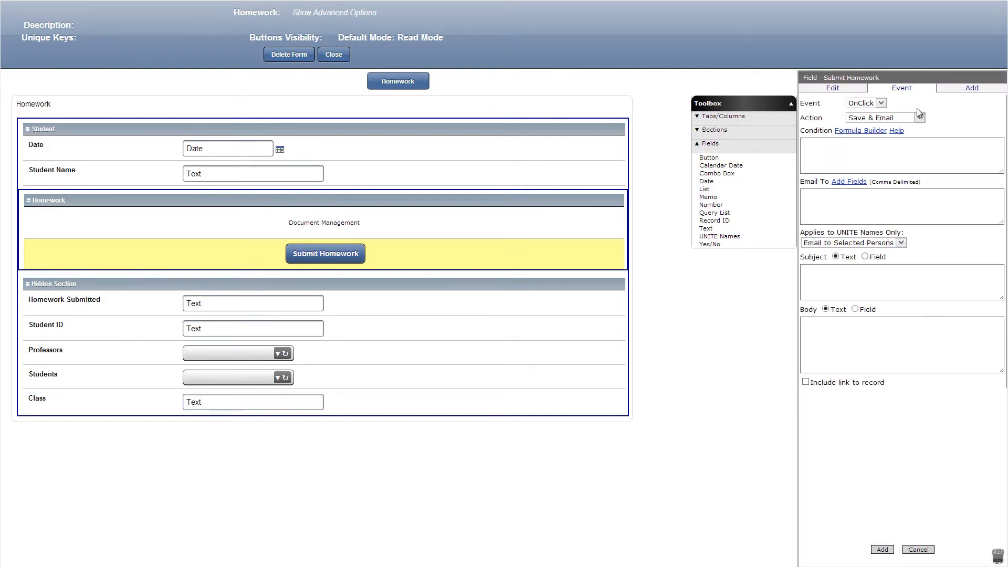
click(919, 117)
click(884, 148)
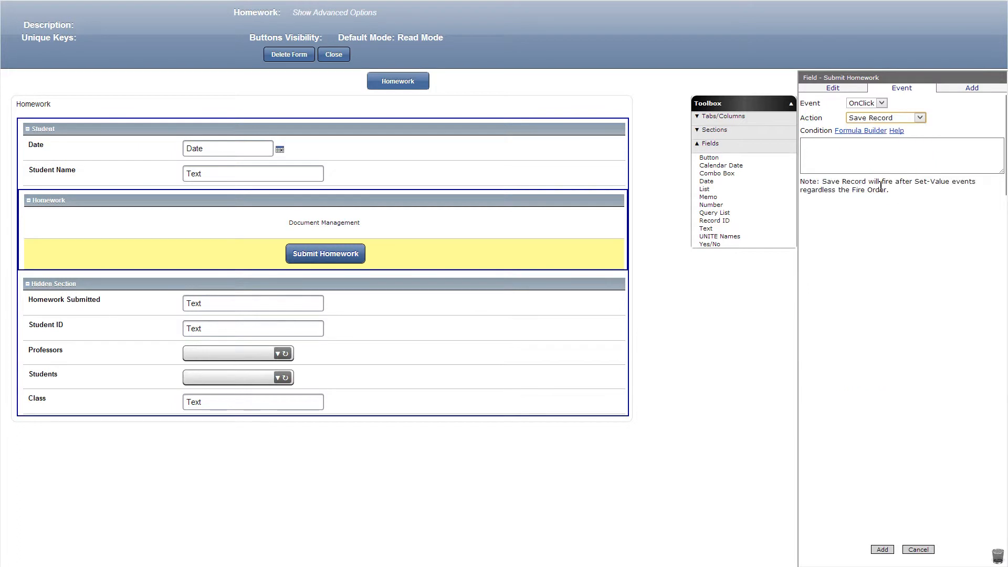
click(881, 549)
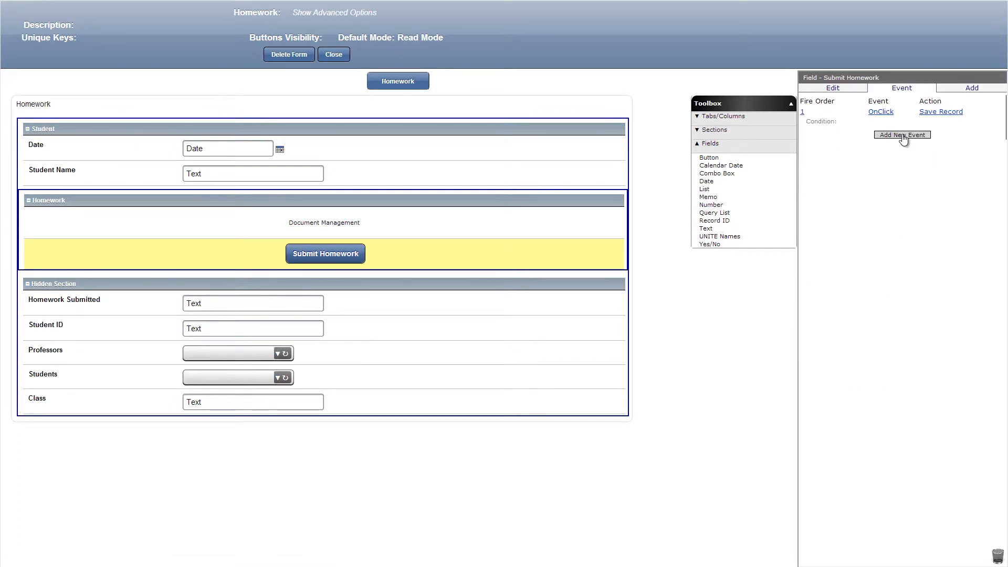
Add an OnClick event to the Submit Homework button that sets the Homework Submitted field to 'Yes'.
click(903, 136)
click(920, 118)
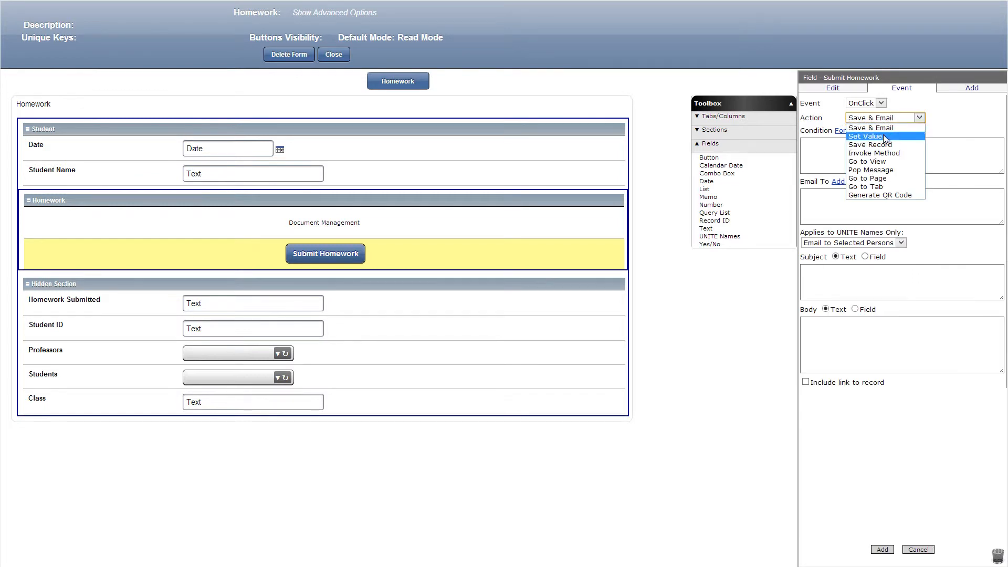
click(885, 137)
click(867, 193)
click(856, 220)
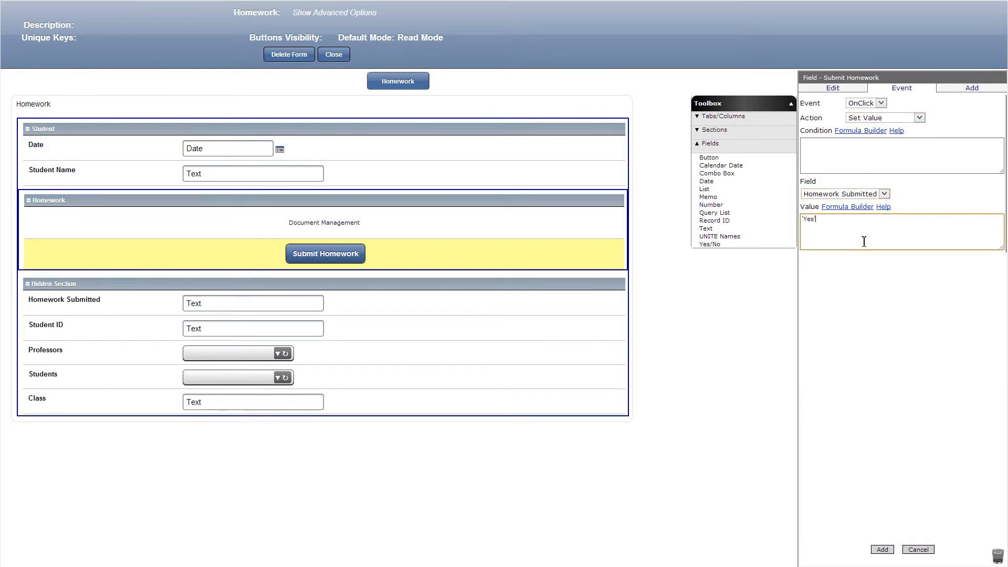
text('Yes')
click(882, 550)
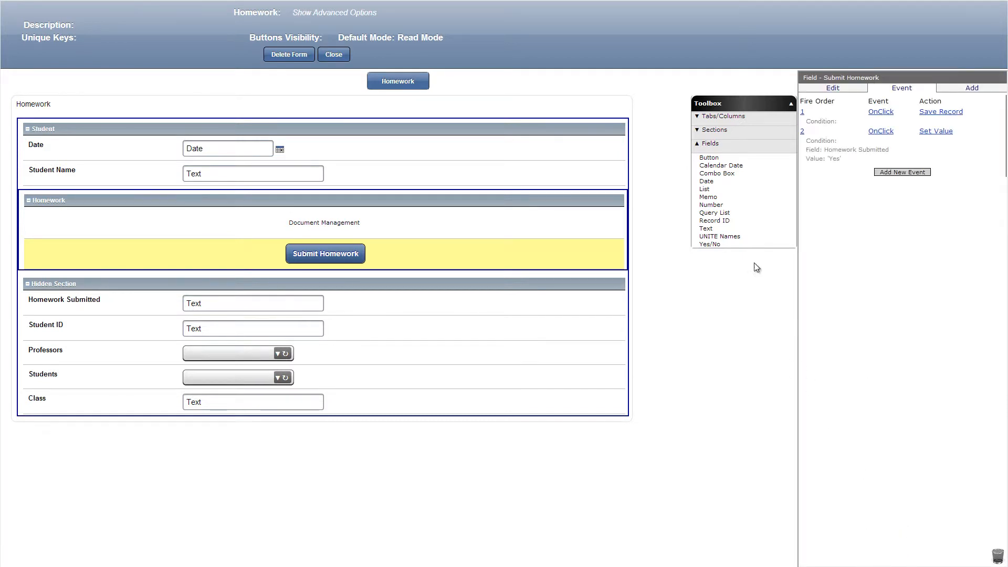
Add a combo box named Homework Name to the Homework section, listing the Assignment form's Assignment and Class fields, filtered by Class = Class.
drag(717, 173, 568, 218)
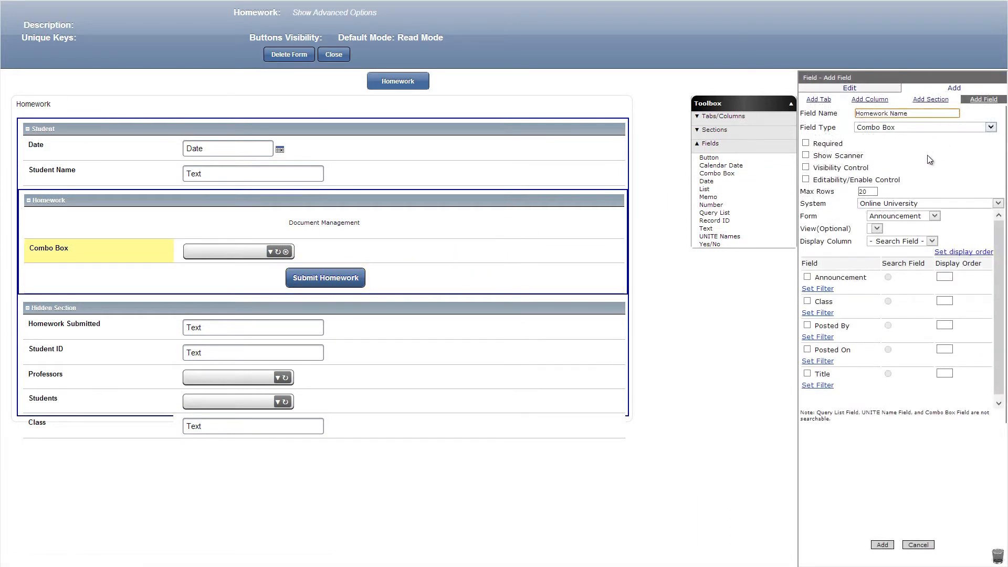
click(891, 218)
click(894, 234)
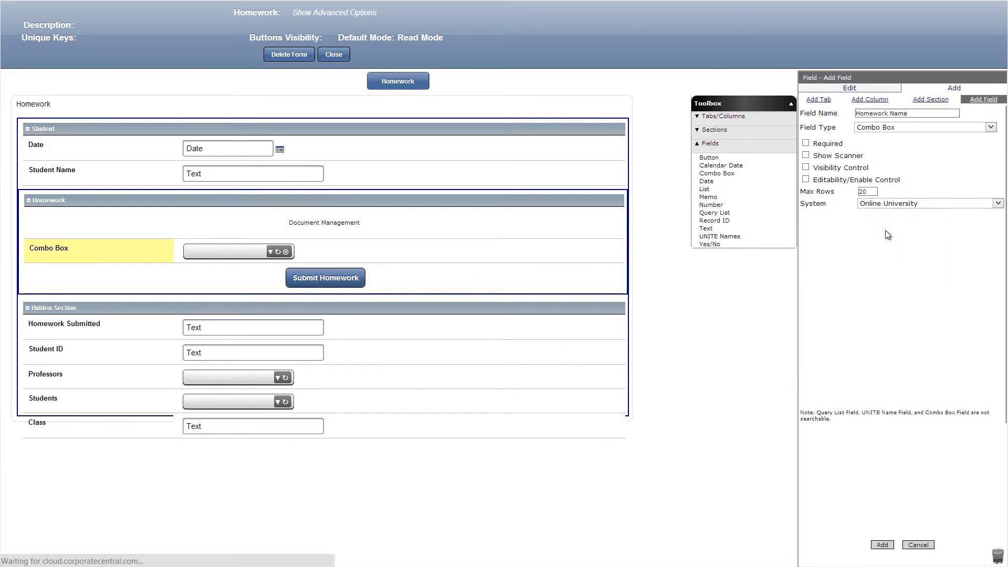
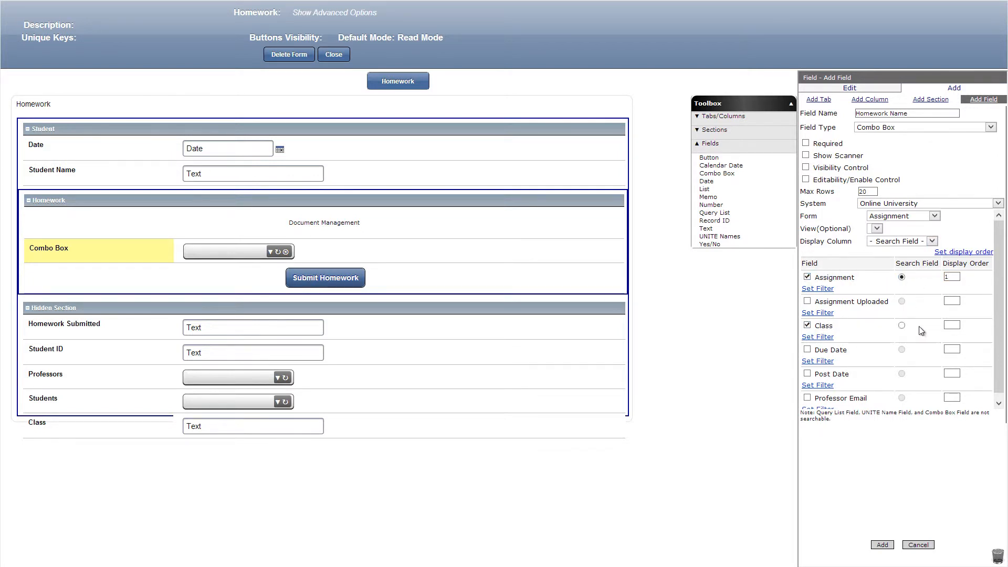
click(818, 337)
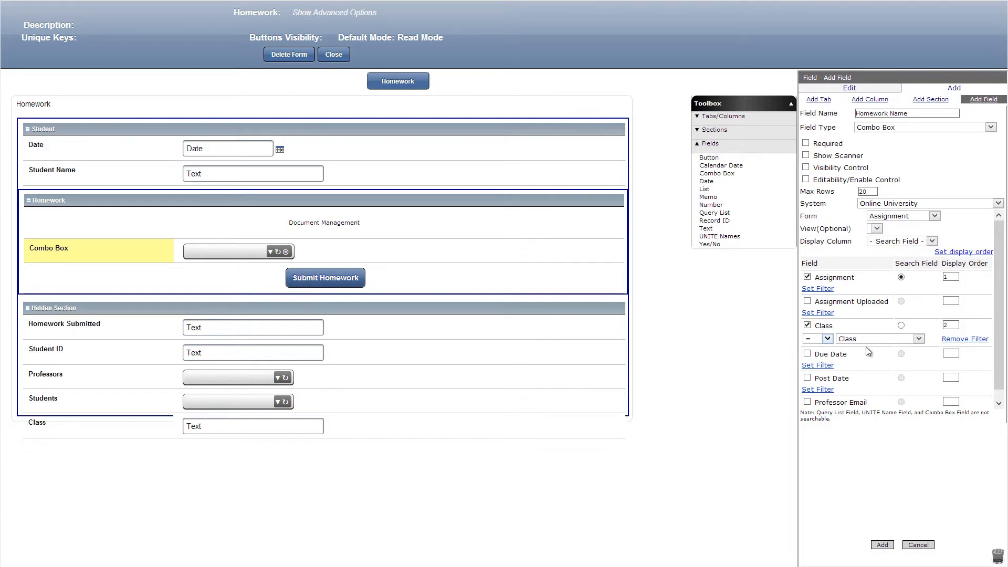
click(881, 545)
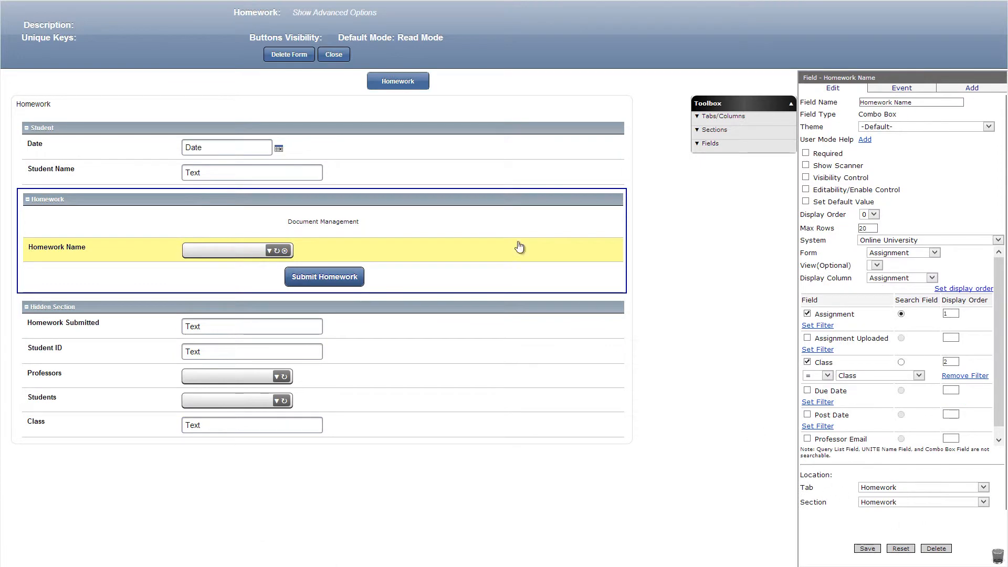
Hide the form's Edit, Delete, Save and New buttons with visibility formula false, and close the Homework form.
click(320, 12)
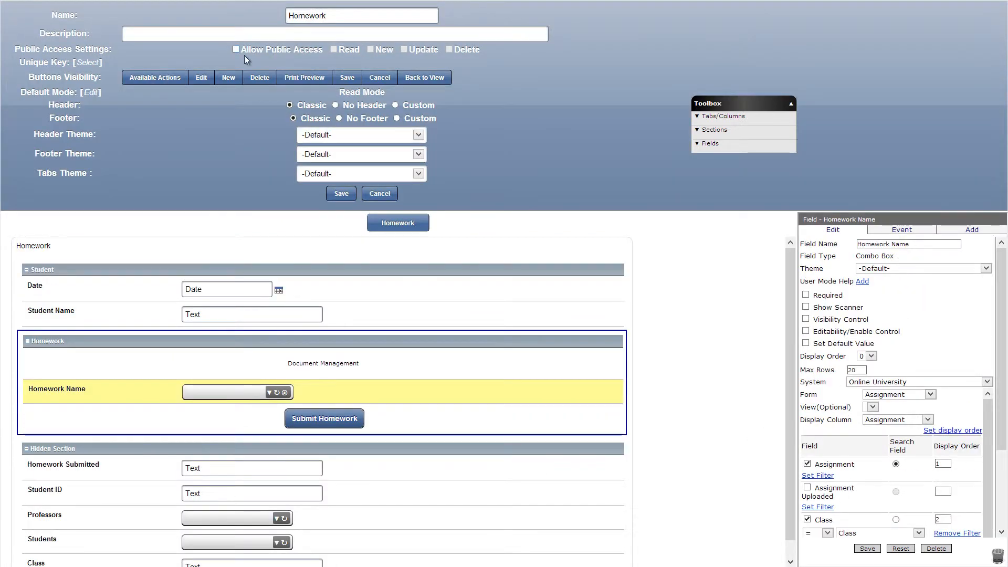
click(202, 83)
click(807, 236)
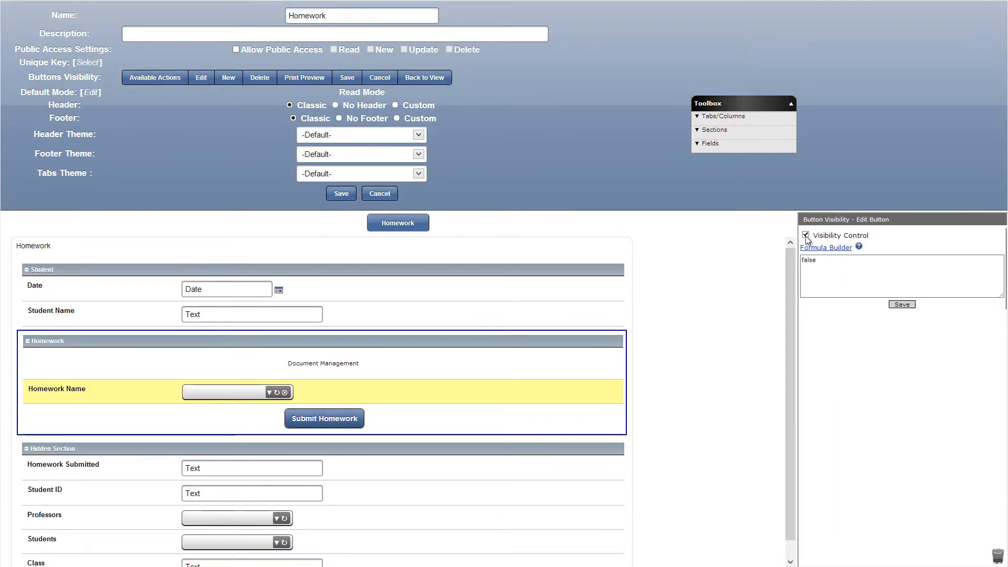
click(901, 304)
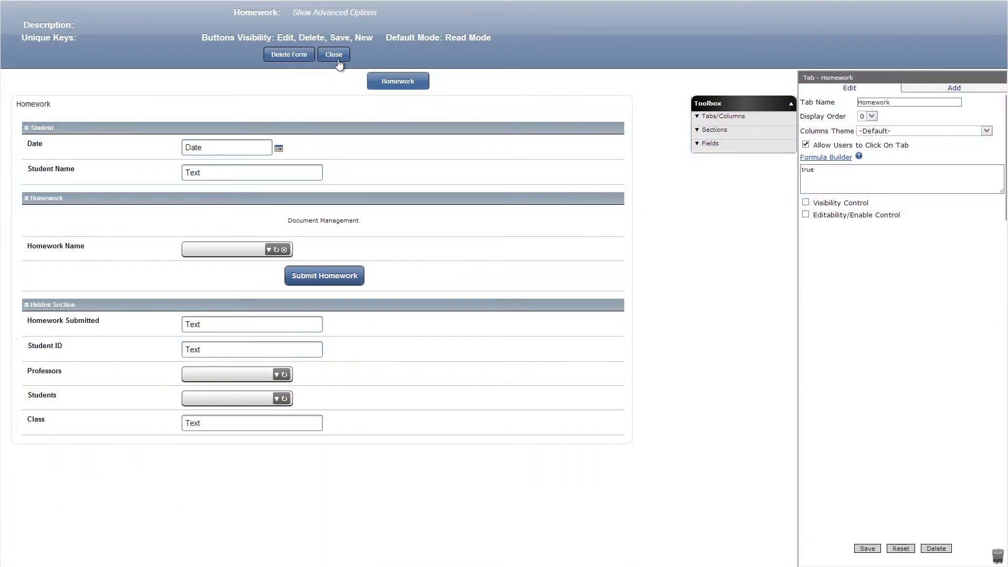
click(336, 59)
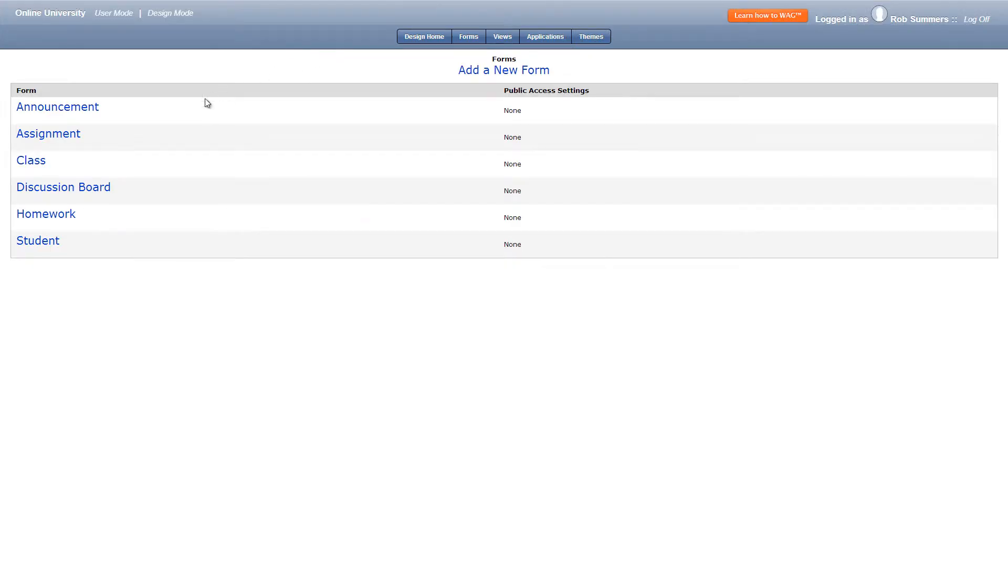
Open the Student form for editing and set its Student column's width to 50%.
click(42, 244)
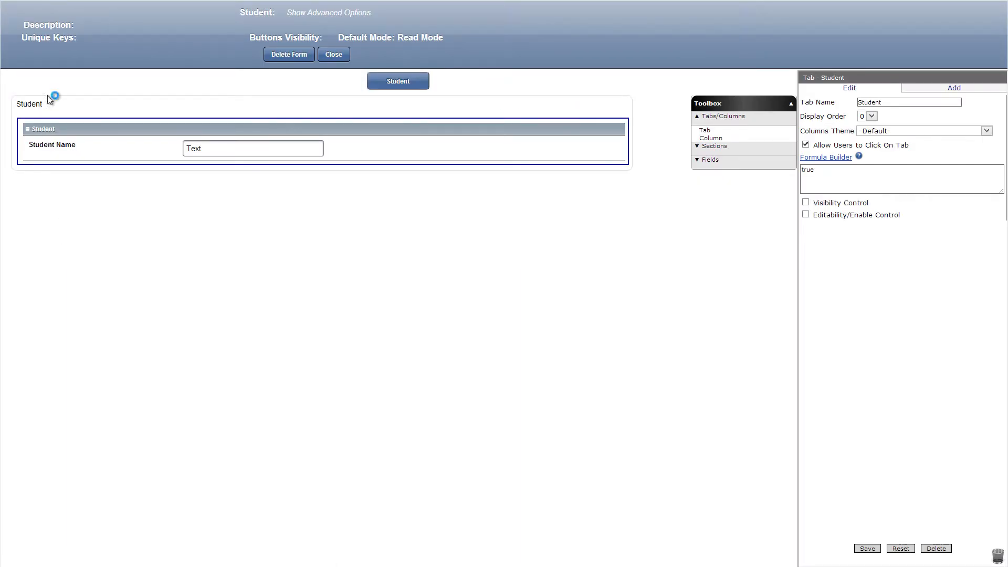
click(47, 96)
click(859, 116)
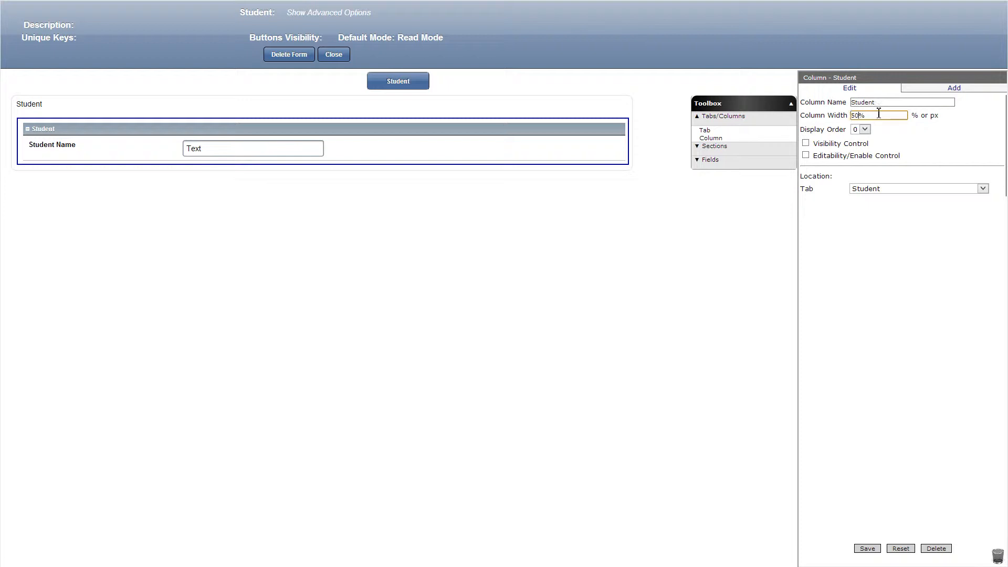
click(871, 548)
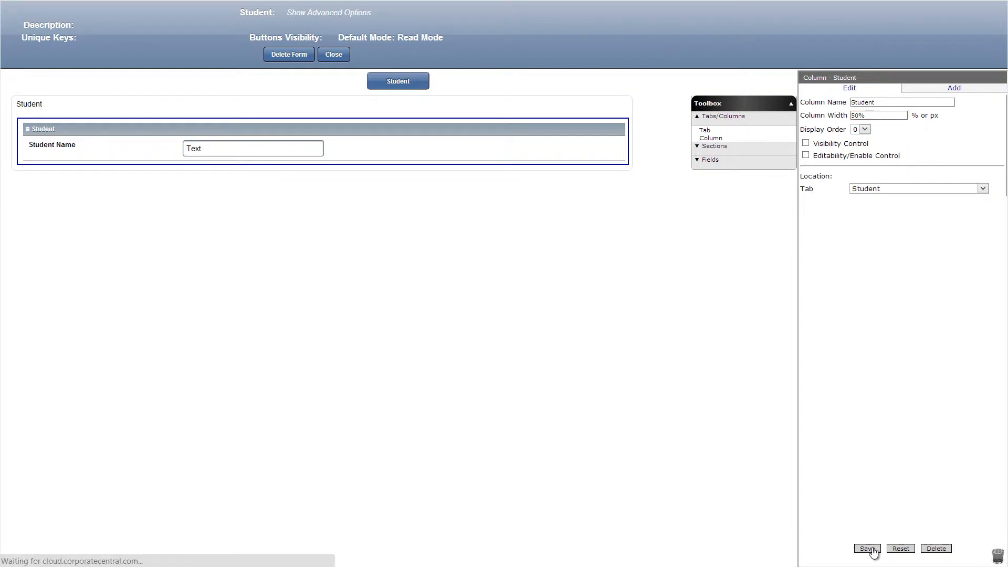
Add a 50% wide column named Hidden with visibility formula false, and place a standard section named Hidden Section in it.
drag(701, 142, 317, 144)
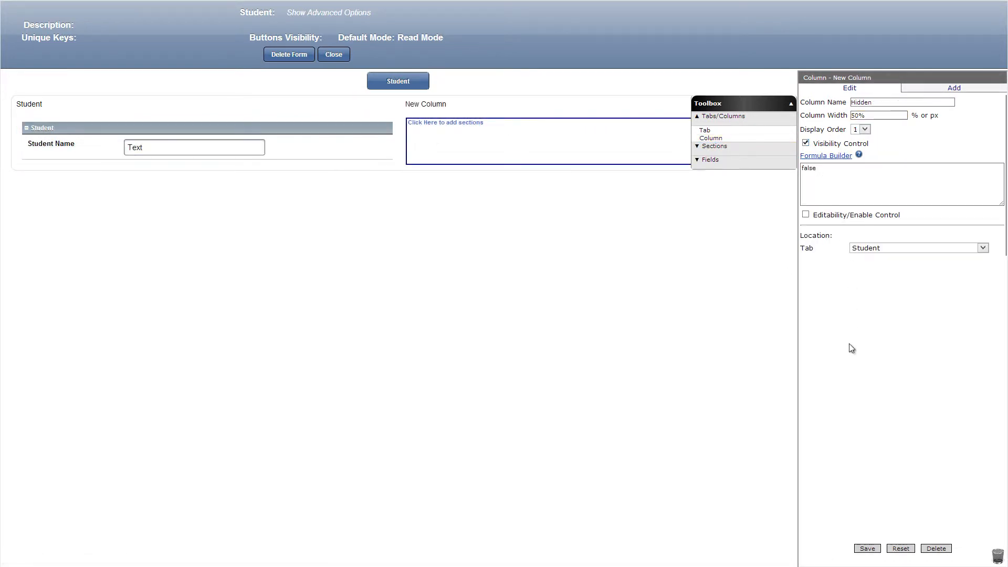
click(866, 550)
click(714, 146)
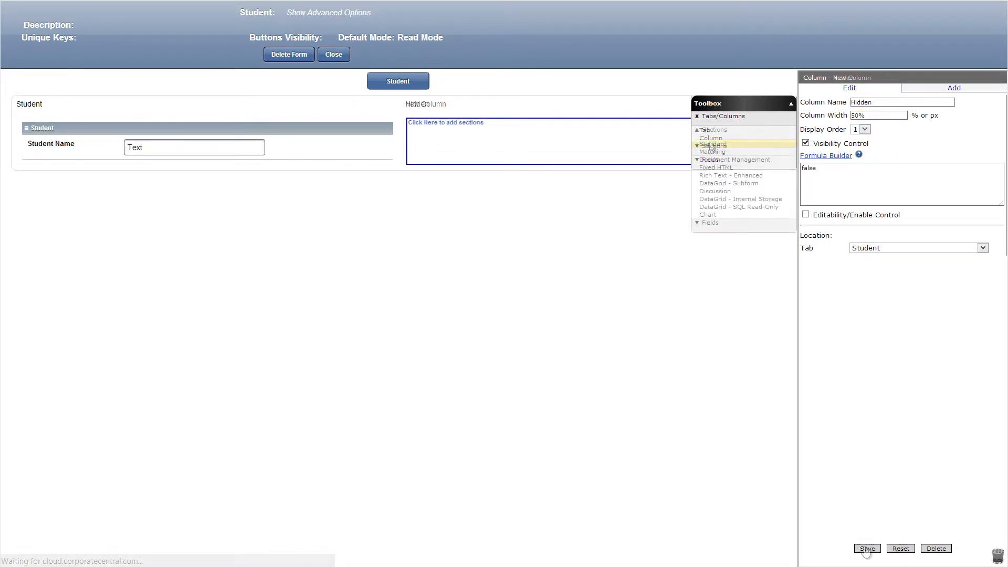
drag(712, 144, 581, 153)
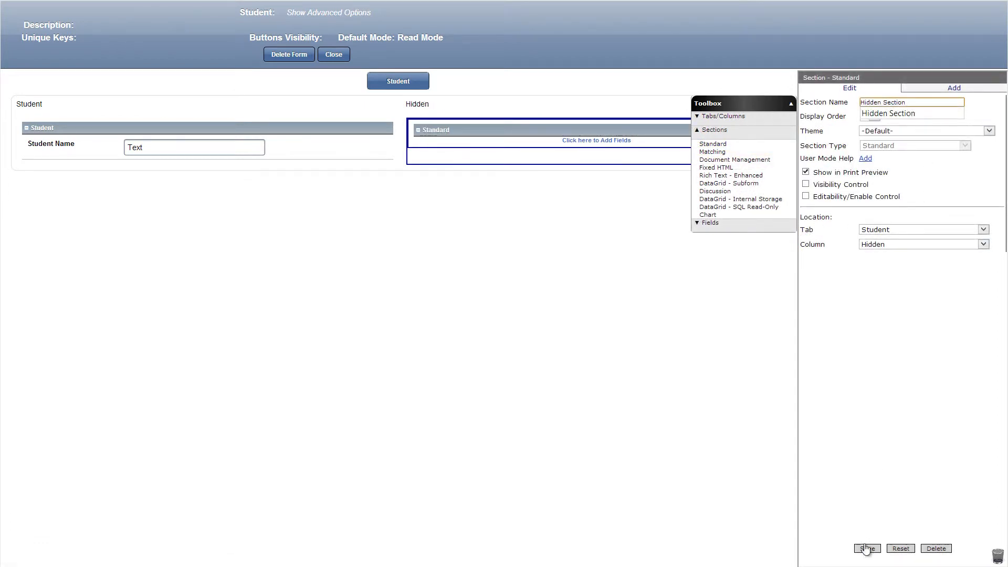
click(866, 549)
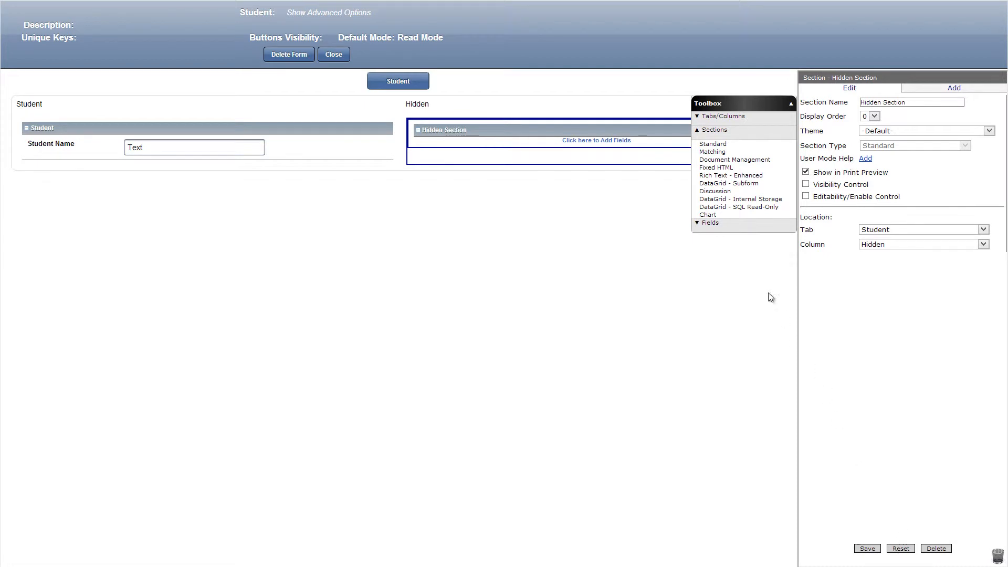
Add a text field named Professor Email to Hidden Section, with the Class form's Professor Email parent field as default value.
click(723, 223)
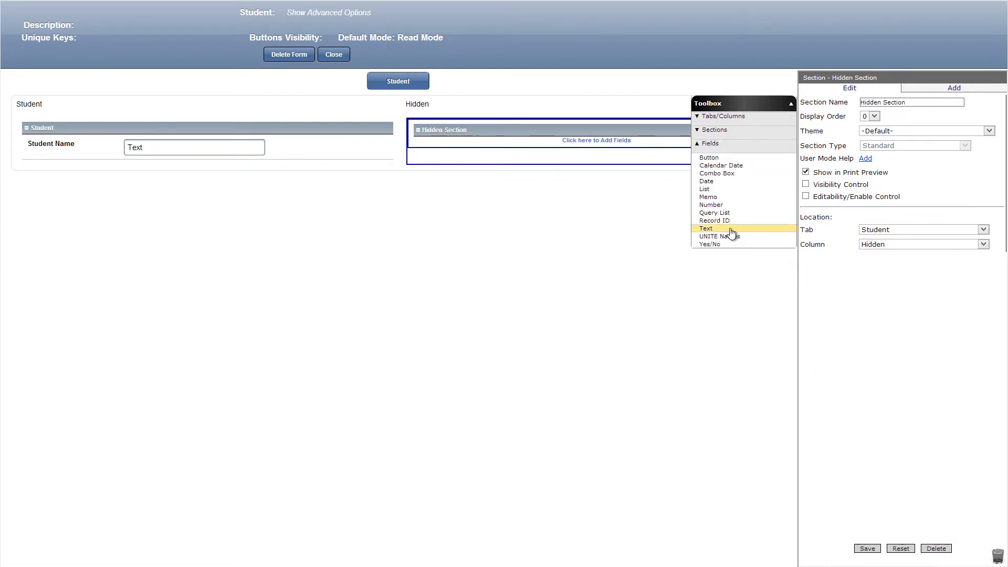
drag(726, 229, 619, 146)
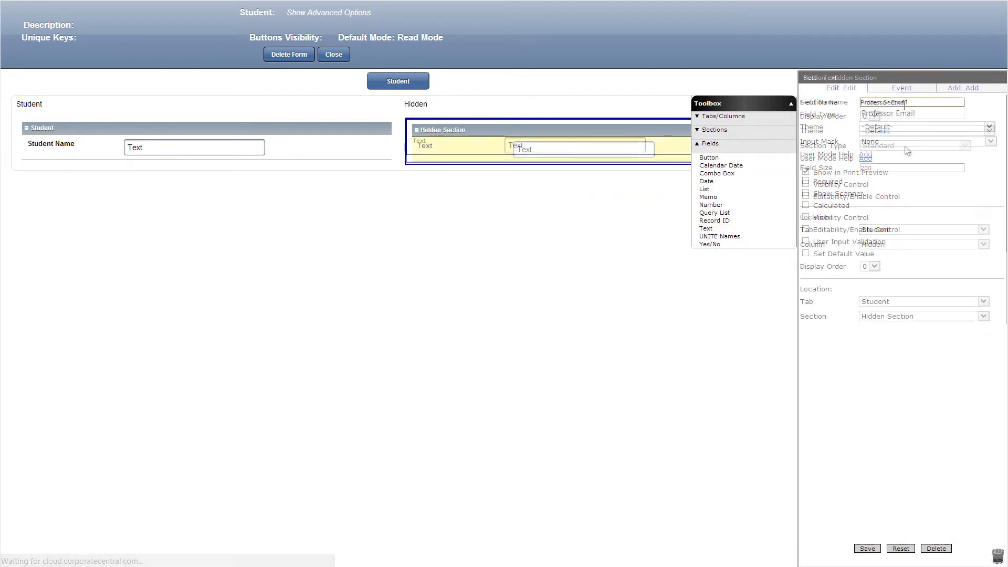
click(808, 254)
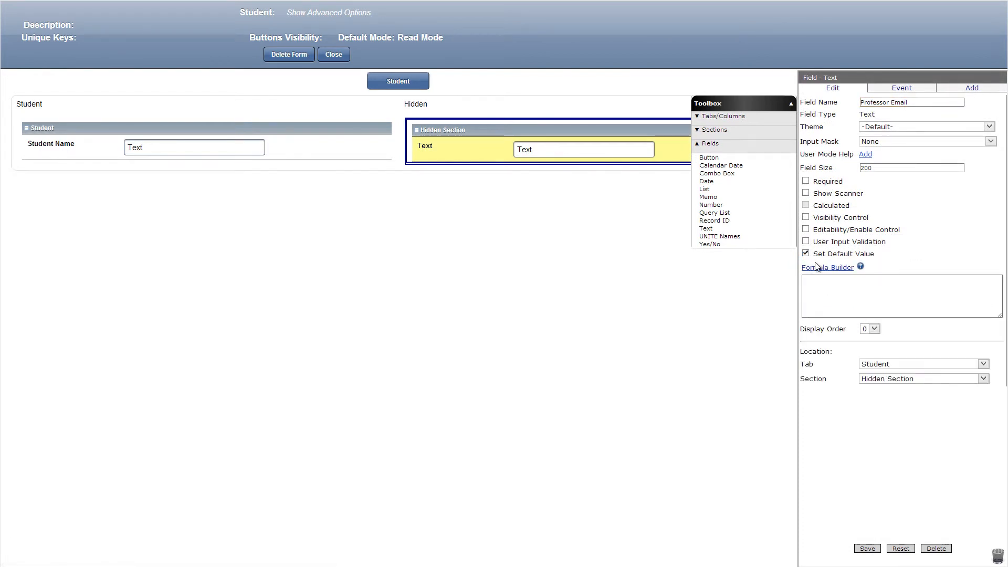
click(822, 269)
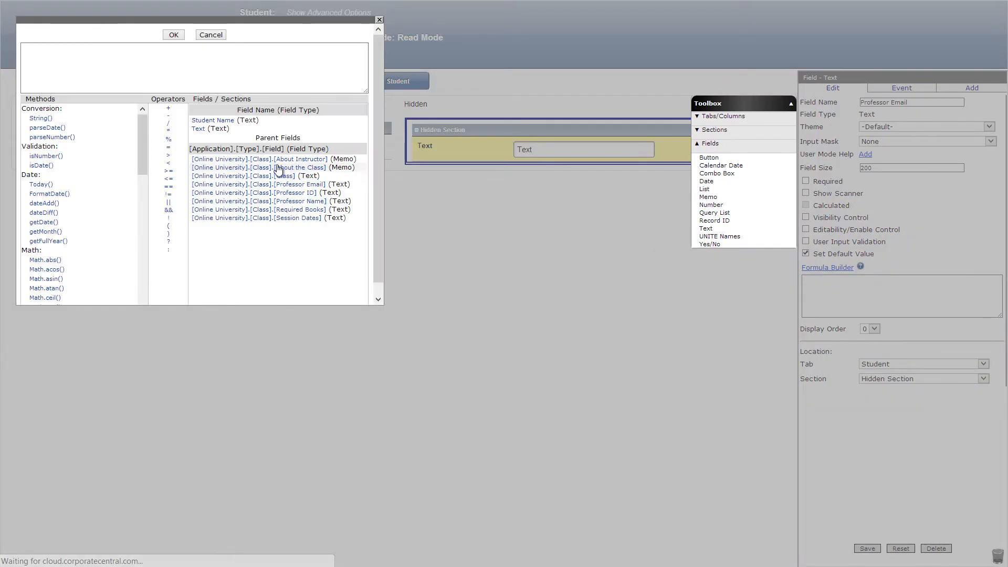
click(269, 184)
click(173, 35)
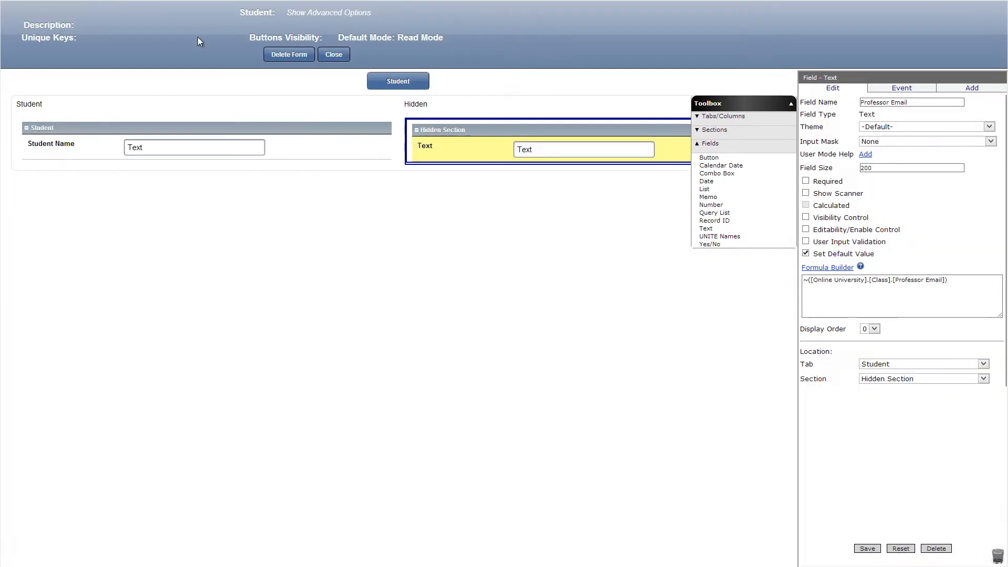
click(866, 548)
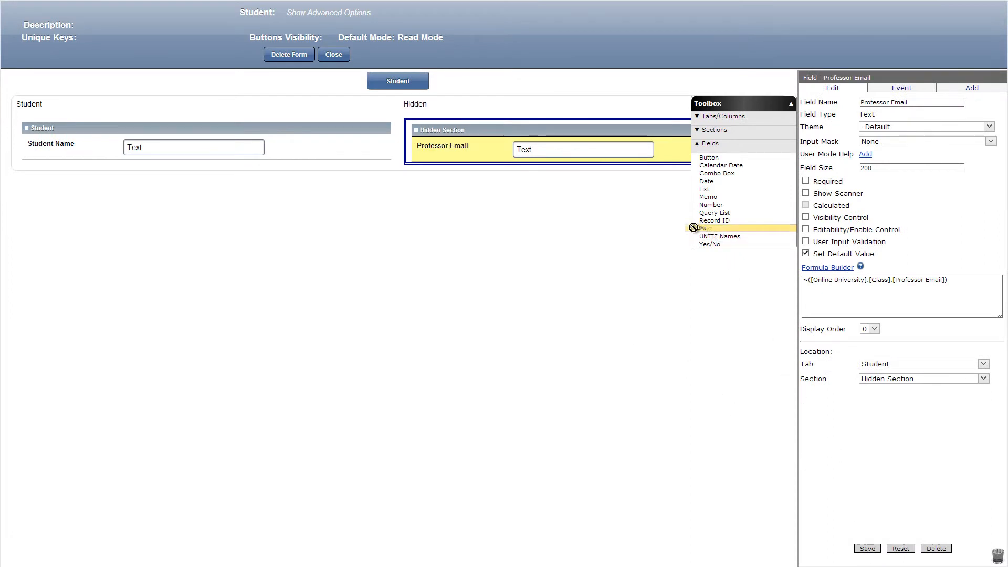
Add a text field named Student ID to Hidden Section, with editability formula false and default value getLogonUserID().
drag(706, 228, 630, 172)
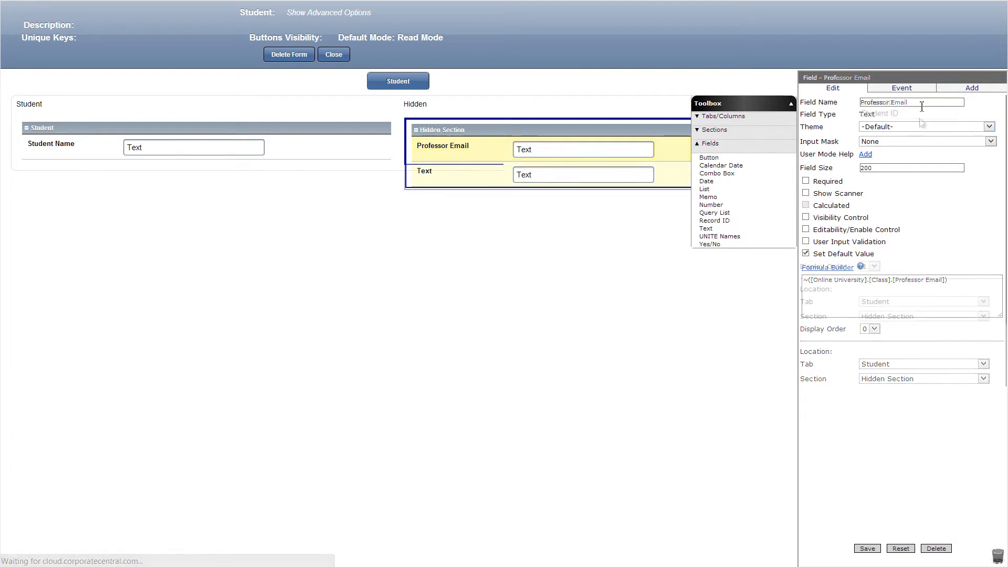
click(806, 229)
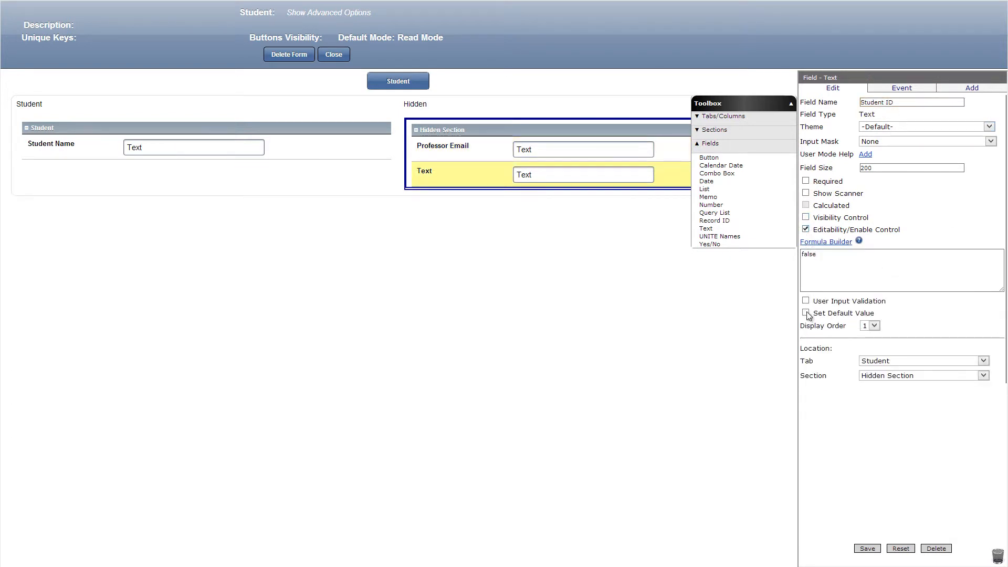
click(806, 312)
click(817, 330)
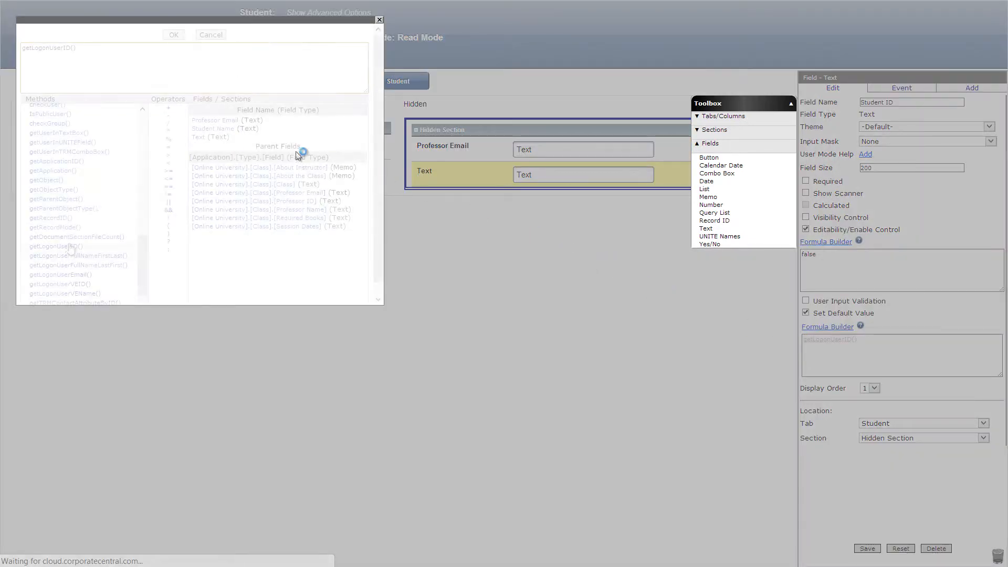
click(173, 35)
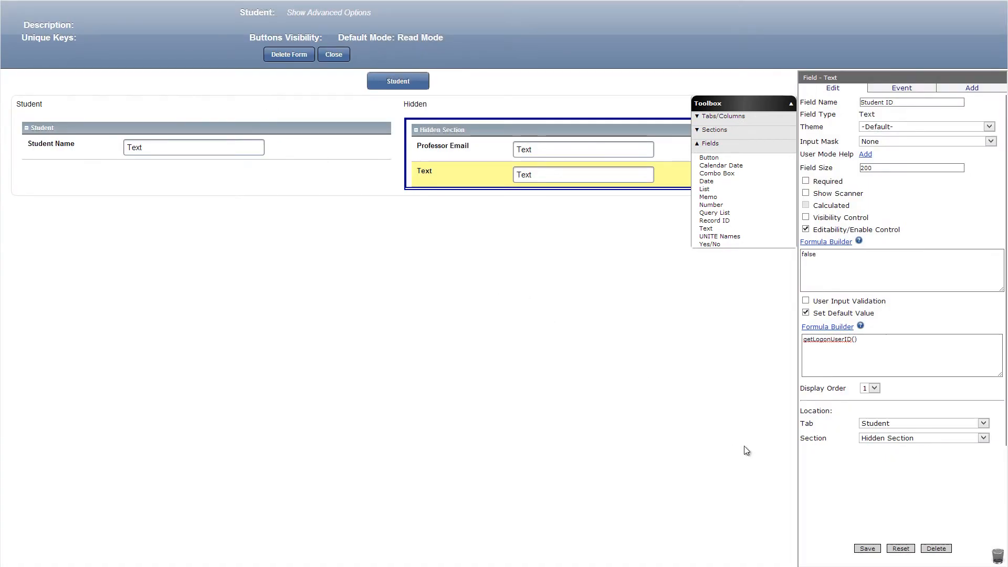
click(867, 549)
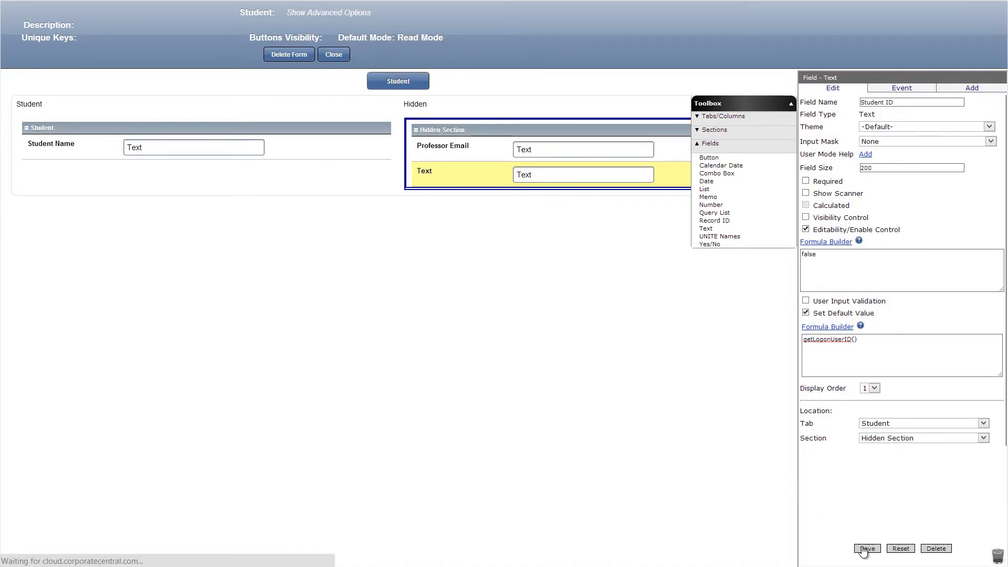
Add a text field named Student Email to Hidden Section, with editability formula false and default value getLogonUserEmail().
drag(705, 228, 648, 191)
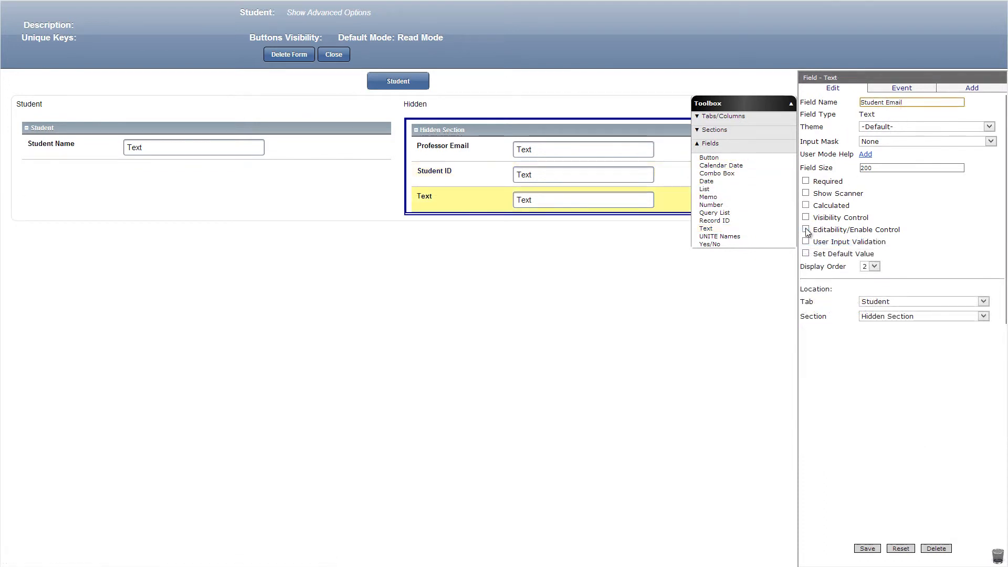
click(806, 230)
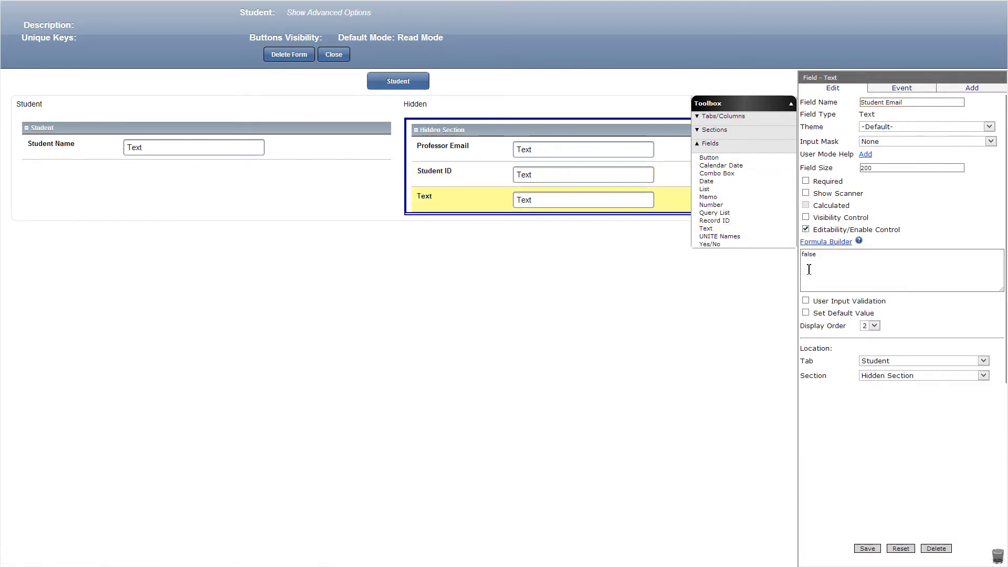
click(806, 313)
click(824, 327)
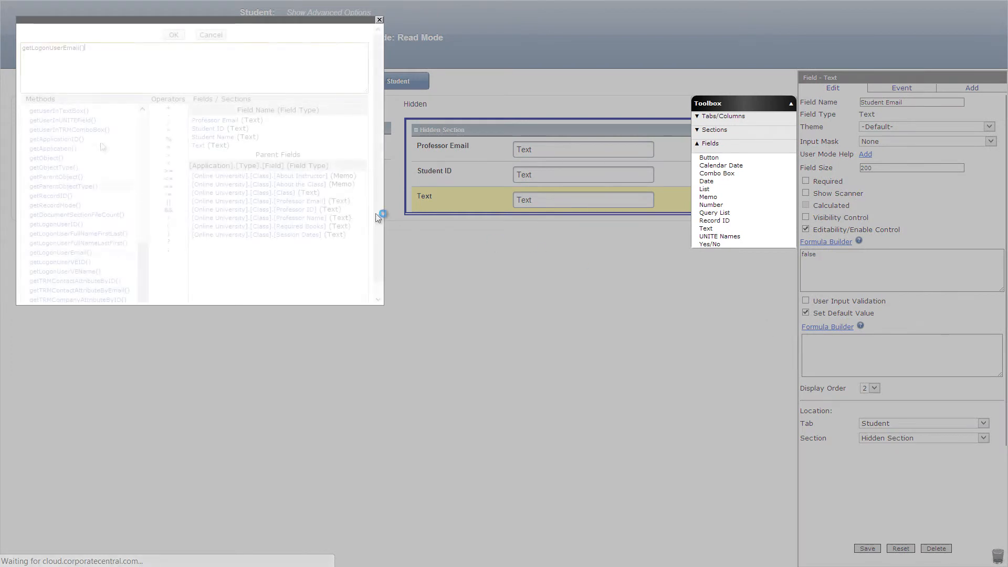
click(173, 35)
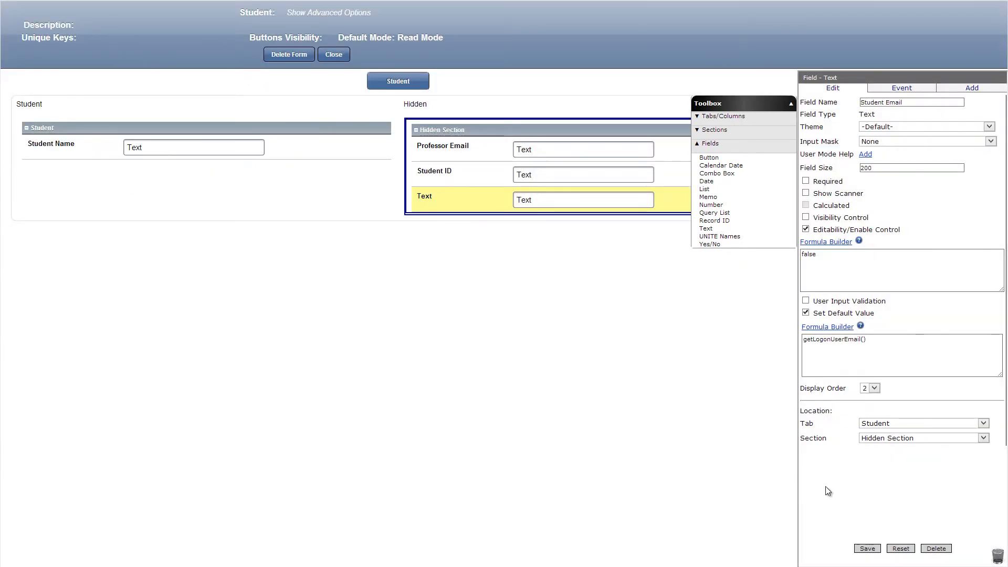
click(867, 549)
Add to Hidden Section a text field named Enrolled and a UNITE Names field named Professors with the professor's contact as specific name.
drag(734, 229, 656, 213)
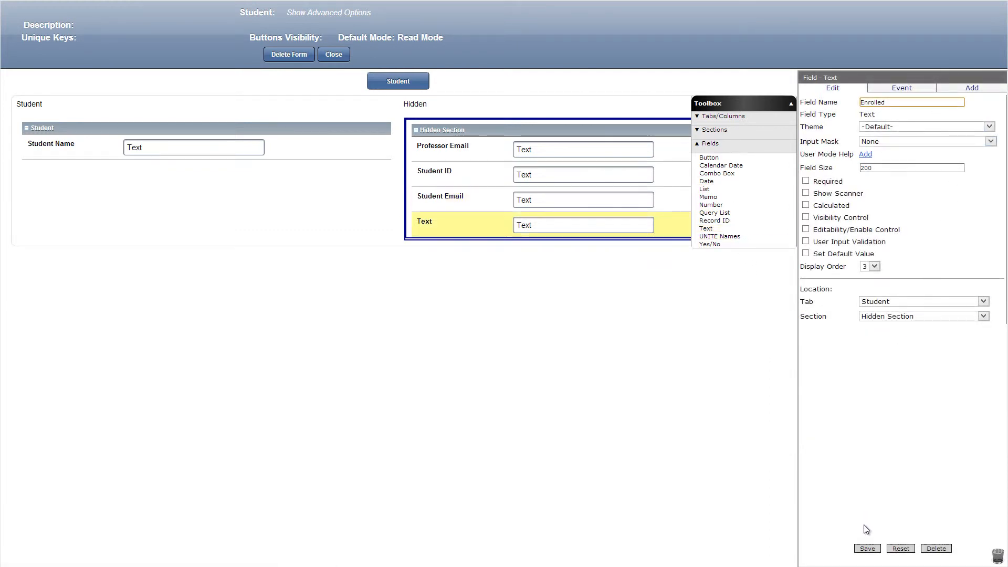
click(868, 549)
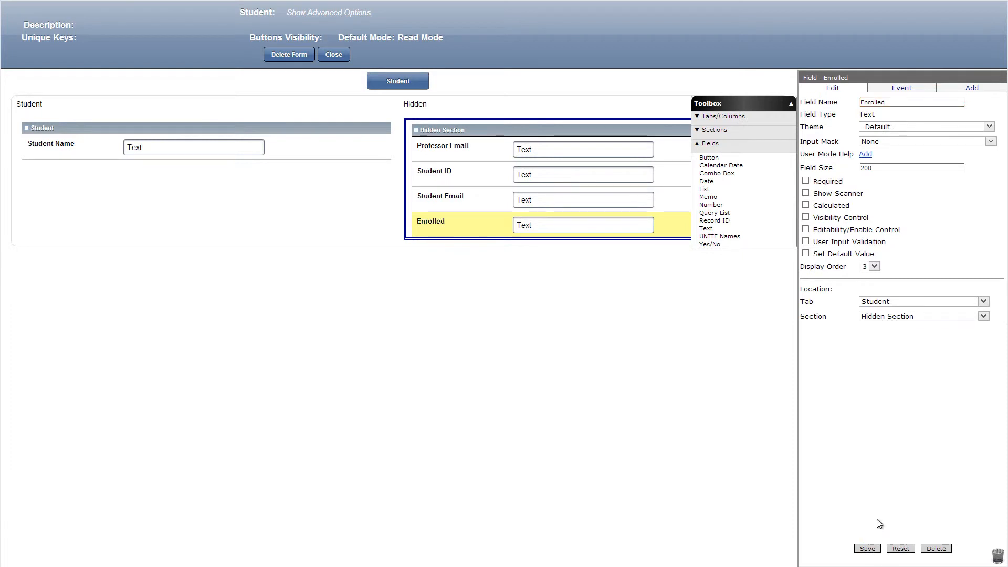
drag(718, 236, 636, 254)
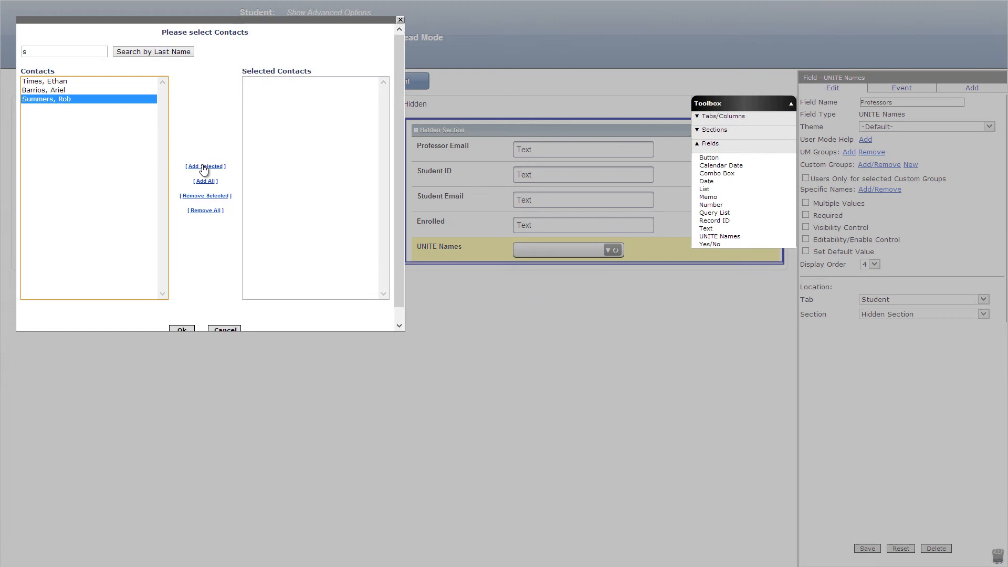
click(205, 166)
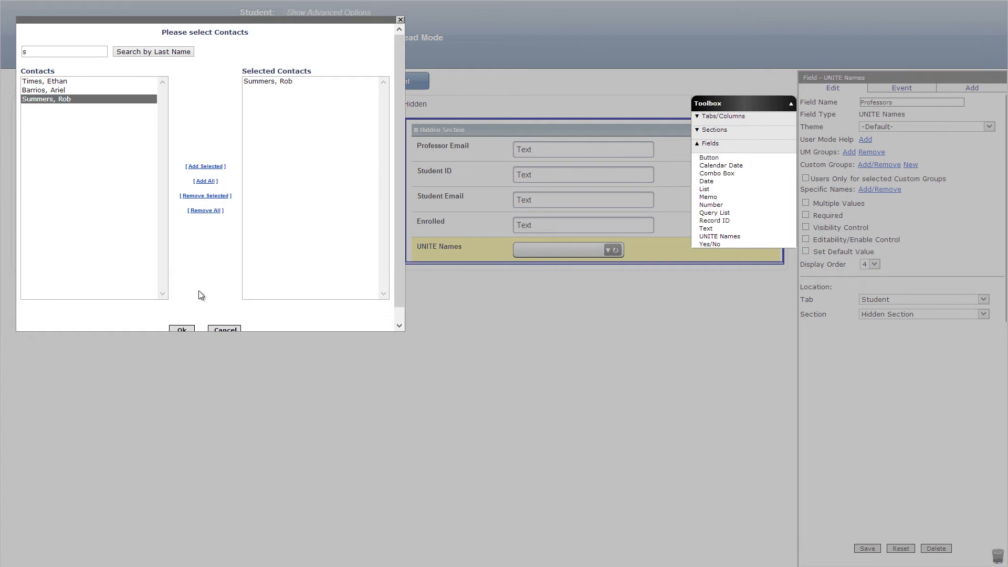
click(184, 331)
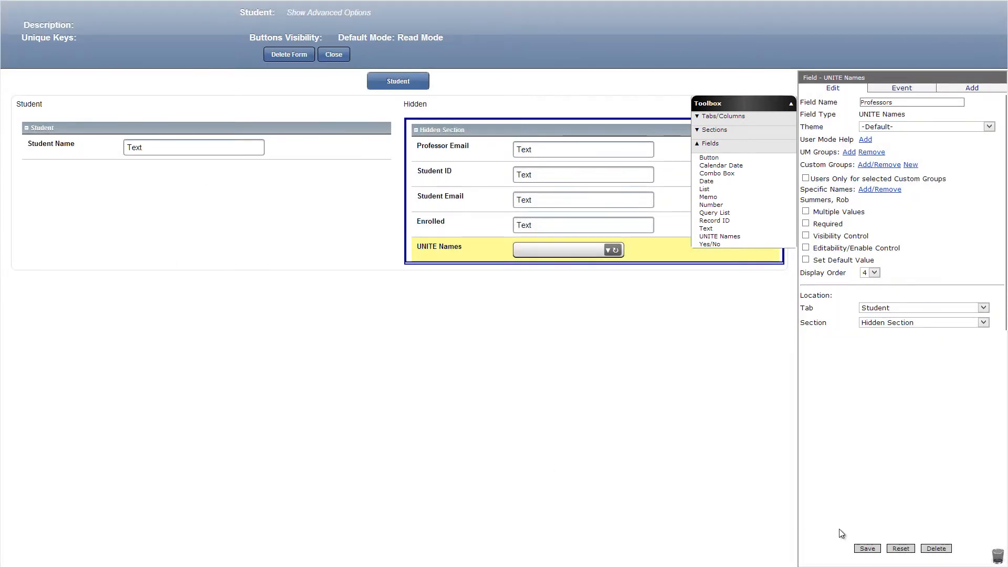
click(868, 550)
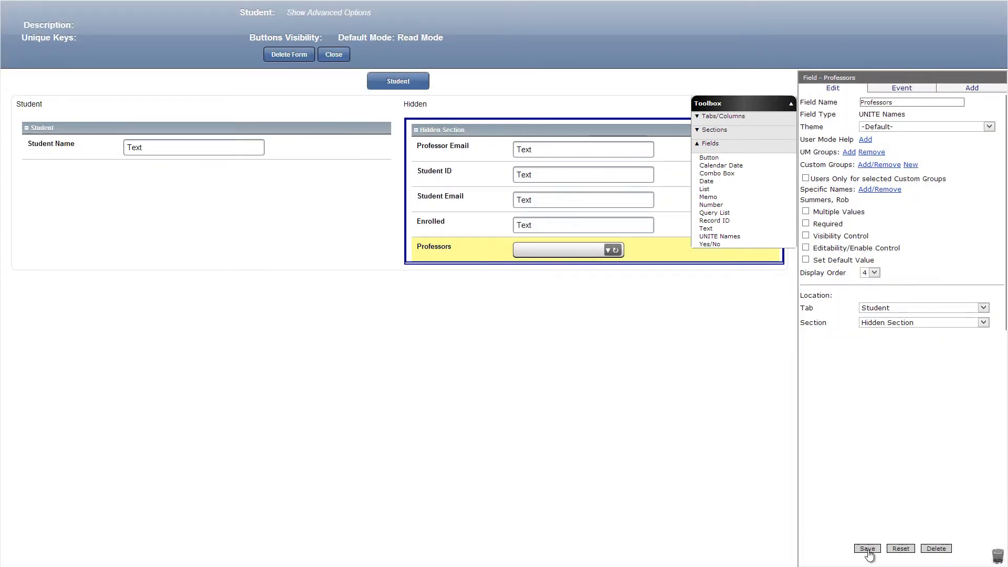
Add a DataGrid - Subform section named Class to the Hidden column, based on the Class form and showing its Class field.
click(724, 130)
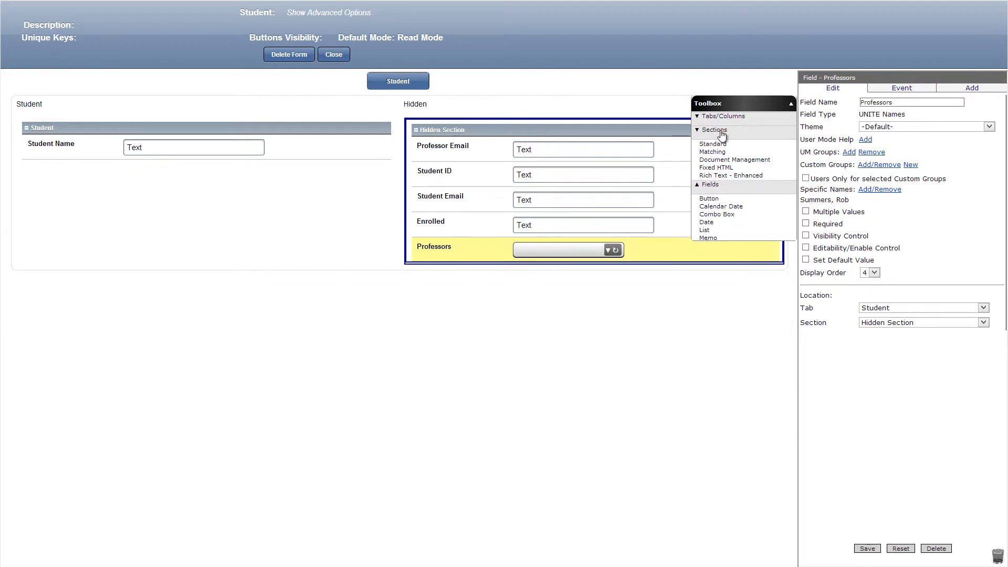
drag(728, 183, 672, 268)
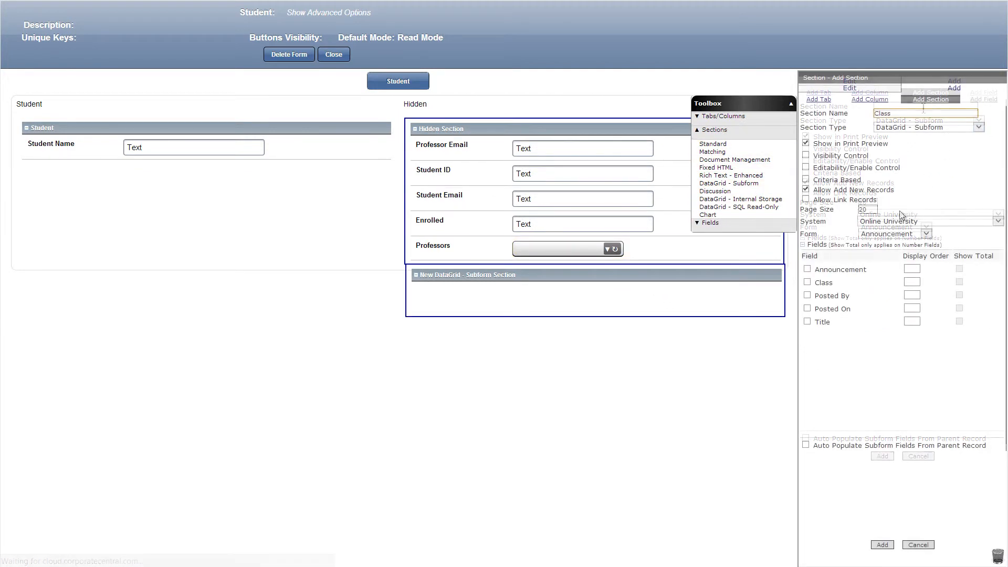
click(892, 234)
click(877, 260)
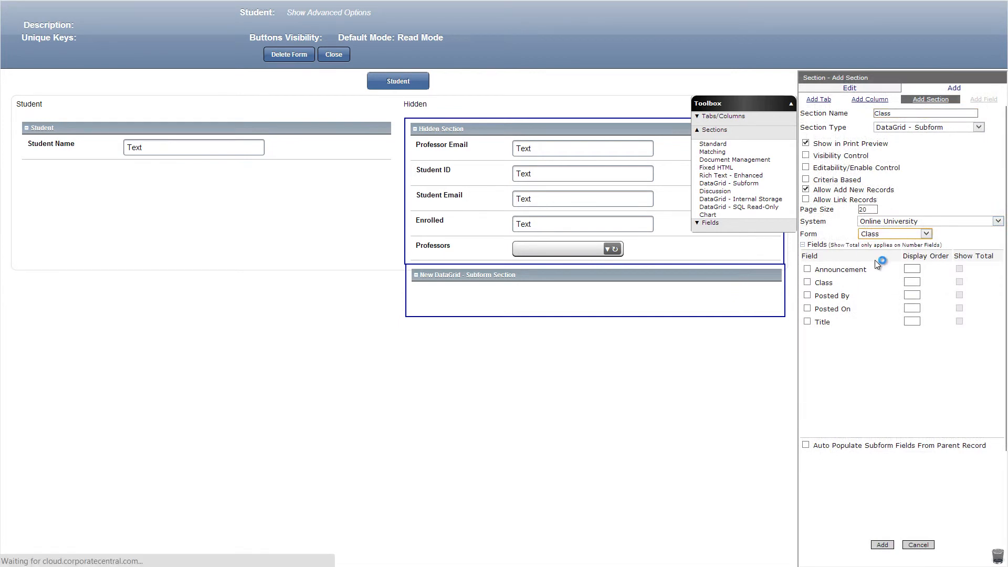
click(807, 296)
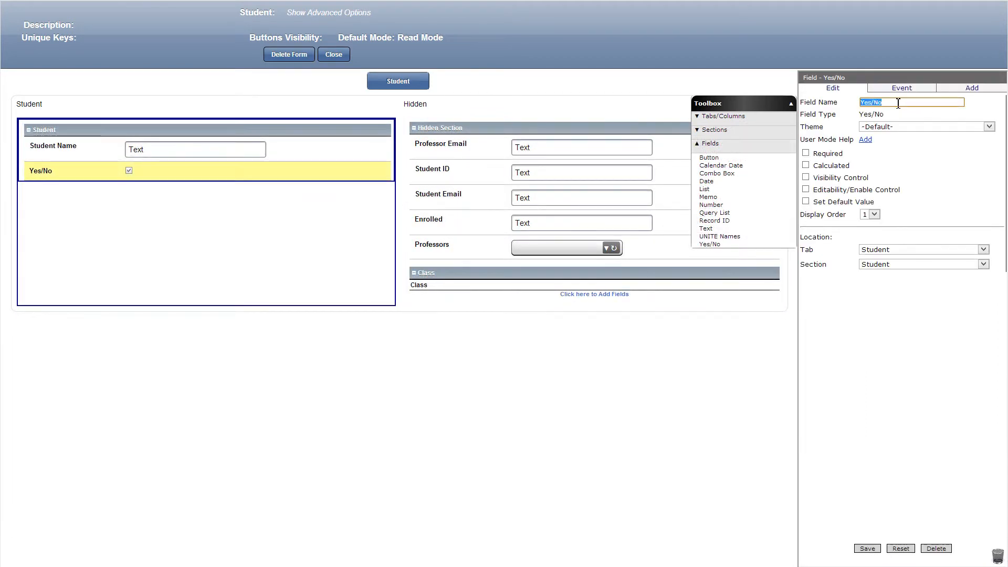
Name the Yes/No field Statement of Accomplishment and set its visibility formula to checkGroup([Professors]).
text(Statement of Accomplishment)
click(806, 178)
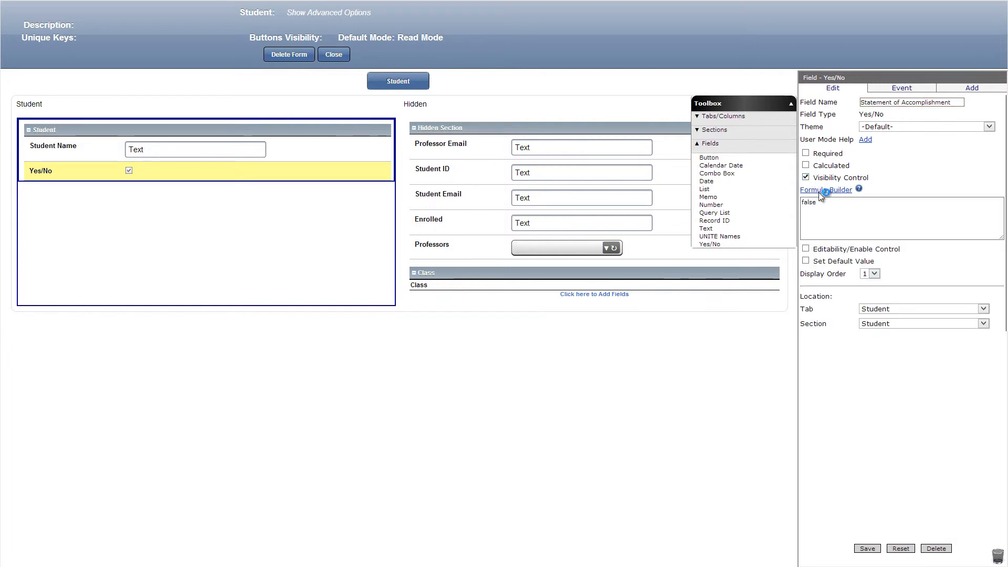
click(820, 190)
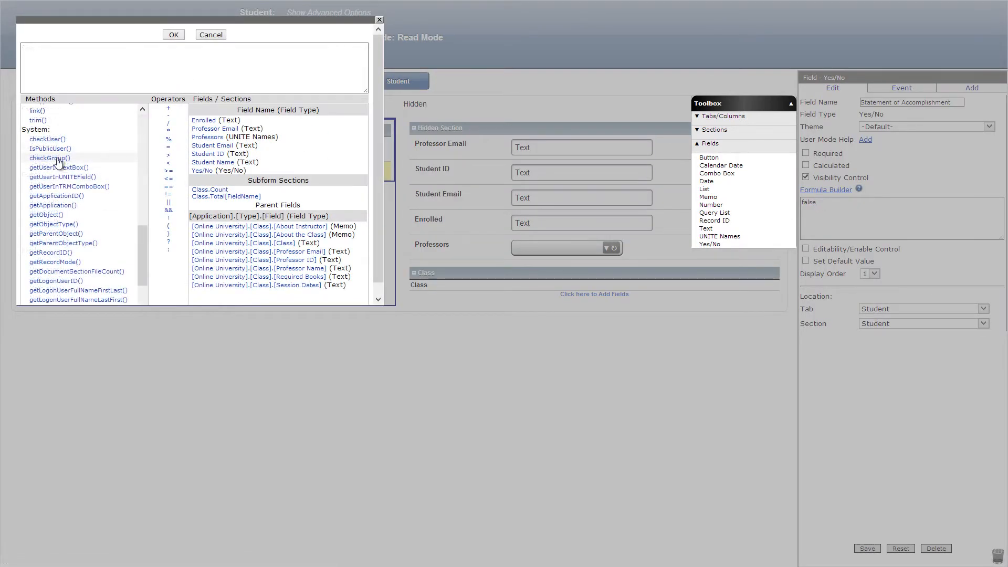
click(58, 159)
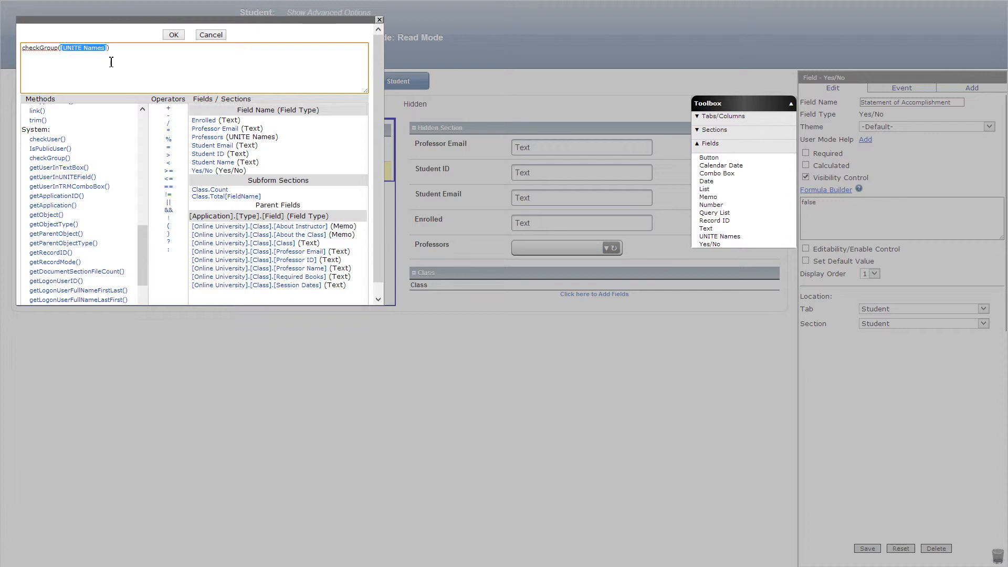
click(203, 136)
click(173, 35)
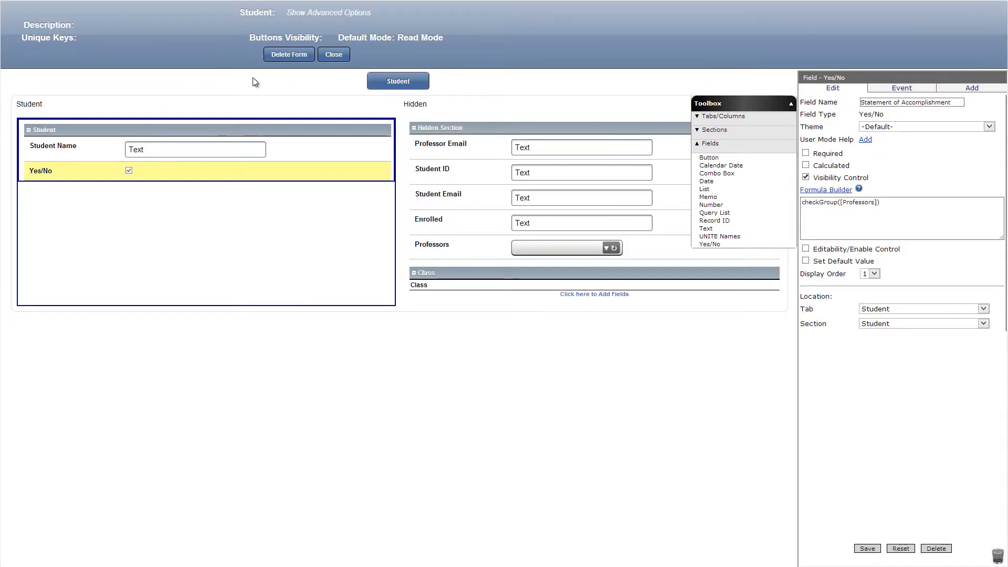
click(868, 549)
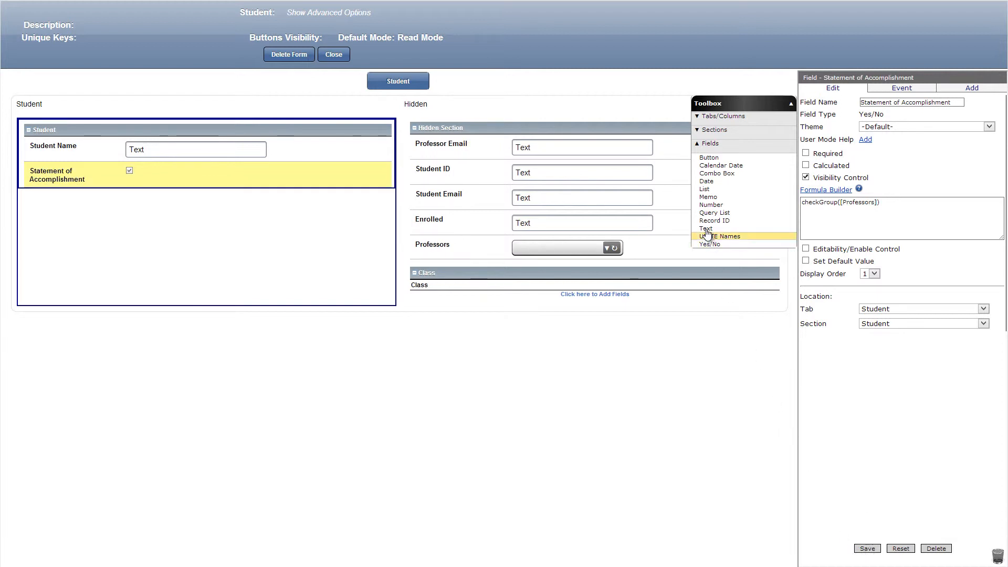
Add a text field named Credit to the Student section, with editability formula false and default value 'No credit yet.'.
drag(722, 230, 232, 211)
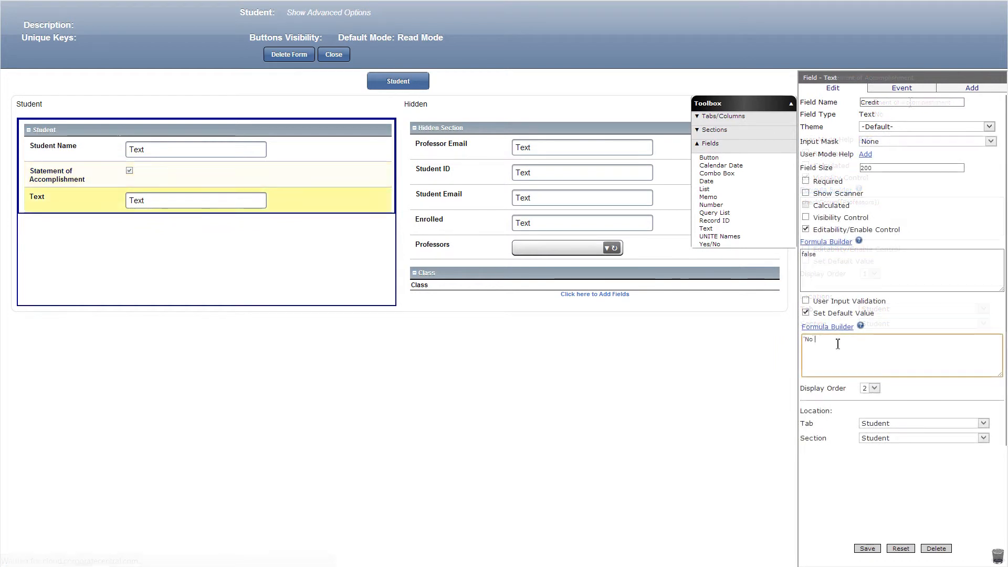
text(credit yet.')
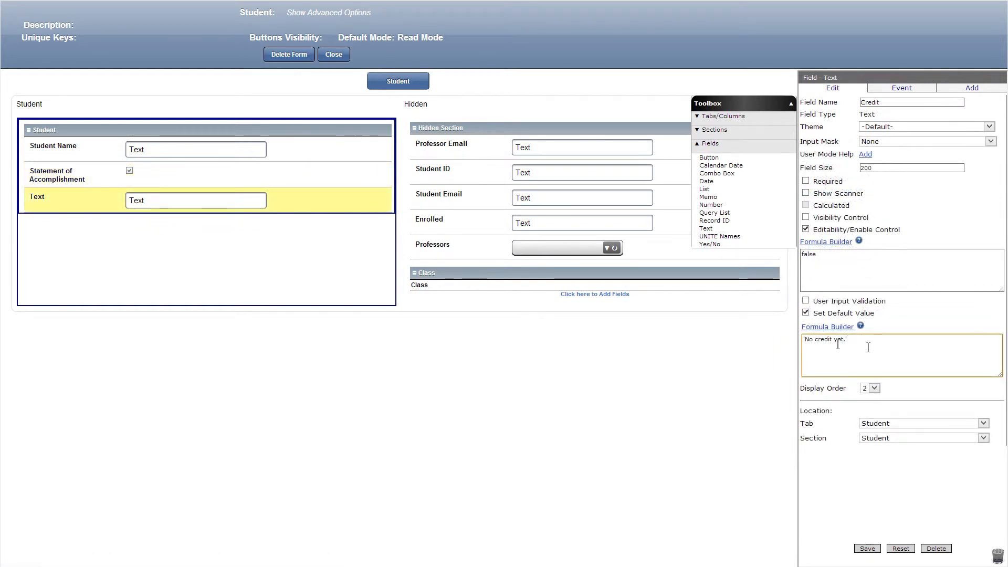
click(867, 548)
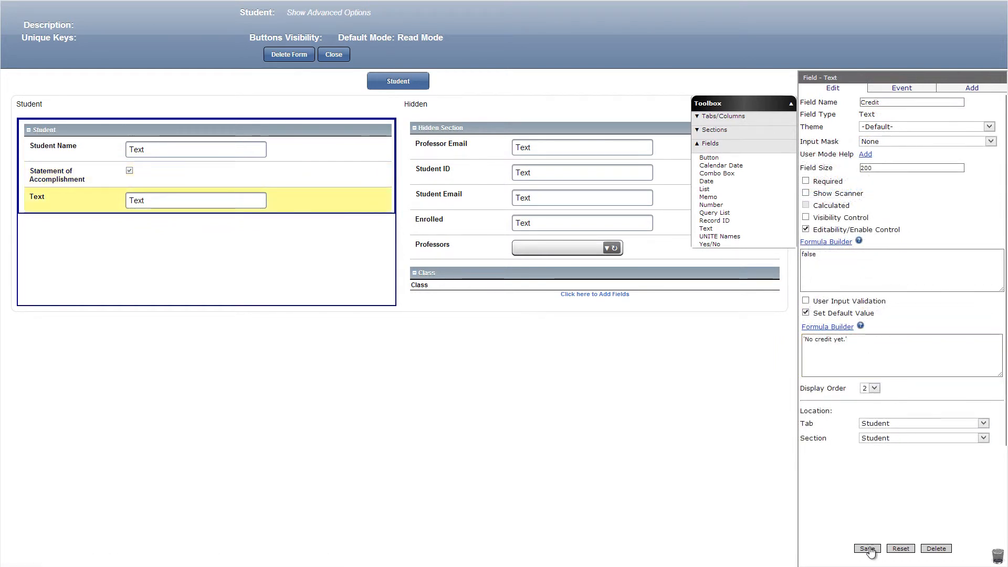
Add an OnChanged event to Statement of Accomplishment with a Set Value action setting the Credit field to 'Credit'.
click(273, 182)
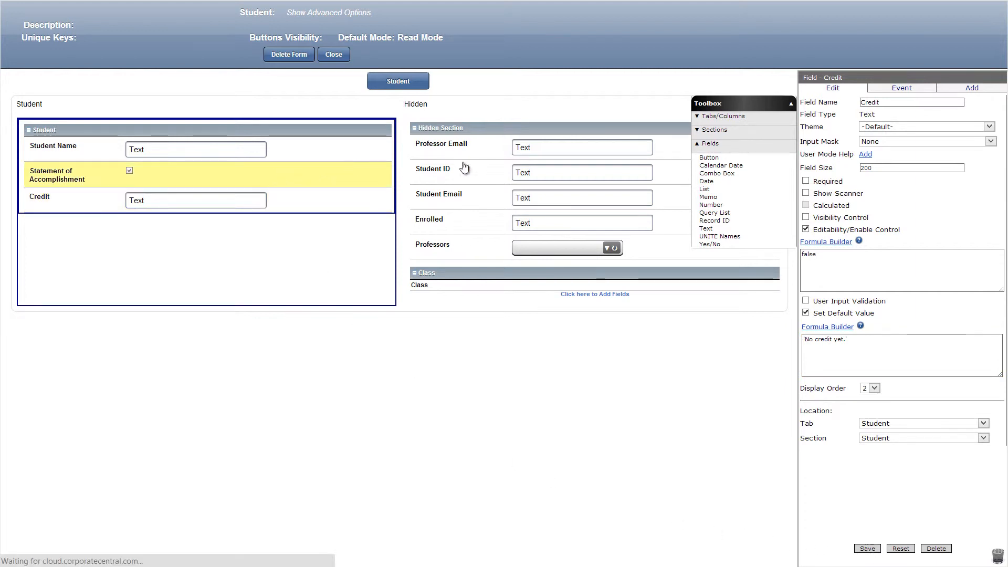
click(903, 89)
click(915, 105)
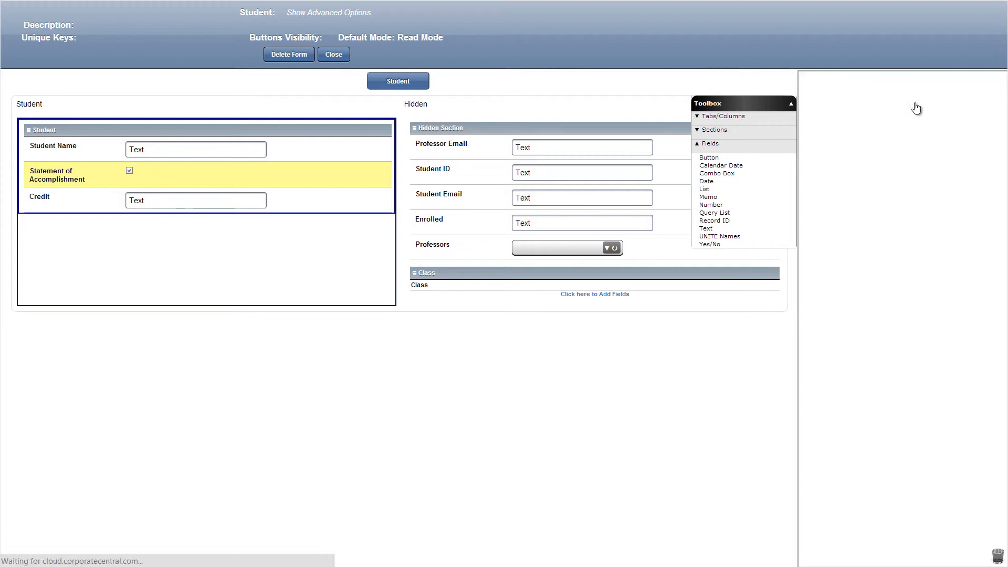
click(918, 117)
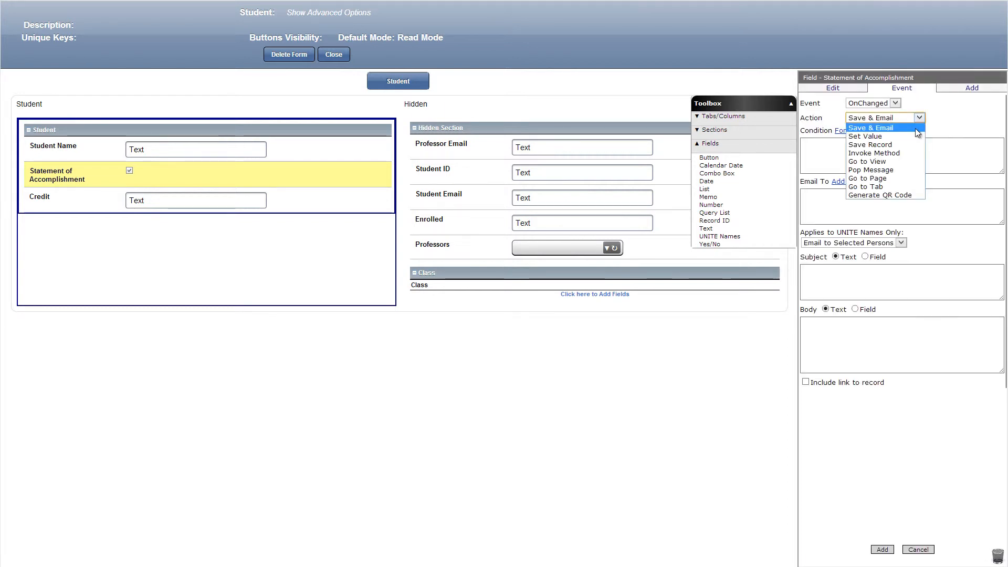
click(914, 136)
click(918, 228)
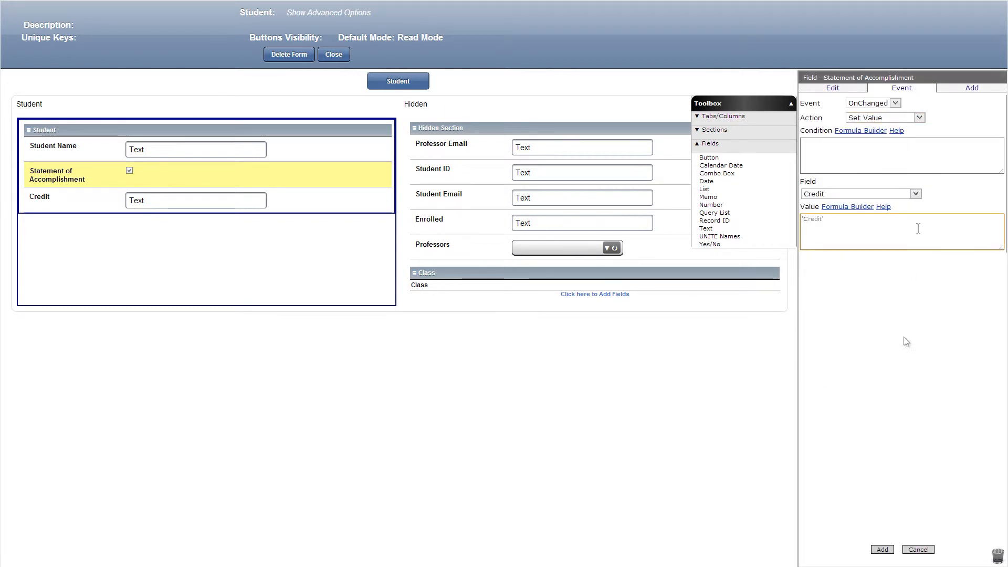
click(885, 549)
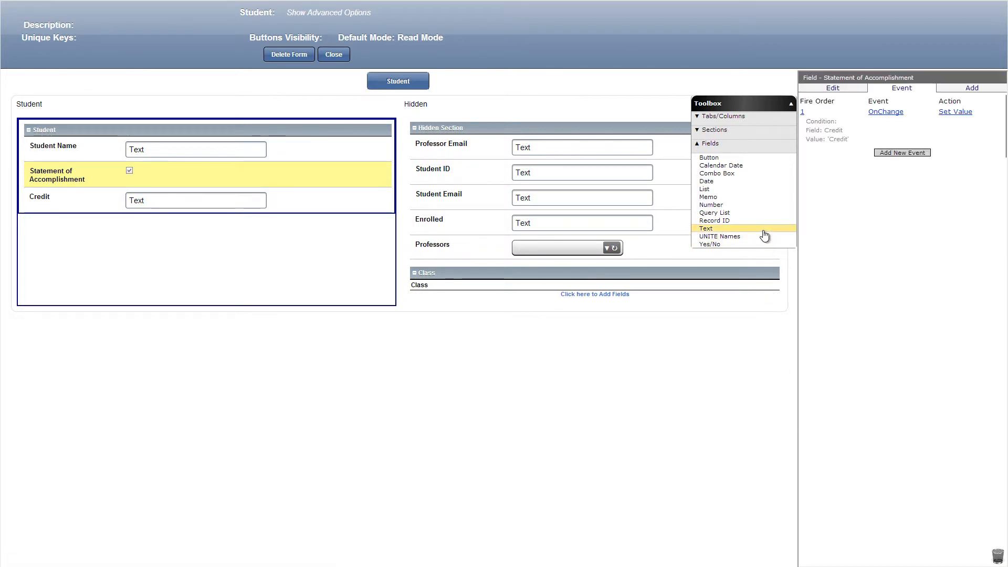
Add a text field named Class to the Student section, with editability formula false and default value ~([Online University].[Class].[Class]).
drag(756, 230, 342, 212)
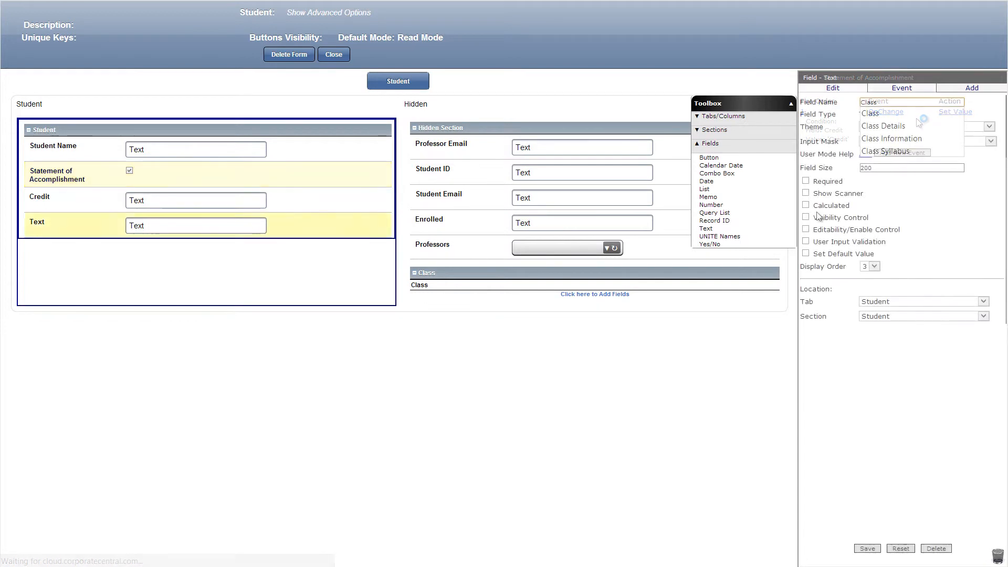
click(805, 229)
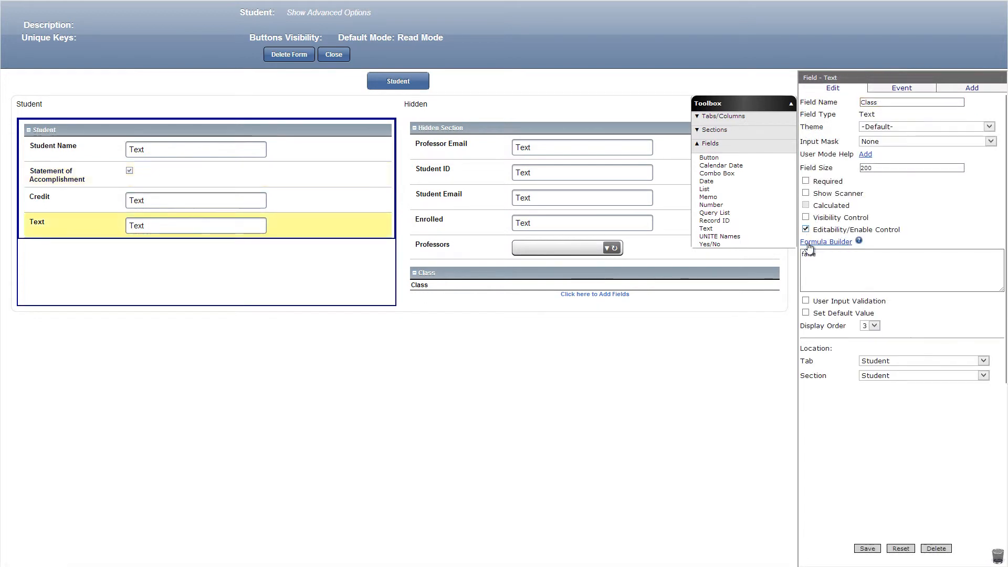
click(805, 314)
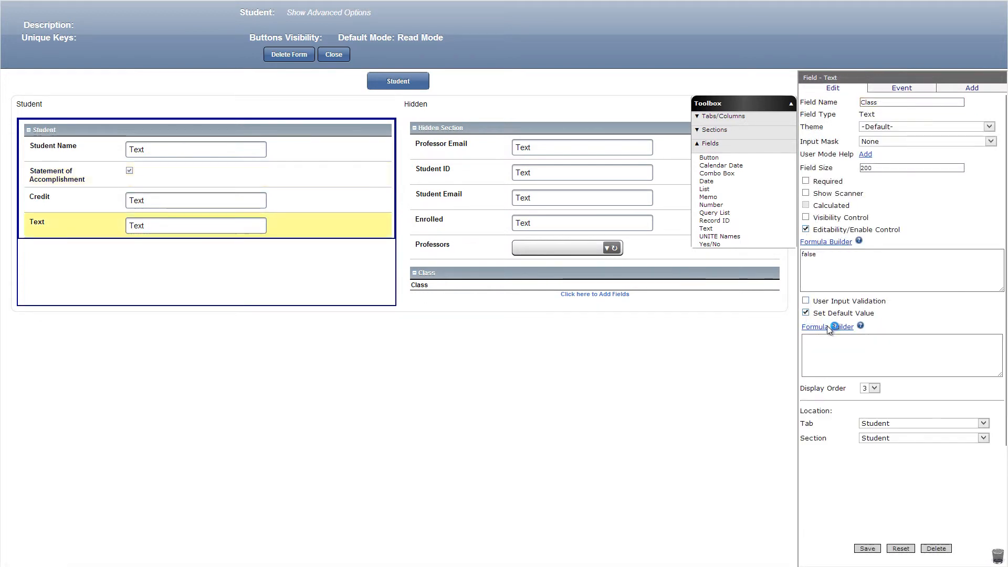
click(829, 328)
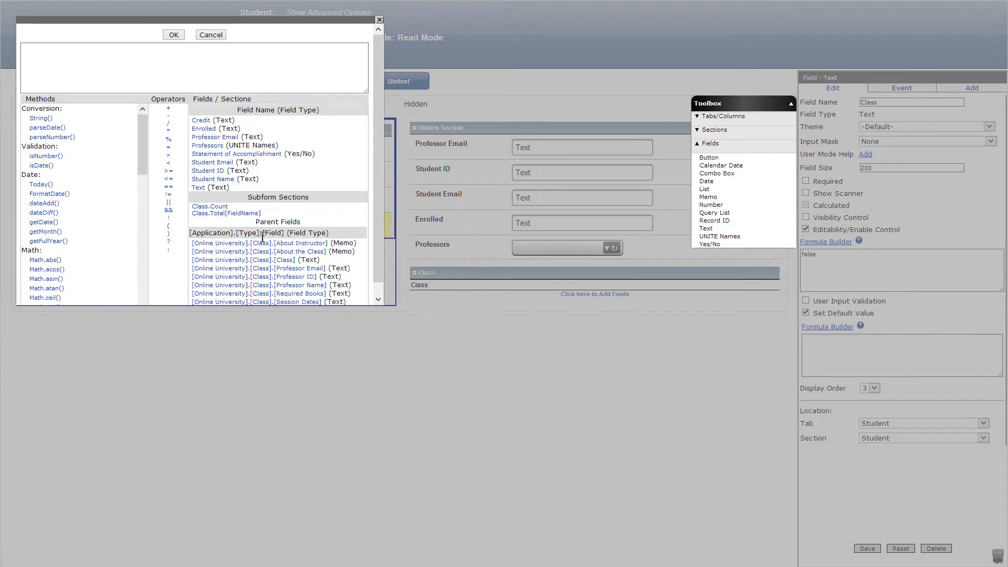
click(274, 259)
click(182, 36)
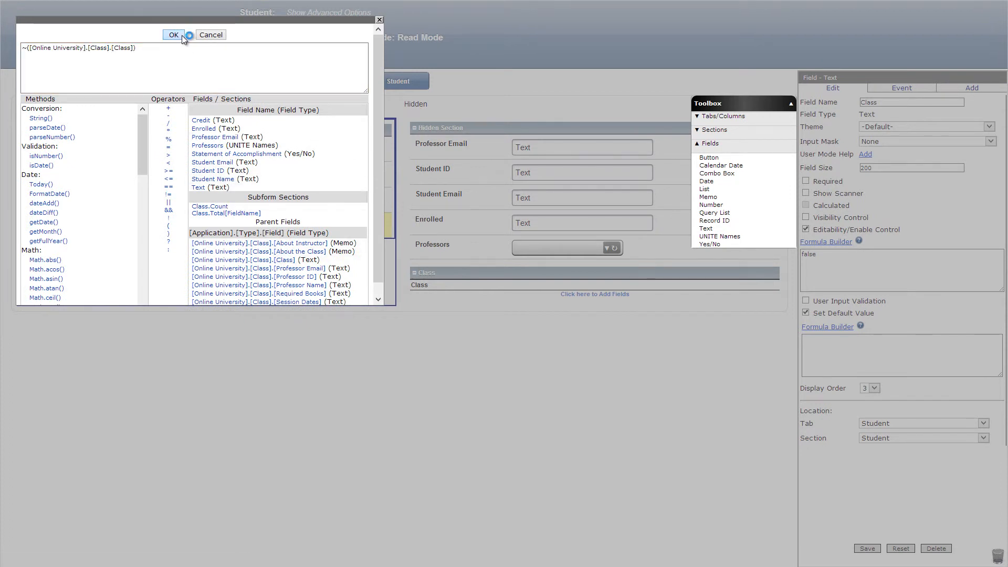
click(867, 549)
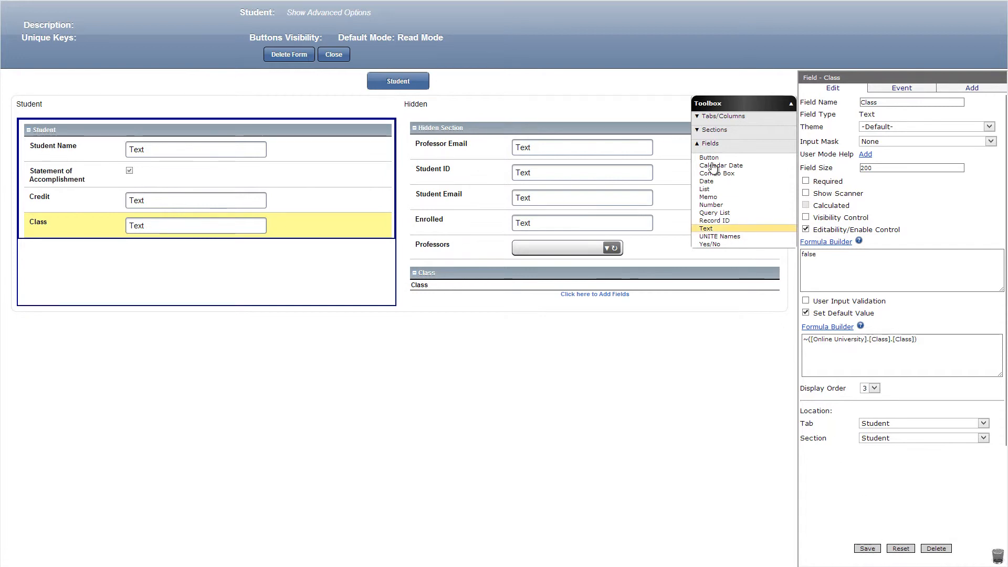
Add a button named Enroll below the Class field in the Student section, with visibility formula [Enrolled]==''.
drag(709, 158, 195, 251)
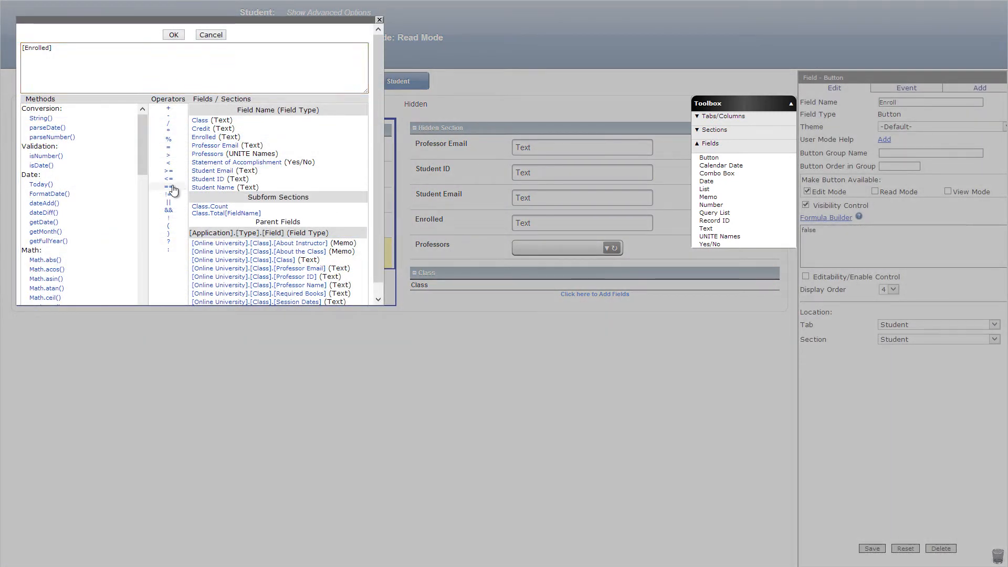
click(172, 186)
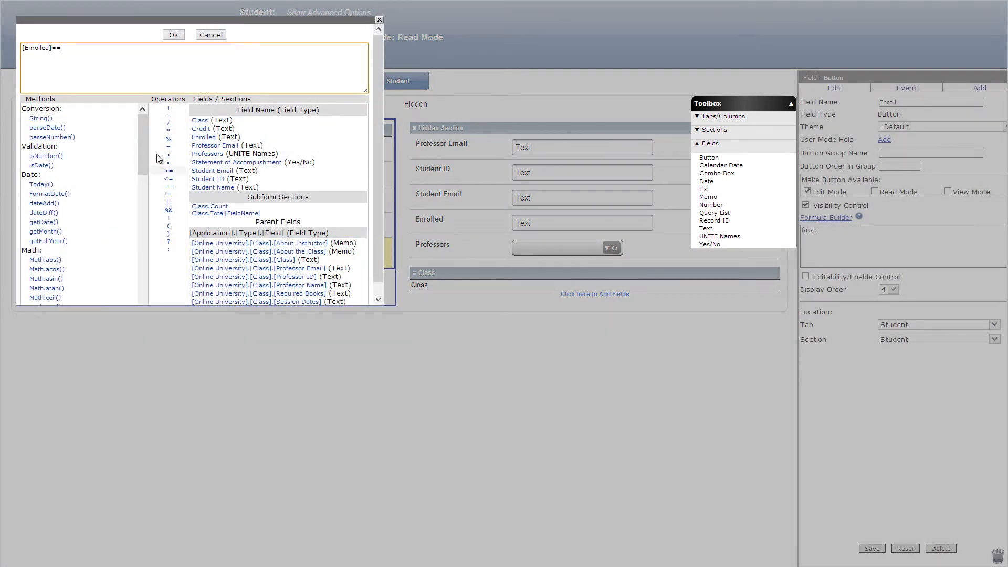
text('')
click(176, 35)
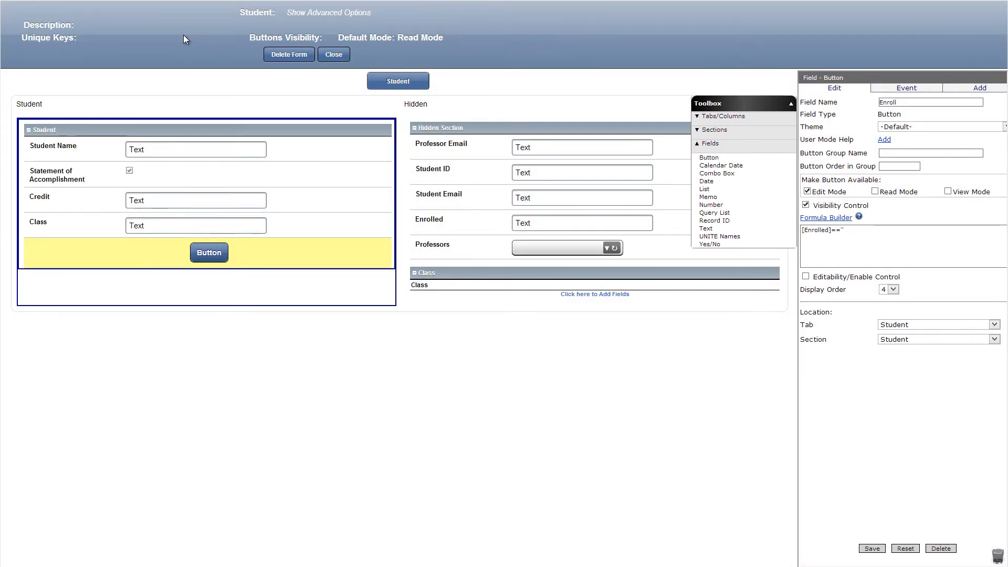
click(872, 549)
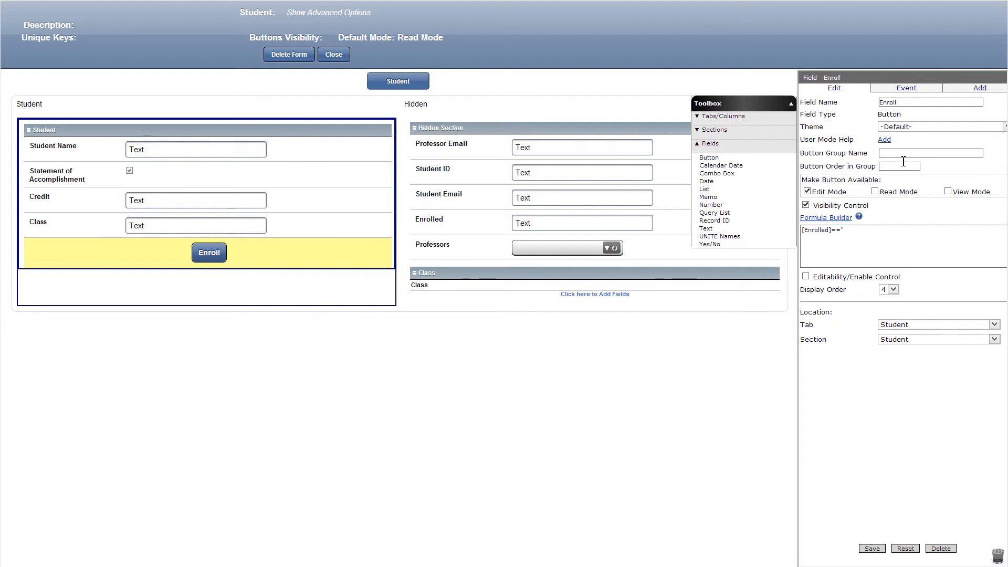
Add an OnClick event with the Save Record action to the Enroll button.
click(908, 91)
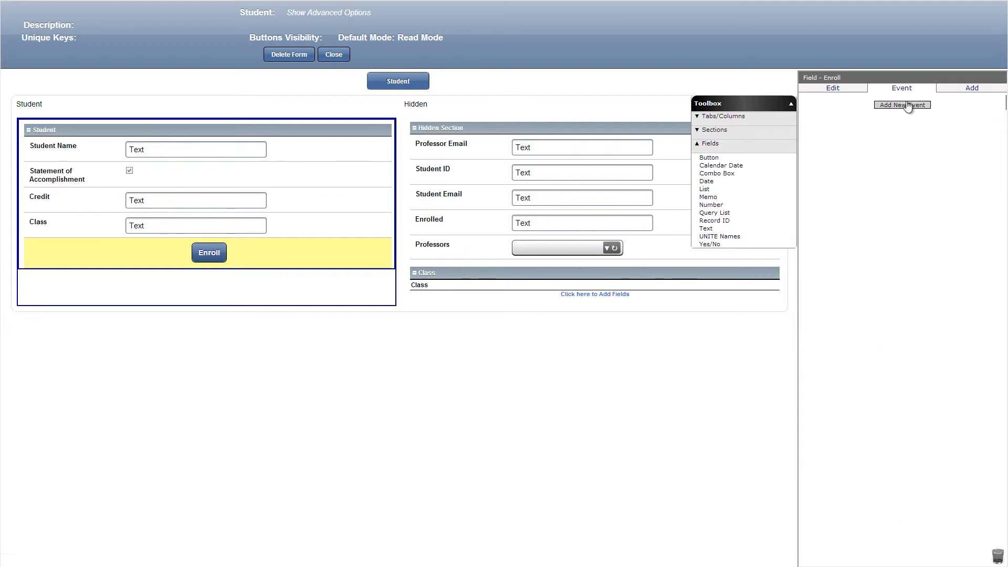
click(907, 107)
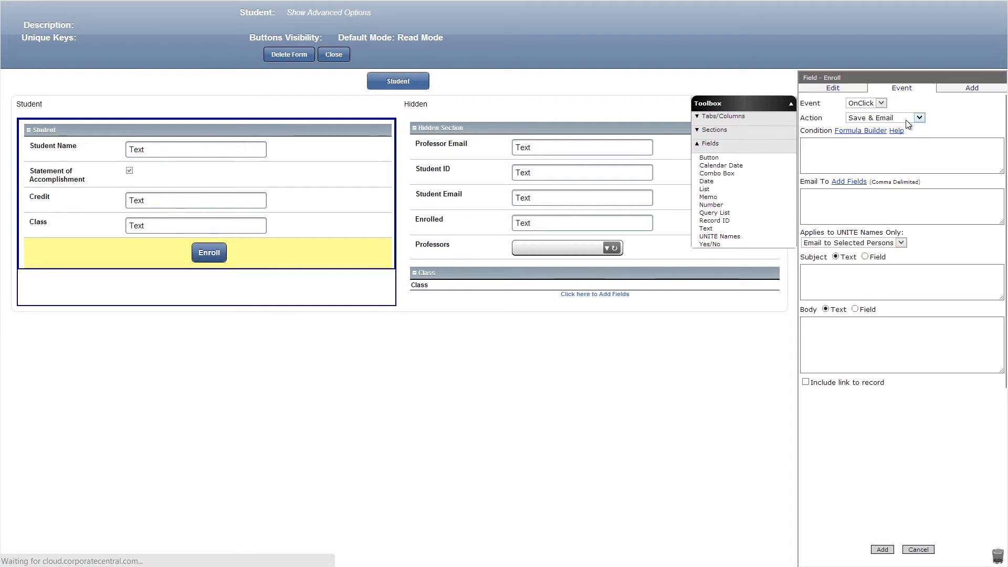
click(905, 119)
click(907, 145)
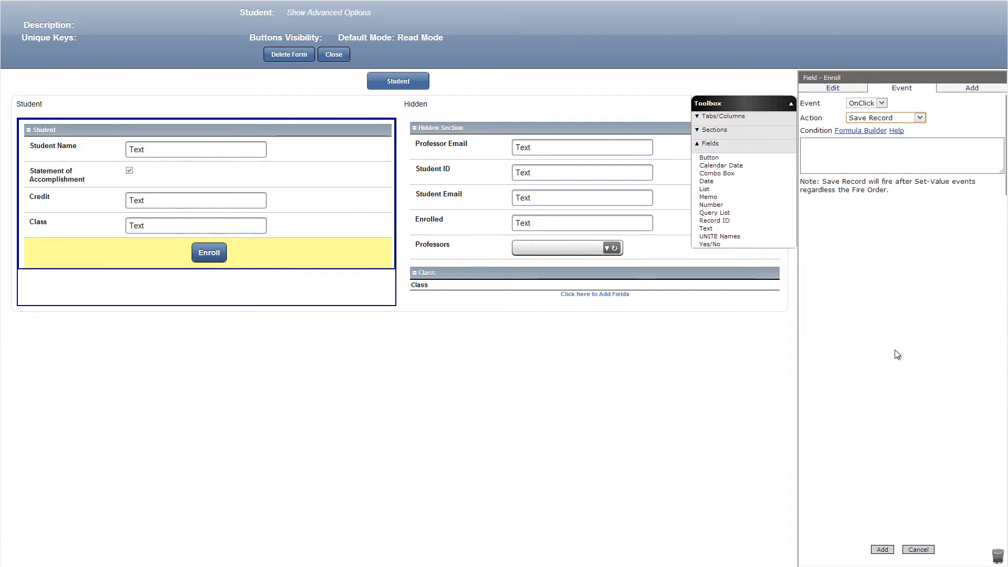
click(883, 550)
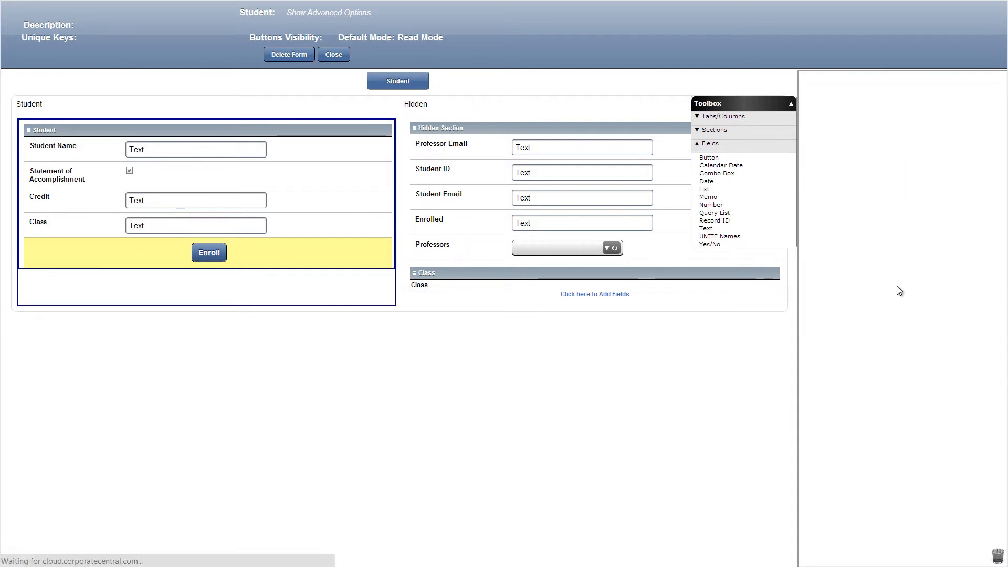
Add a second OnClick event to the Enroll button with a Set Value action setting the Enrolled field to 'Yes'.
click(902, 135)
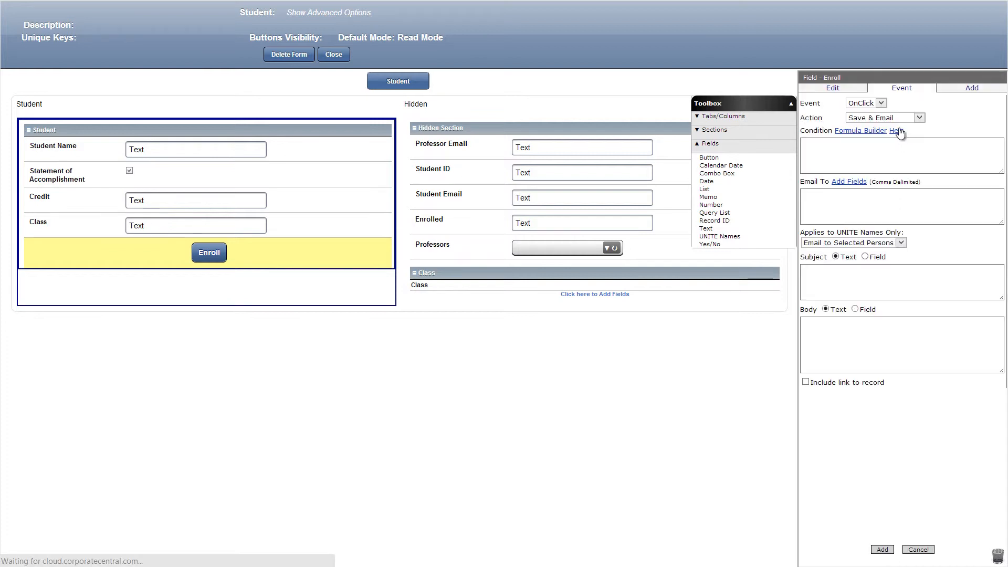
click(899, 117)
click(899, 136)
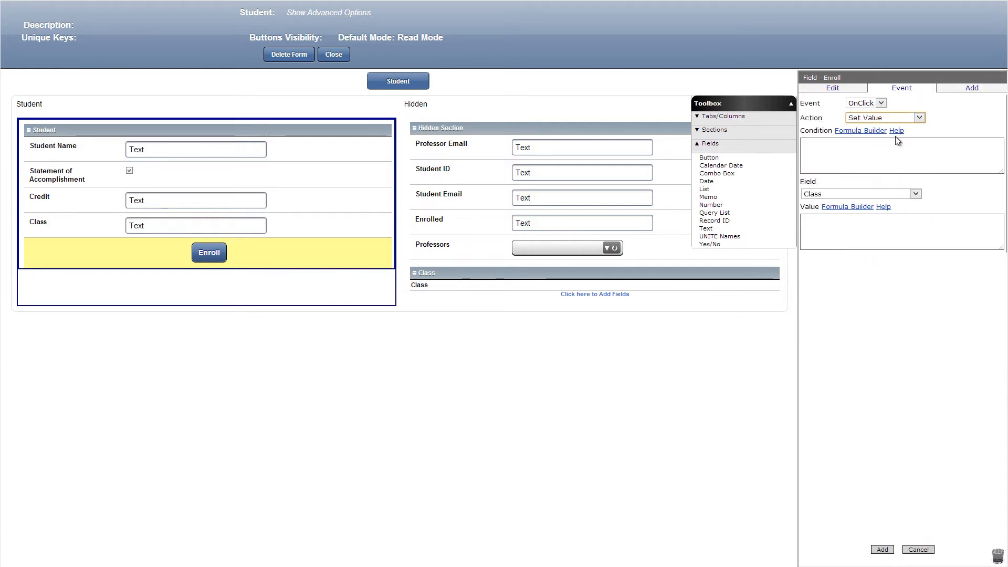
click(873, 195)
click(860, 223)
click(859, 226)
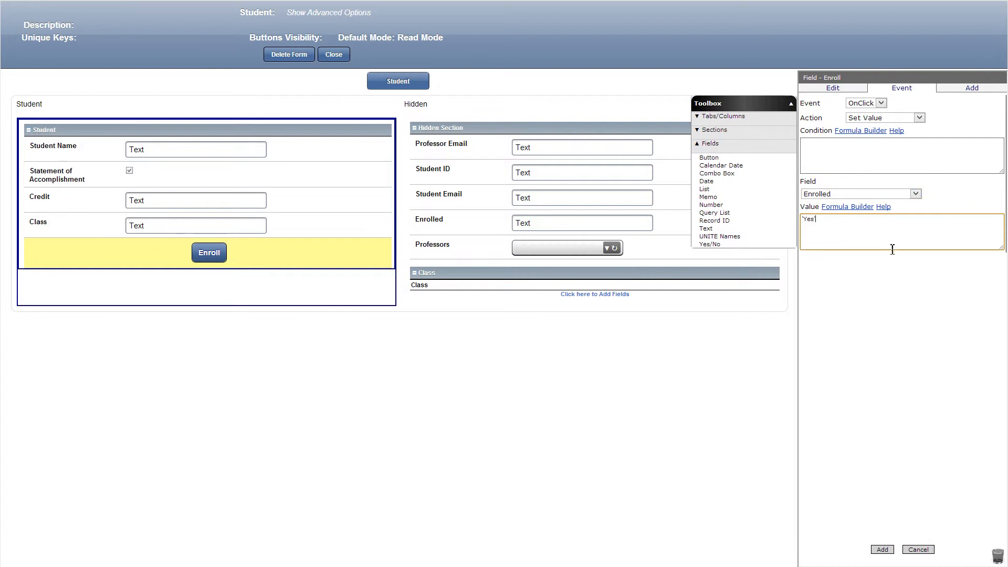
click(882, 550)
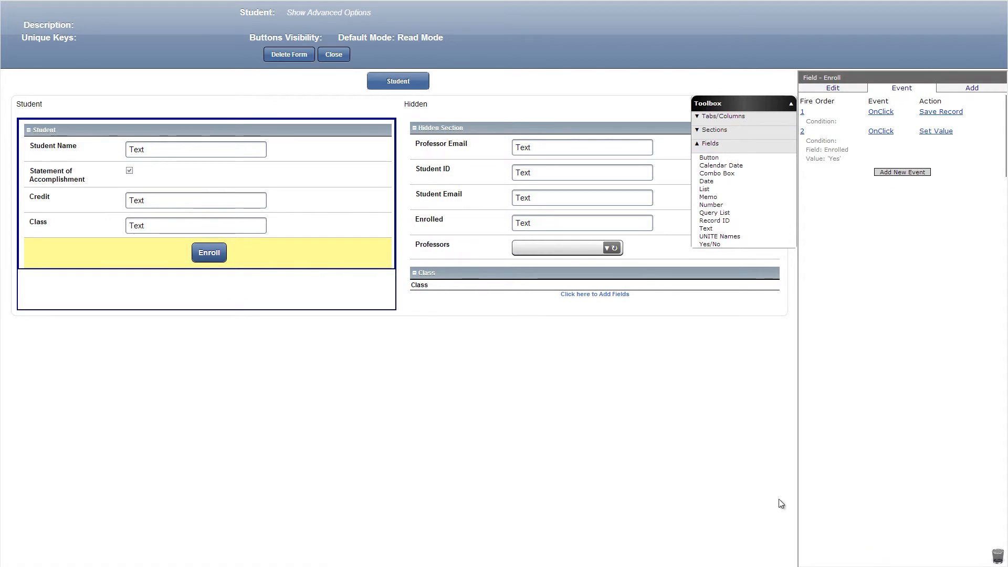
Set visibility control on the Student form's Edit, New, Save and Delete buttons, using getLogonUserEmail()==[Professor Email] for Edit, and close the form.
click(339, 13)
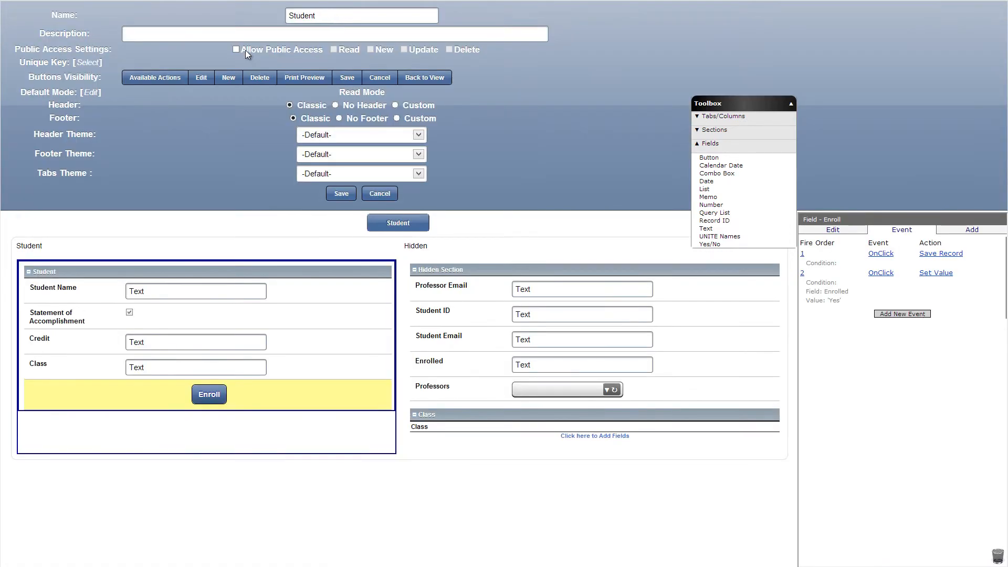
click(198, 84)
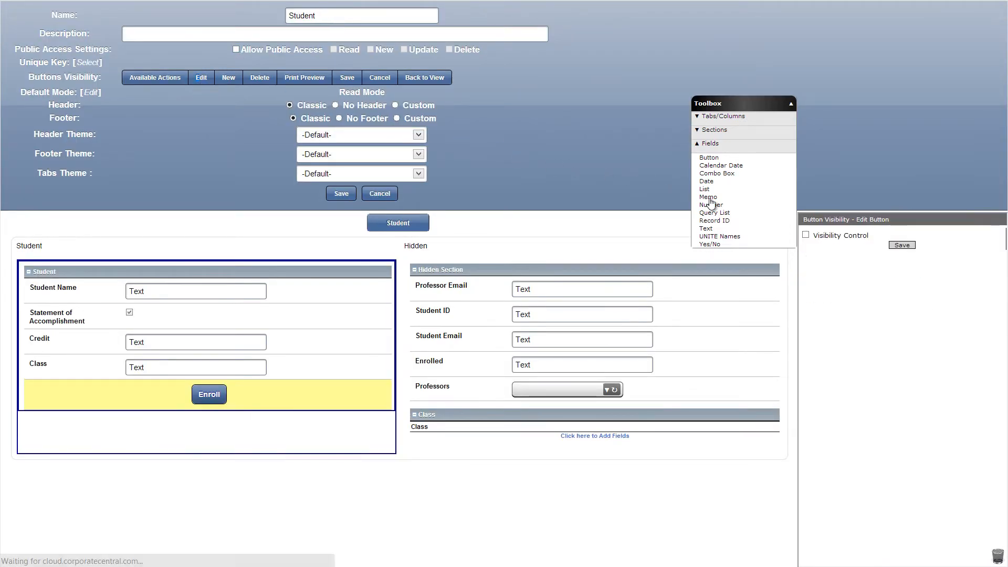
click(806, 236)
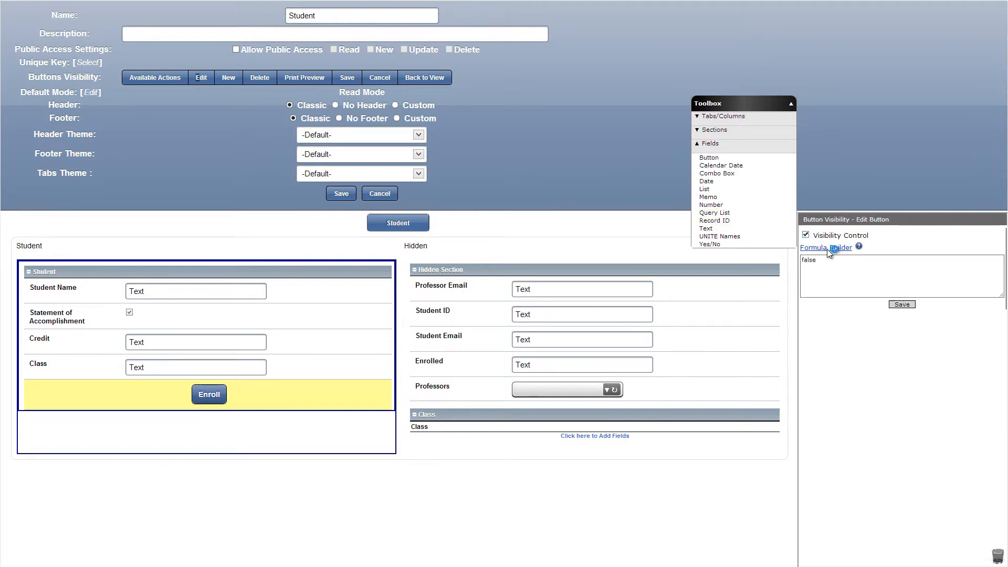
click(829, 252)
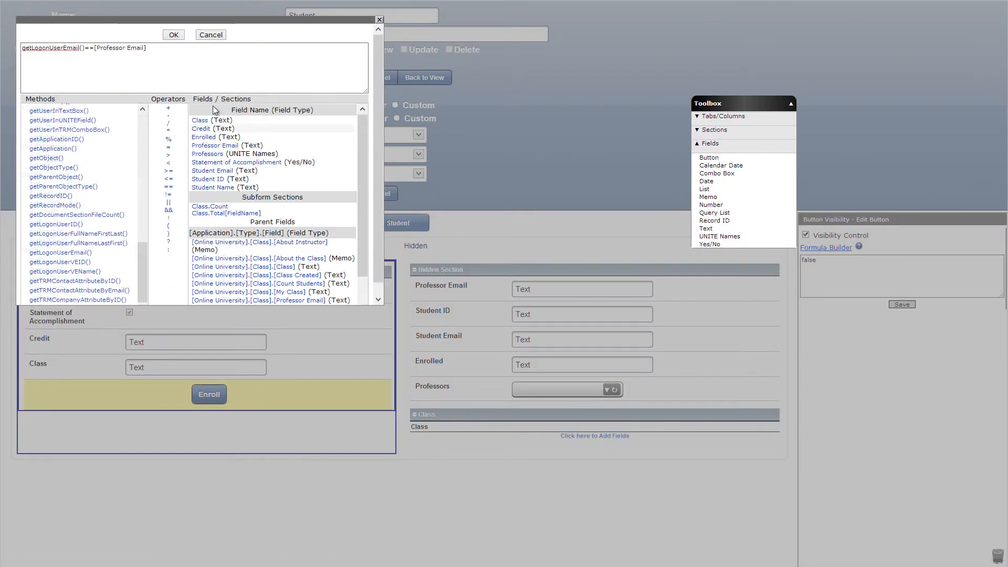
click(173, 35)
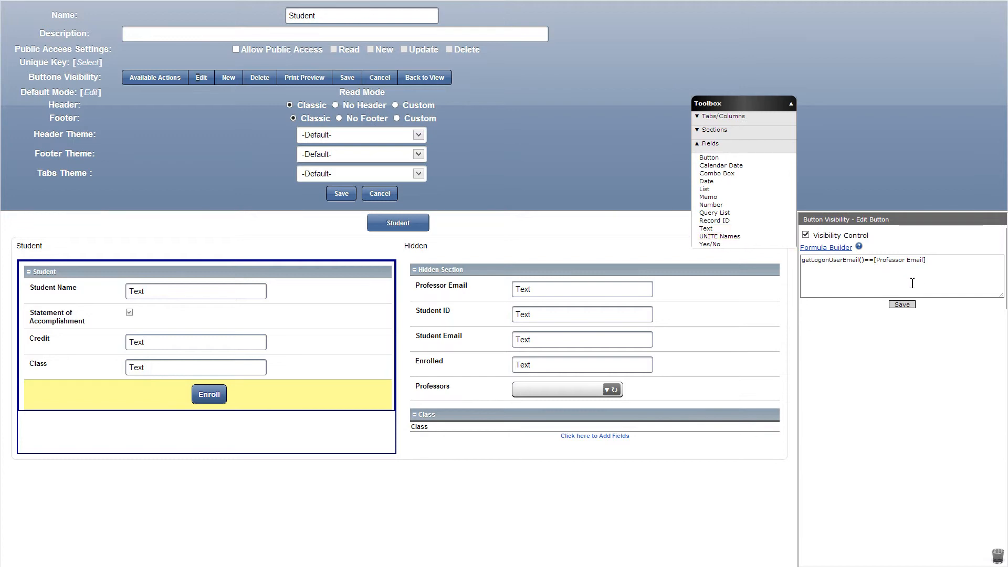
click(902, 305)
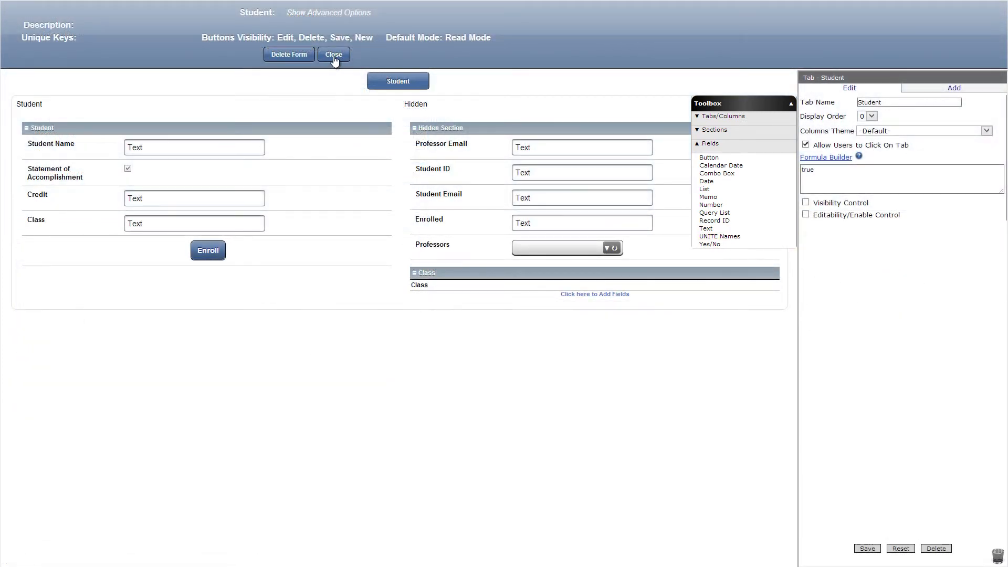
click(334, 56)
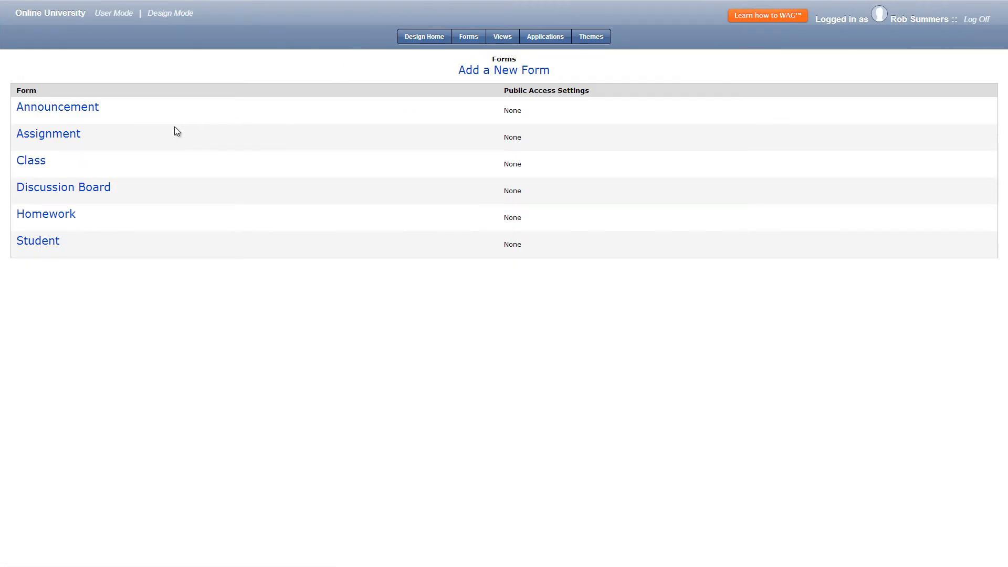
In the Class form, add a Standard section named Hidden Section at the end of the More column, with visibility formula false.
click(35, 165)
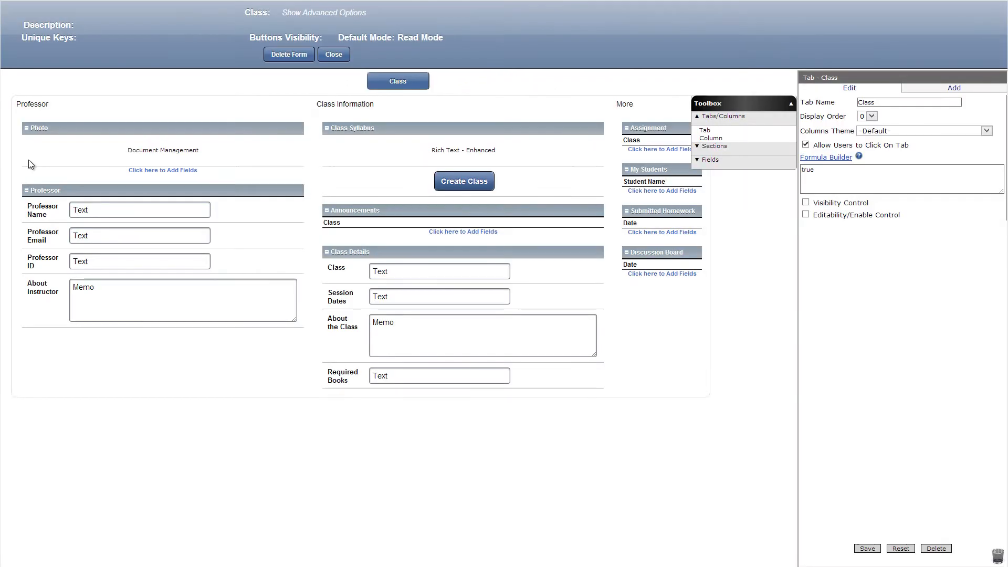
click(714, 146)
drag(712, 144, 650, 303)
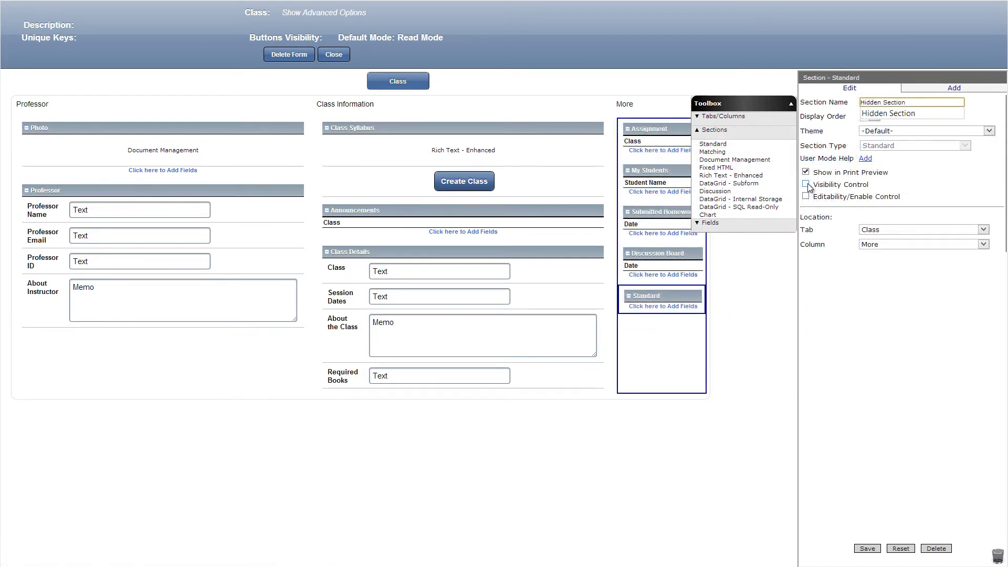
click(806, 184)
click(867, 549)
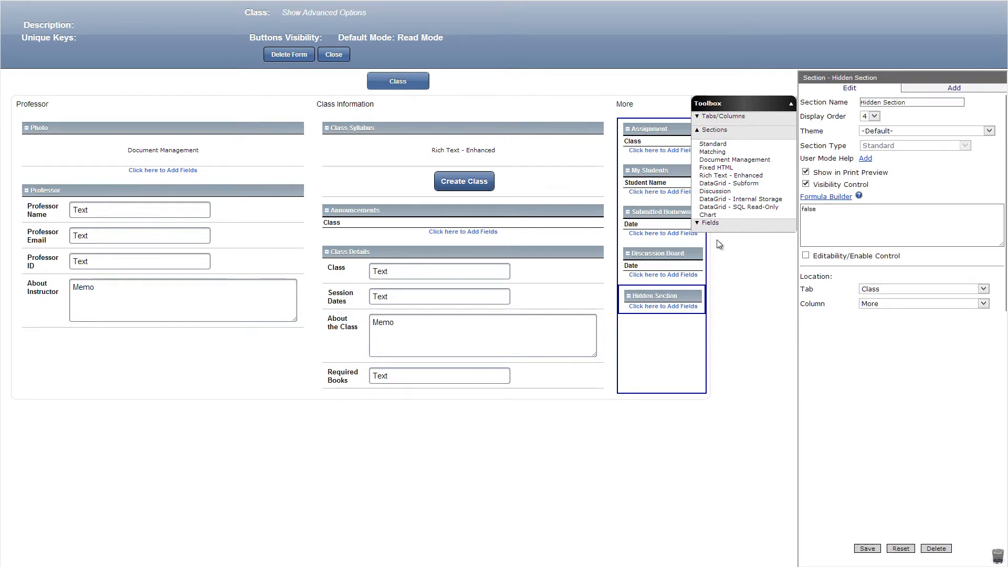
Add three text fields named Class Created, Count Students and Student Added to the Hidden Section.
click(709, 222)
drag(706, 228, 681, 319)
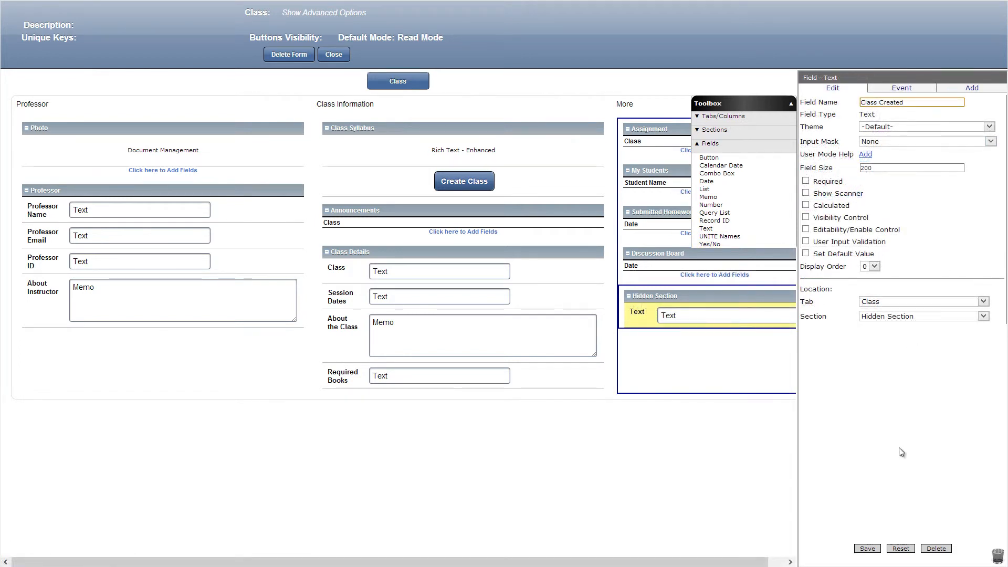
click(867, 548)
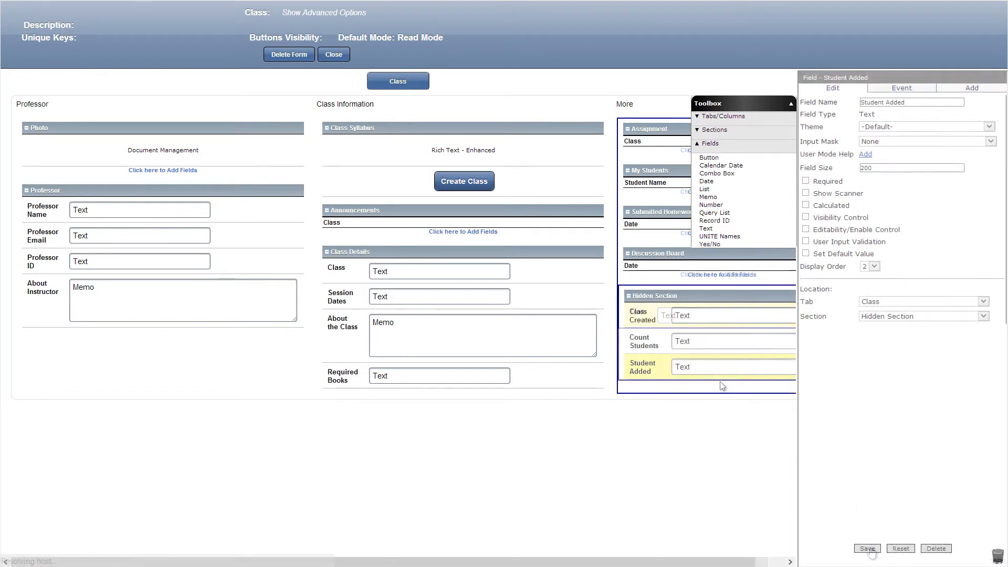
Set the Create Class button's visibility formula to getLogonUserEmail()==[Professor Email]&&[Class Created]==''.
click(566, 182)
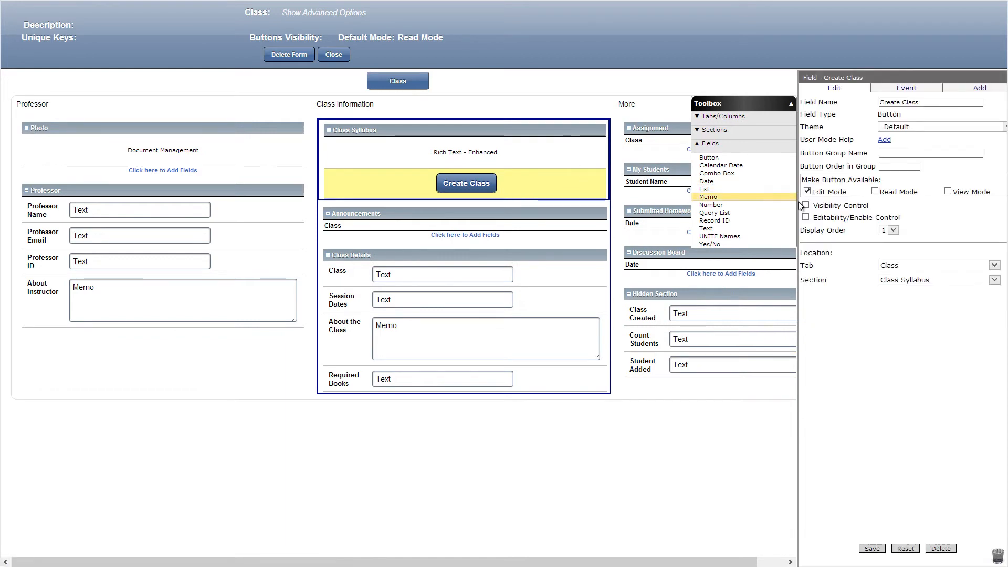
click(806, 205)
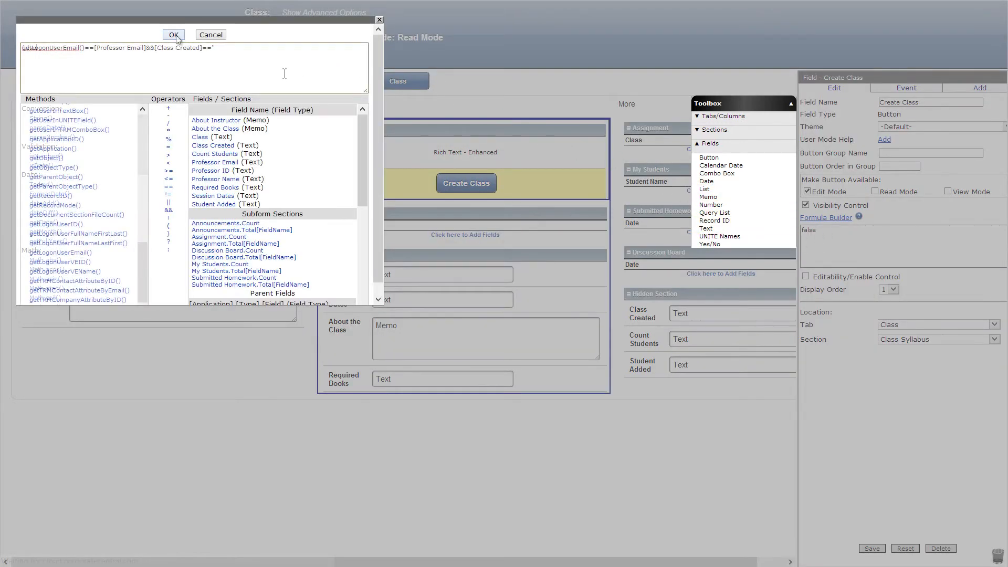
click(174, 35)
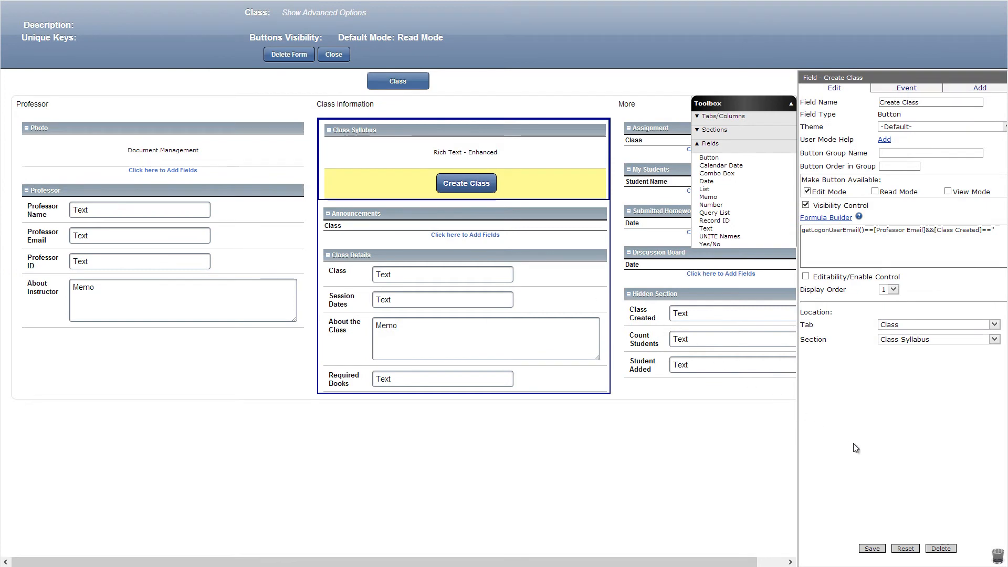
click(872, 549)
Add an OnClick event with the Save Record action to the Create Class button.
click(899, 94)
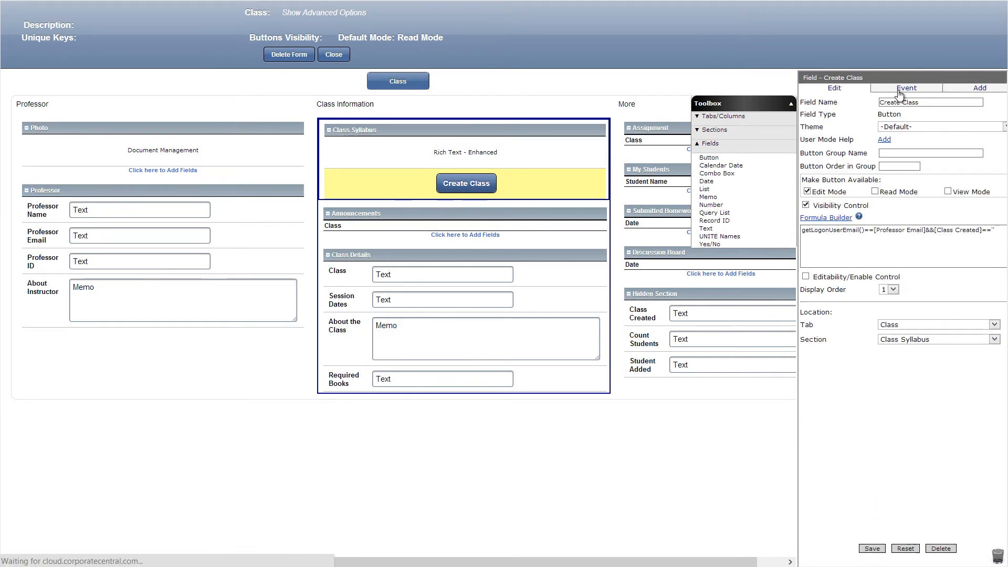
click(900, 106)
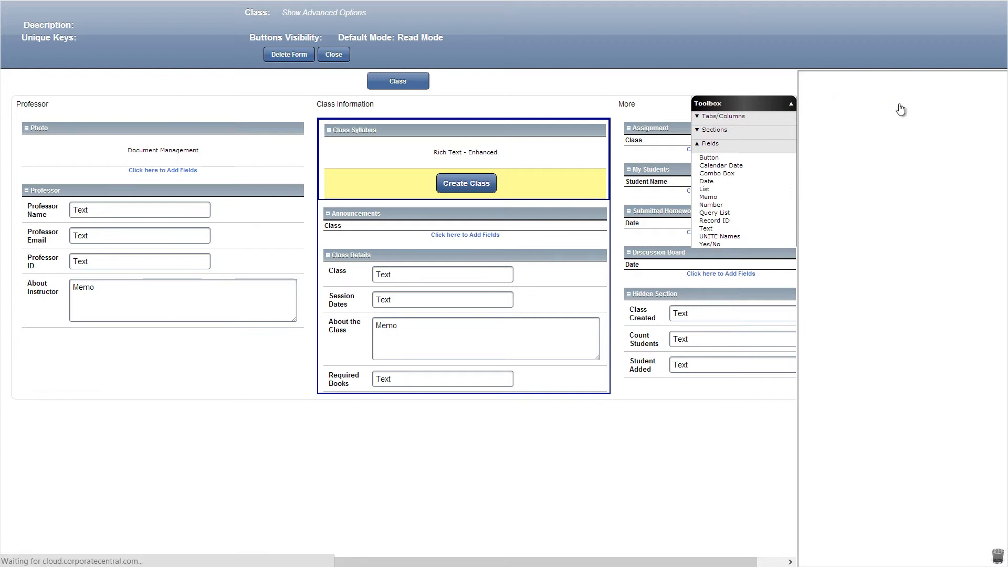
click(899, 117)
click(896, 145)
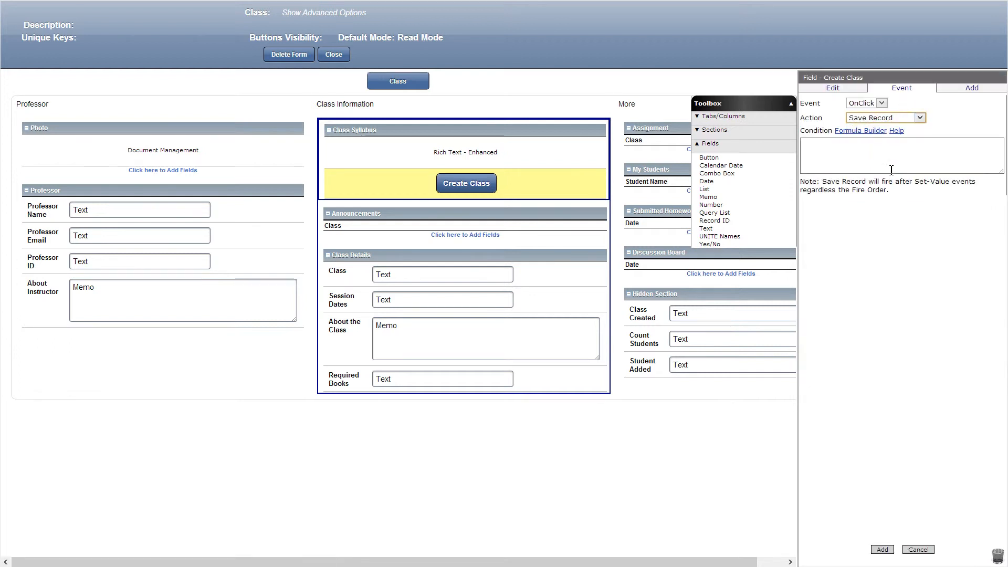
click(882, 549)
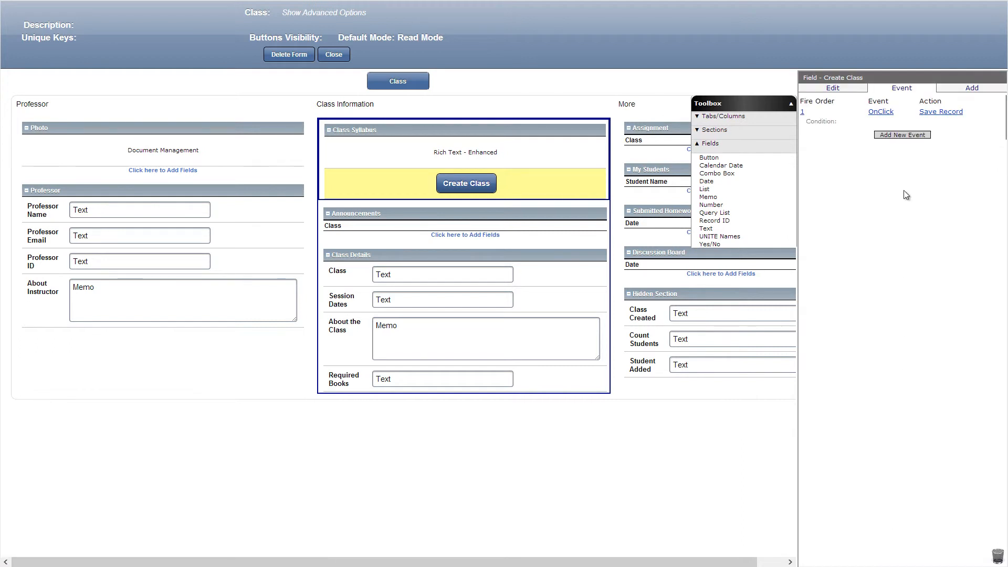
Add a second OnClick event to the Create Class button with a Set Value action setting the Class Created field to 'Yes'.
click(893, 137)
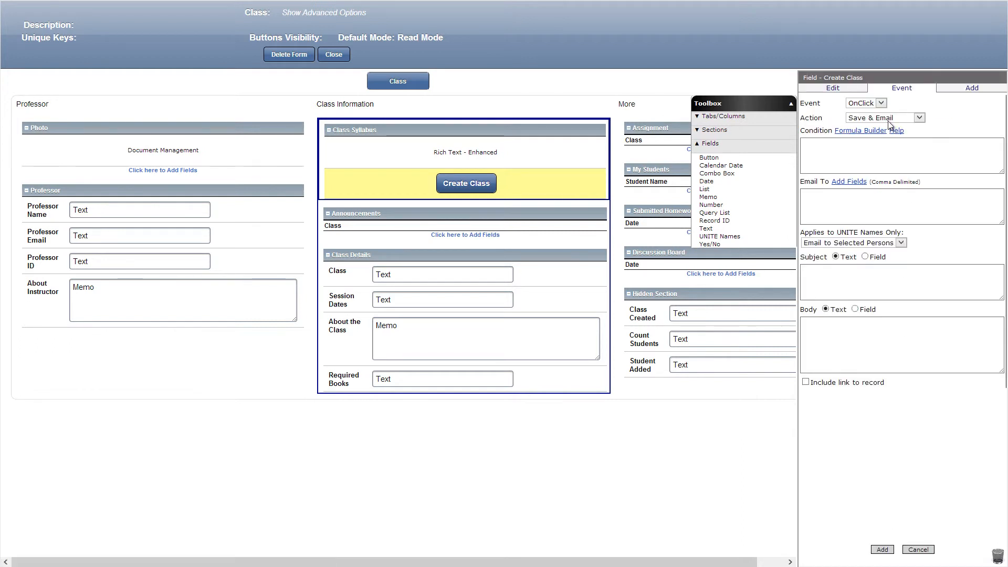
click(882, 119)
click(874, 136)
click(869, 194)
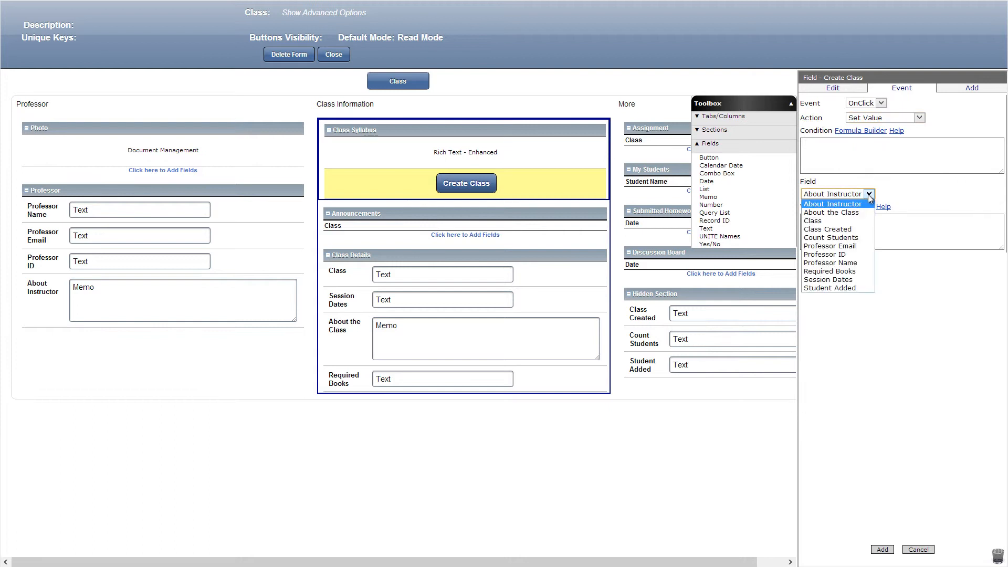
click(868, 229)
click(867, 230)
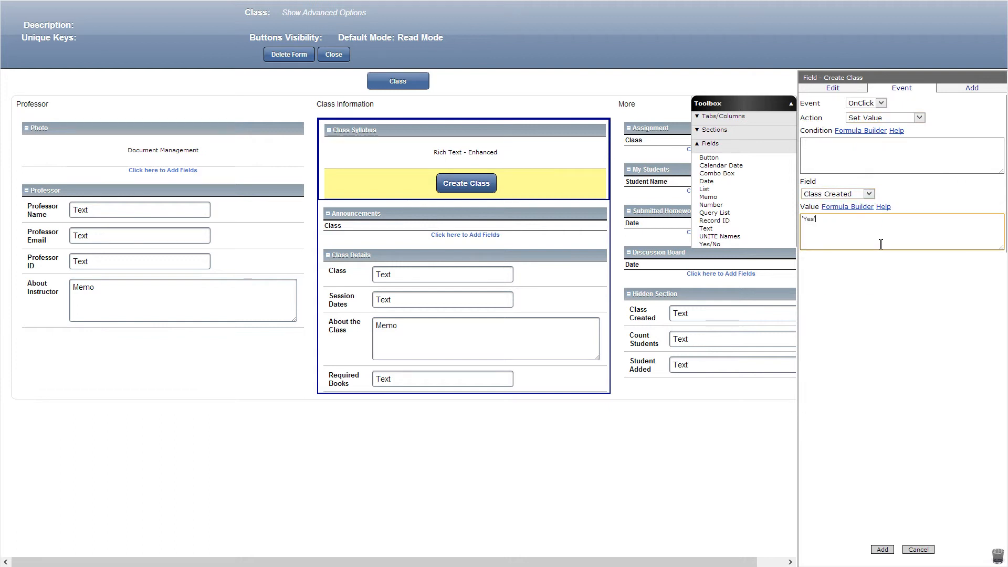
click(891, 552)
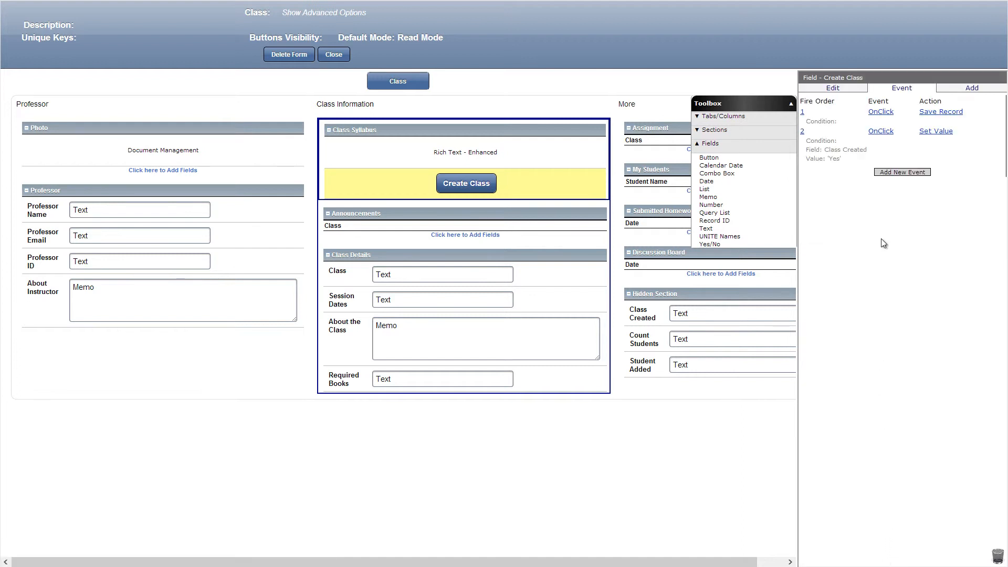
Add a third OnClick event to the Create Class button with a Pop Message action showing 'Your class has been created!'.
click(894, 178)
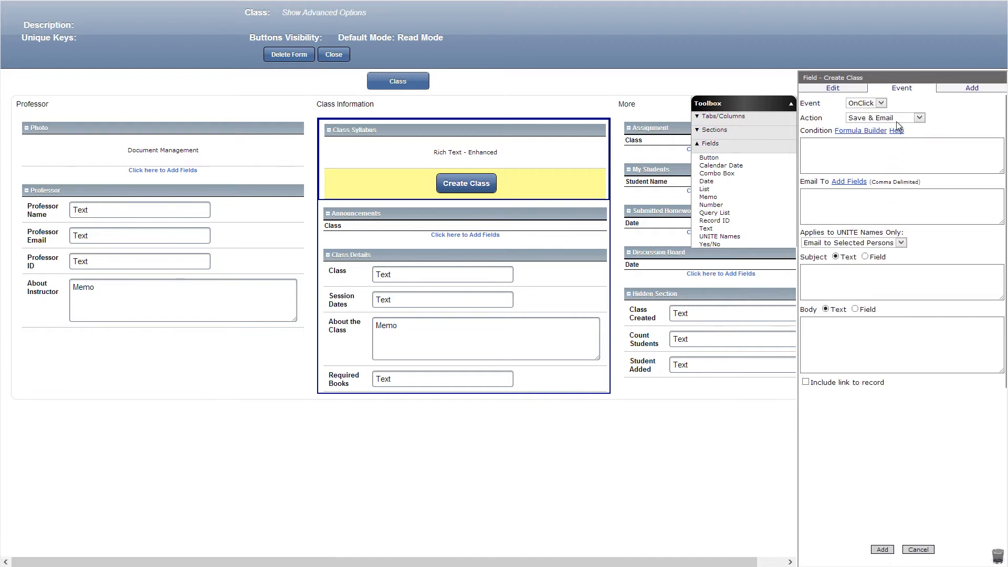
click(897, 121)
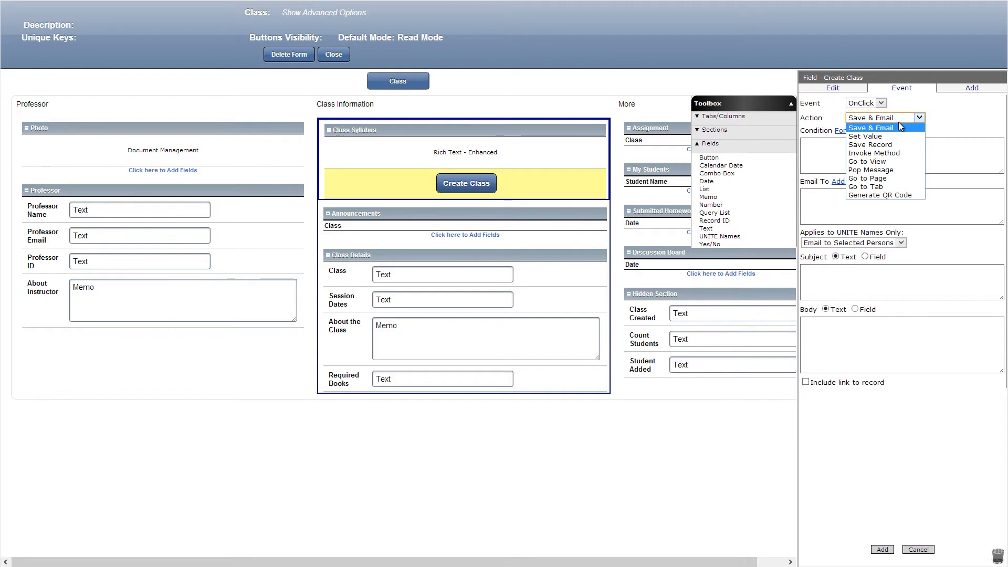
click(895, 171)
click(891, 198)
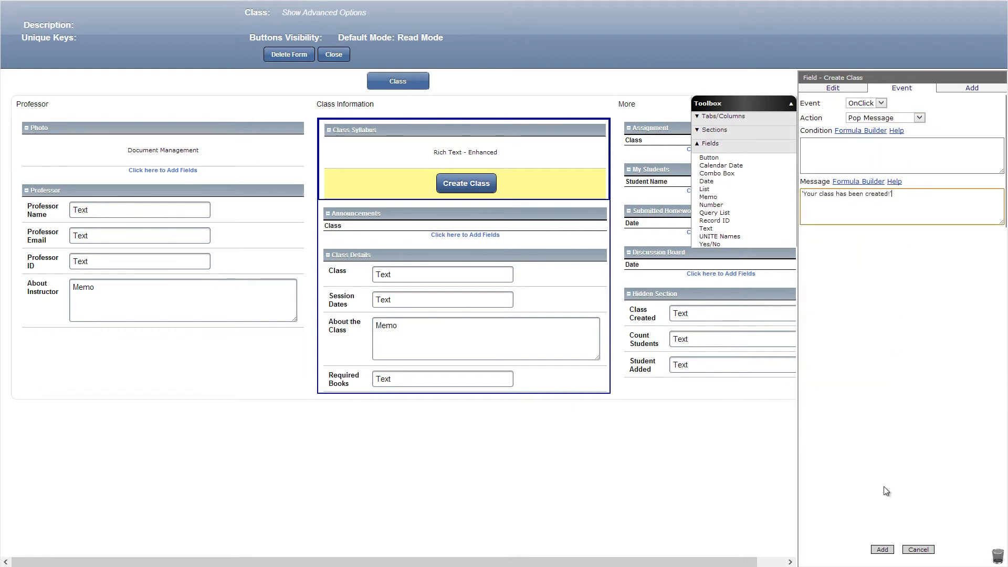
click(882, 549)
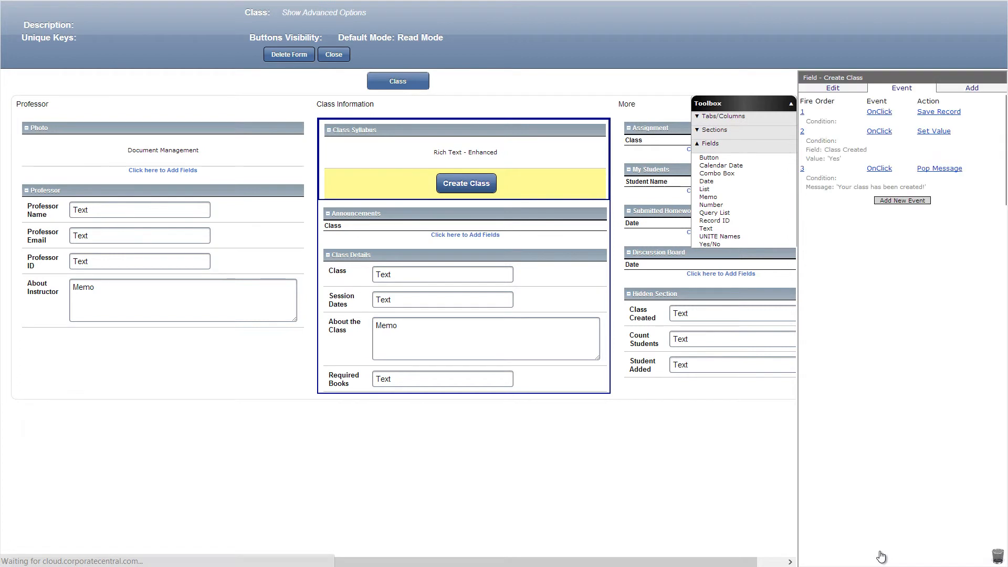
Set the Announcements section's editability formula to getLogonUserEmail()==[Professor Email] and show Title (order 1) and Posted On (order 2) instead of Class.
click(513, 223)
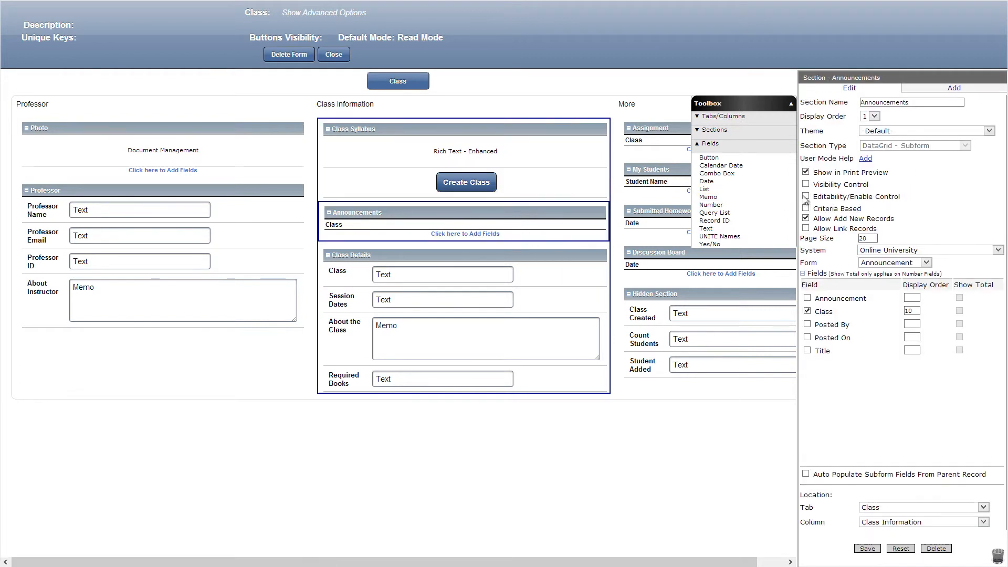
click(806, 196)
click(836, 208)
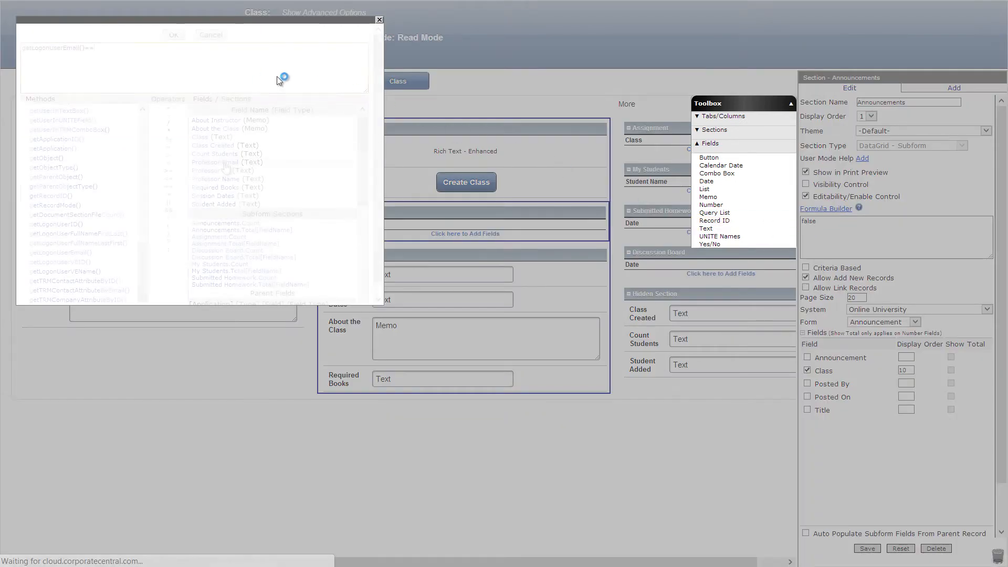
click(174, 34)
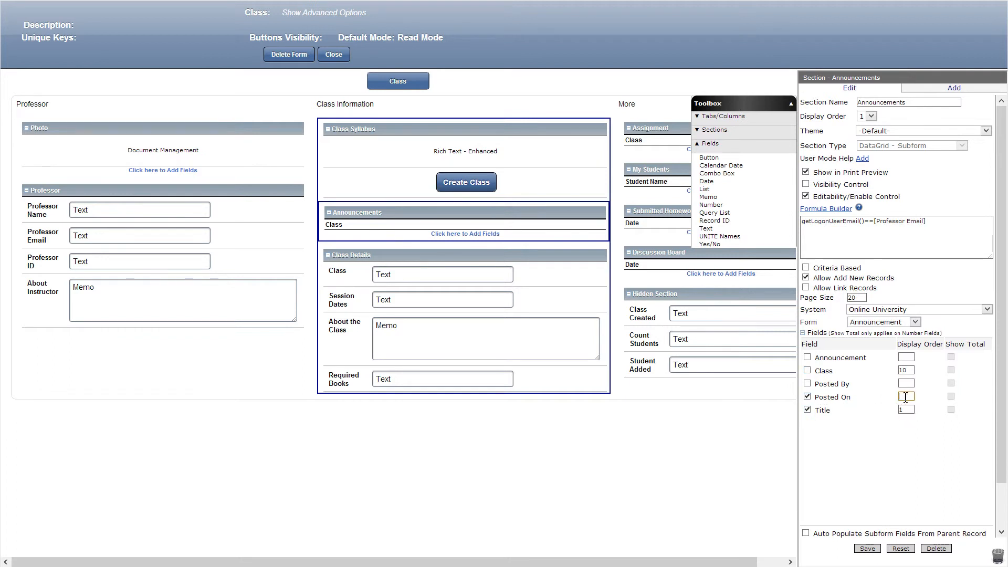
click(867, 548)
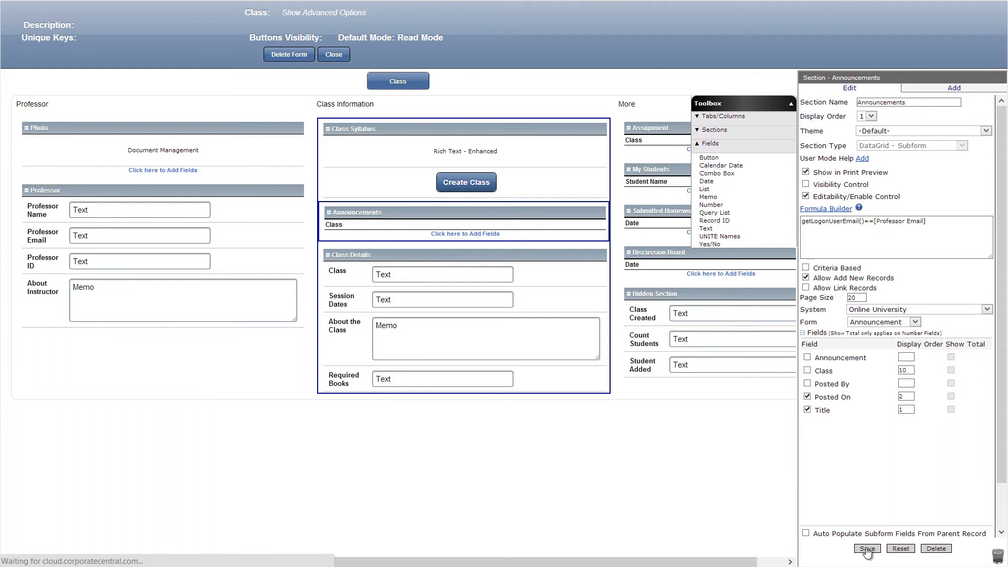
Enable editability control on the Assignment section with the formula getLogonUserEmail()==[Professor Email].
click(658, 143)
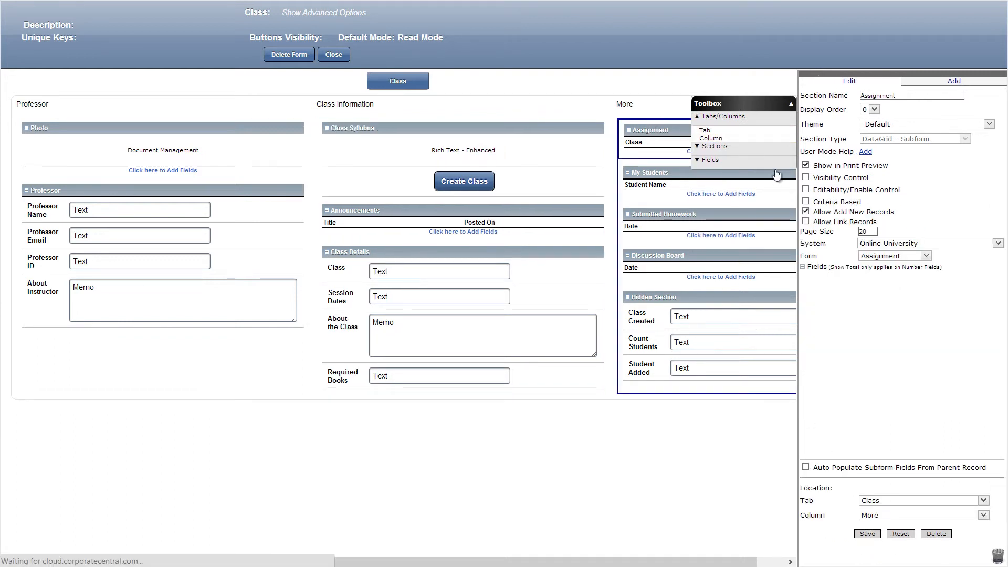
click(806, 196)
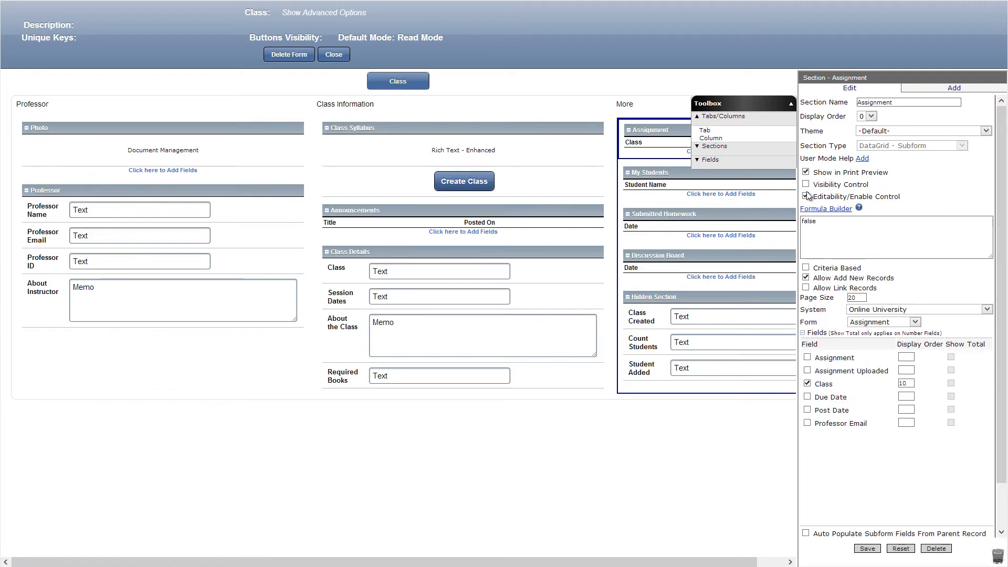
click(833, 209)
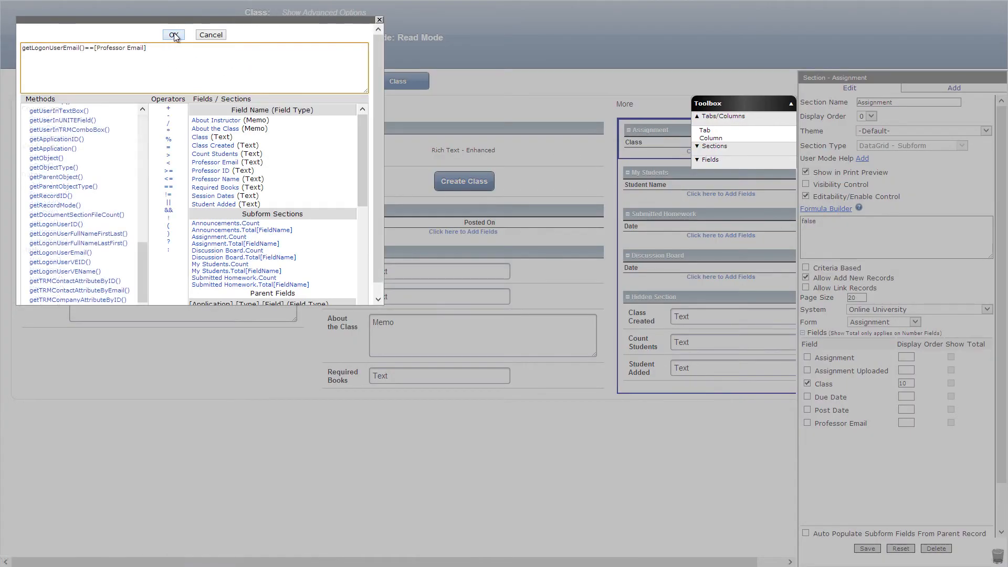
click(173, 35)
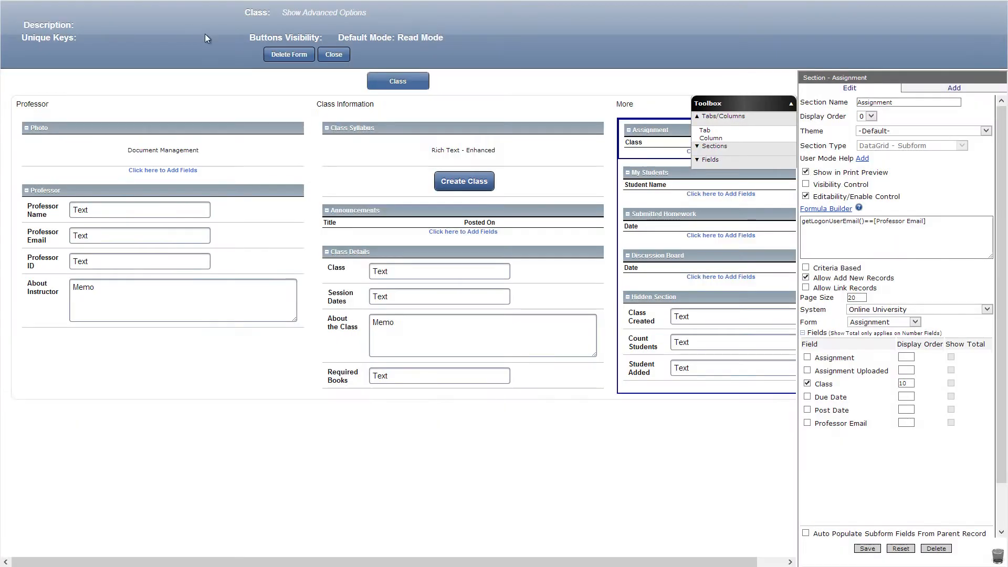
Hide the Class column in the Assignment section, make it criteria based and filter its Class field to equal Class.
click(808, 385)
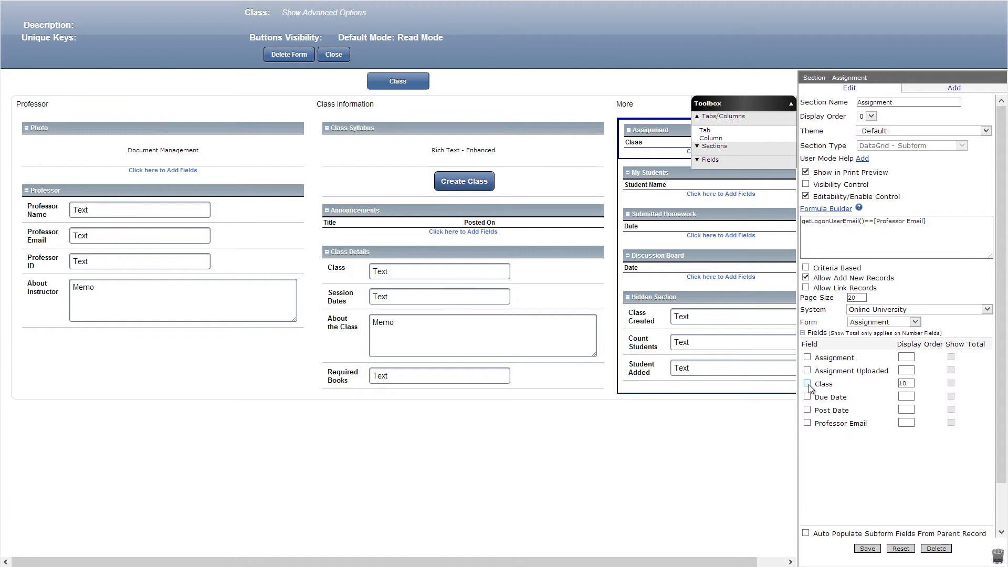
click(806, 268)
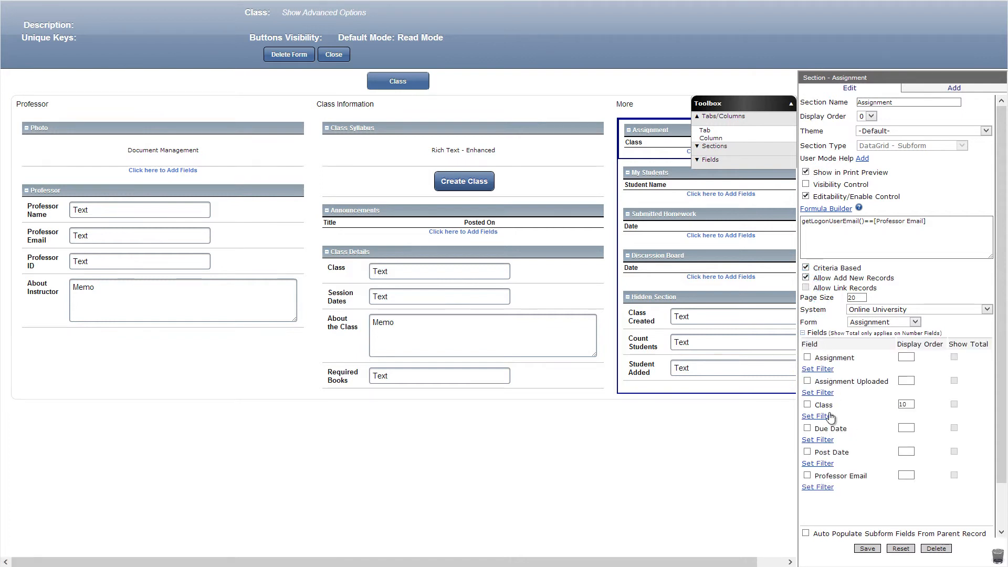
click(830, 416)
click(851, 418)
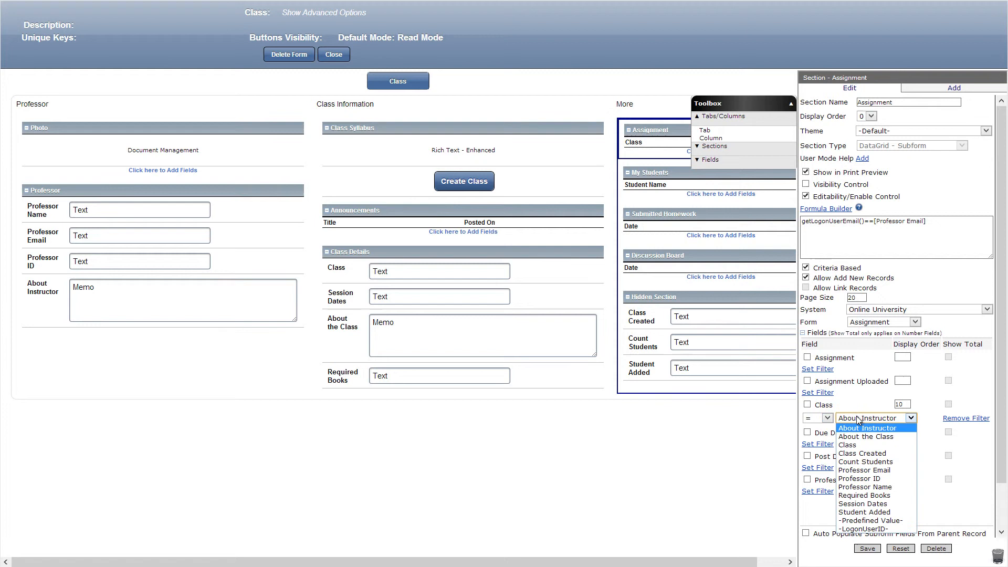
click(859, 445)
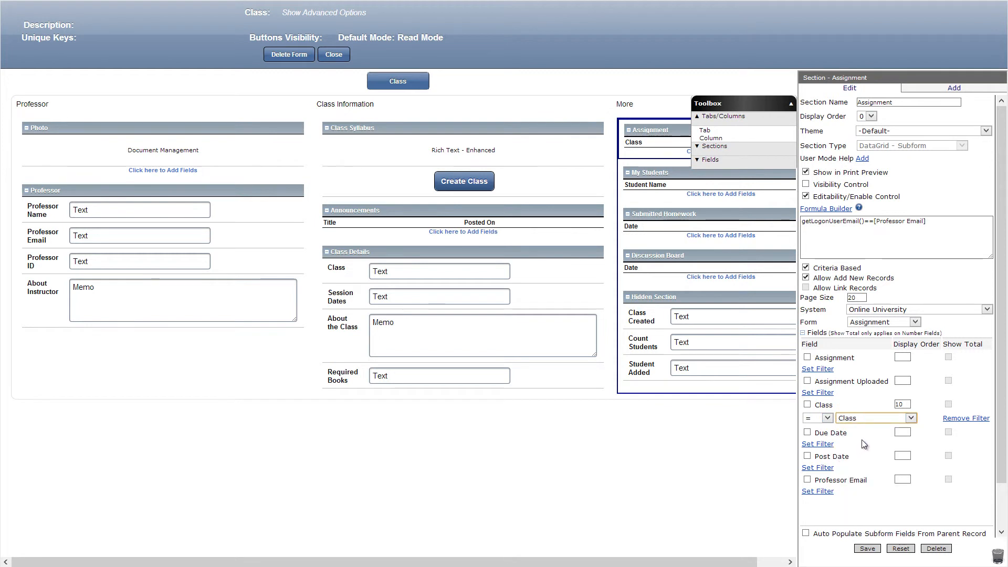
Show Assignment (order 1) and Due Date (order 2), filter Professor Email to equal Professor Email, and save the Assignment section.
click(807, 357)
click(818, 433)
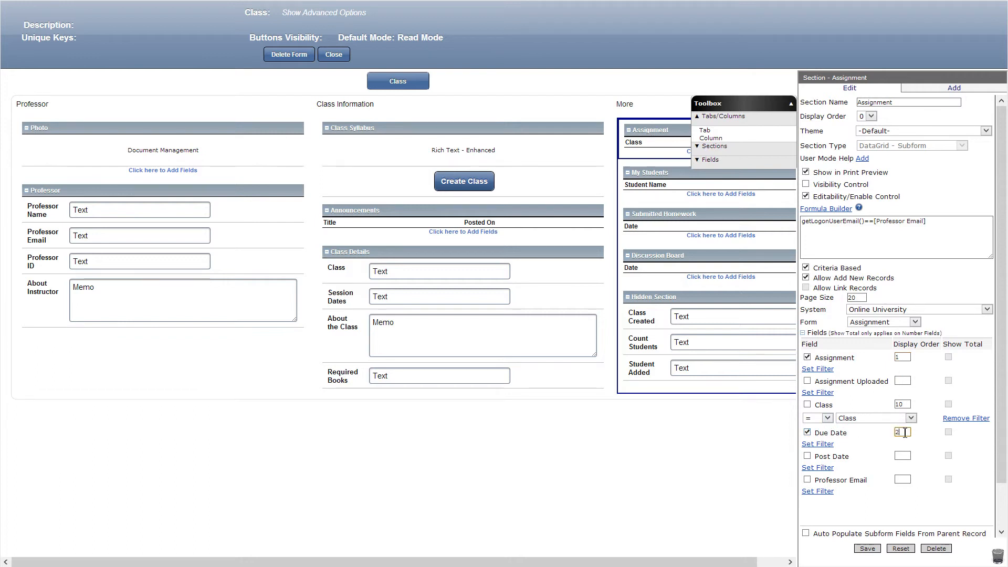
click(823, 491)
click(860, 493)
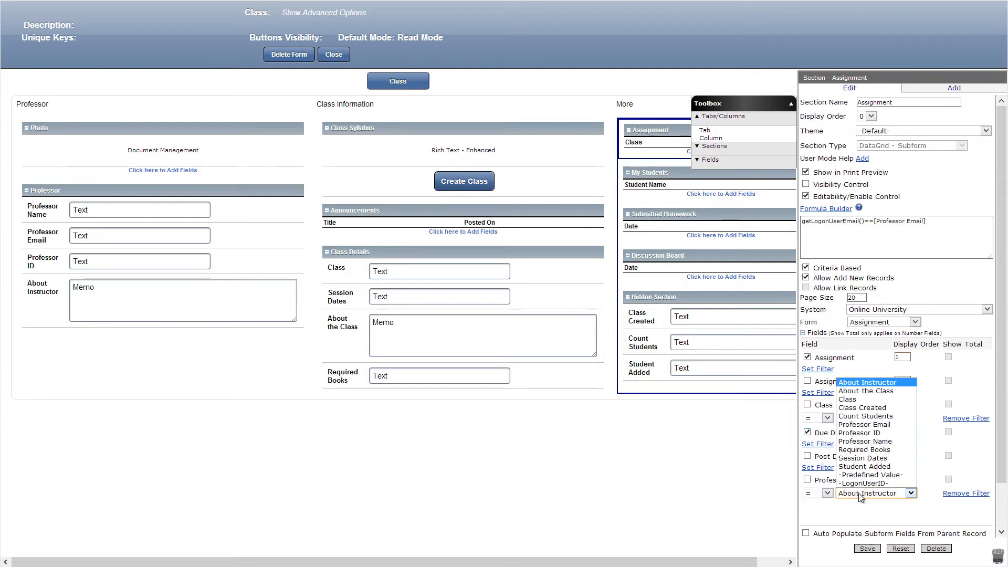
click(874, 424)
click(867, 549)
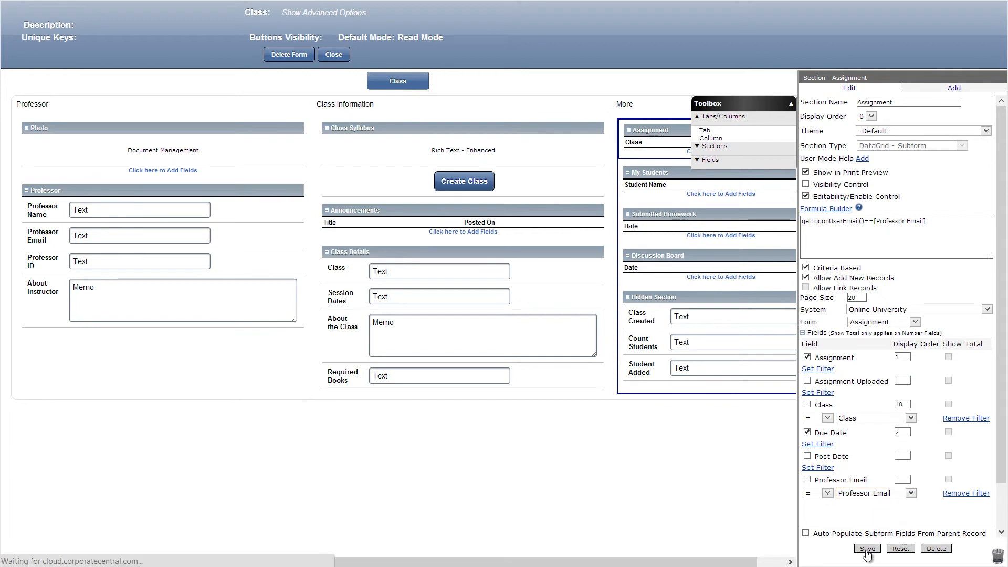
Enable visibility control on the My Students section with the formula getLogonUserEmail()==[Professor Email].
click(660, 177)
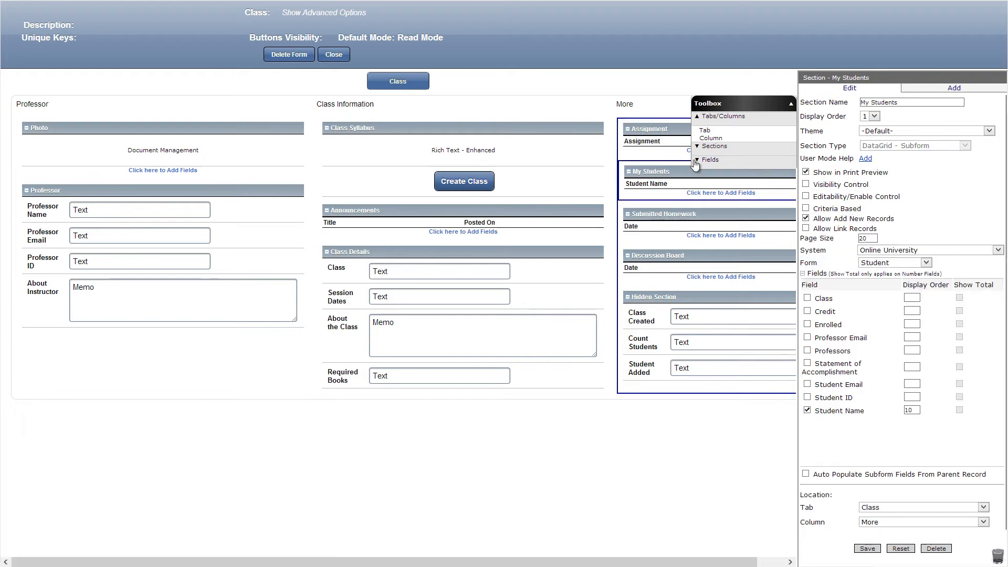
click(806, 185)
click(837, 197)
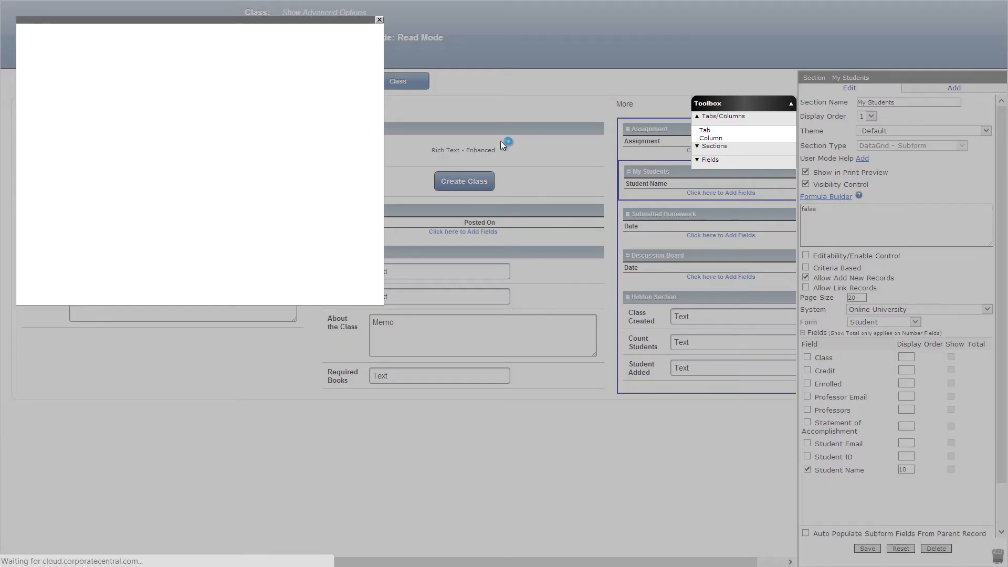
click(178, 35)
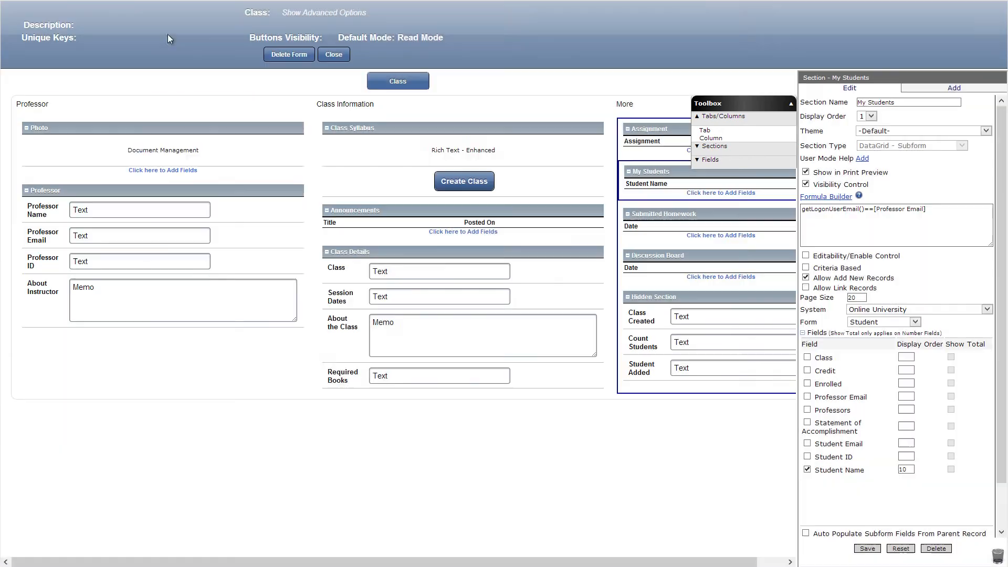
Make My Students criteria based with Class equal to Class, list Credit (order 2) after Student Name, and save the section.
click(806, 268)
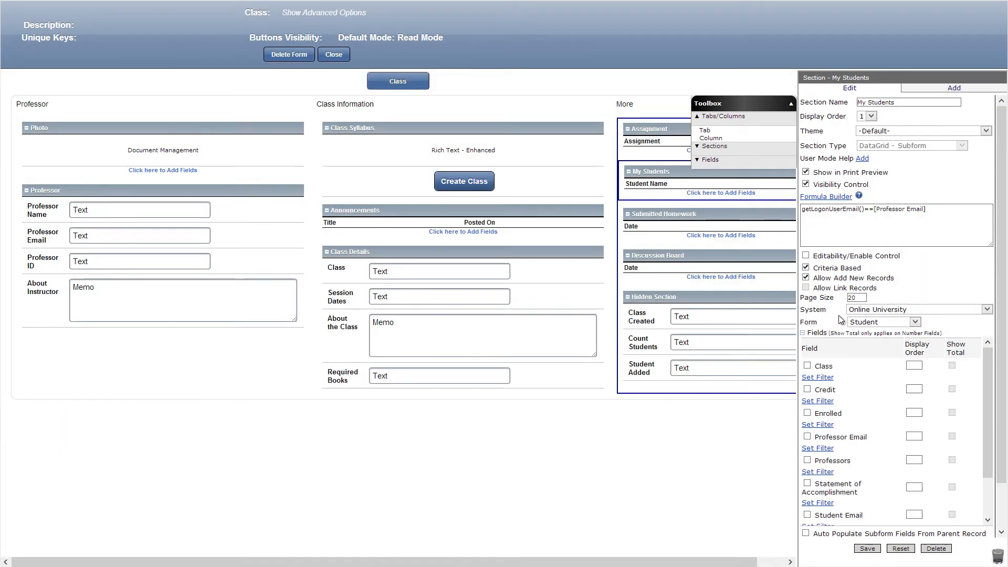
click(824, 377)
click(874, 379)
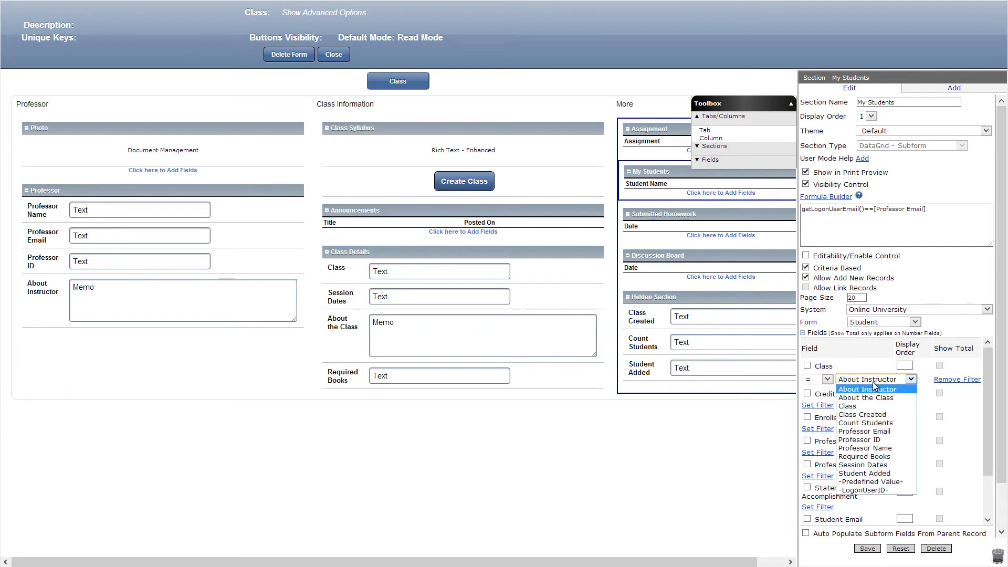
click(853, 406)
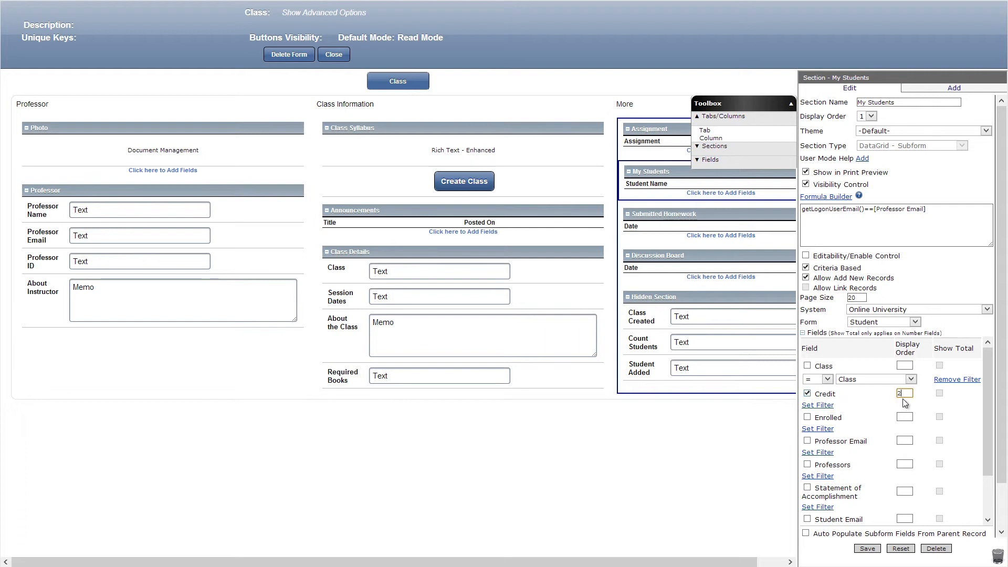
scroll(879, 421, down, 1)
click(885, 511)
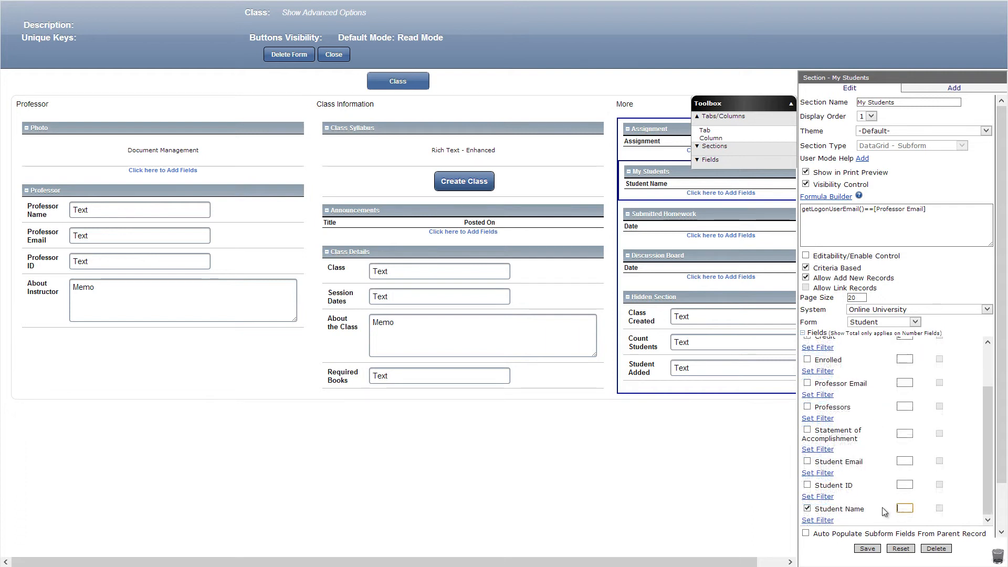
click(876, 546)
Place a DataGrid - Subform section named Students below My Students, based on the Student form.
click(714, 145)
drag(729, 183, 659, 198)
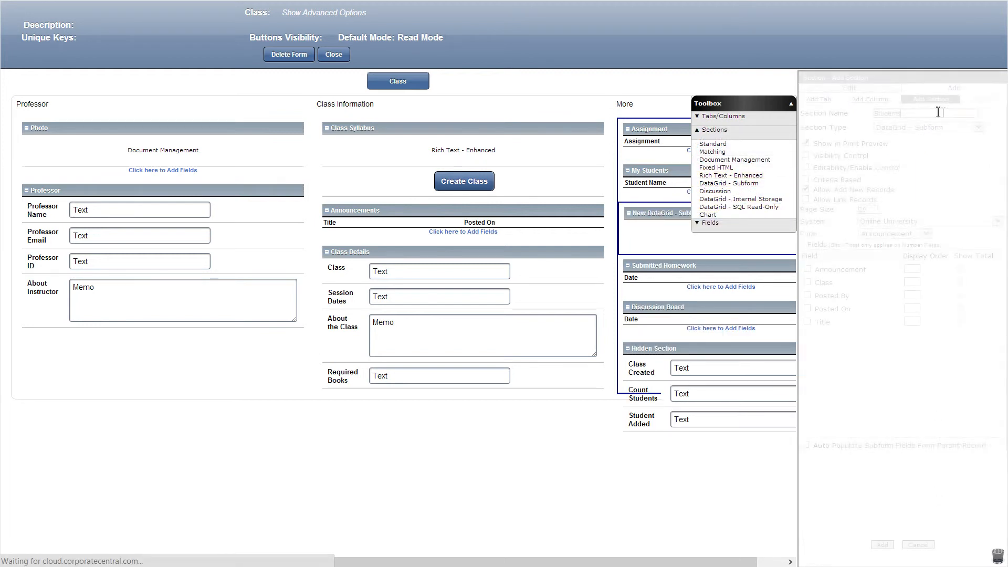
click(900, 237)
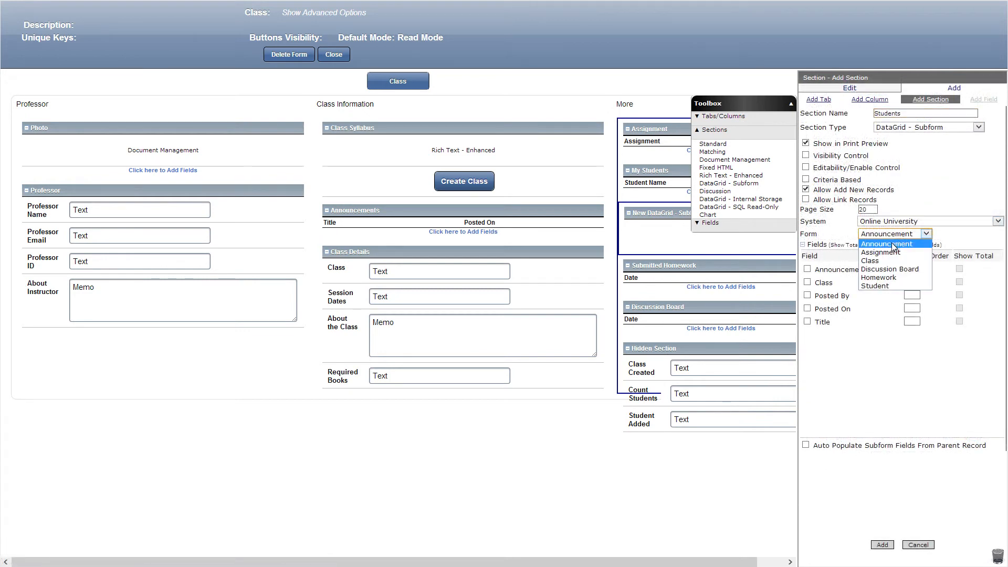
click(877, 286)
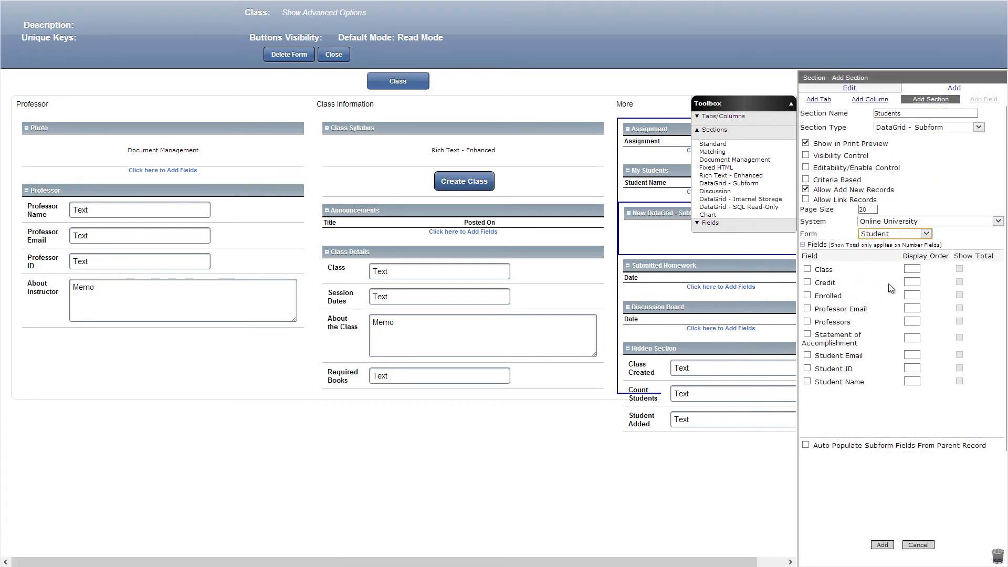
Make the Students section criteria based and set its visibility formula to getLogonUserEmail()!=[Professor Email].
click(806, 180)
click(806, 156)
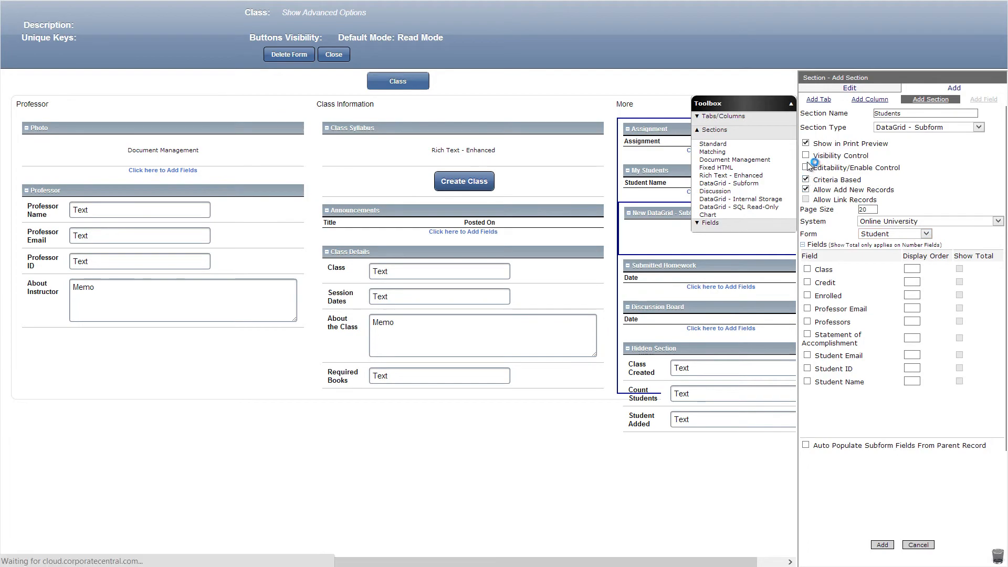
click(824, 171)
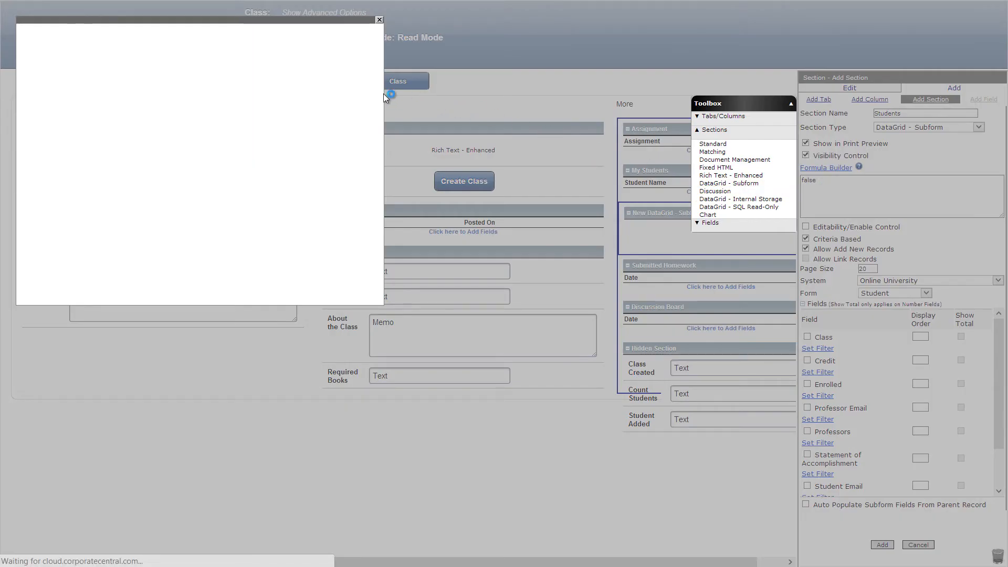
click(214, 163)
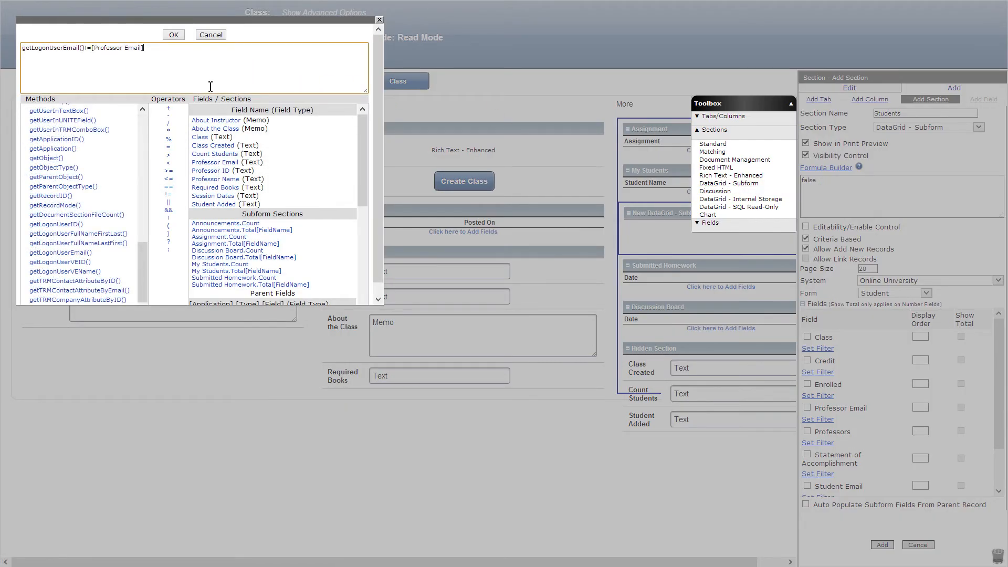
click(173, 35)
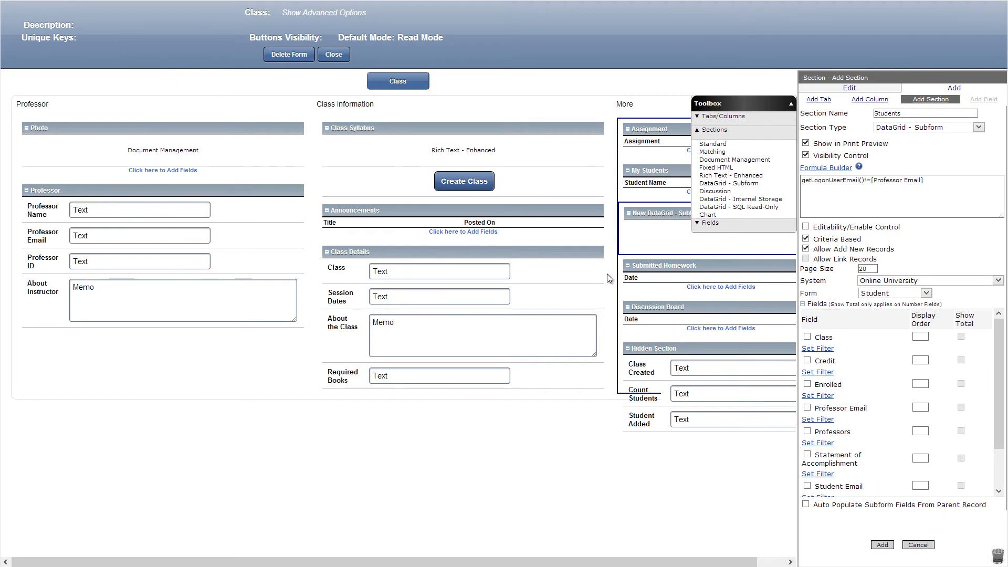
Filter the Students section by Class equal to Class and Professor Email equal to Professor Email, showing Credit with order 2.
click(827, 349)
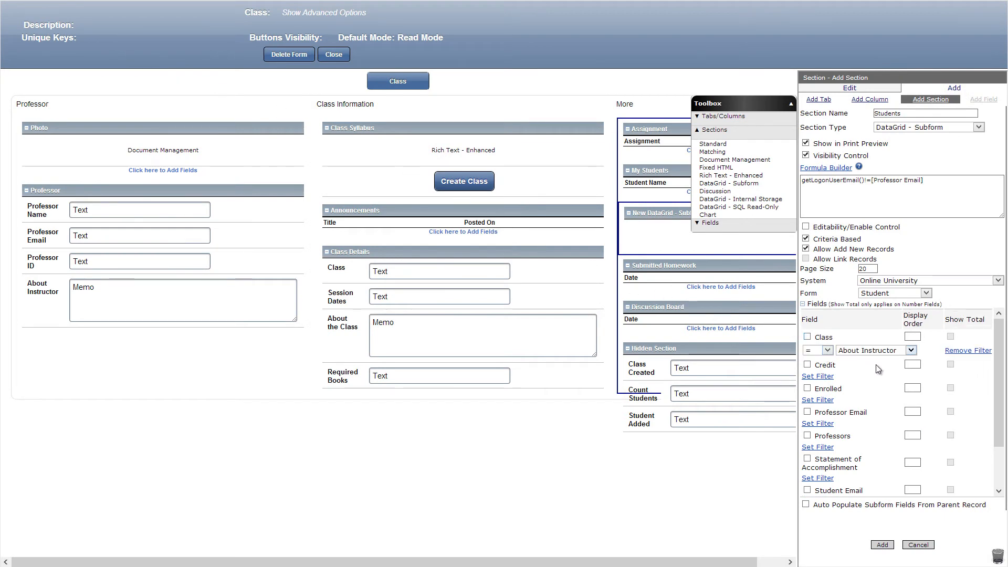
click(874, 350)
click(863, 381)
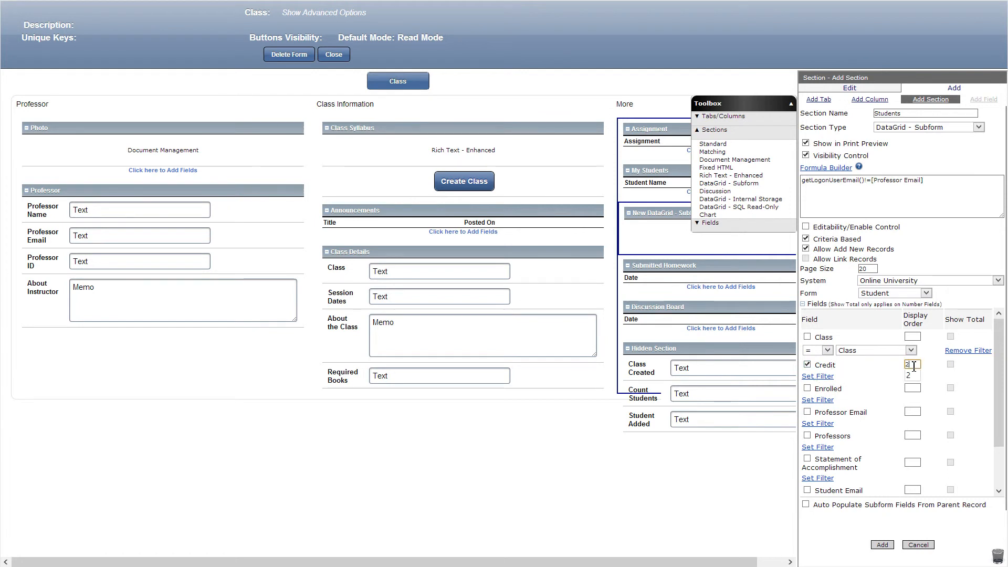
click(825, 423)
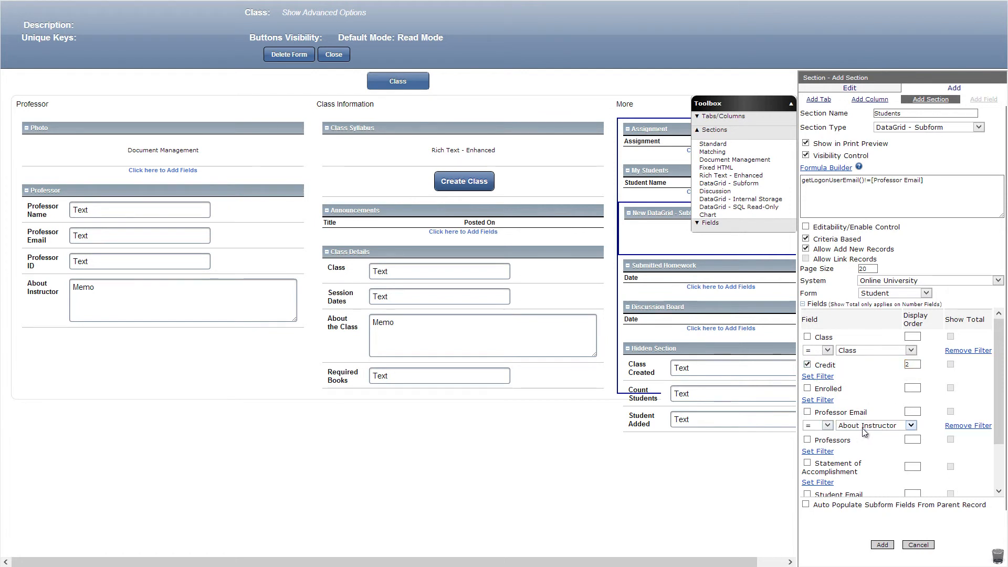
click(882, 425)
click(871, 477)
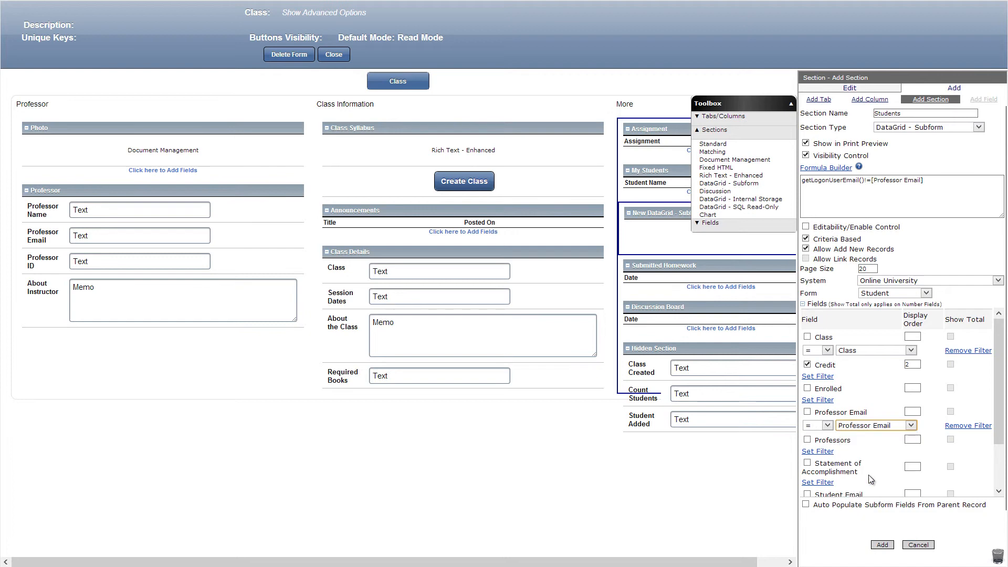
Filter Student ID to equal -LogonUserID-, show Student Name with order 1, and add the Students section to the form.
scroll(871, 478, down, 3)
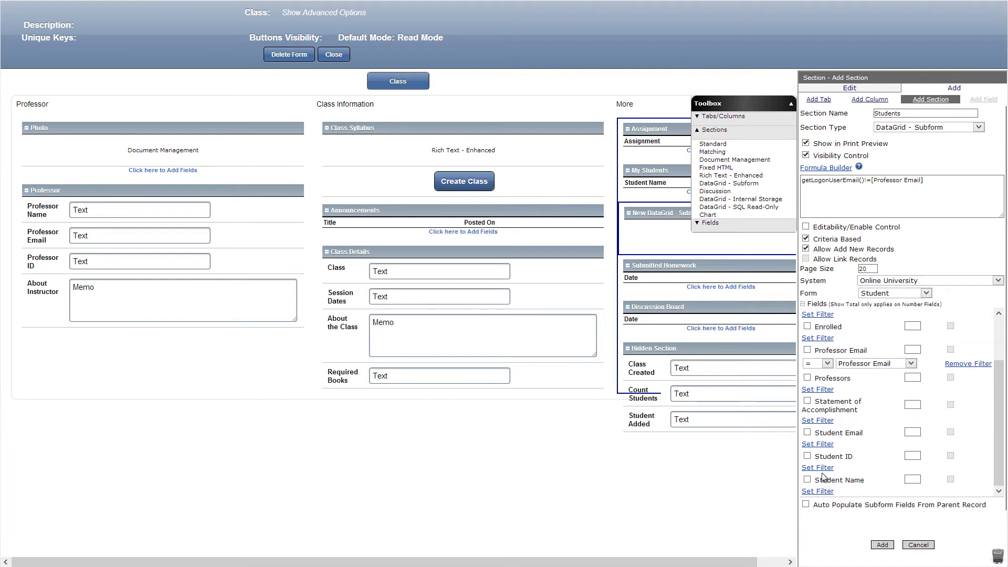
click(821, 468)
click(887, 469)
click(889, 460)
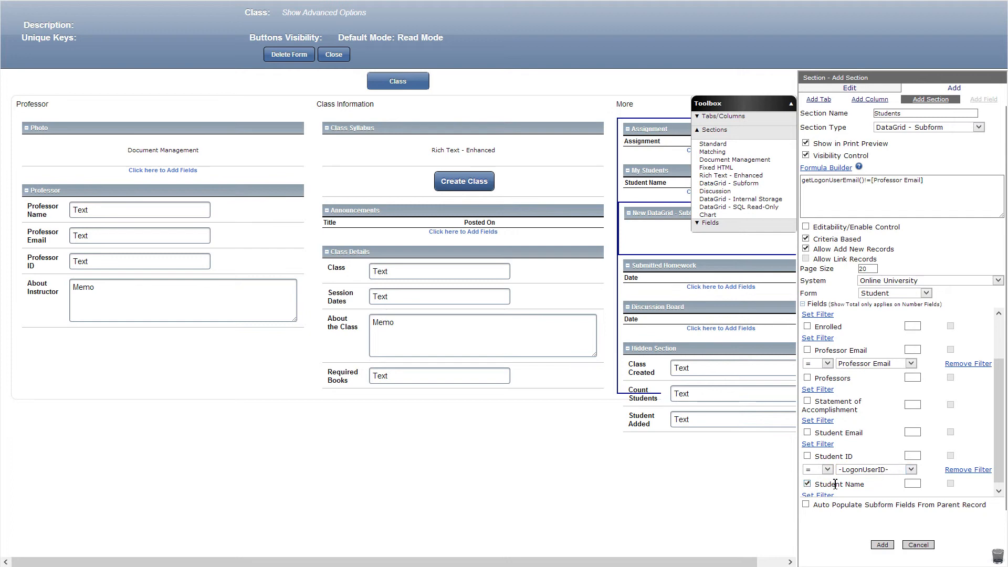
click(911, 486)
text(1)
click(881, 545)
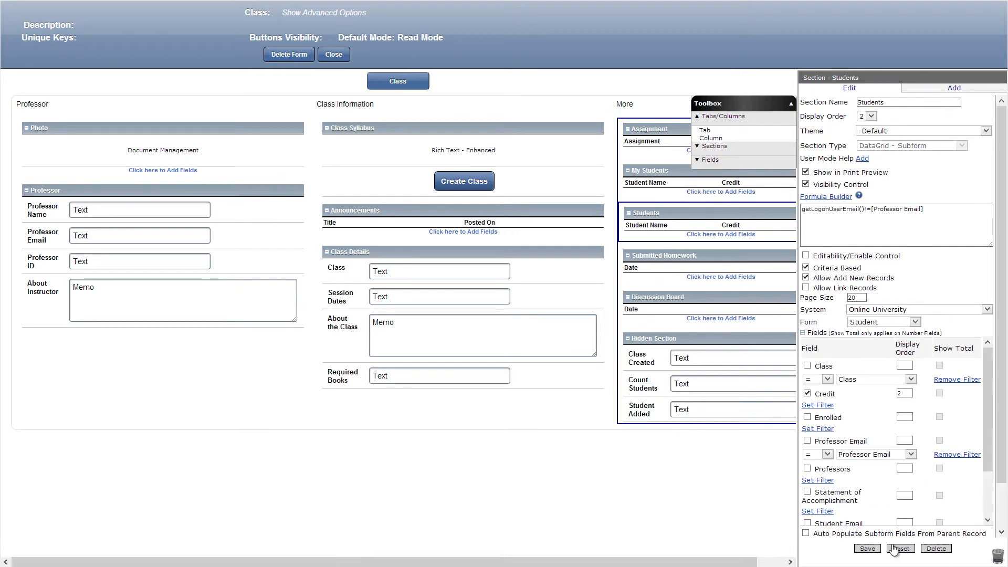
Enable editability control on the Students section with the formula [Students].Count==0.
click(806, 256)
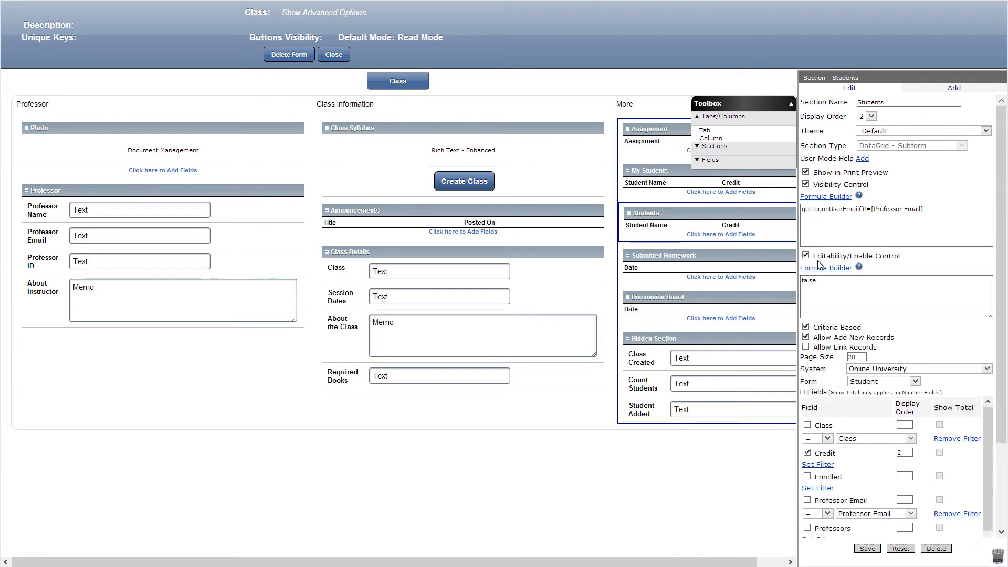
click(826, 268)
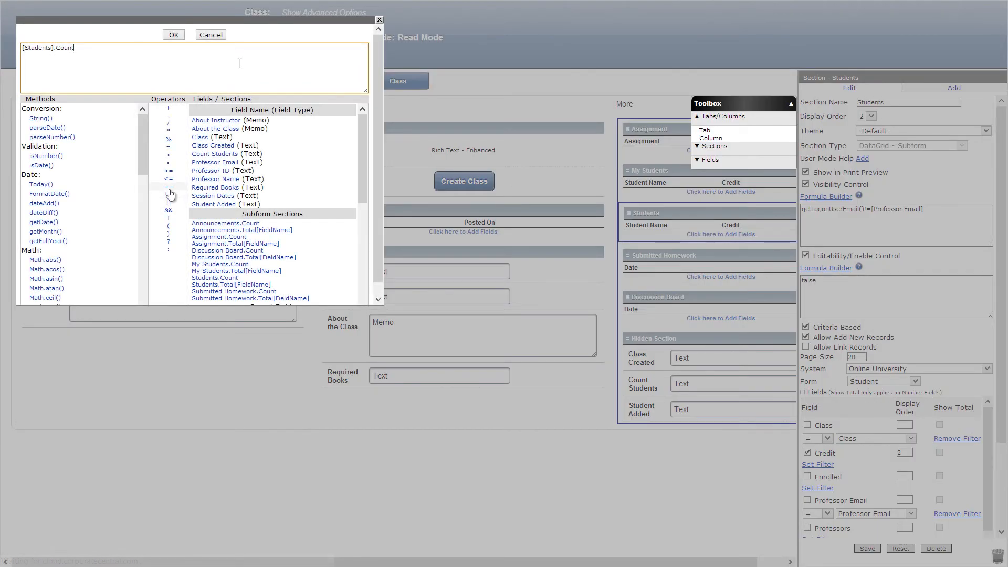
click(168, 187)
text(0)
click(176, 35)
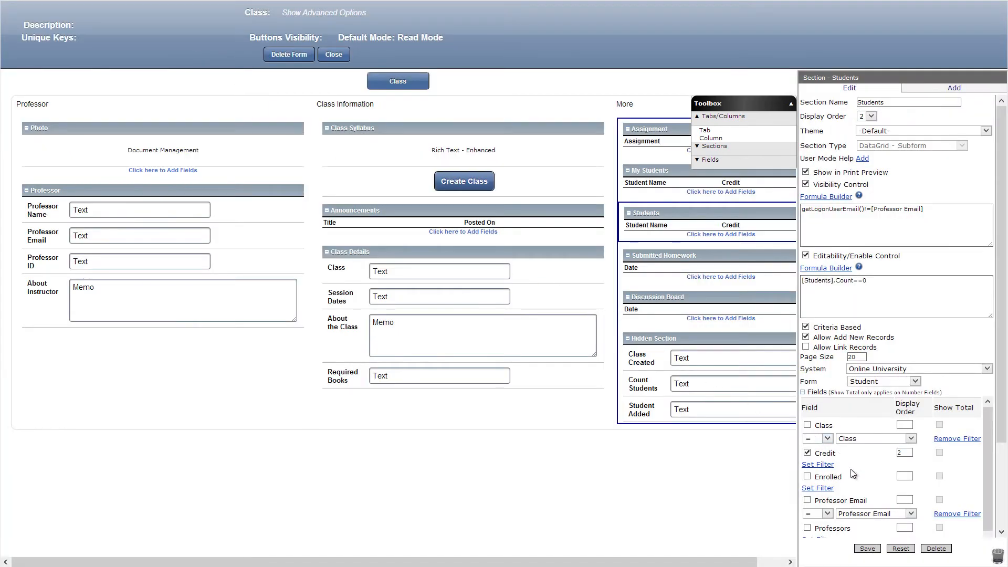
Save the Students section, then enable editability control on Submitted Homework and set its visibility formula to getLogonUserEmail()==[Professor Email].
click(868, 549)
click(675, 260)
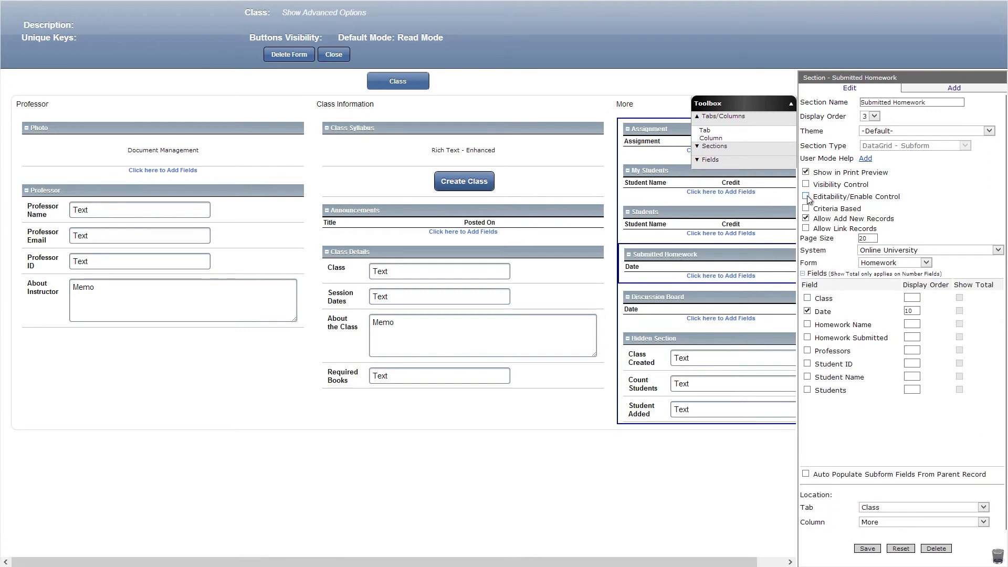
click(806, 196)
click(807, 184)
click(822, 198)
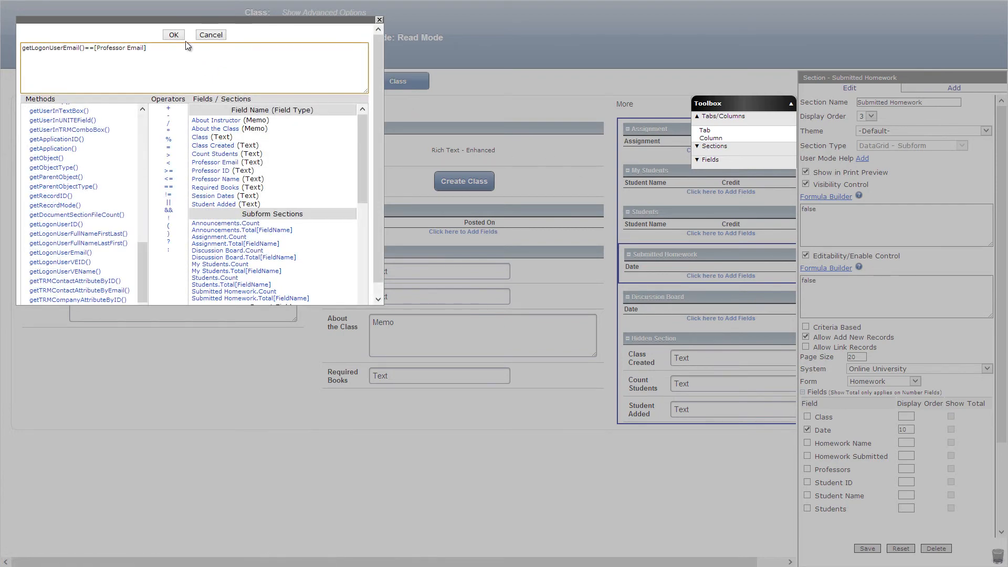
click(175, 36)
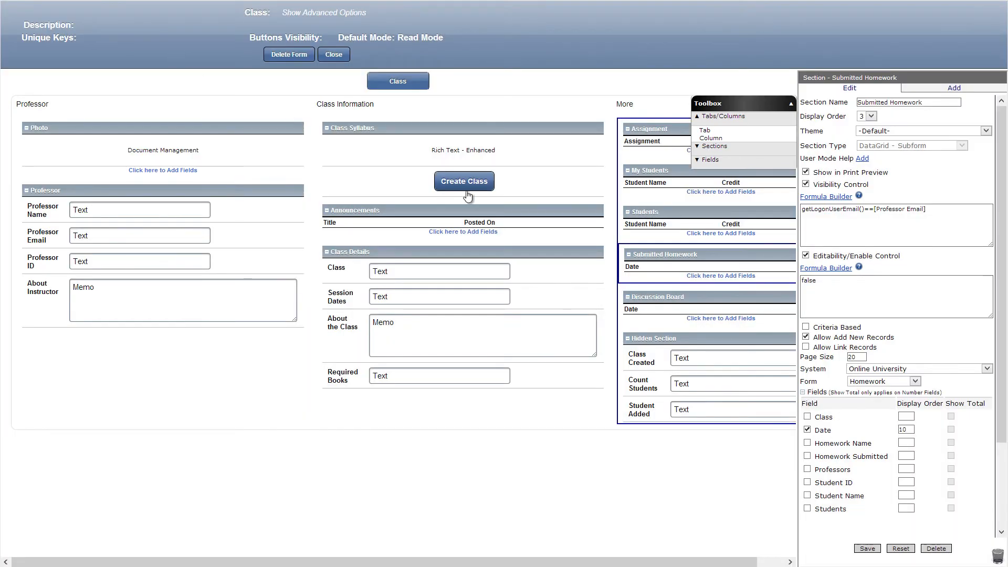
Make the Submitted Homework section criteria based and filter it by Class equal to Class.
click(806, 328)
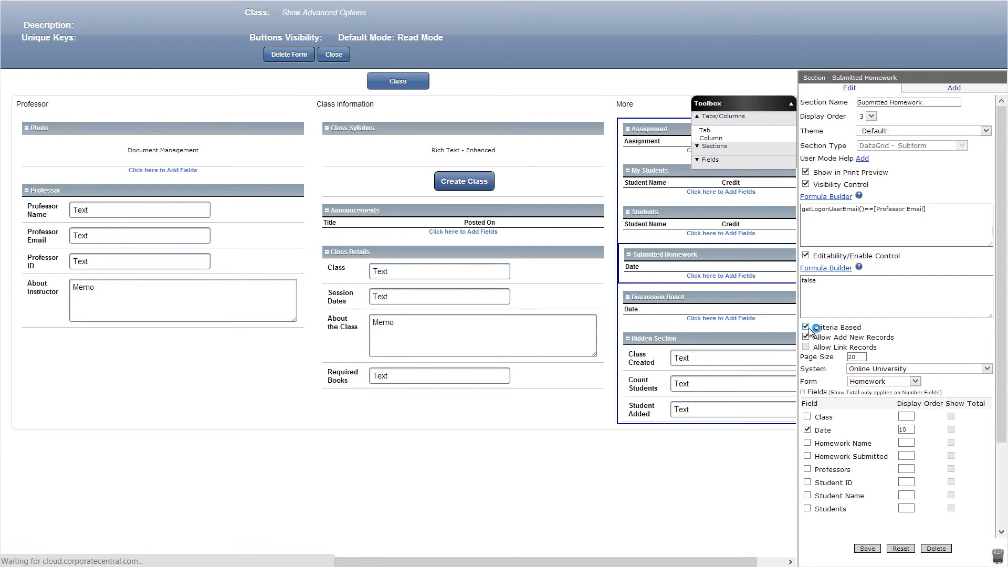
click(818, 429)
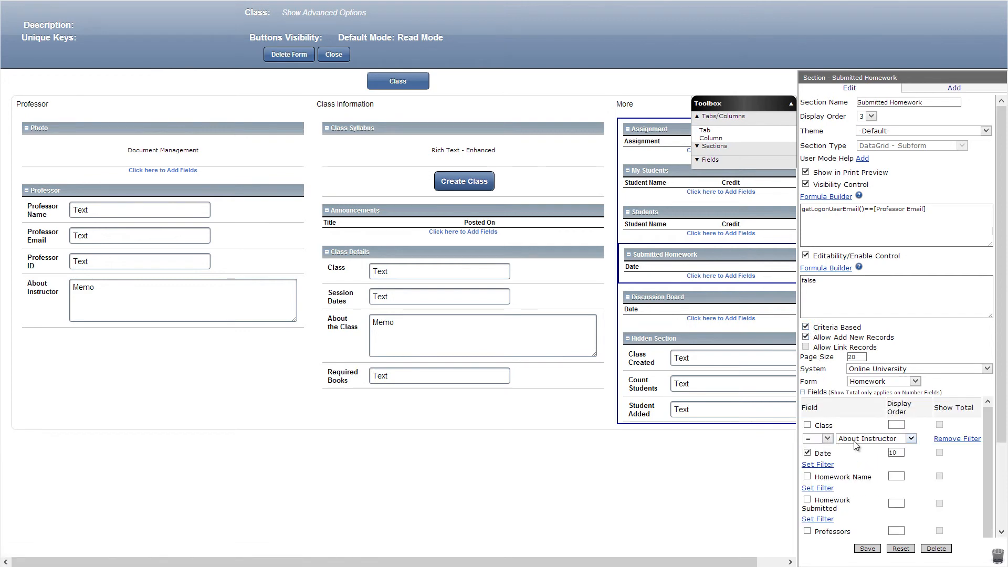
click(861, 444)
click(857, 461)
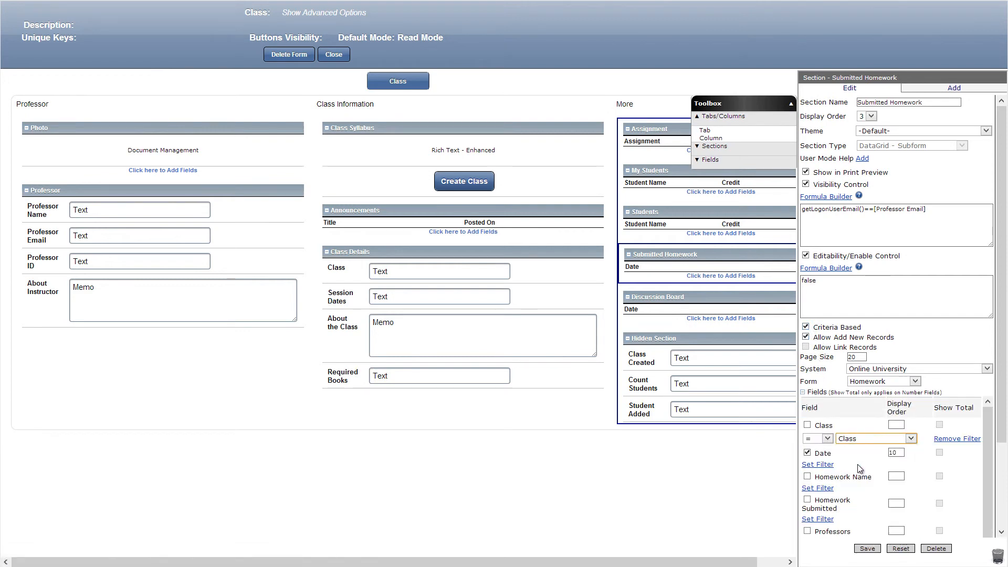
Show Homework Name with order 1, Student Name with order 2 and Date with order 3 in Submitted Homework, and save the section.
drag(900, 452, 884, 451)
text(3)
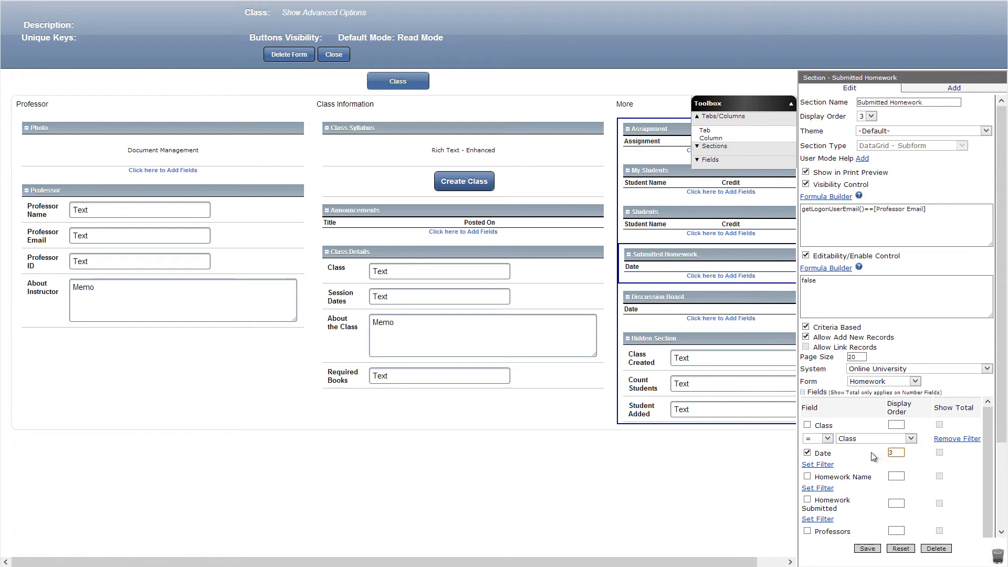
click(808, 477)
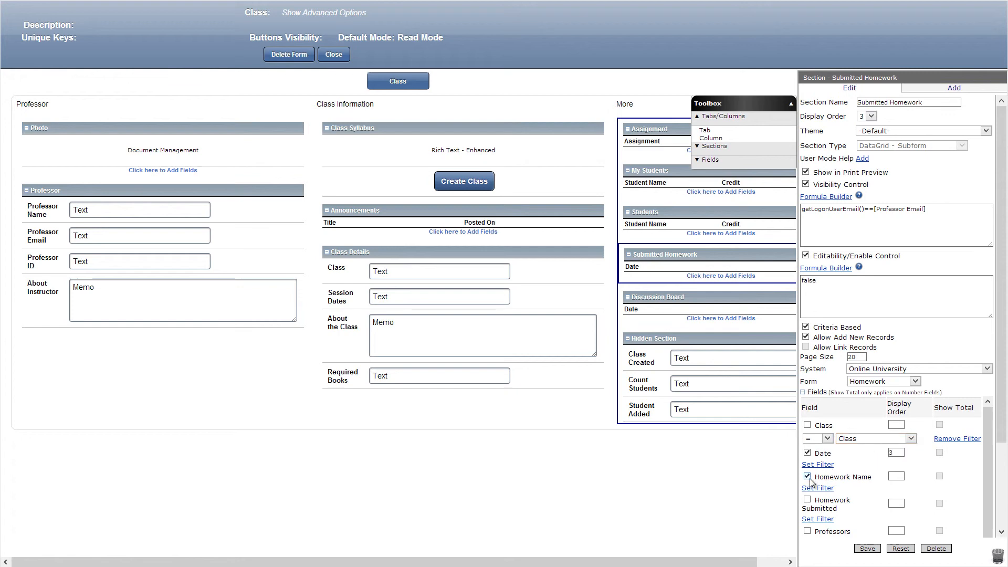
click(902, 478)
text(1)
scroll(900, 477, down, 3)
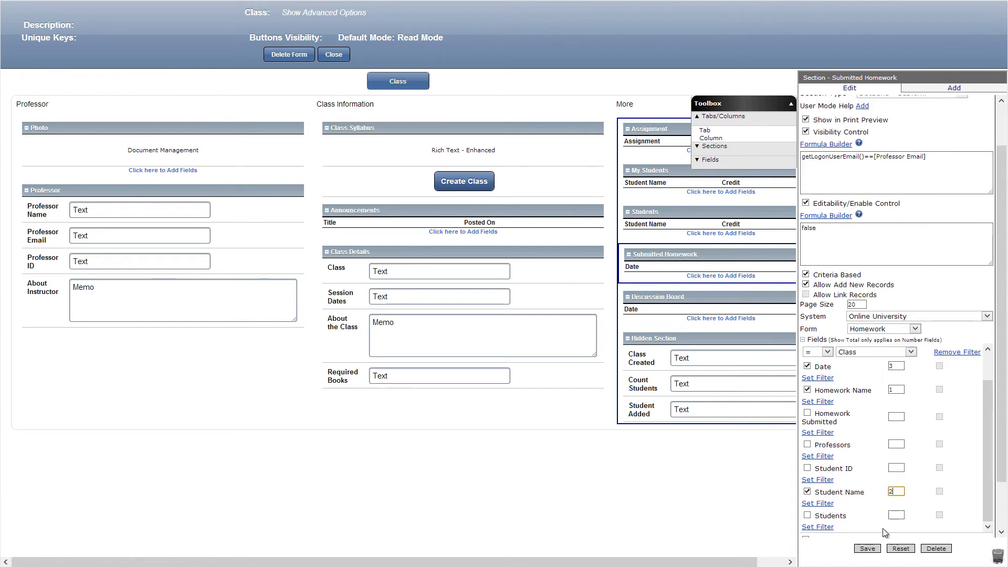
click(867, 548)
Place a criteria-based DataGrid - Subform section named Submit Homework below Submitted Homework, using the Homework form.
click(714, 146)
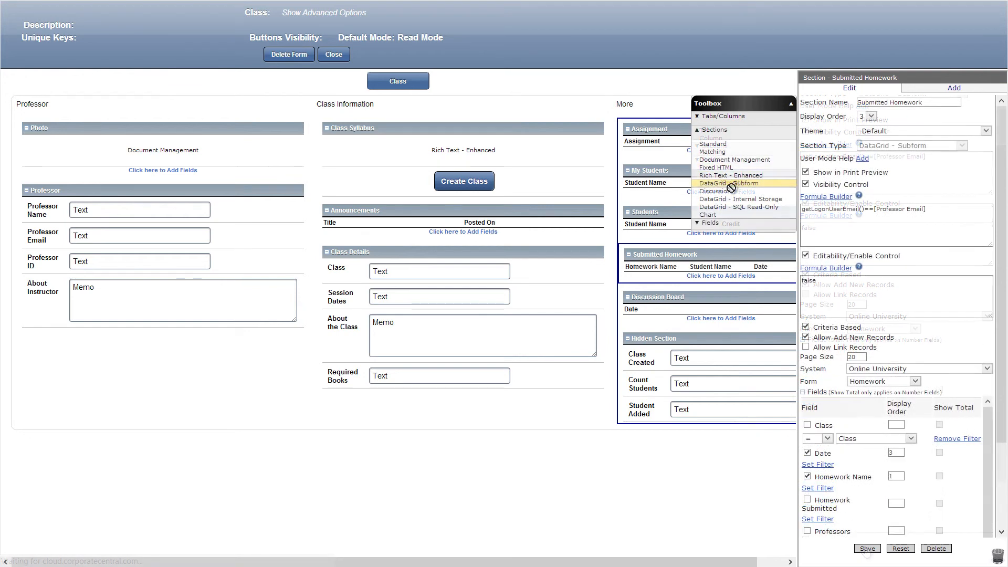
drag(731, 187, 699, 313)
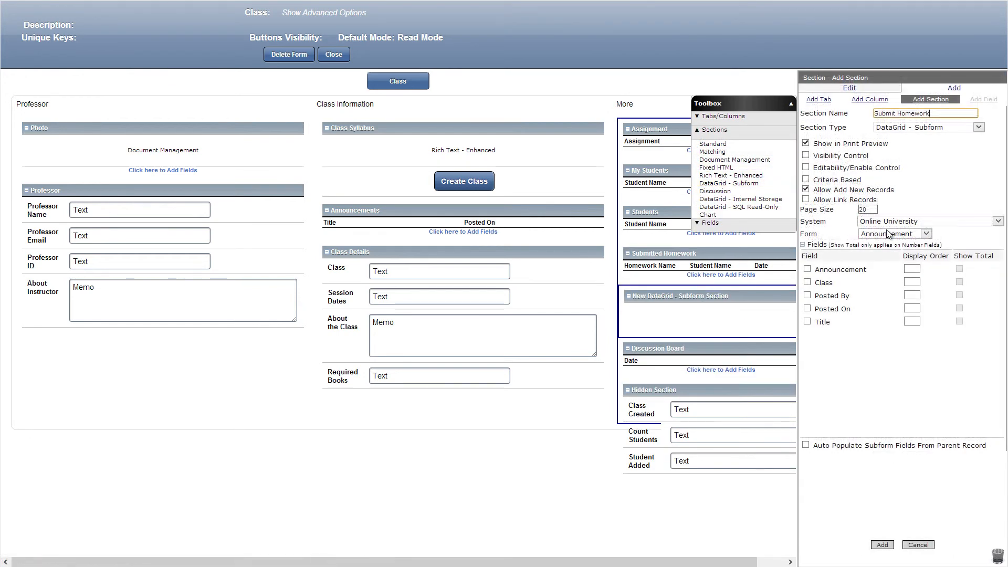
click(888, 234)
click(875, 279)
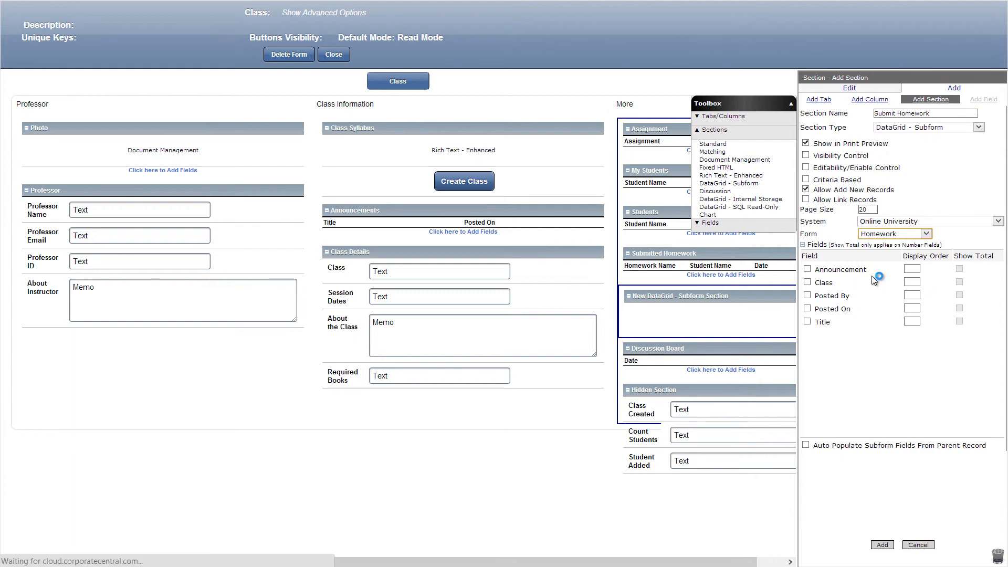
click(806, 180)
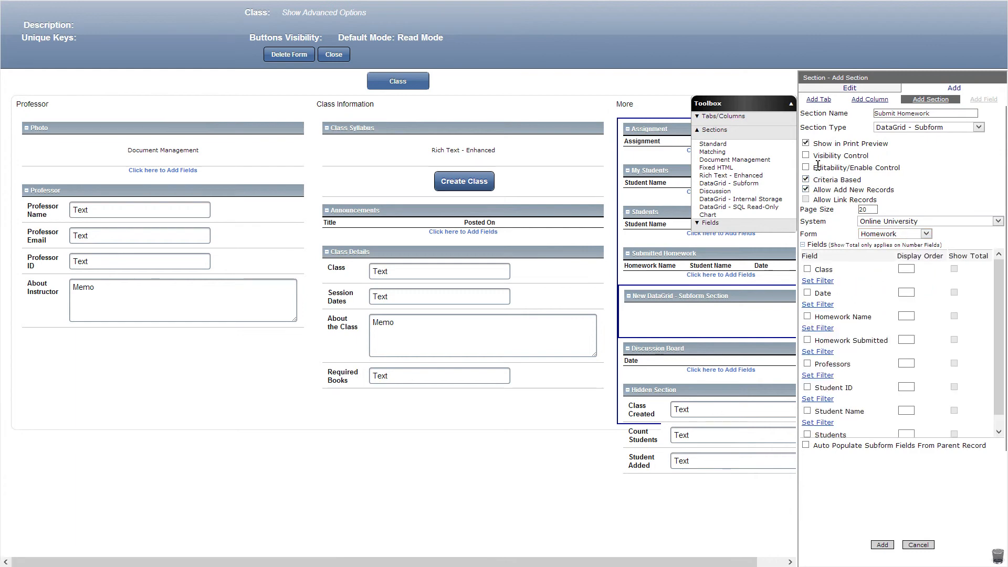
Enable visibility control on the Submit Homework section with the formula getLogonUserEmail()!=[Professor Email].
click(806, 155)
click(826, 167)
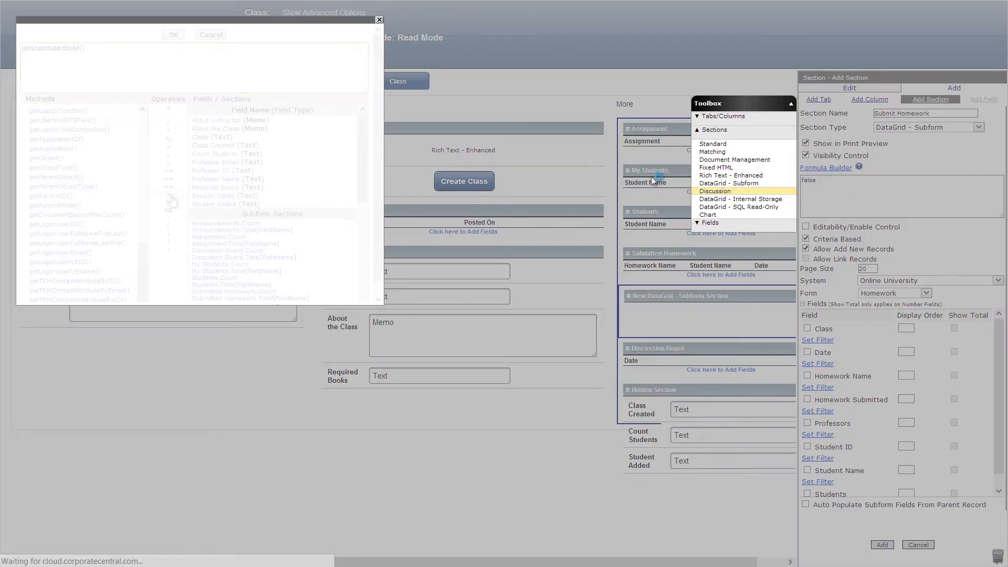
click(169, 195)
click(219, 163)
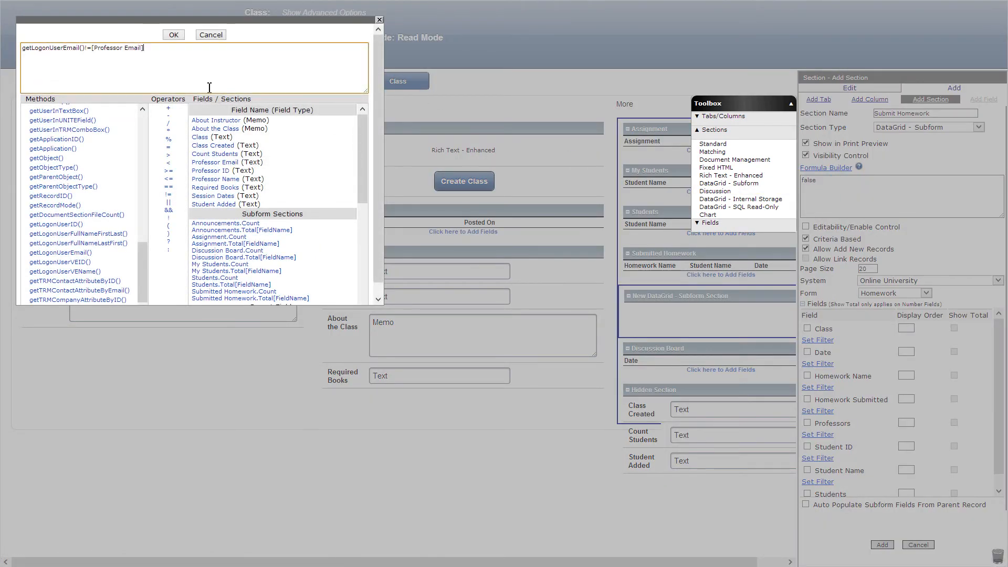
click(178, 36)
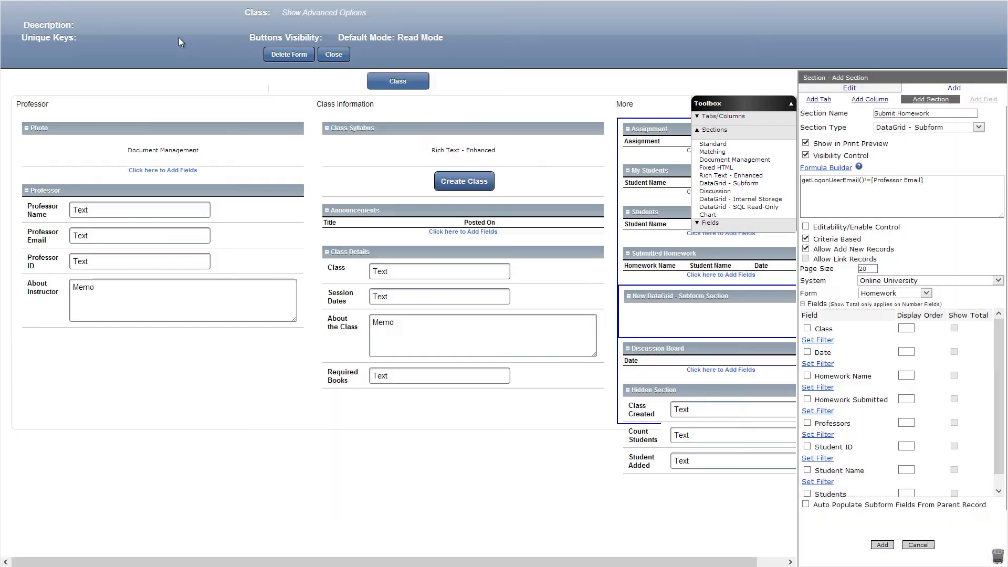
Filter Class to Class and Student ID to -LogonUserID-, order Homework Name 1, Student Name 2 and Date 3, and add the section.
click(804, 340)
click(864, 343)
click(853, 358)
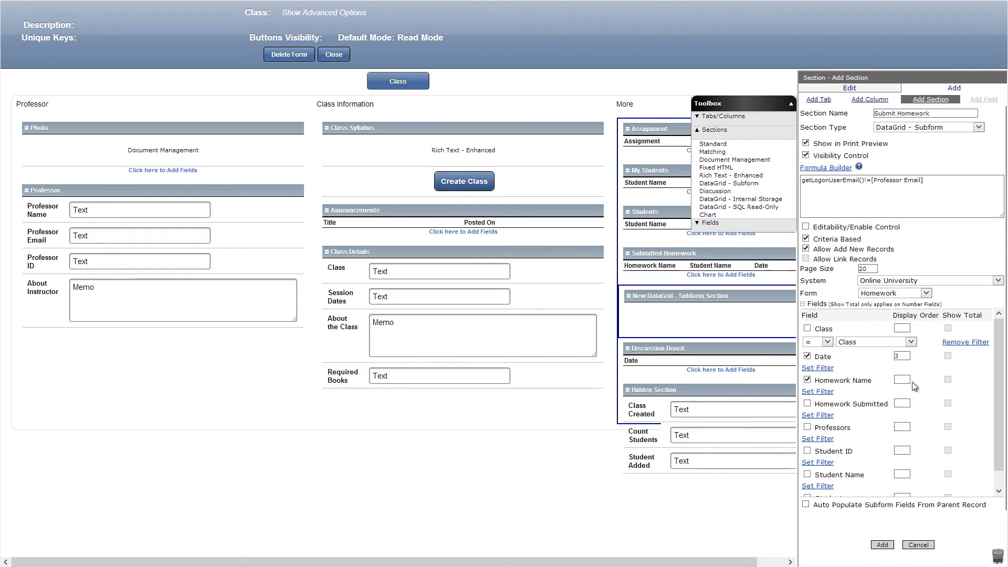
click(817, 462)
click(872, 464)
click(886, 455)
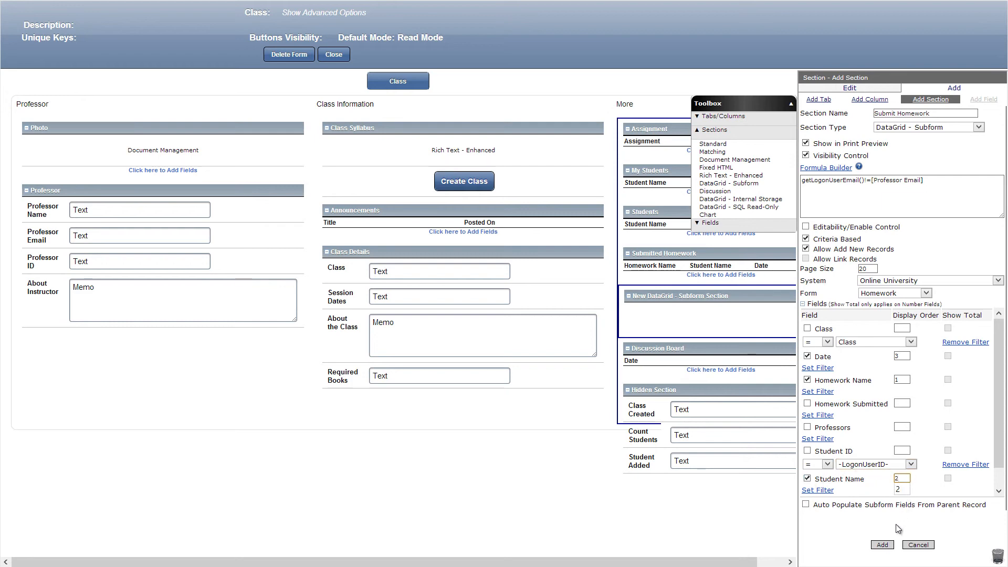
click(883, 545)
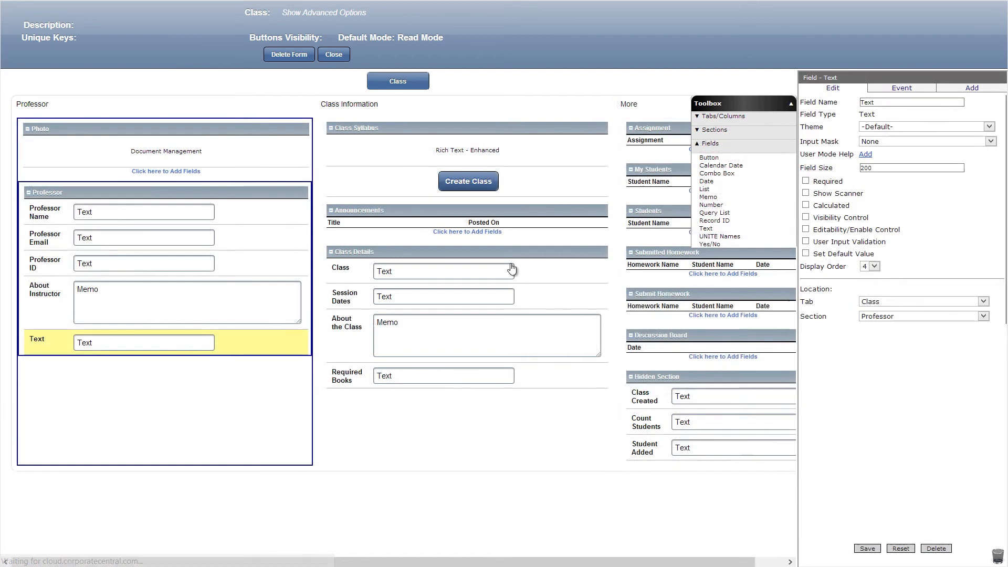
Name the Professor section's new text field My Class, calculate it as [Submit Homework].Count==1?'Yes':'No', set its visibility to false, and save it.
double_click(878, 103)
text(My Class)
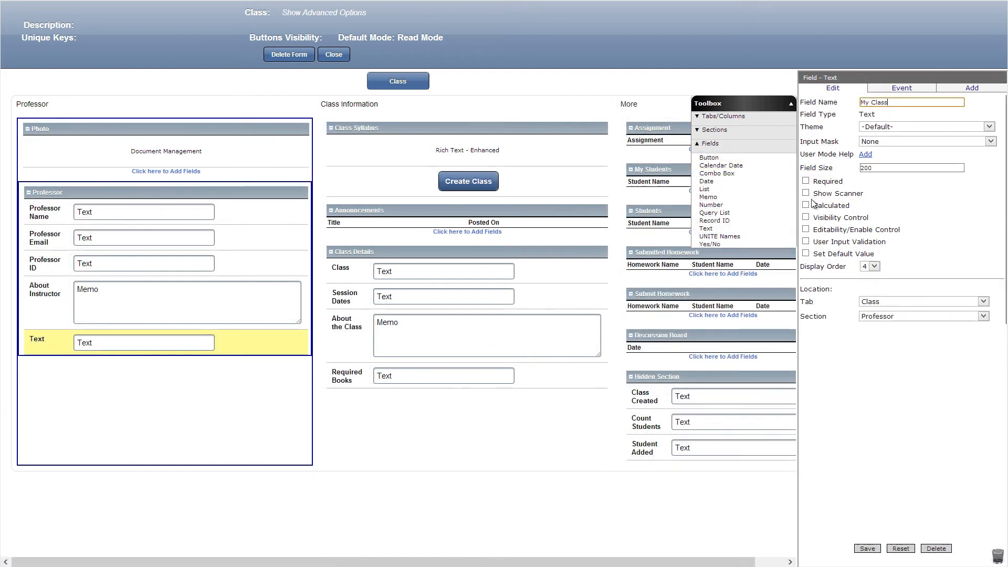
click(807, 205)
click(828, 219)
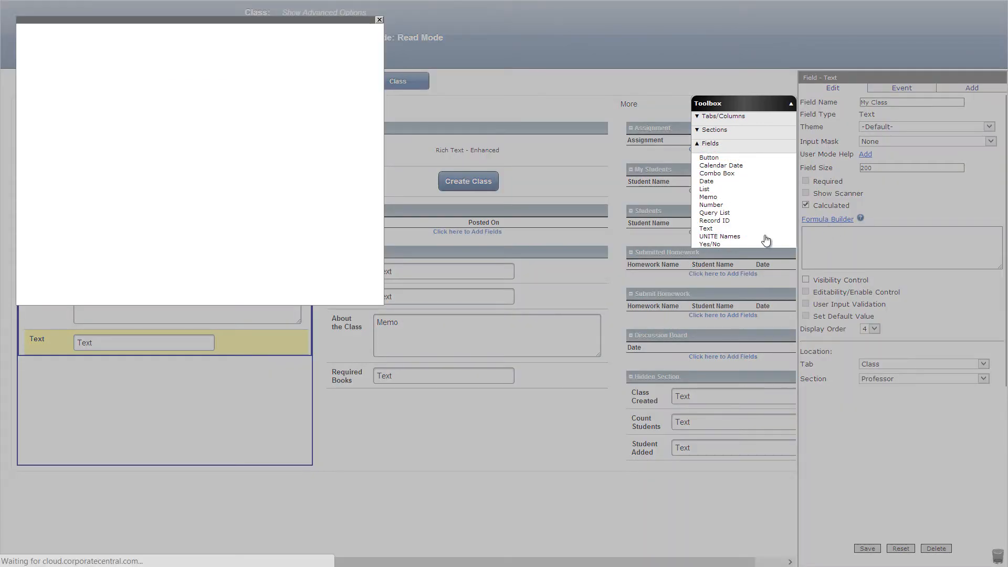
click(174, 35)
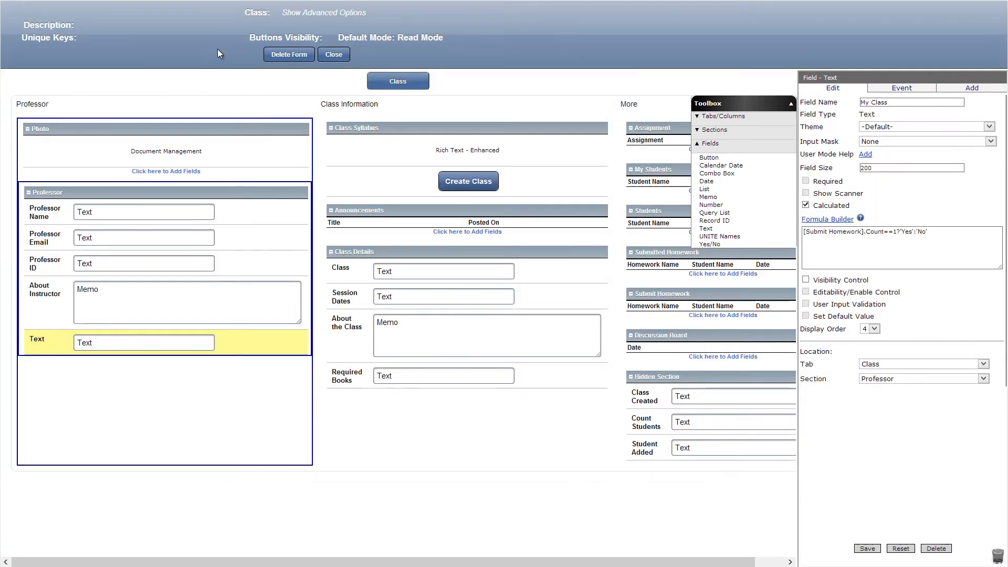
click(805, 280)
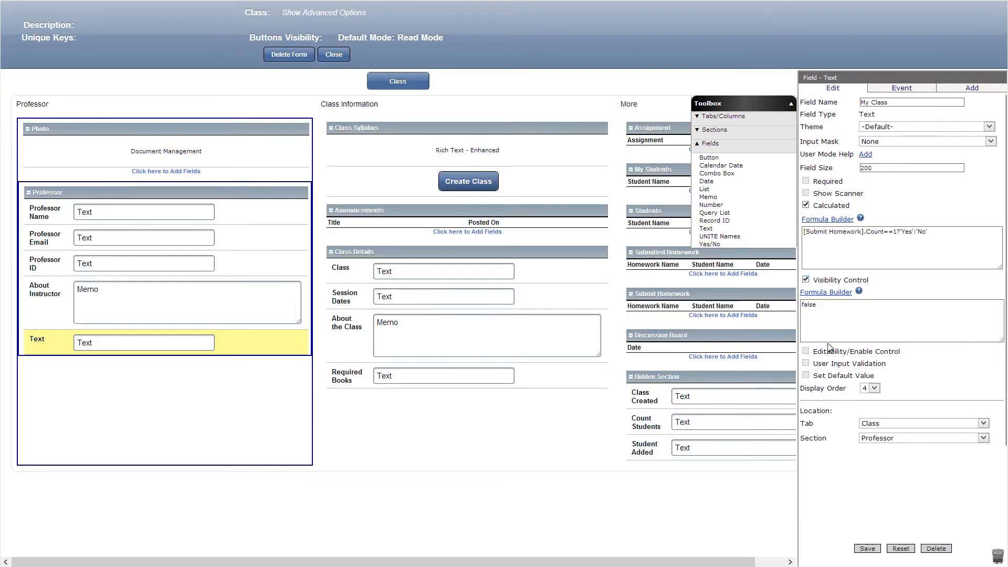
click(867, 549)
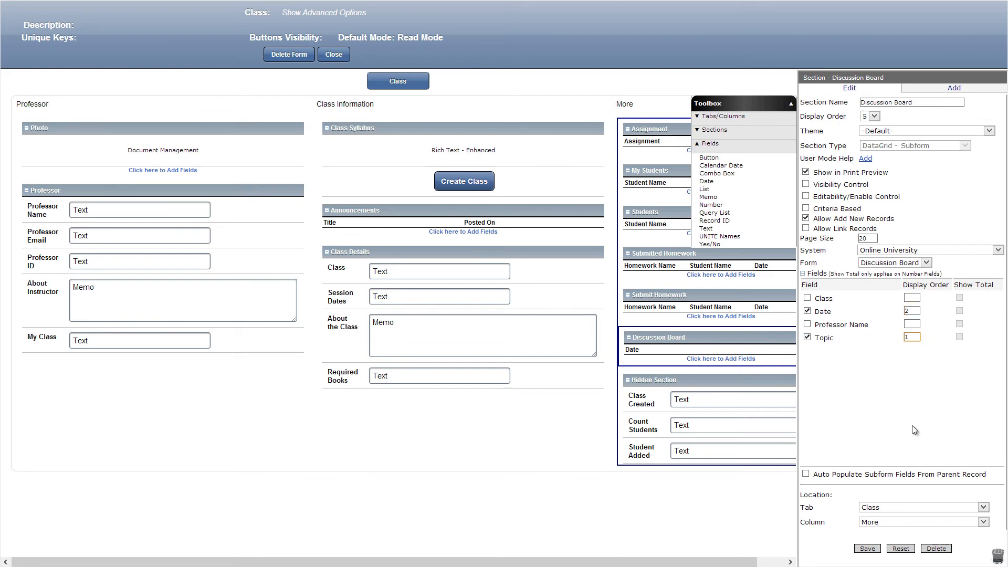
Save the Discussion Board section, and make the Hidden Section's Count Students field calculated with the formula [Students].Count.
click(867, 548)
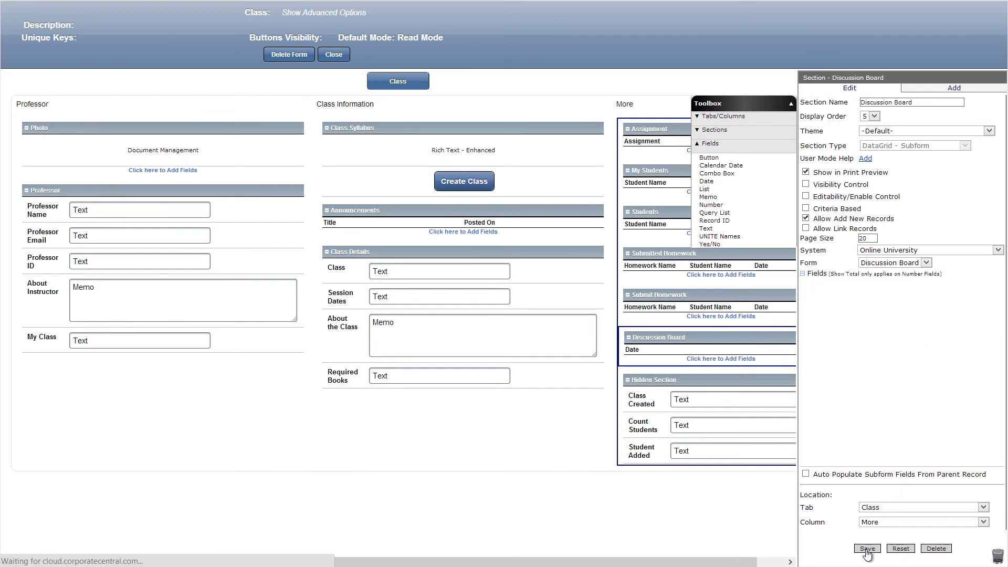
click(646, 433)
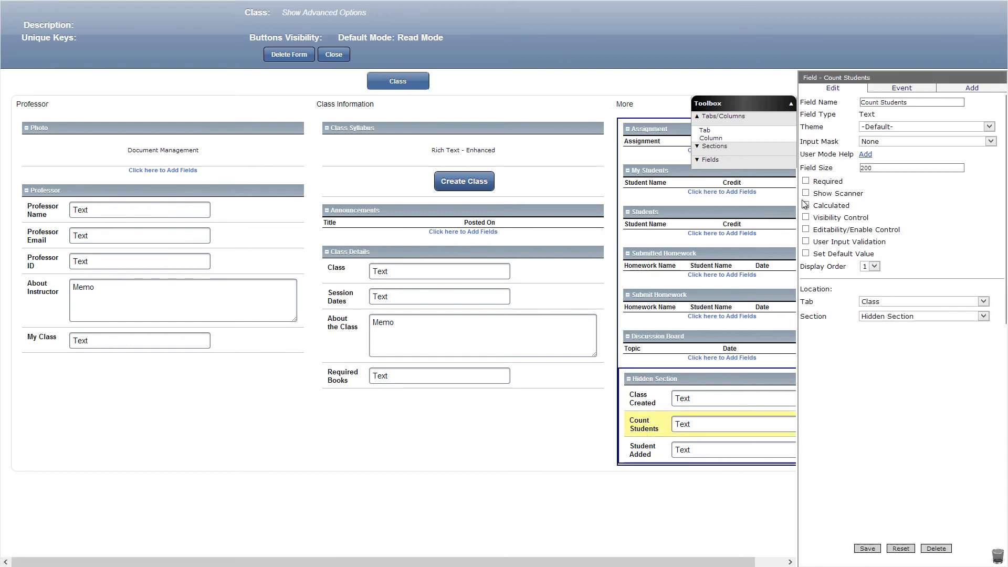
click(806, 205)
click(816, 220)
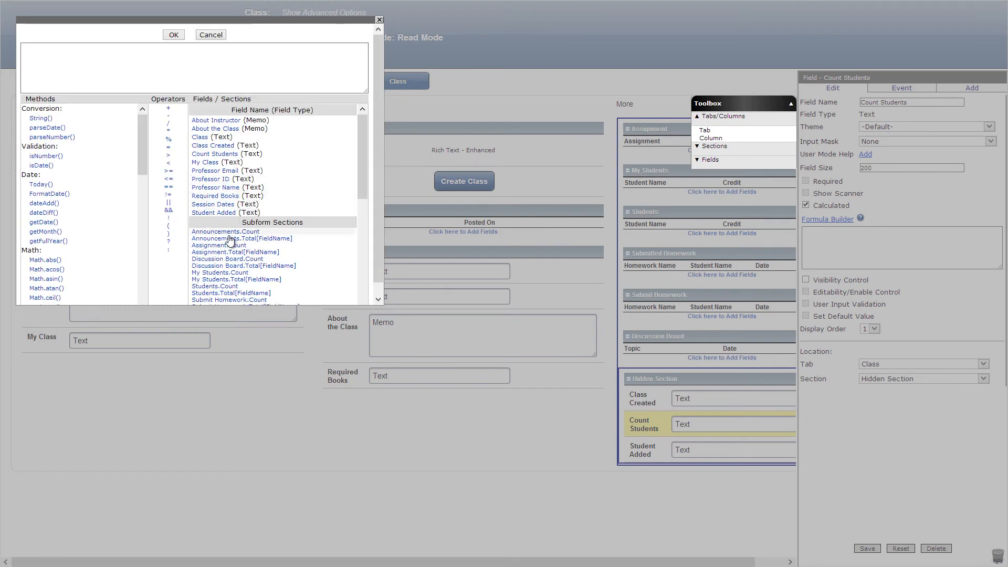
click(223, 286)
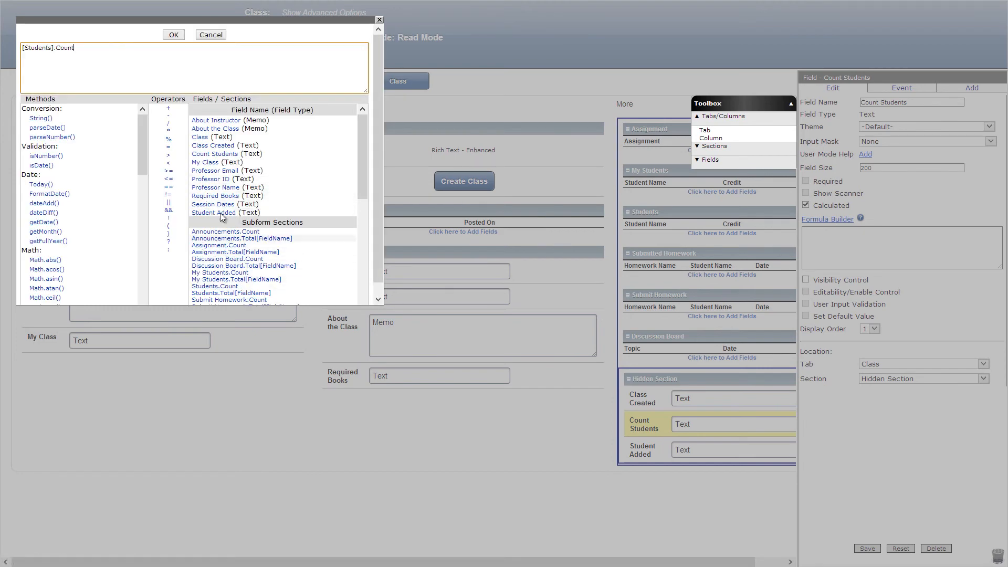
click(174, 35)
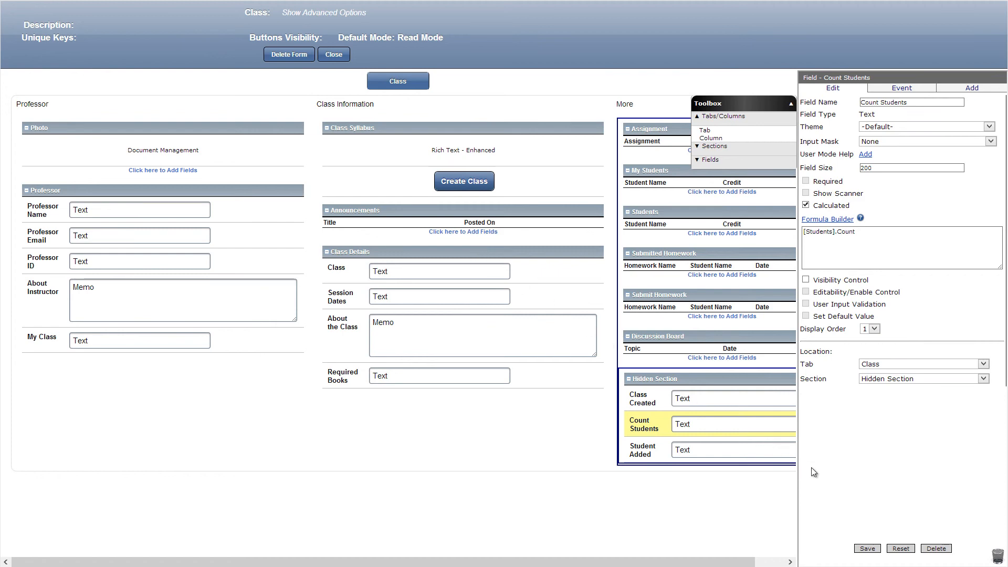
click(867, 549)
In the form's advanced options, enable visibility control for the Edit button with the formula getLogonUserEmail()==[Professor Email].
click(324, 13)
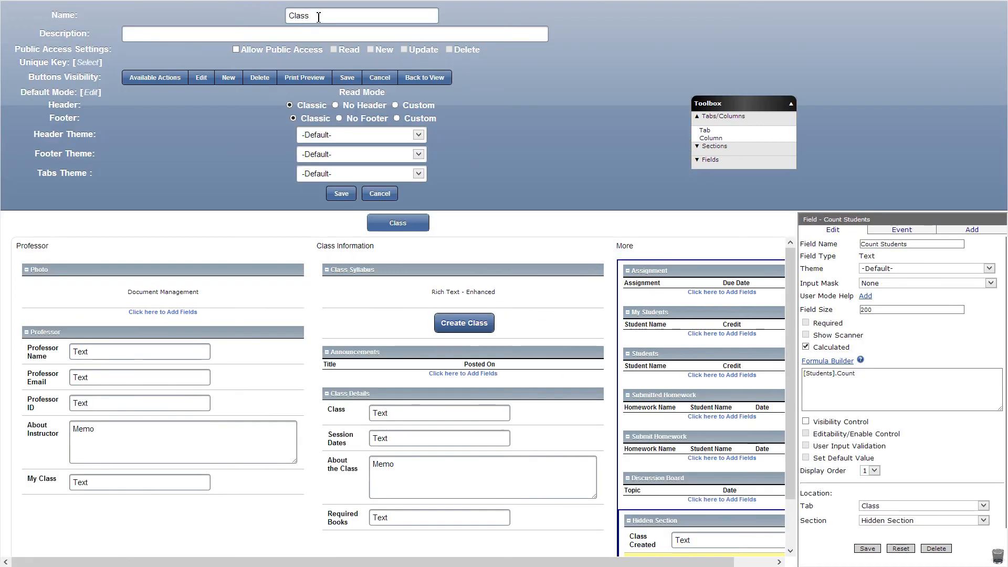
click(203, 77)
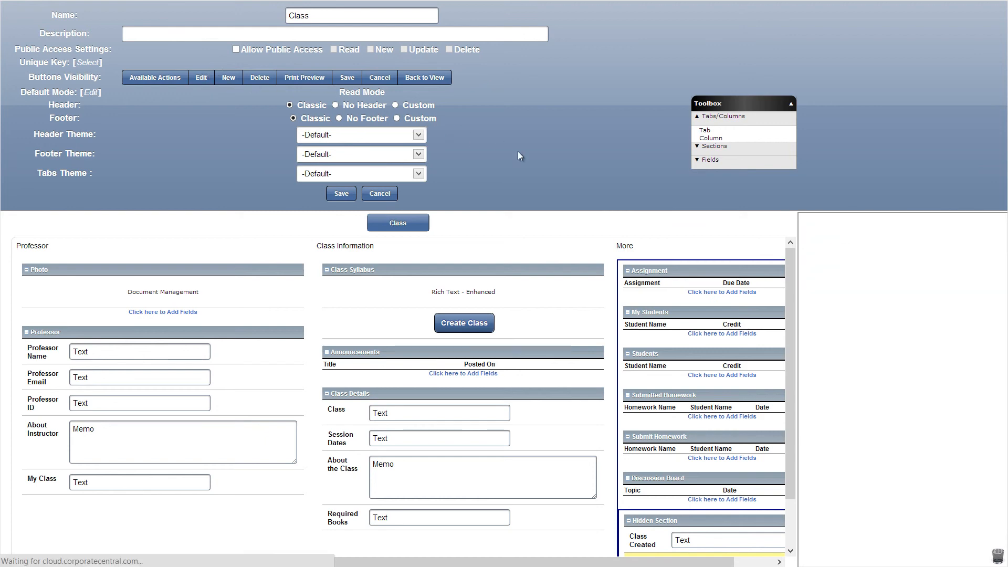
click(806, 235)
click(828, 248)
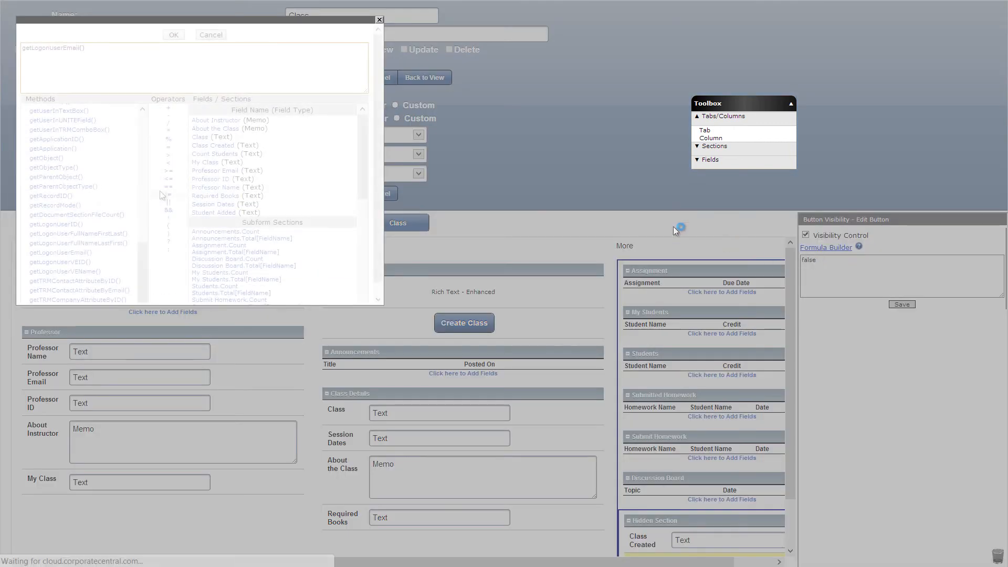
click(169, 186)
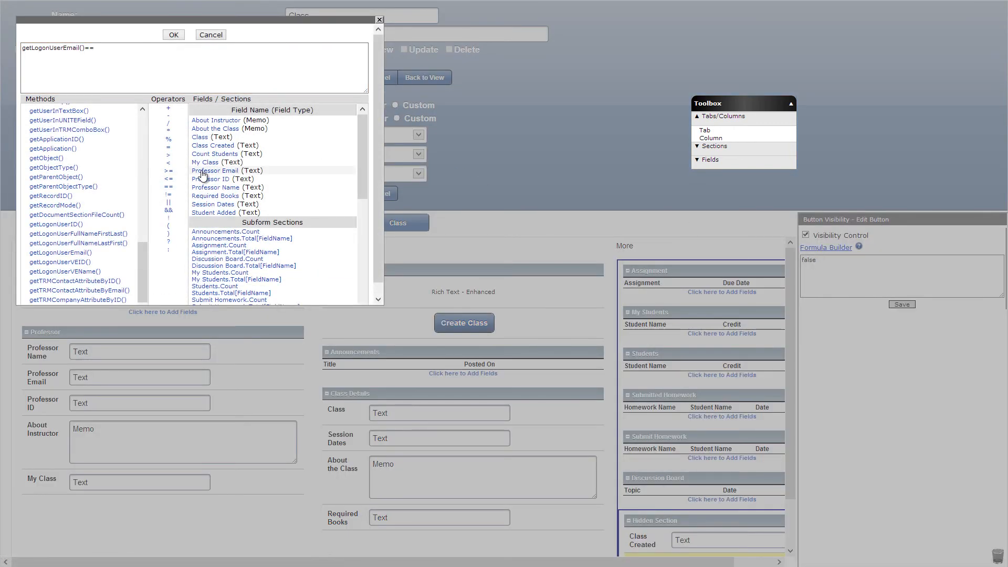
click(202, 172)
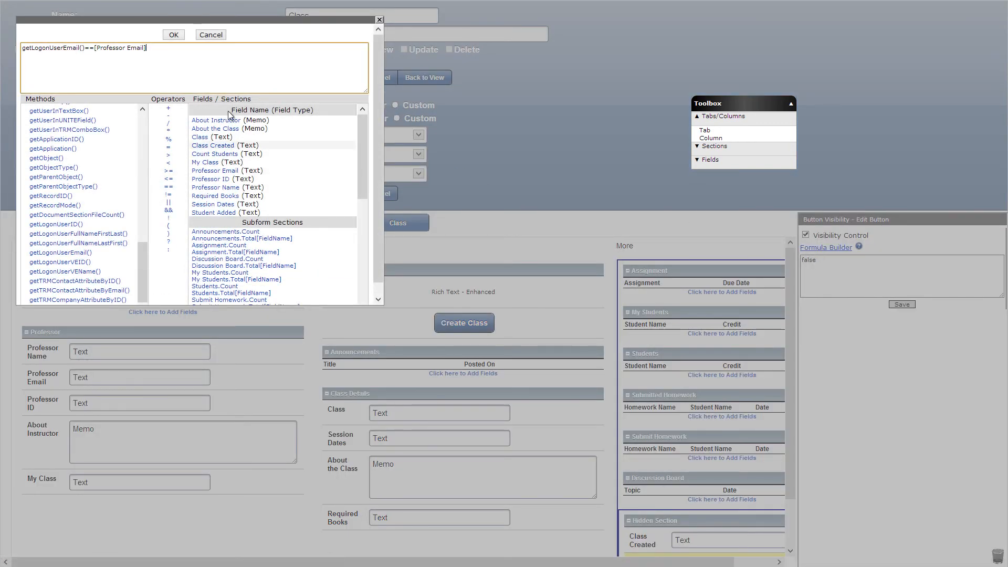
click(173, 35)
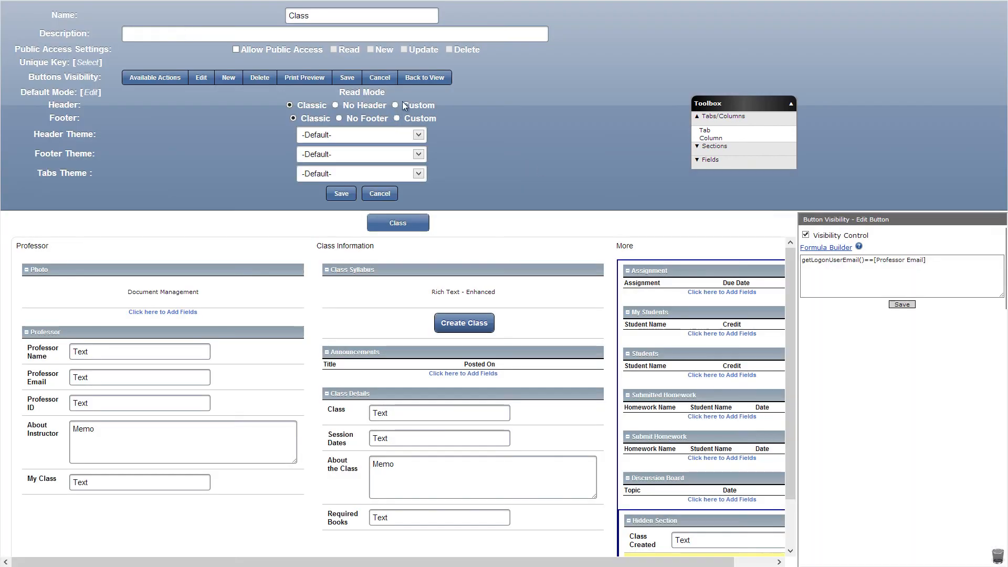
Save the Edit button's visibility, set the Delete button's visibility formula to getLogonUserEmail()==[Professor Email], save it and close the form.
click(901, 305)
click(806, 236)
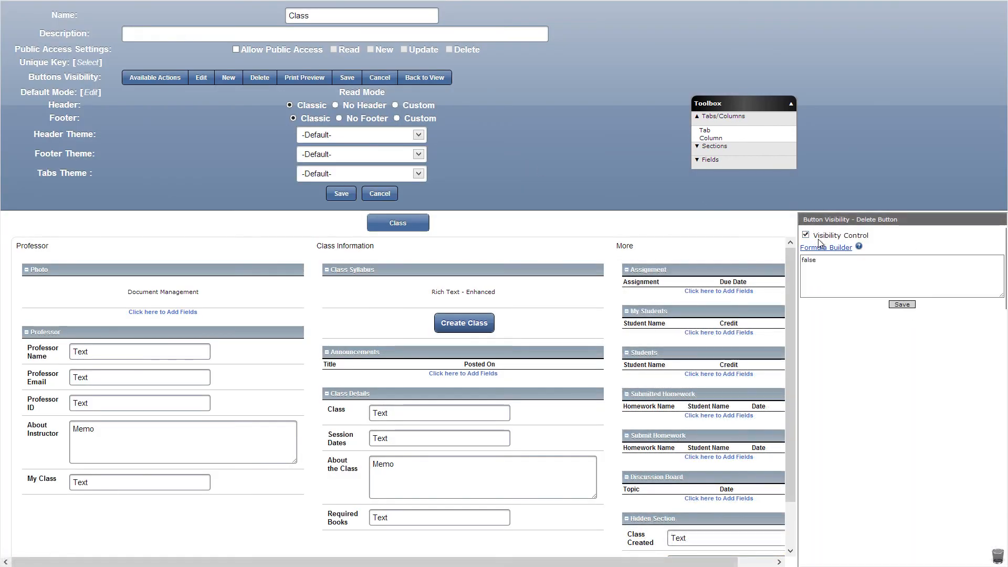
text(getLogonUserEmail()==[Professor Email])
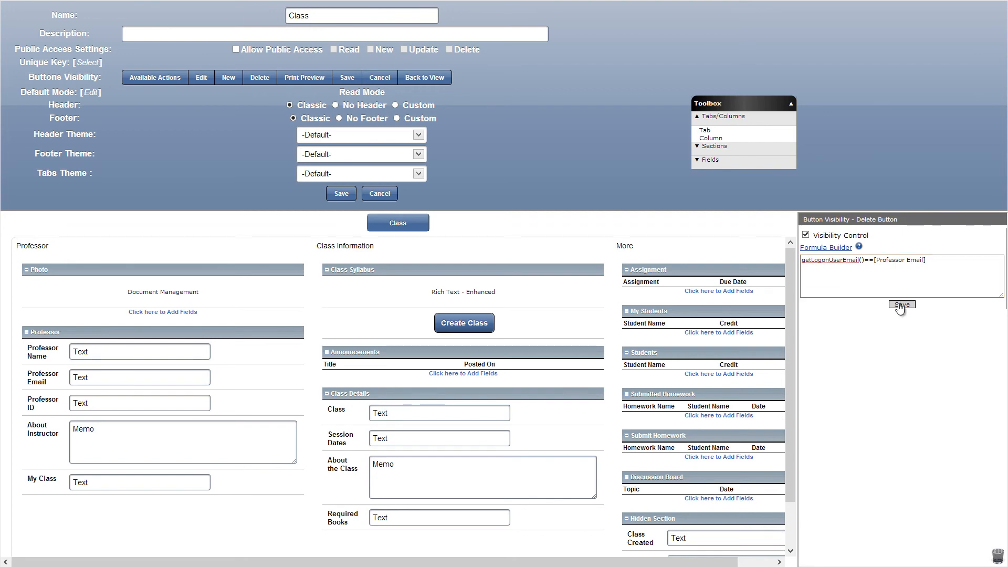
click(902, 305)
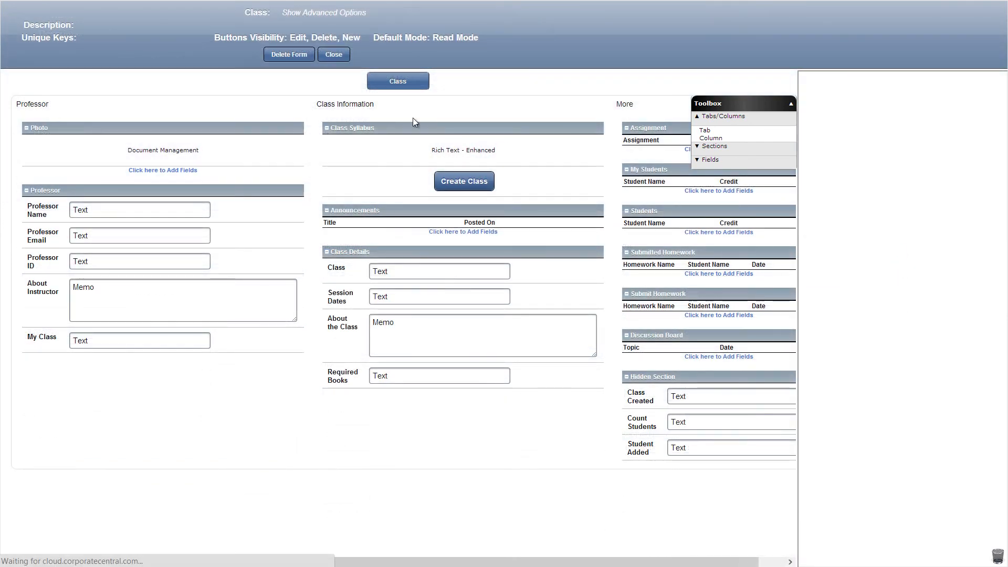
click(334, 55)
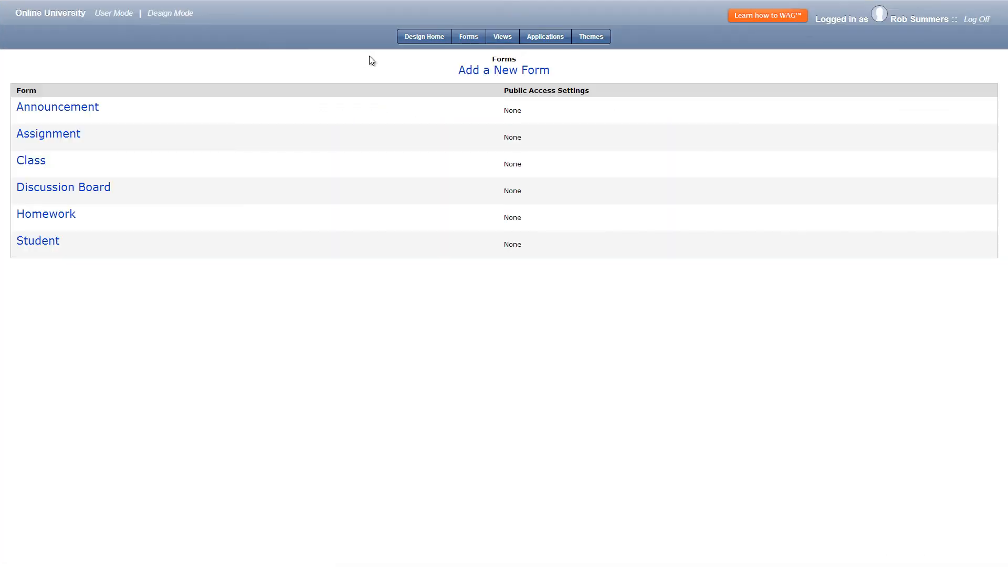
Create a new regular view based on the Class form and name it Class.
click(498, 41)
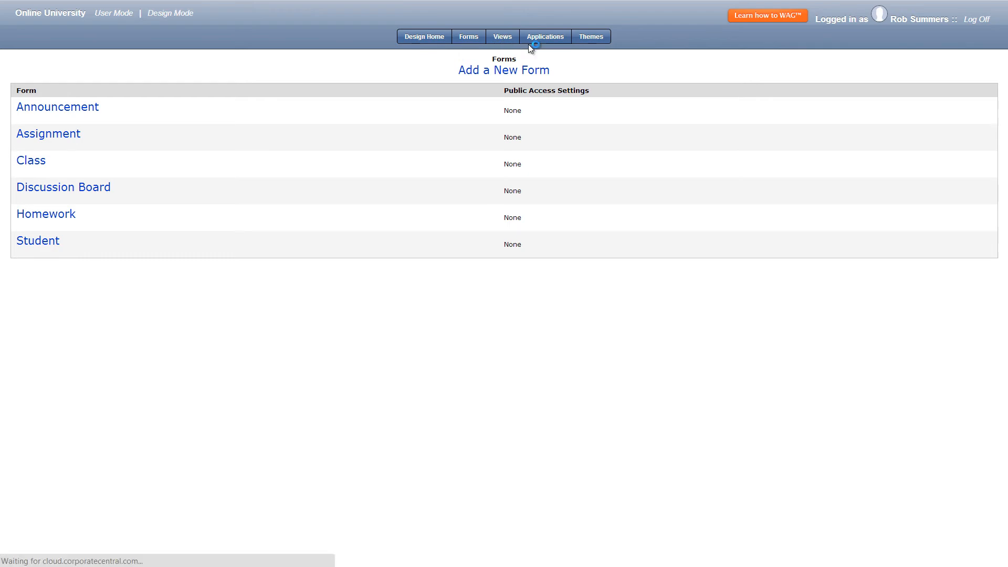
click(502, 71)
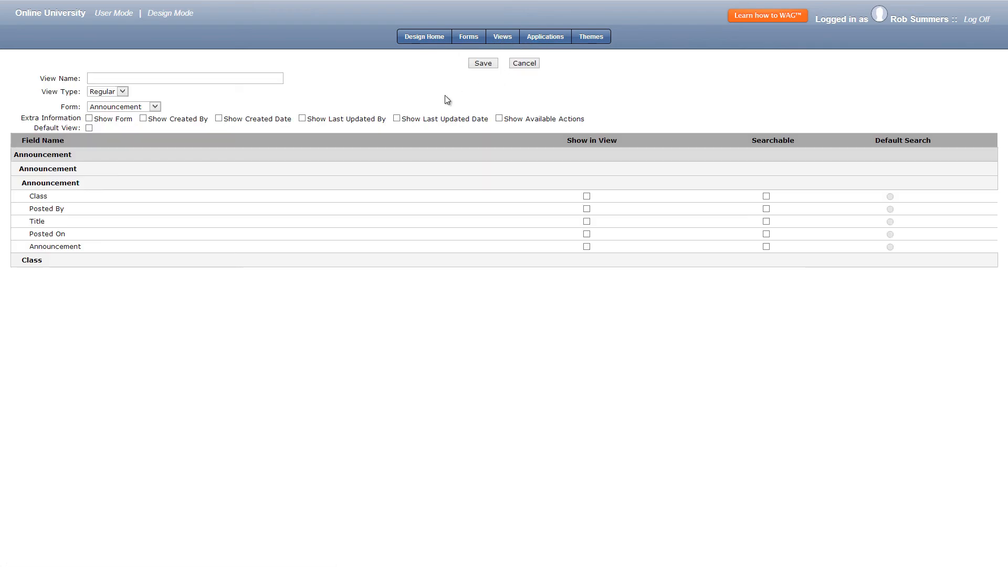
click(138, 107)
click(125, 133)
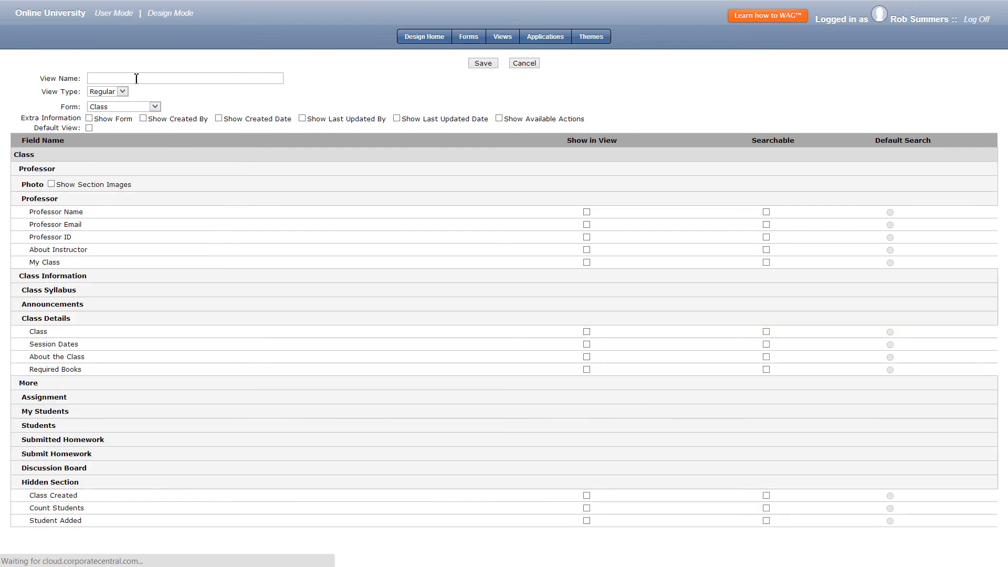
click(137, 78)
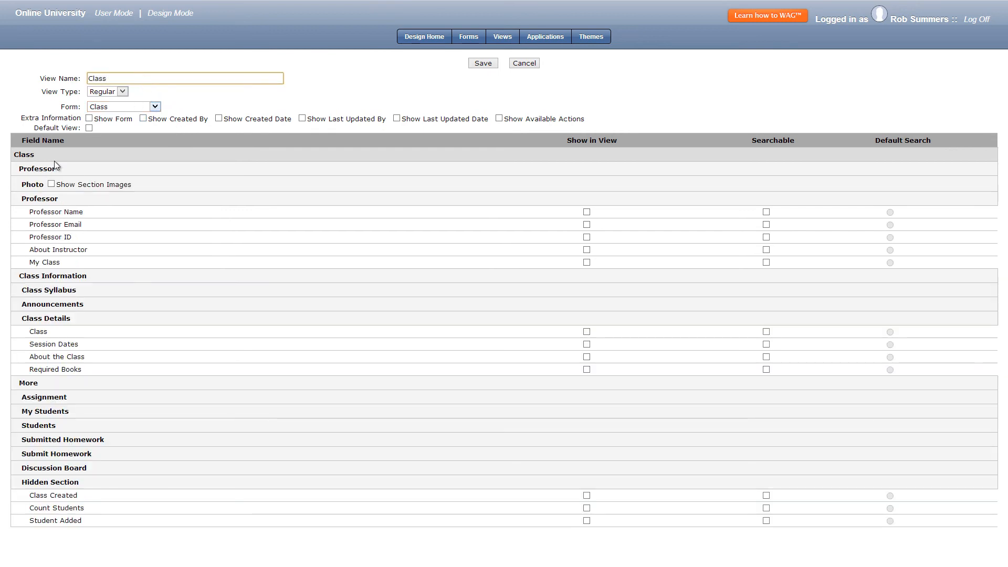
Include the Photo section's first 3 images, make Professor Name, Professor Email and Class shown and searchable, and save the view.
click(51, 185)
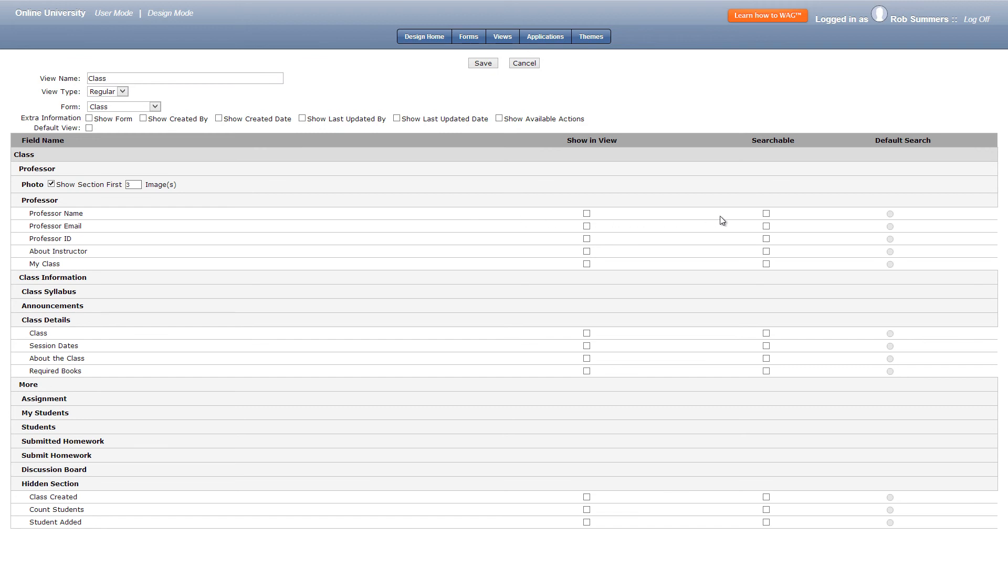
click(766, 213)
click(766, 333)
click(483, 65)
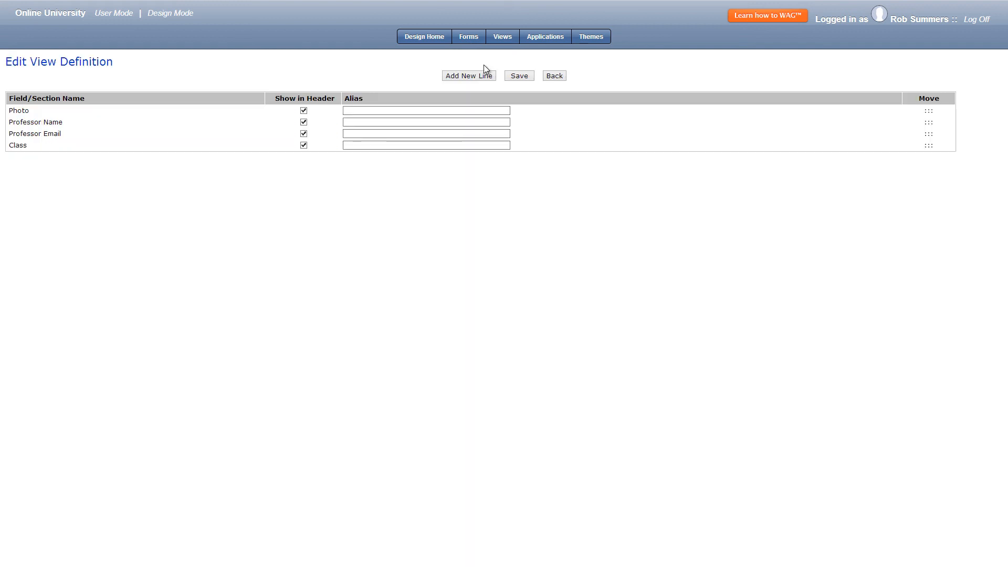
In the mobile view layout, place Class beside Professor Name, Professor Email below them and Photo last, and save the layout.
click(554, 76)
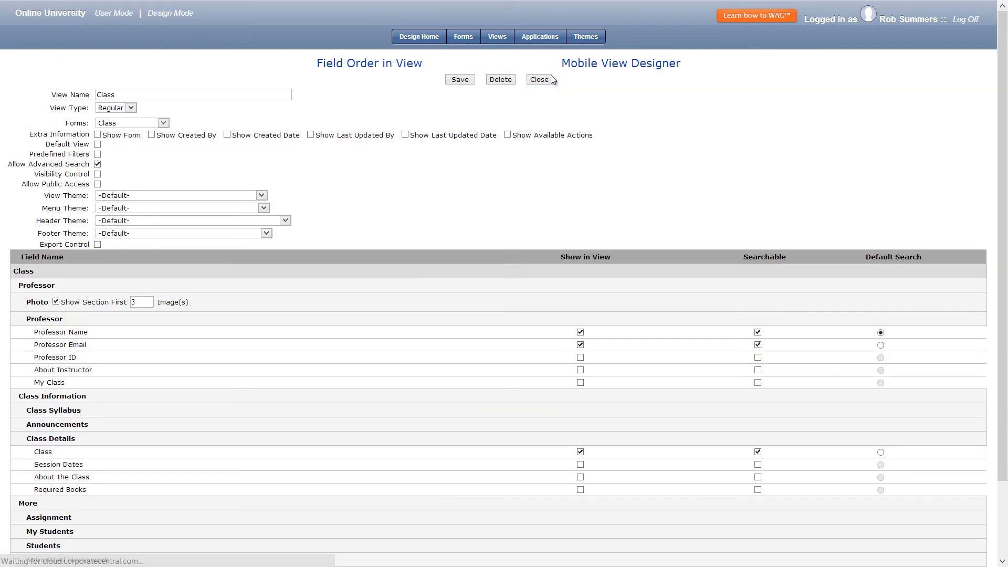
click(591, 69)
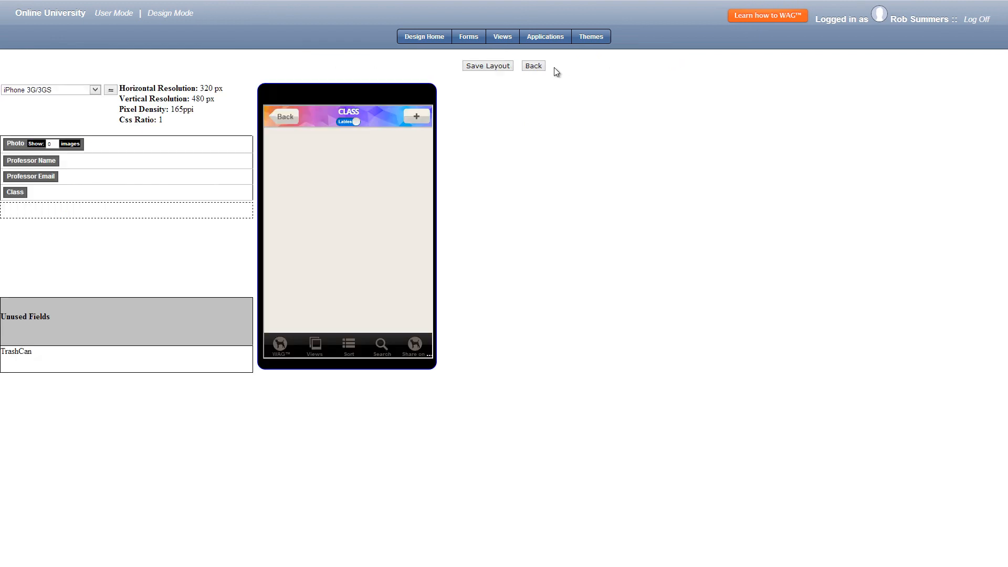
drag(81, 147, 30, 190)
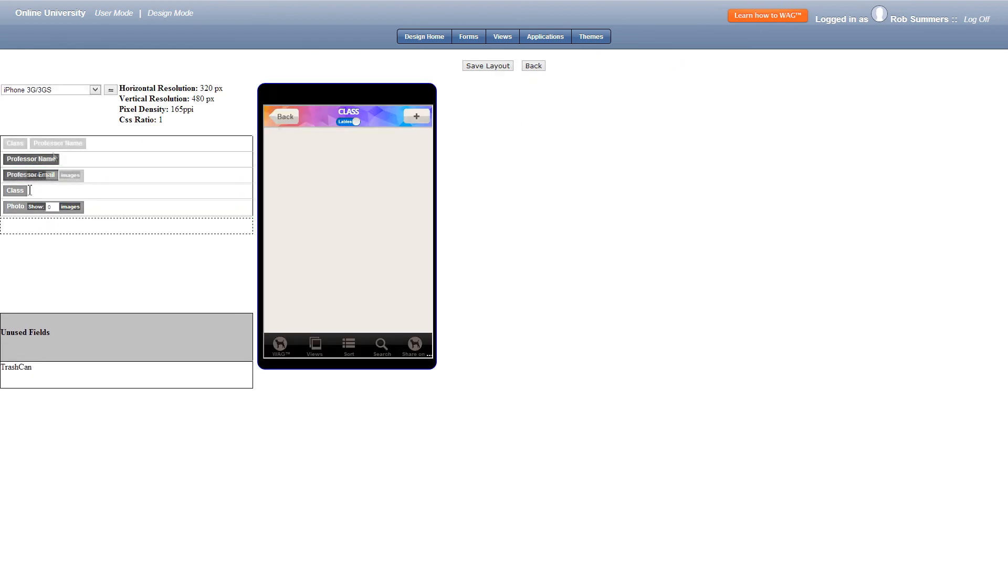
click(487, 67)
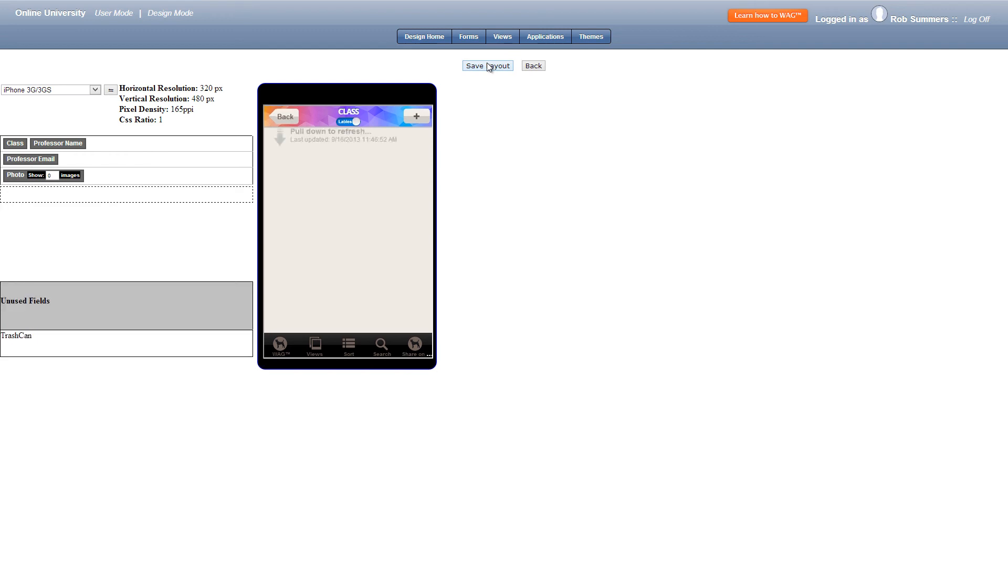
In the Class form, add an OnClick event to the Create Class button that goes to the Class view.
click(473, 44)
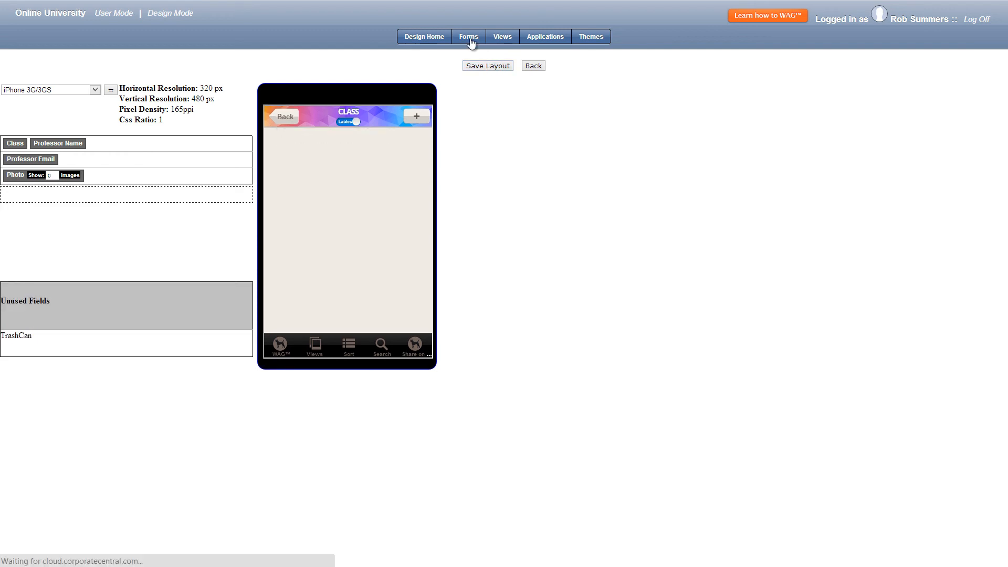
click(42, 166)
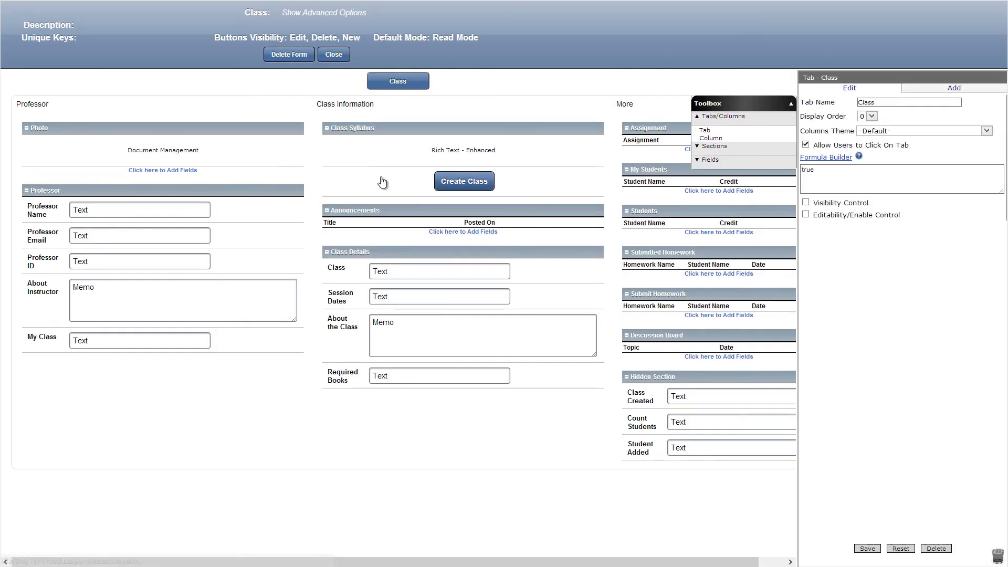
click(465, 184)
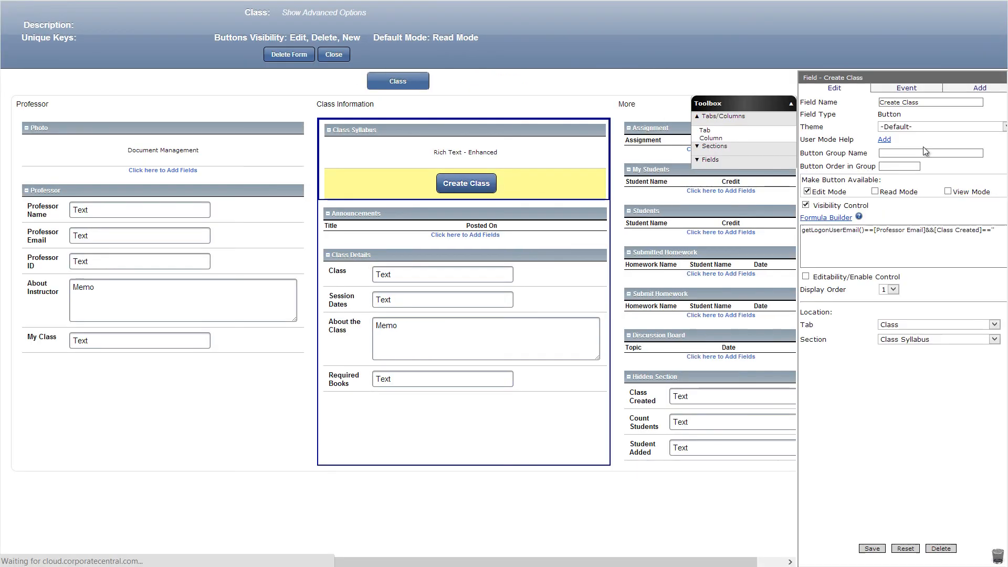
click(911, 89)
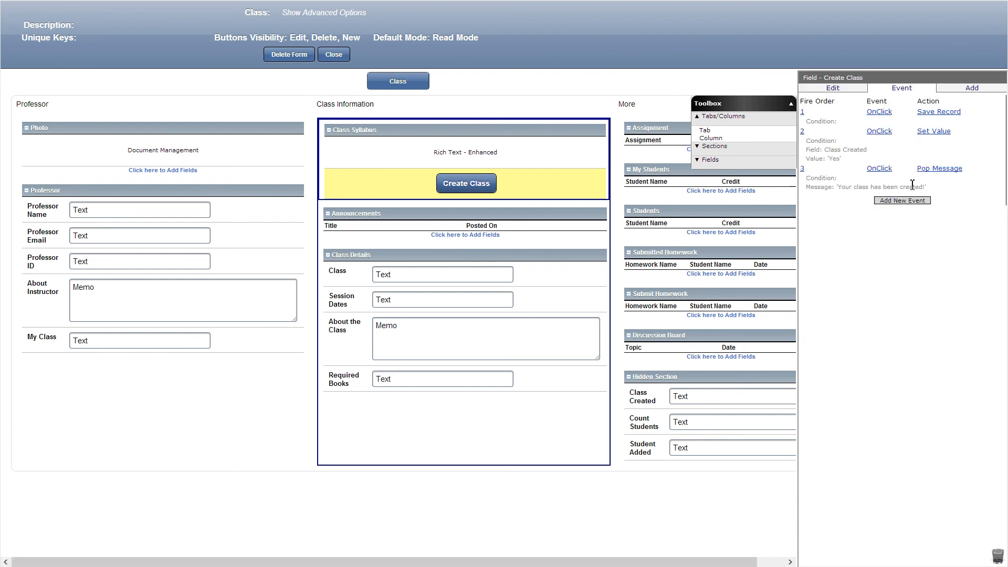
click(908, 200)
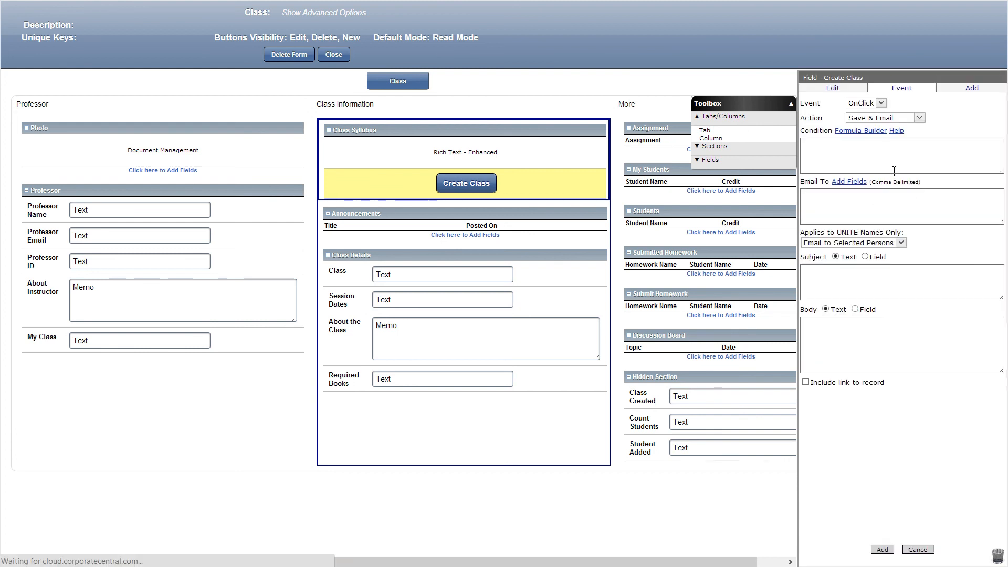
click(893, 118)
click(884, 162)
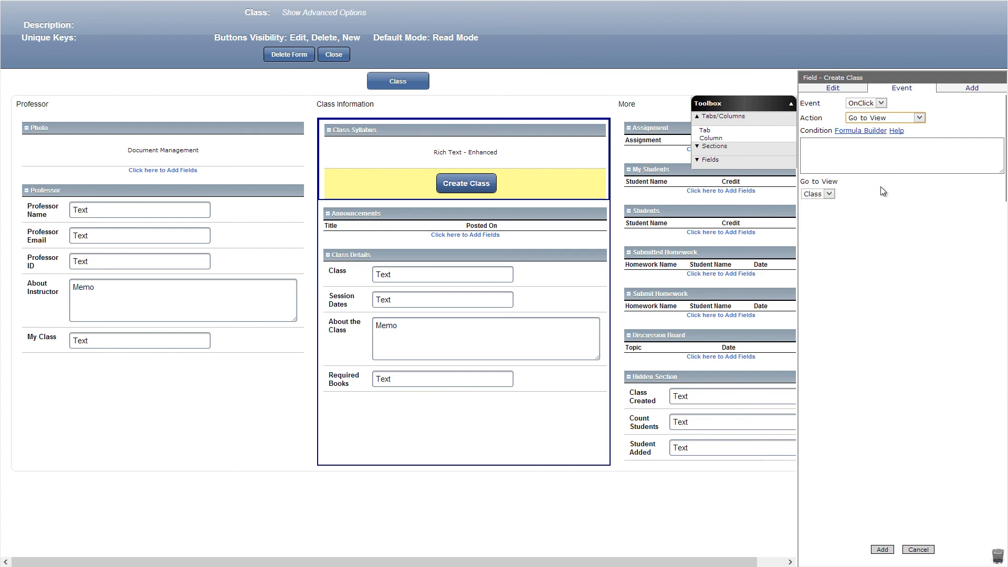
click(884, 549)
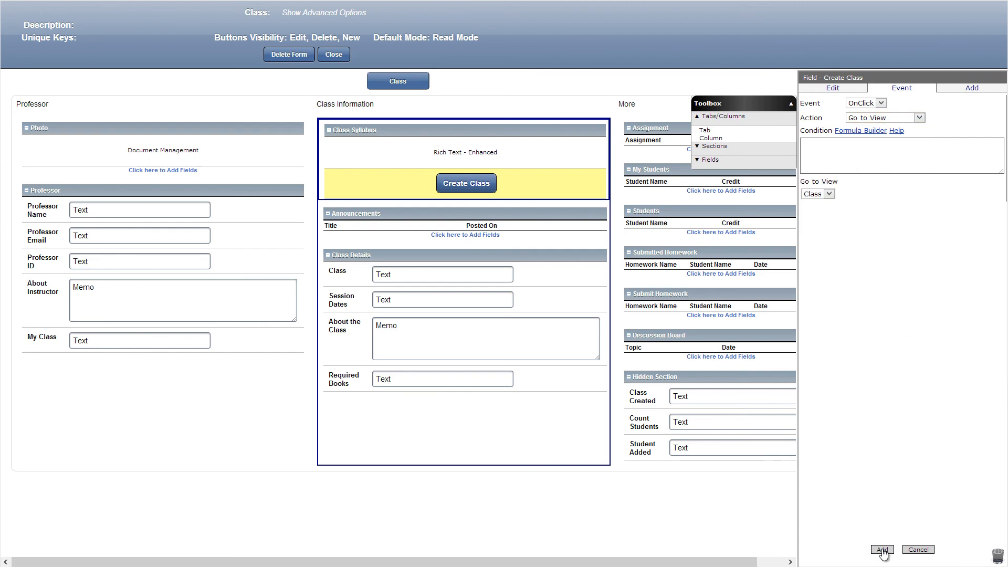